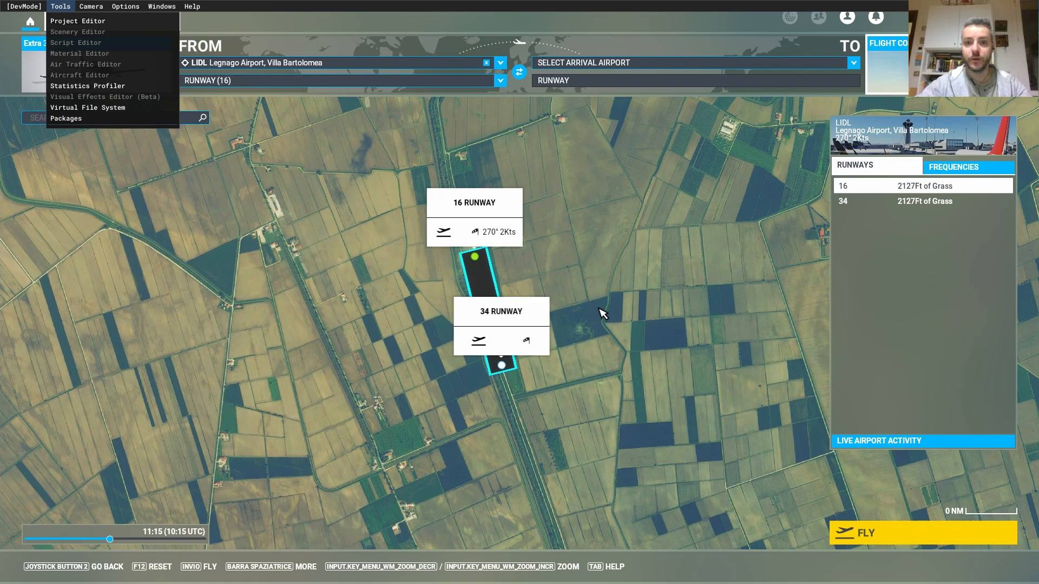
# - Centre and zoom the World Map on LIDL's runway, then fly from runway 16
pyautogui.click(592, 314)
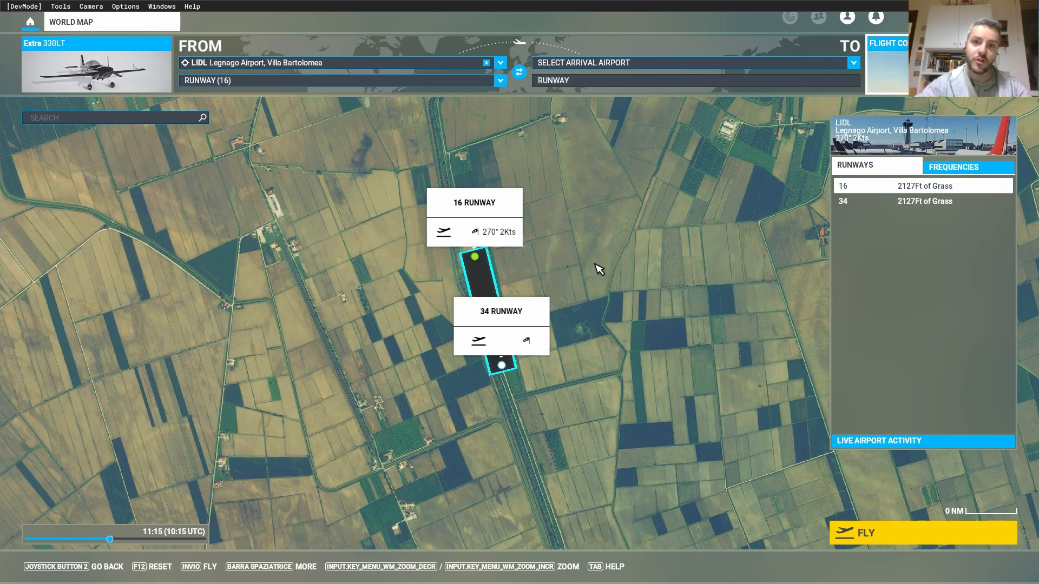
pyautogui.moveTo(599, 269); pyautogui.dragTo(608, 246)
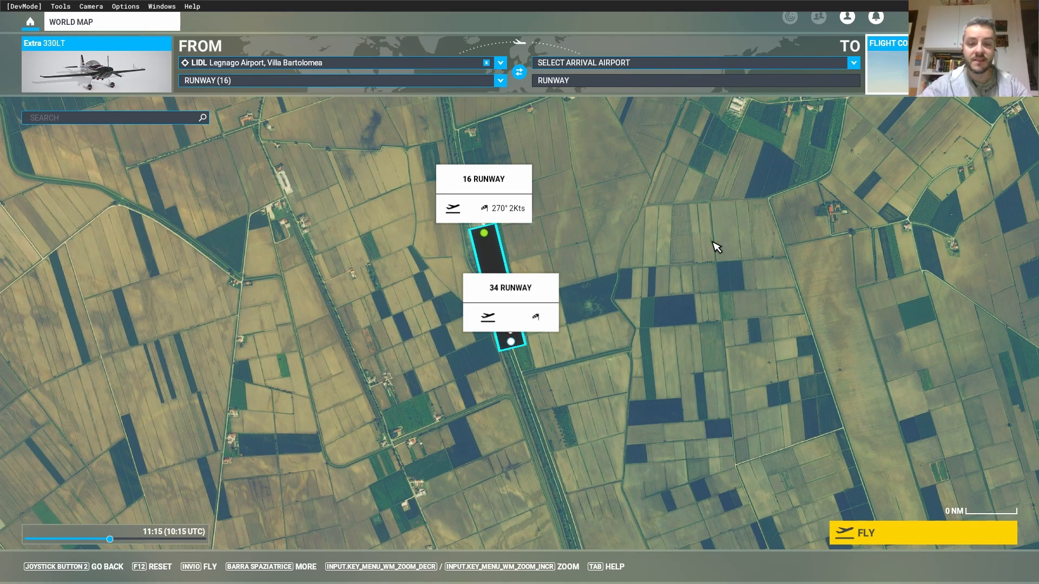
pyautogui.moveTo(615, 284); pyautogui.dragTo(661, 264)
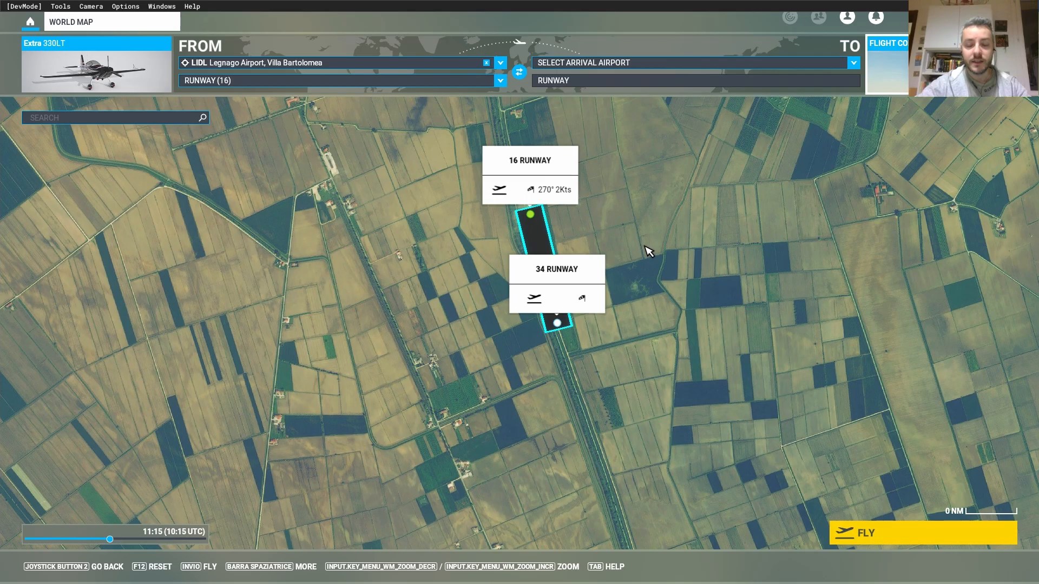
pyautogui.scroll(2, 644, 252)
pyautogui.moveTo(594, 248); pyautogui.dragTo(651, 260)
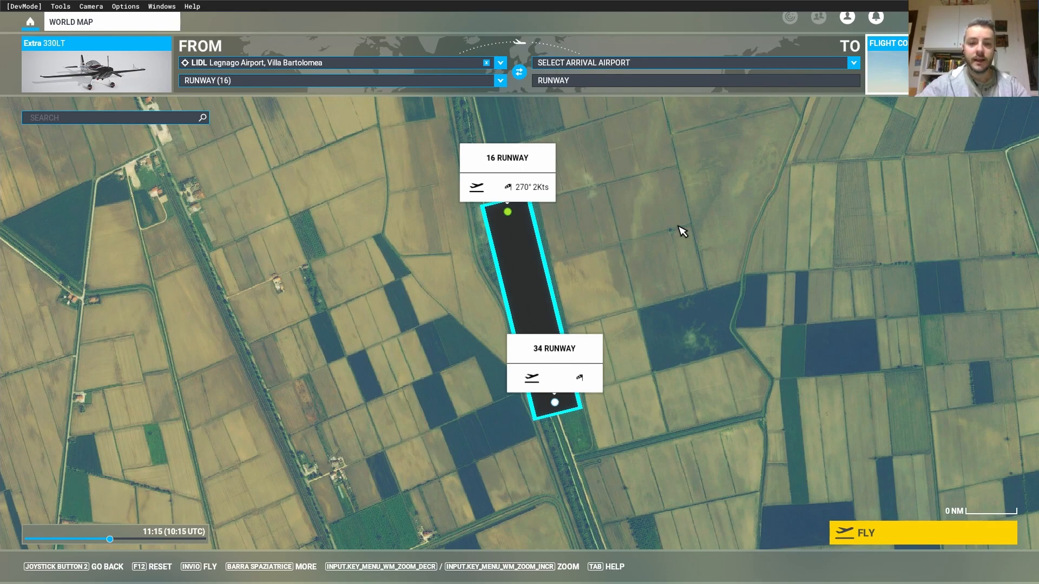
pyautogui.moveTo(617, 256); pyautogui.dragTo(682, 255)
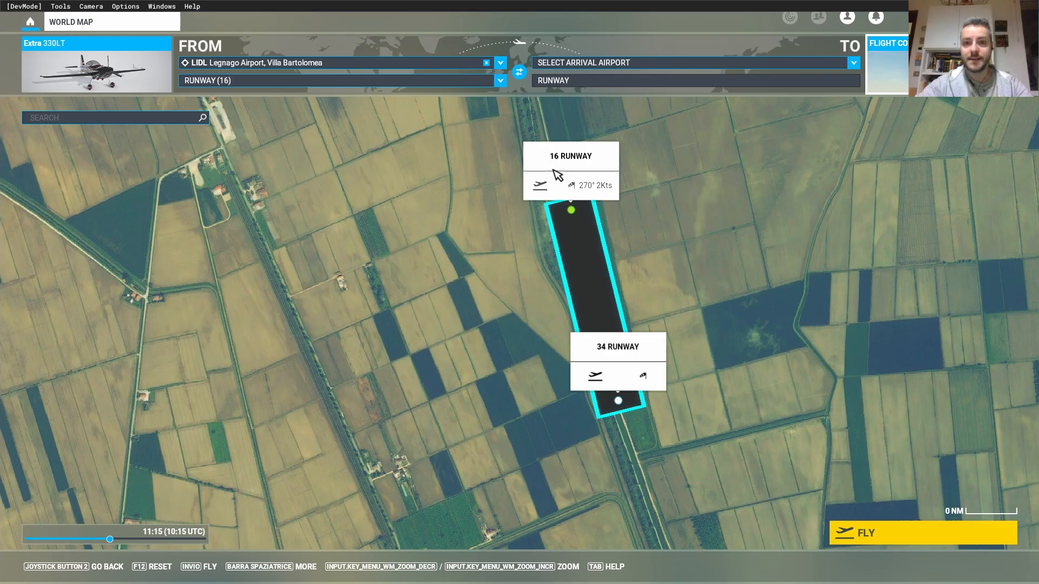
pyautogui.click(923, 533)
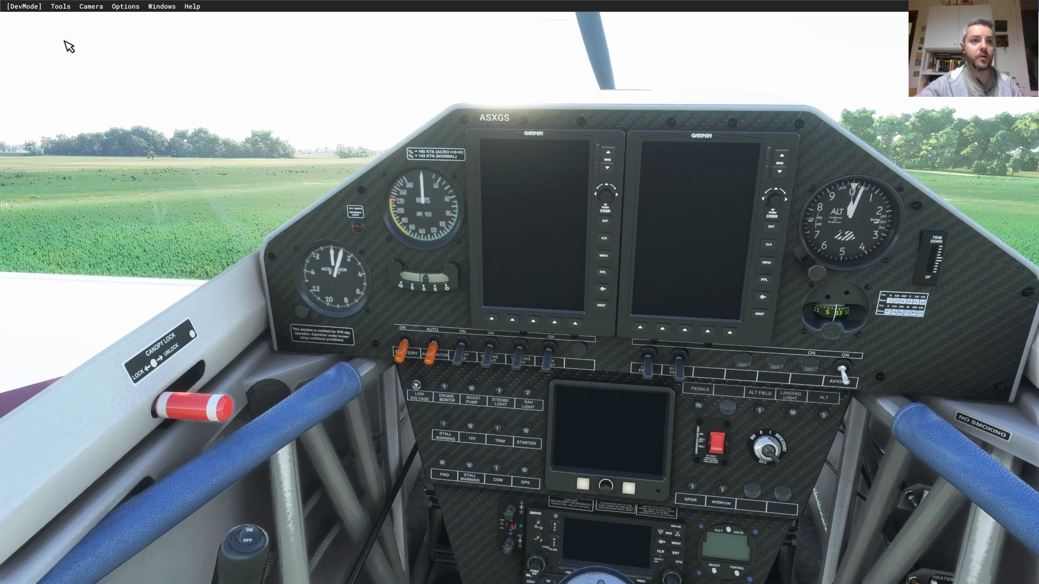
# - Create a new Project Editor project named lidl-legnago
pyautogui.click(60, 8)
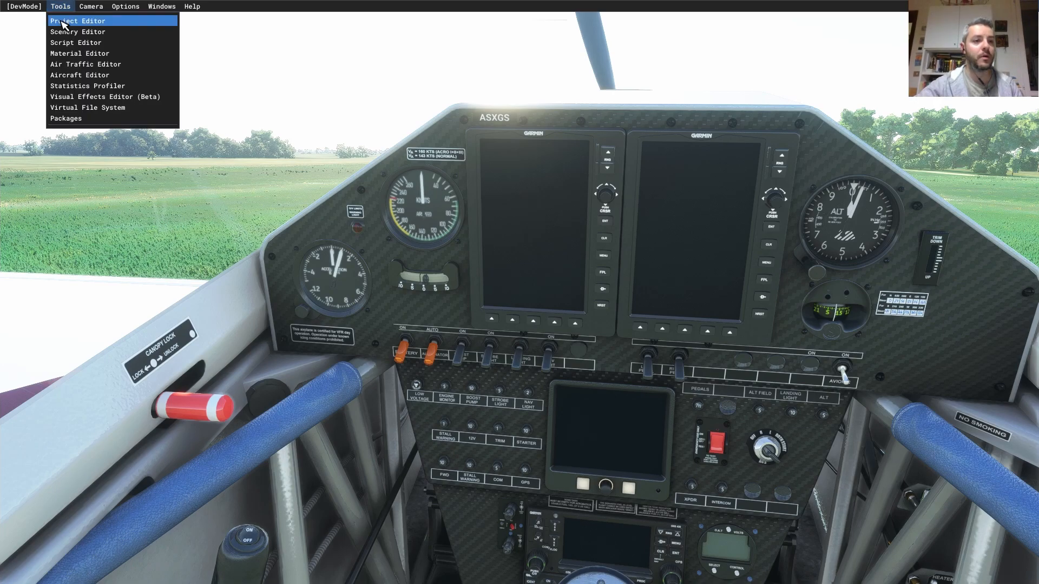
pyautogui.click(59, 21)
pyautogui.click(28, 47)
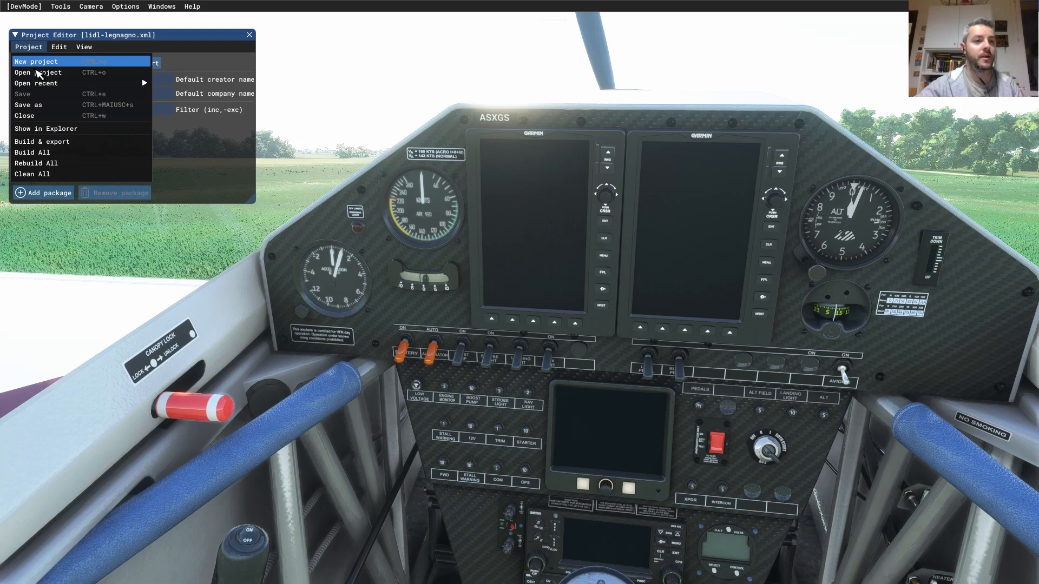
pyautogui.click(35, 66)
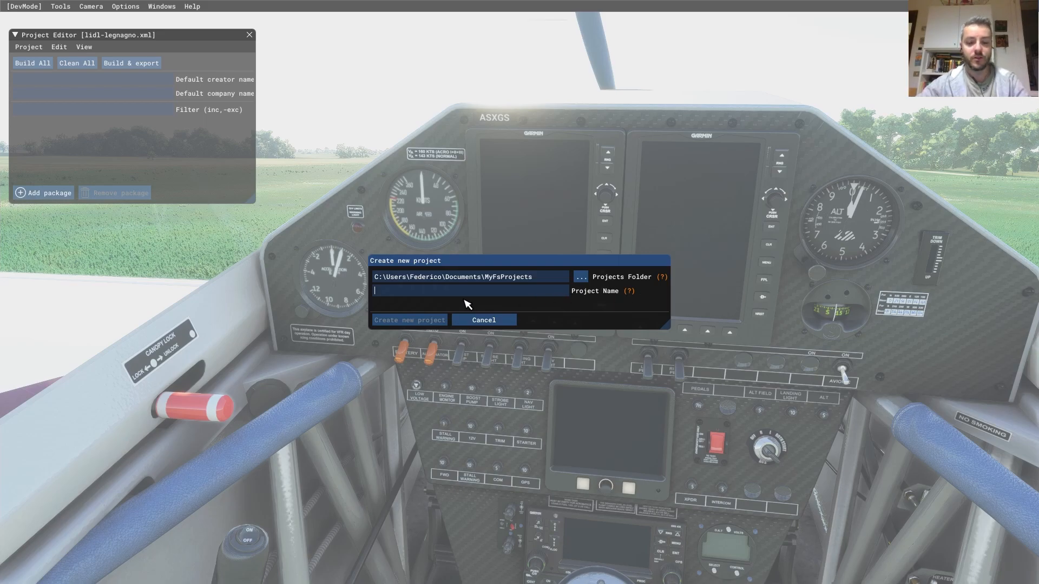
pyautogui.write('lidl-')
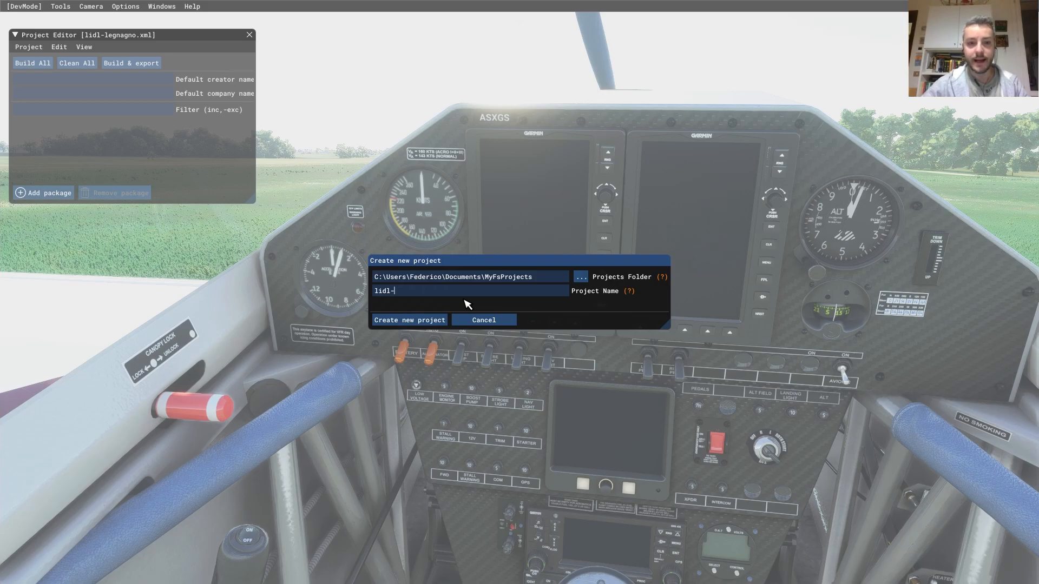
pyautogui.write('airpo')
pyautogui.press('BackSpace')
pyautogui.press('BackSpace')
pyautogui.press('BackSpace')
pyautogui.write('legnago')
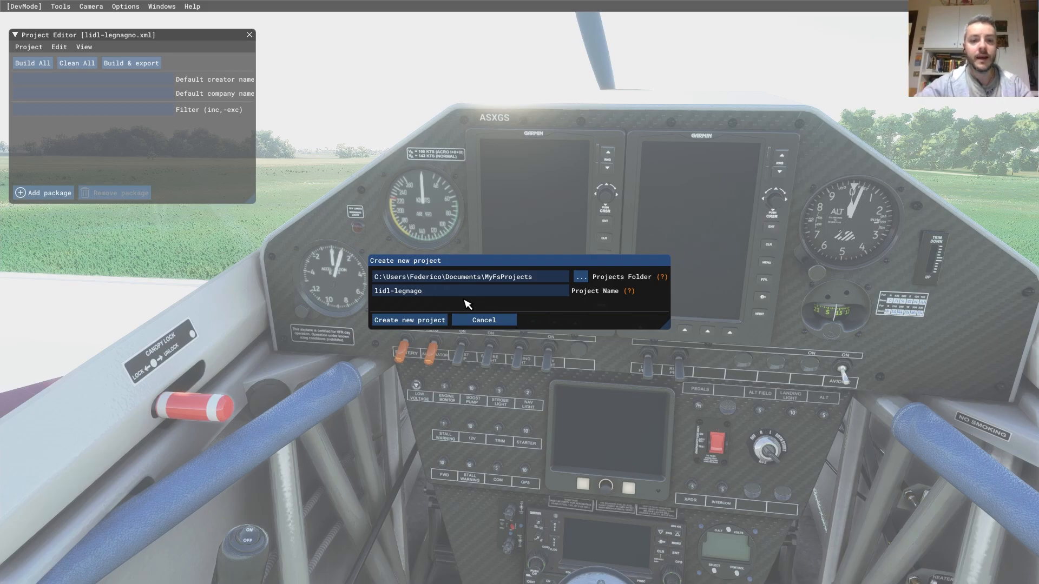
pyautogui.click(393, 324)
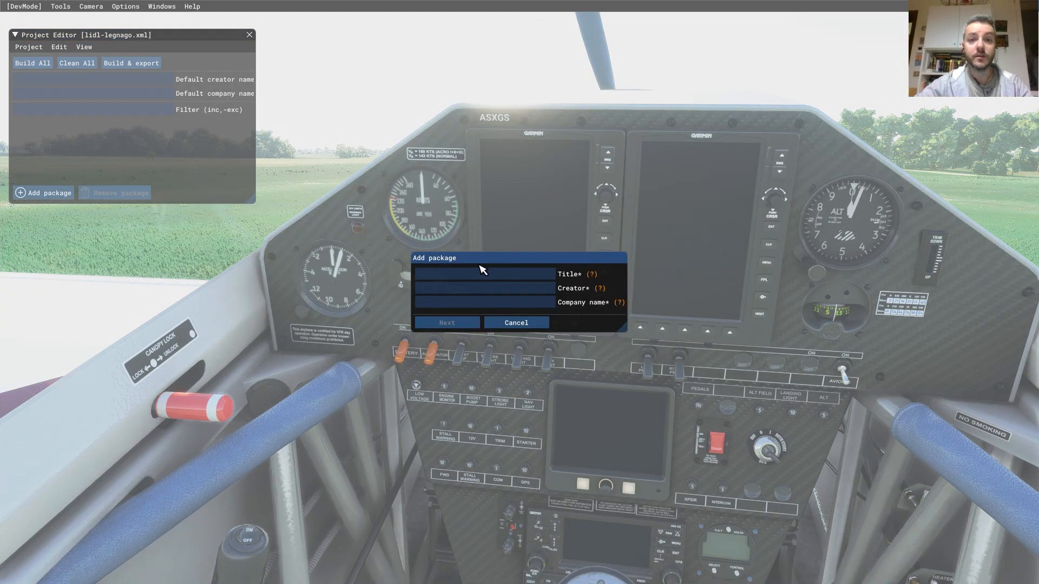
# - Fill in package title lidl-legnago, the creator's name and company mamudesign, then continue
pyautogui.write('lidl-')
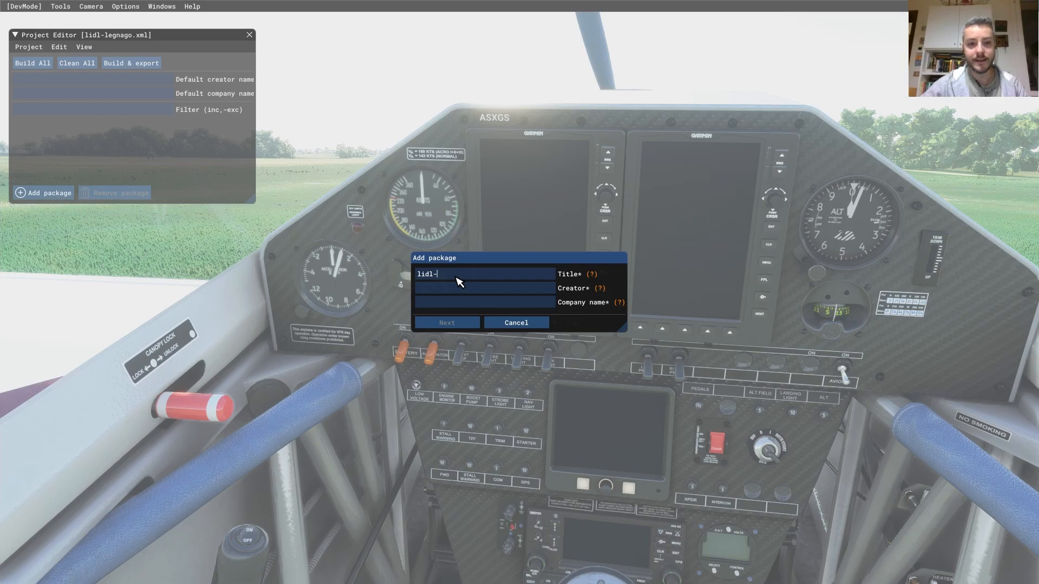
pyautogui.write('legnago')
pyautogui.click(461, 289)
pyautogui.moveTo(605, 296)
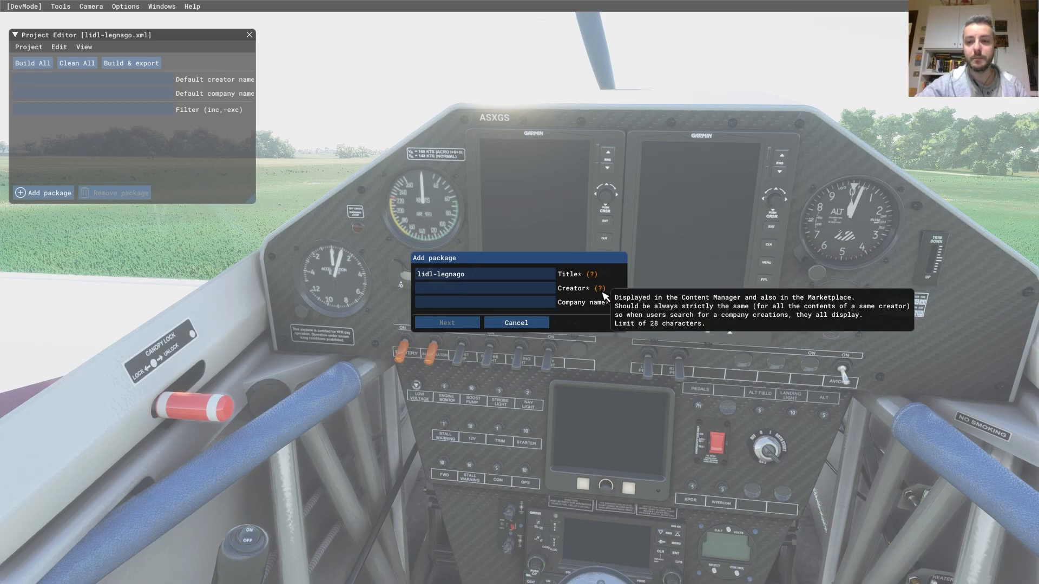
pyautogui.write('pi')
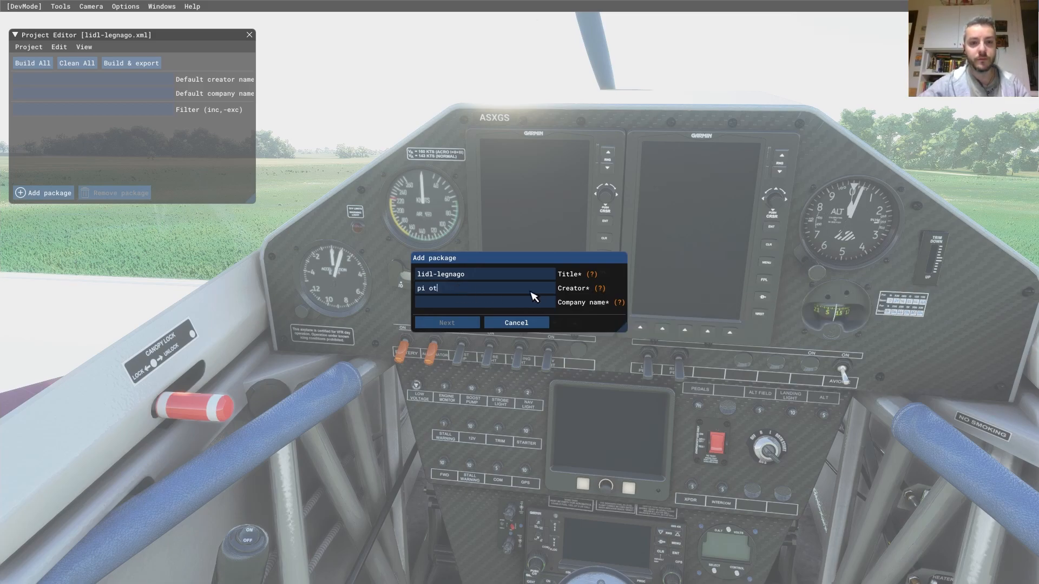
pyautogui.write('notti federico')
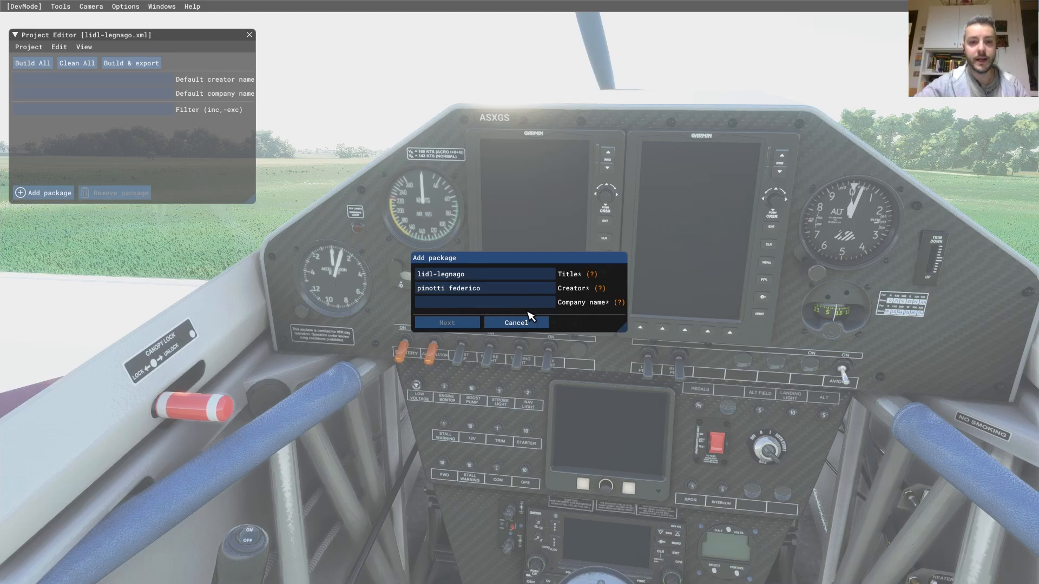
pyautogui.click(544, 302)
pyautogui.write('a')
pyautogui.press('BackSpace')
pyautogui.write('mamudesign')
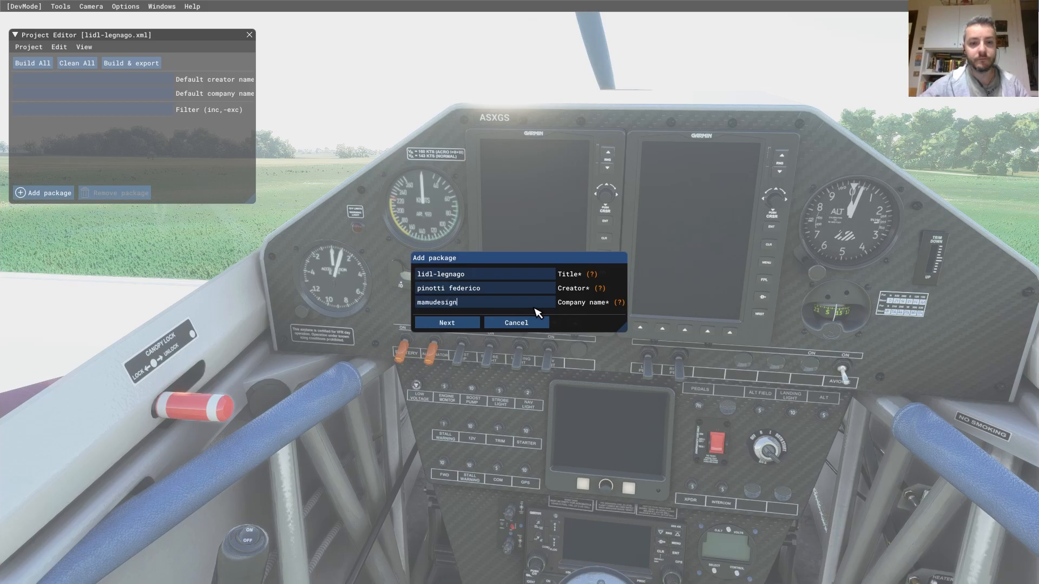
pyautogui.click(458, 325)
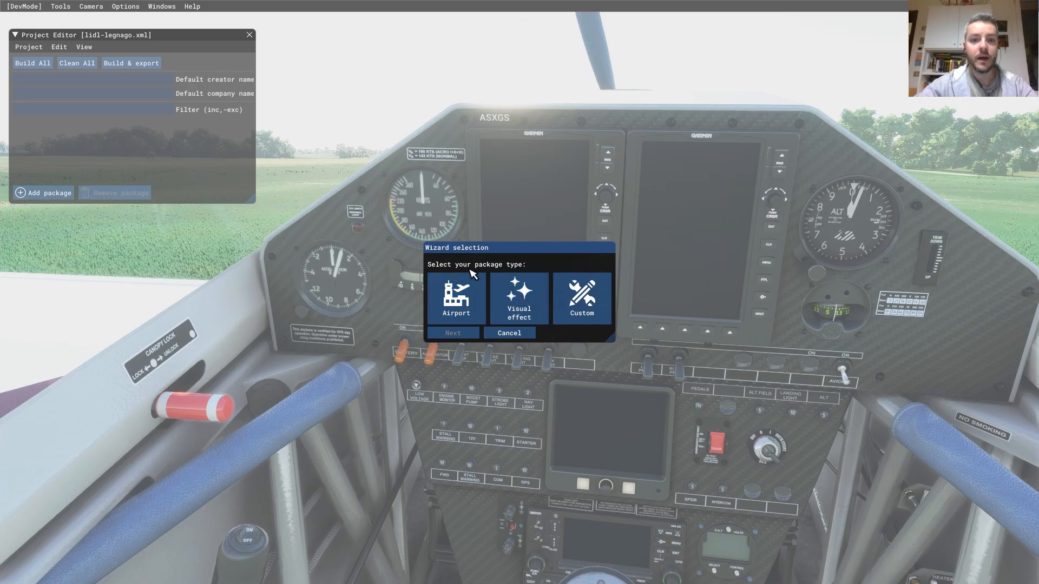
# - Choose the Airport package type and pick LIDL - Legnago Airport to override
pyautogui.click(453, 306)
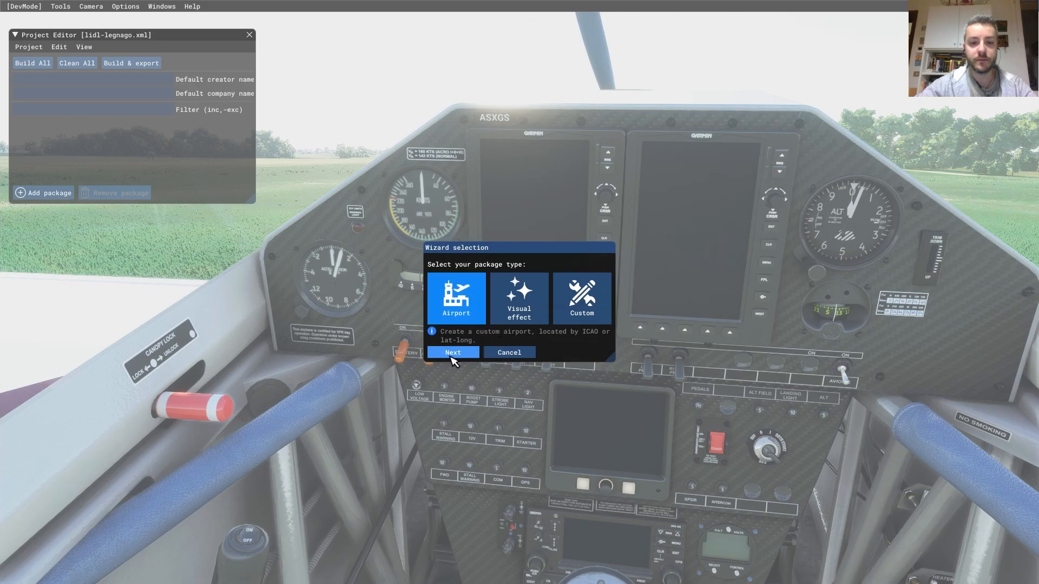
pyautogui.click(452, 354)
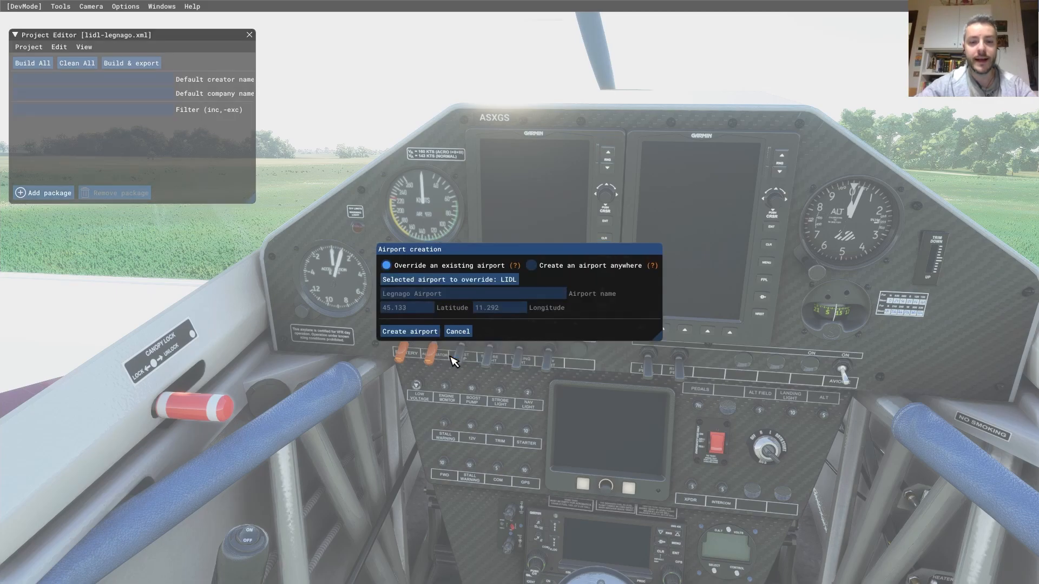
pyautogui.click(464, 280)
pyautogui.click(490, 265)
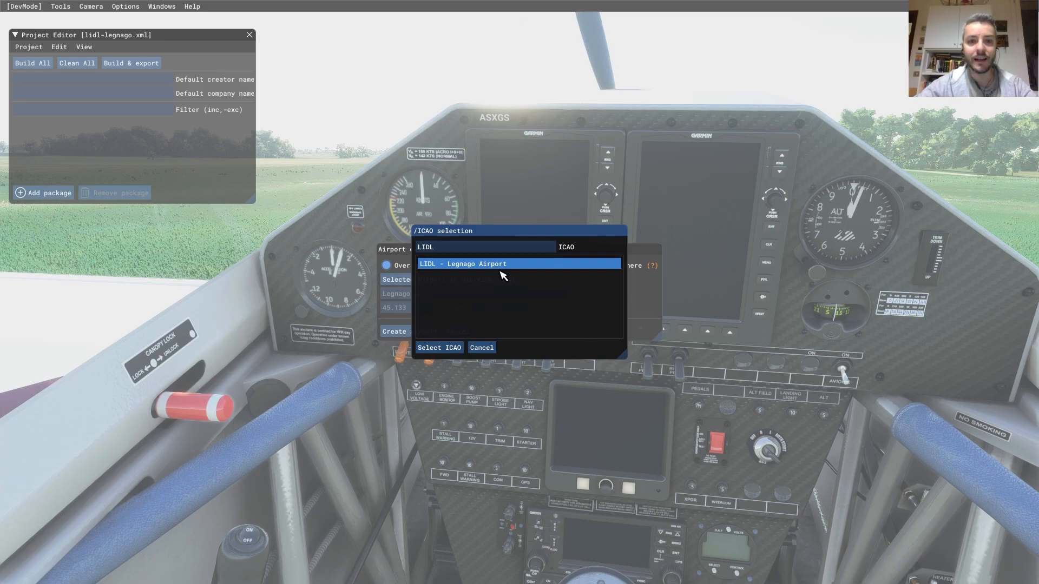
pyautogui.click(483, 348)
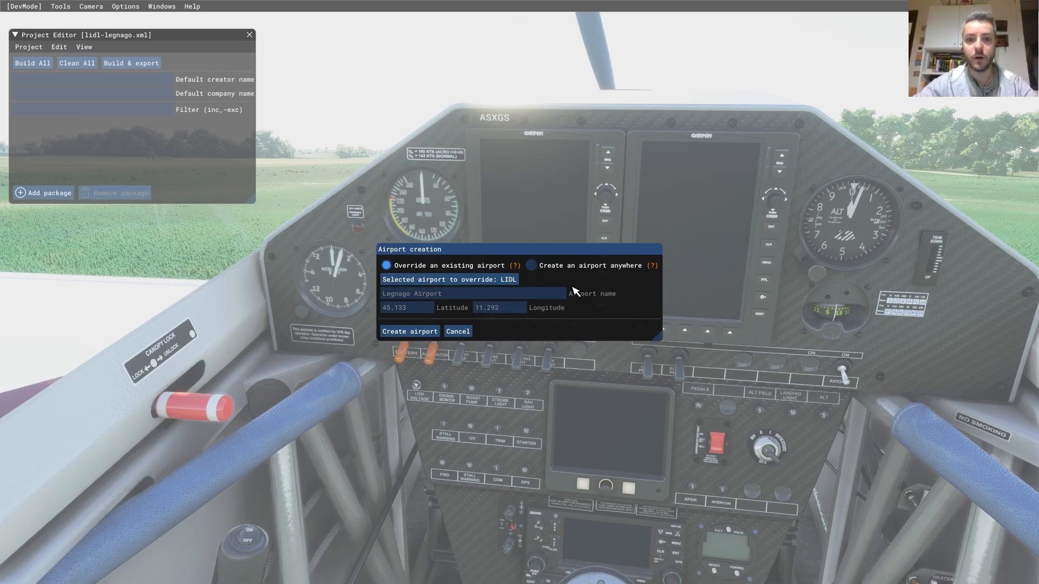
# - Return to overriding, reselect LIDL via search, and create the airport package
pyautogui.click(549, 267)
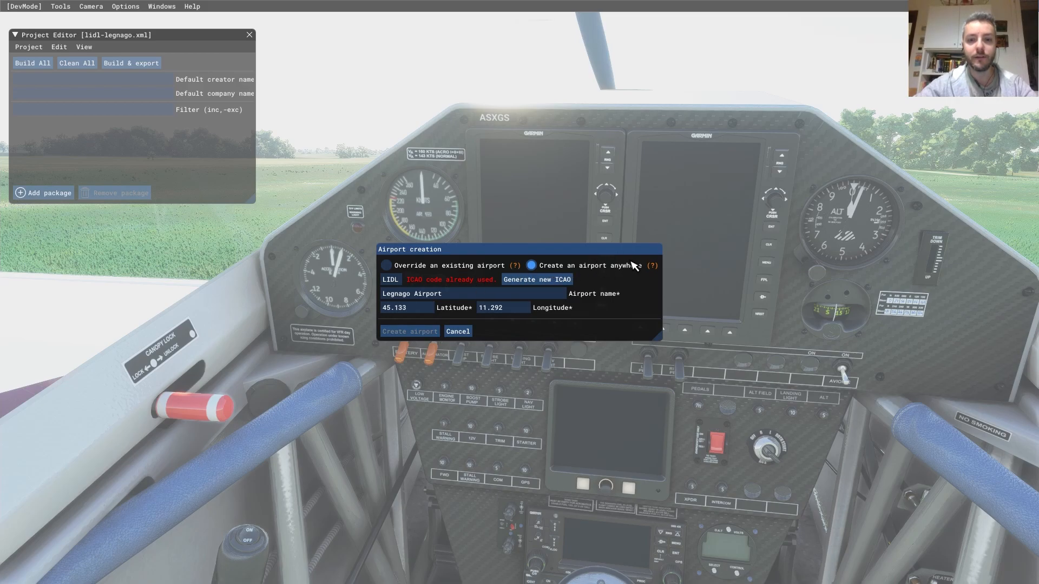
pyautogui.click(560, 281)
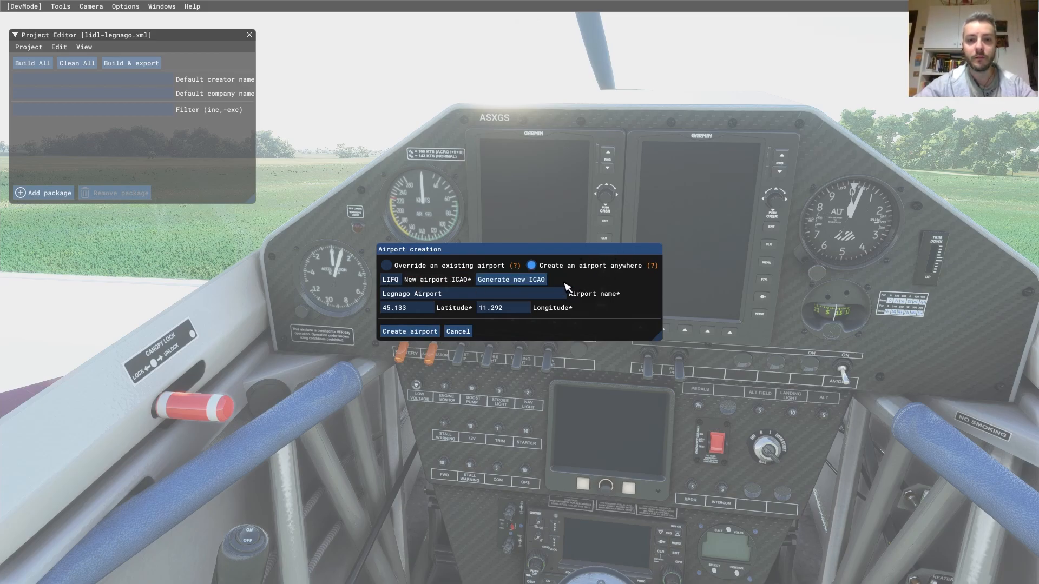
pyautogui.click(411, 266)
pyautogui.click(456, 282)
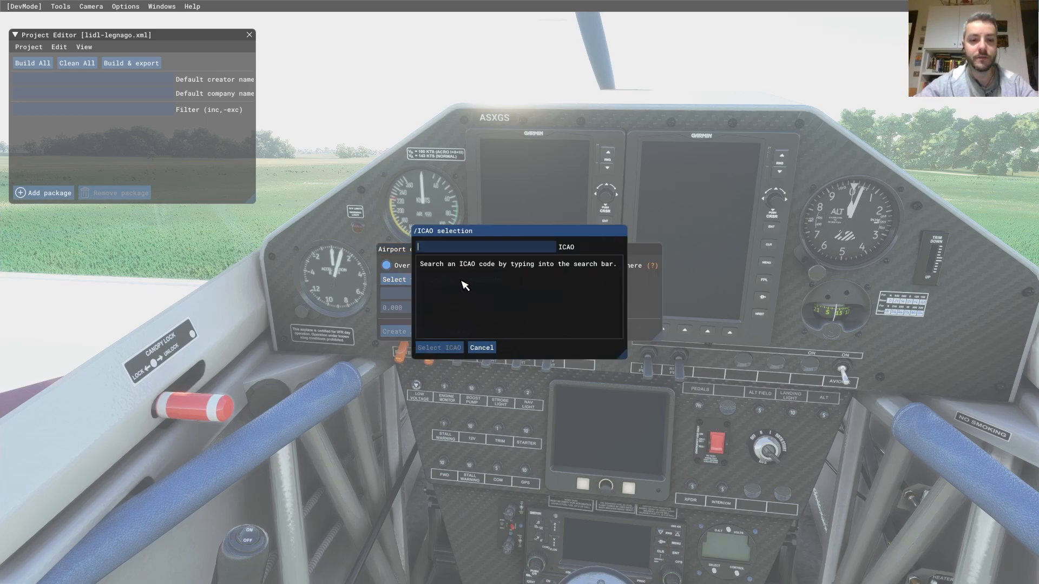
pyautogui.write('LID')
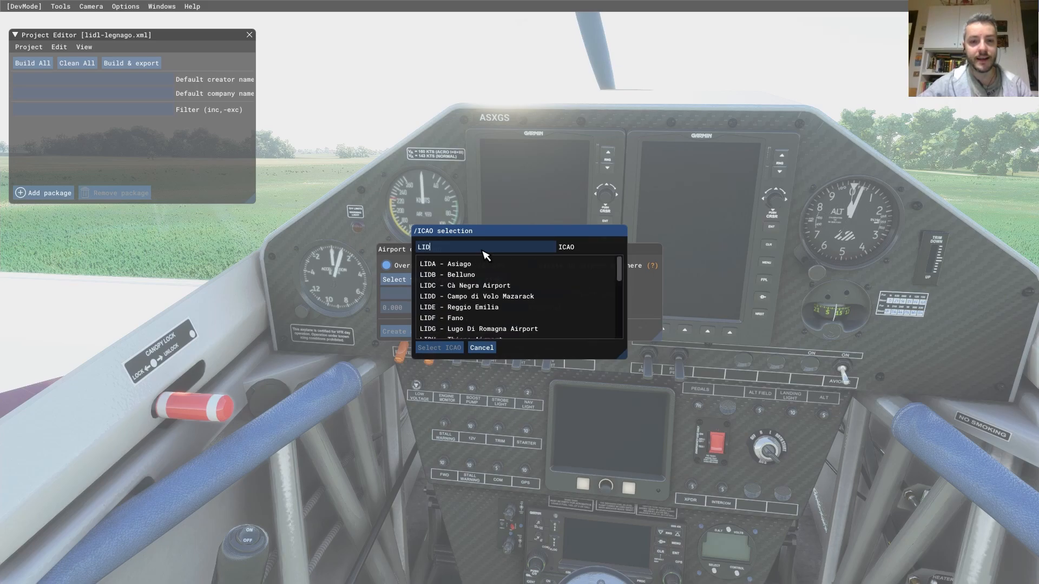
pyautogui.write('L')
pyautogui.click(449, 265)
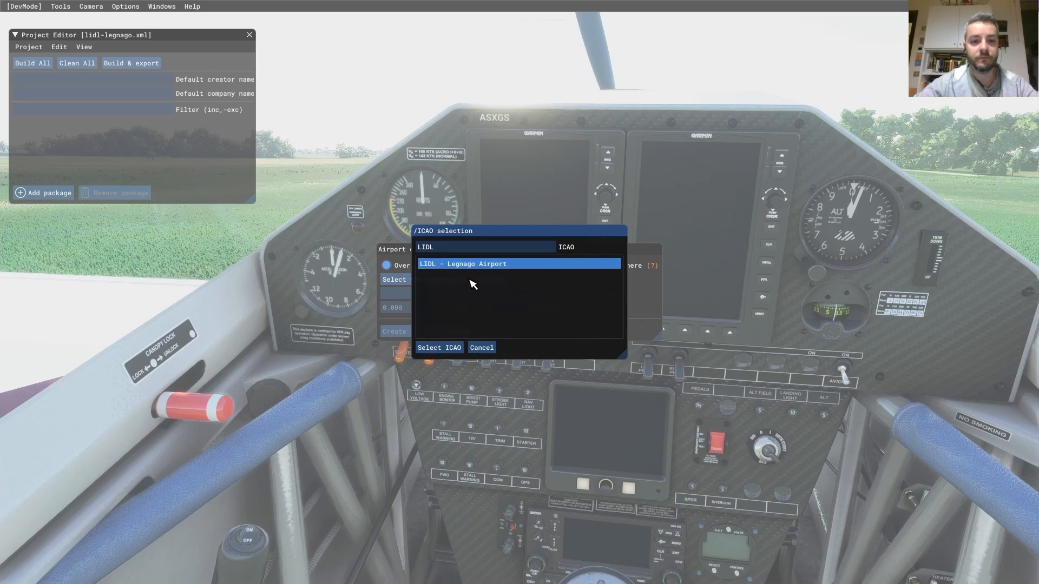
pyautogui.click(439, 347)
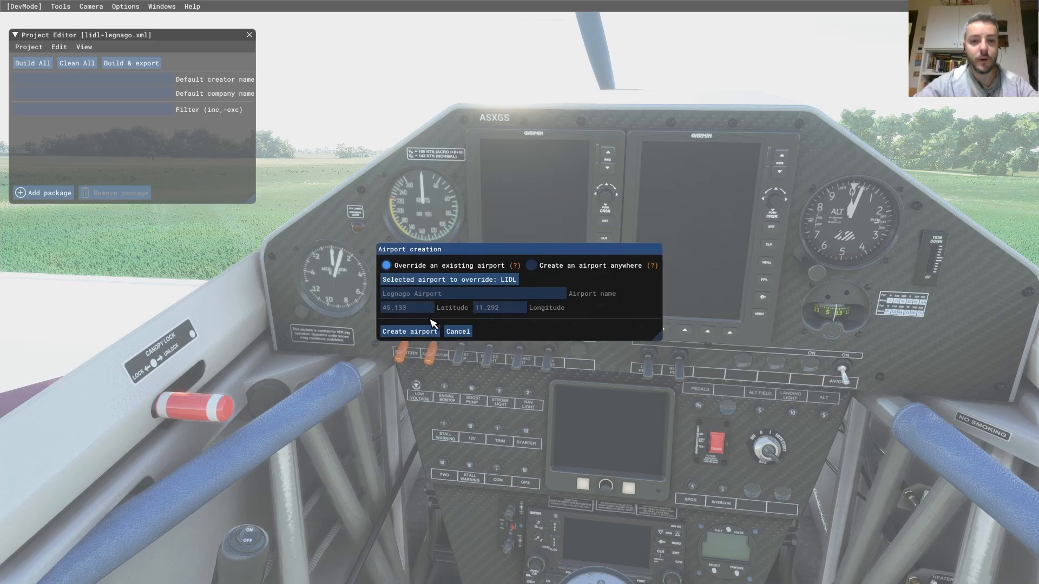
pyautogui.click(421, 332)
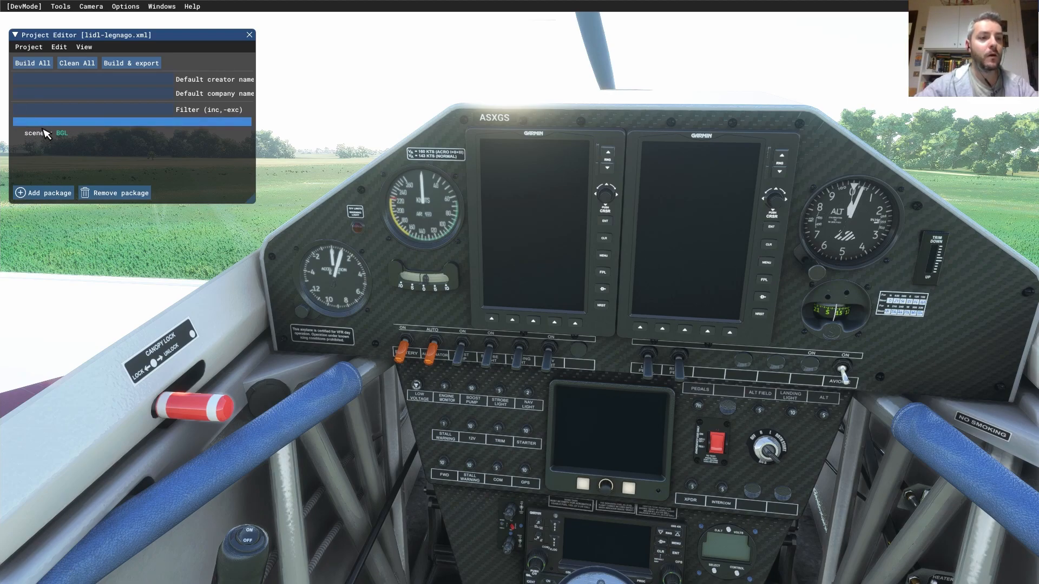
# - Expand the airport package and show its scenery BGL asset group in the Inspector
pyautogui.click(36, 124)
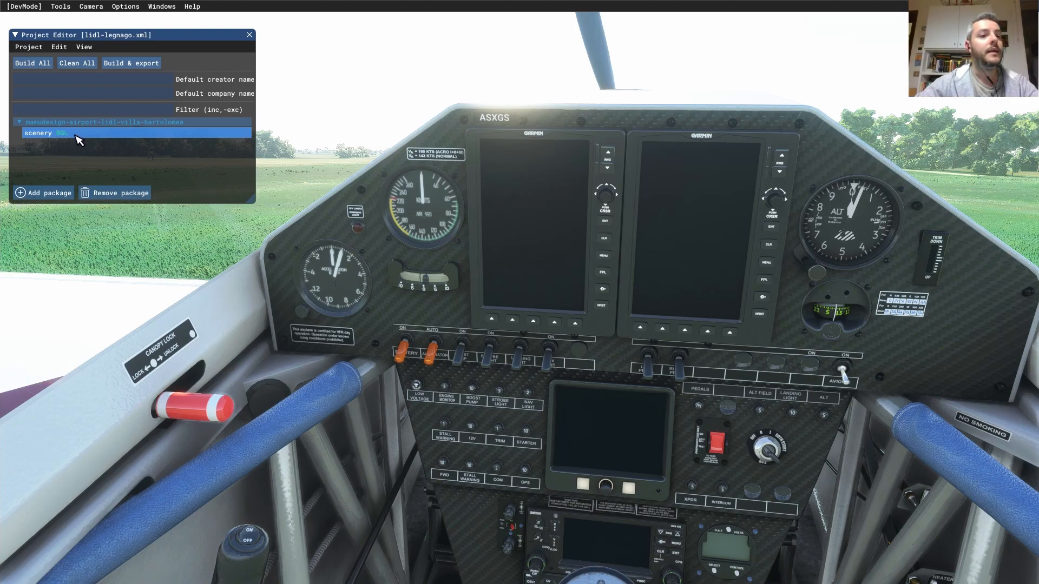
pyautogui.click(53, 137)
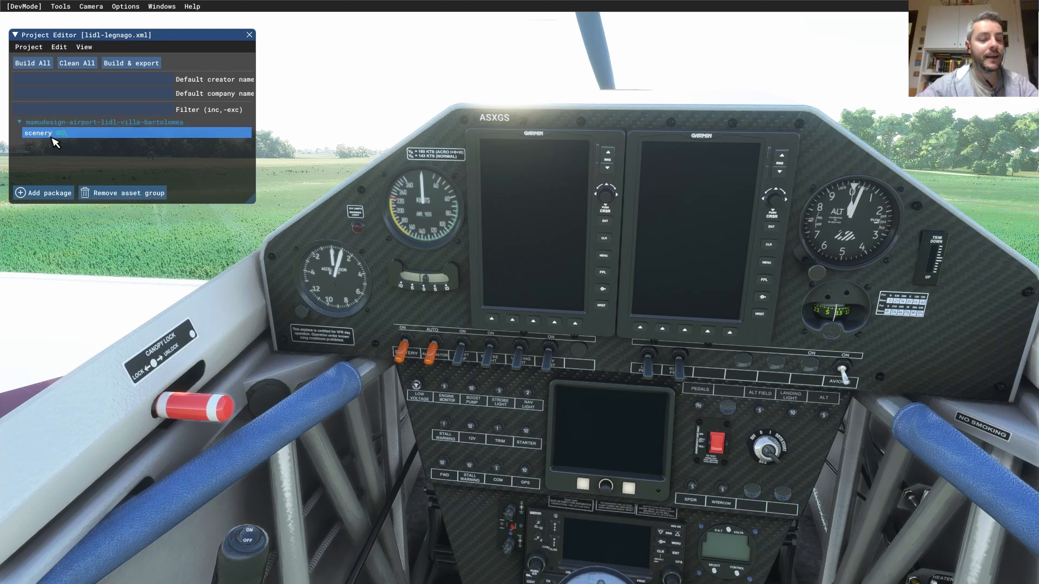
pyautogui.click(85, 52)
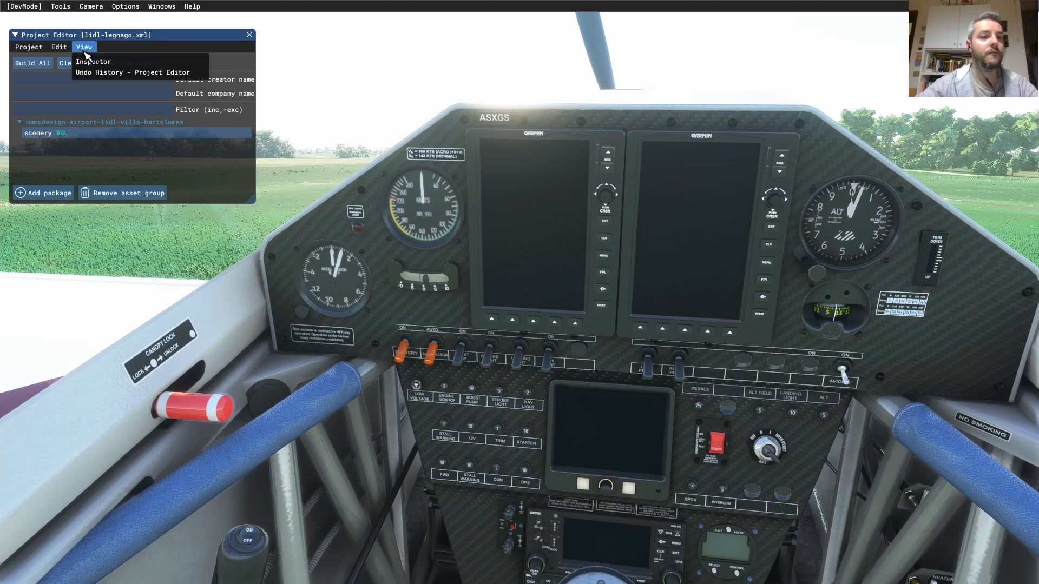
pyautogui.click(92, 61)
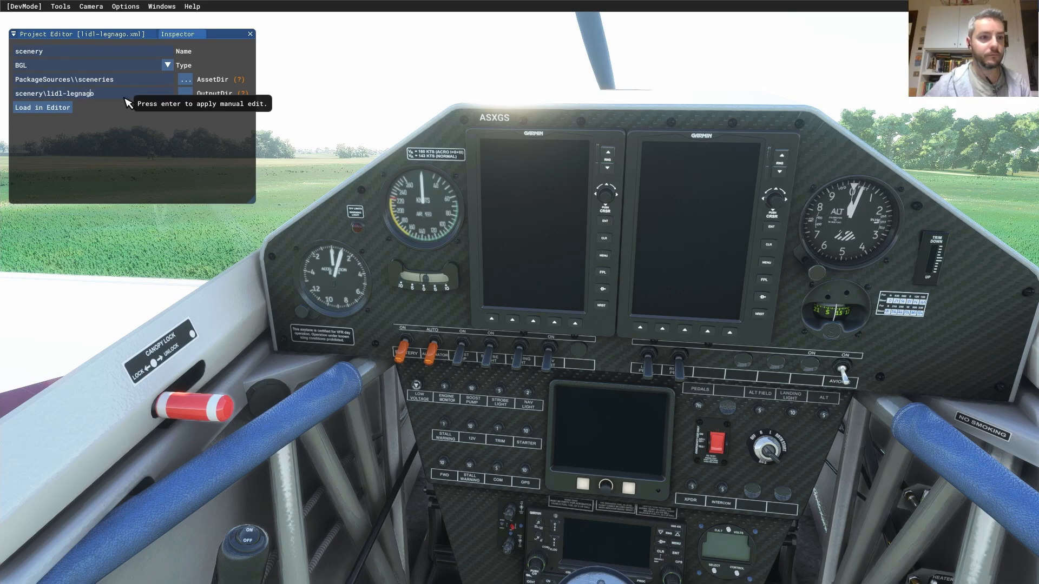
# - Change the output folder to scenery\mamudesign-lidl-legnago\ and save the project
pyautogui.write('mamudesign')
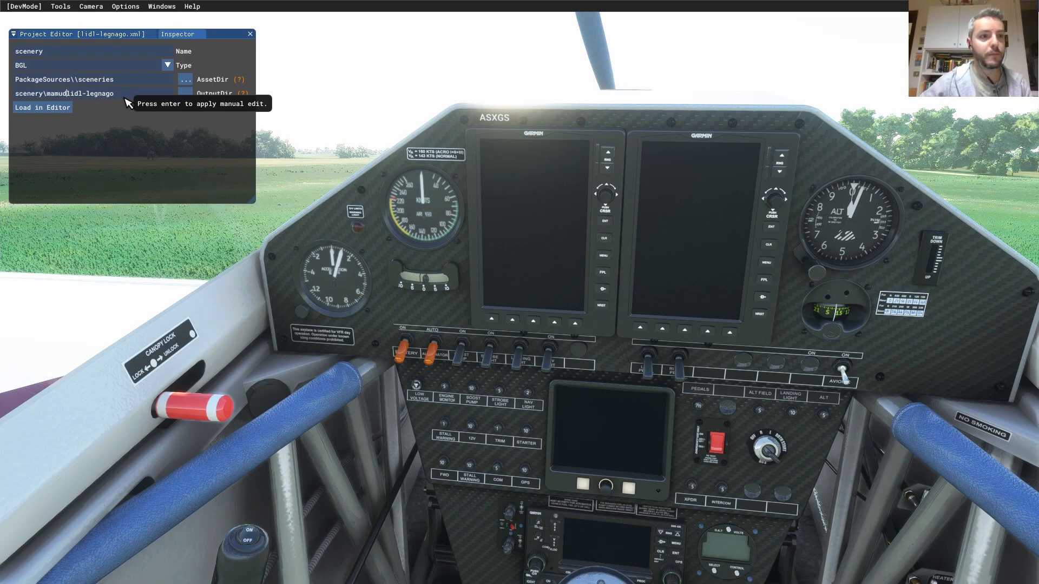
pyautogui.write('-')
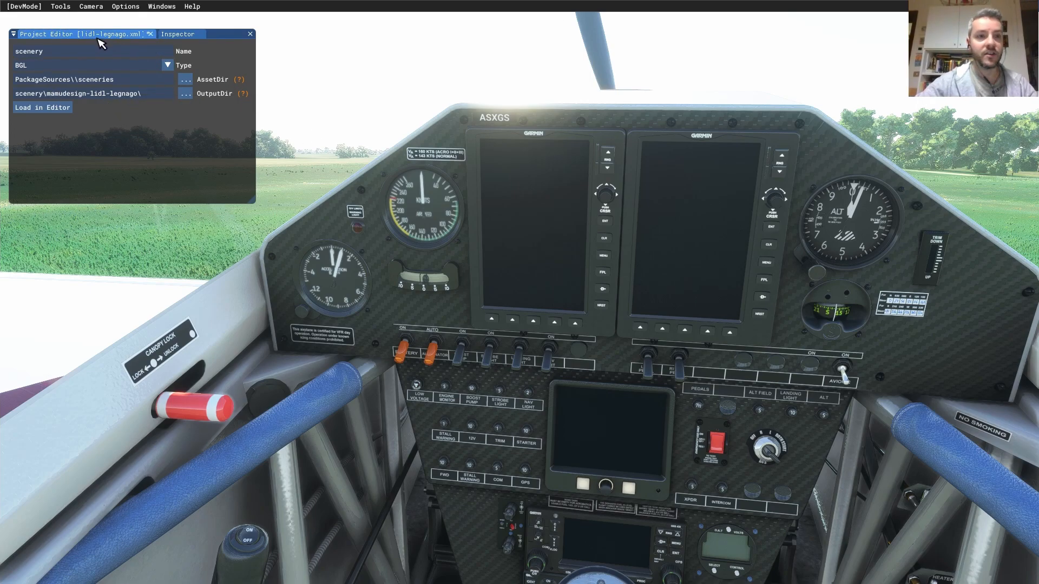
pyautogui.click(28, 48)
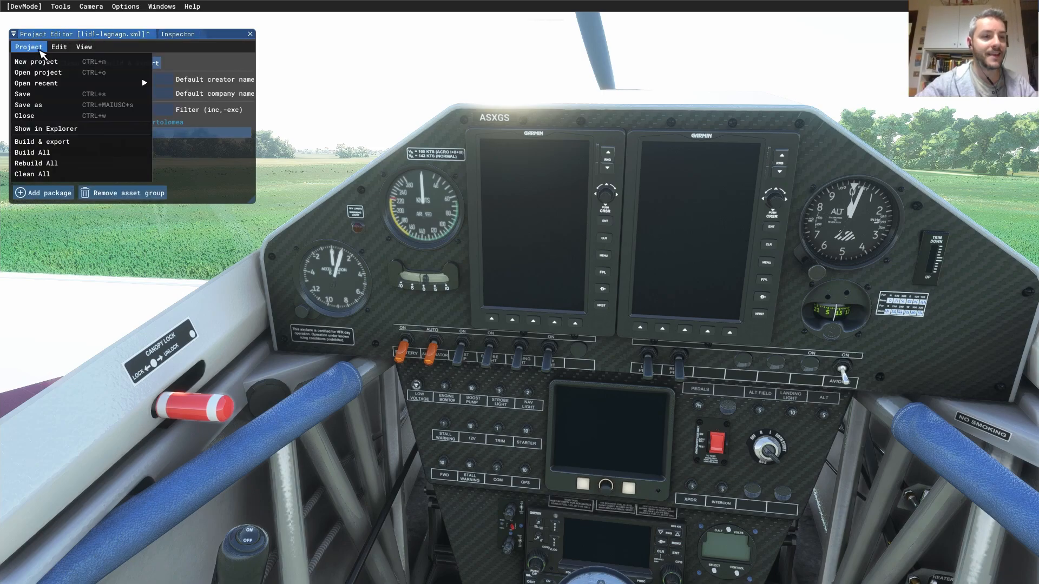
pyautogui.click(49, 99)
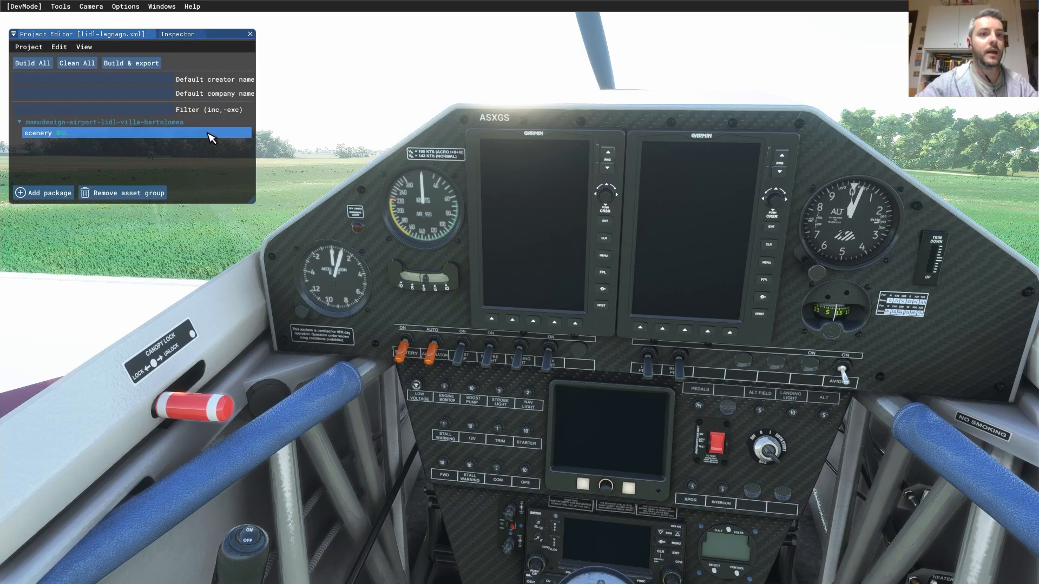
# - Rename the asset group to lidl-placement and browse for a new asset folder
pyautogui.click(173, 37)
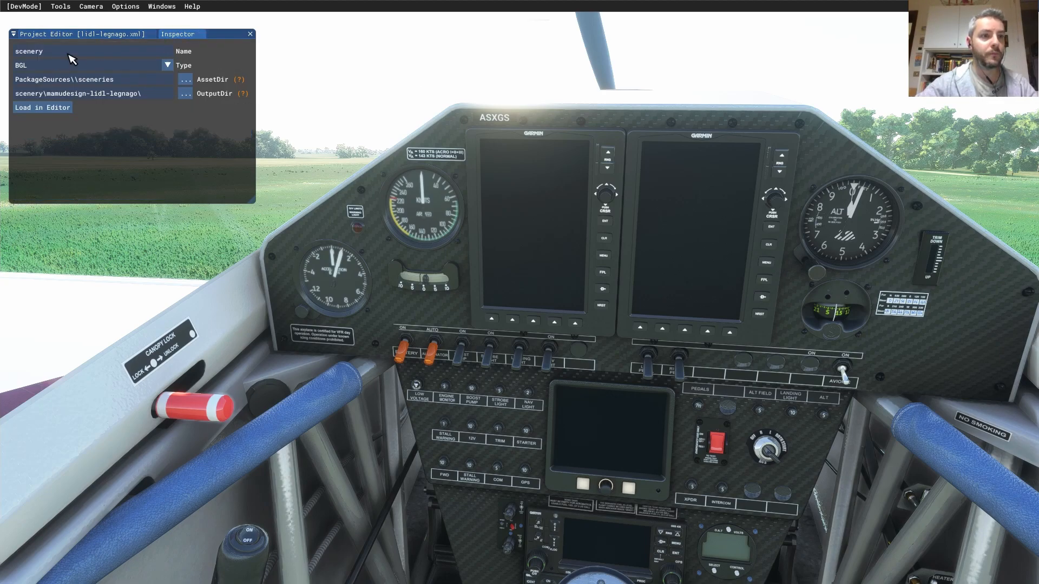
pyautogui.moveTo(88, 53); pyautogui.dragTo(4, 54)
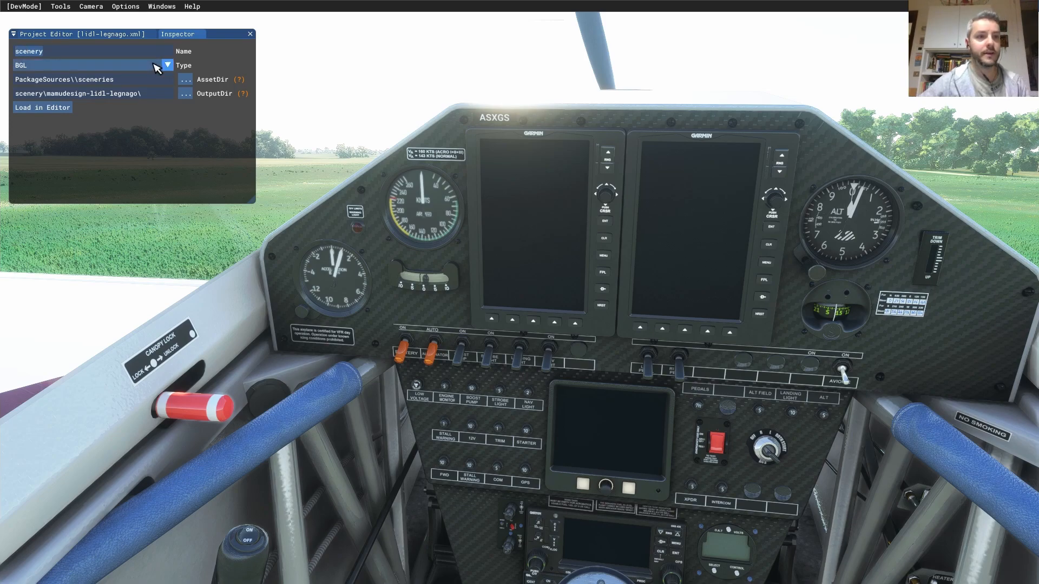
pyautogui.write('lidl-placement')
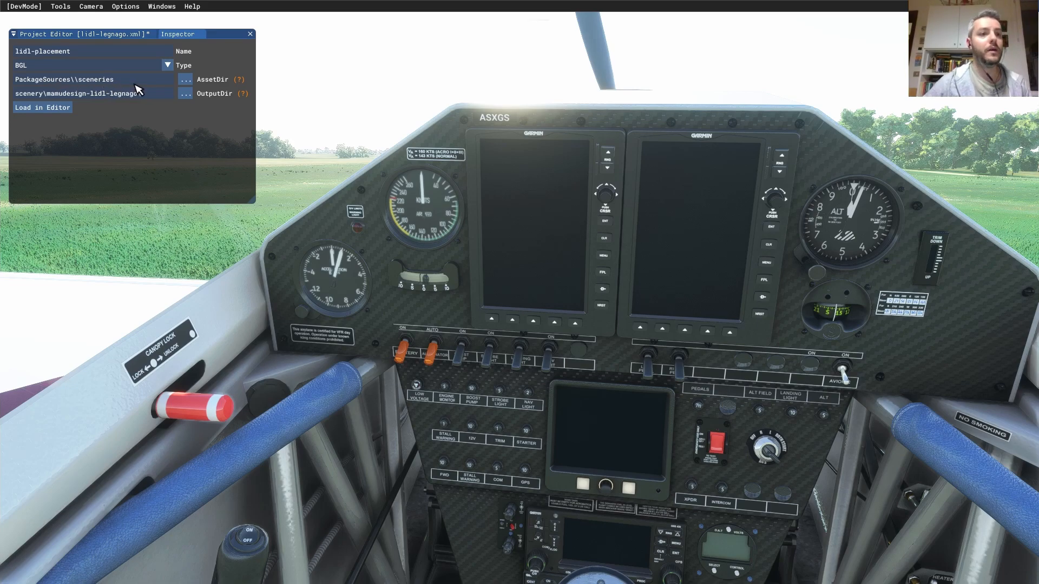
pyautogui.click(186, 81)
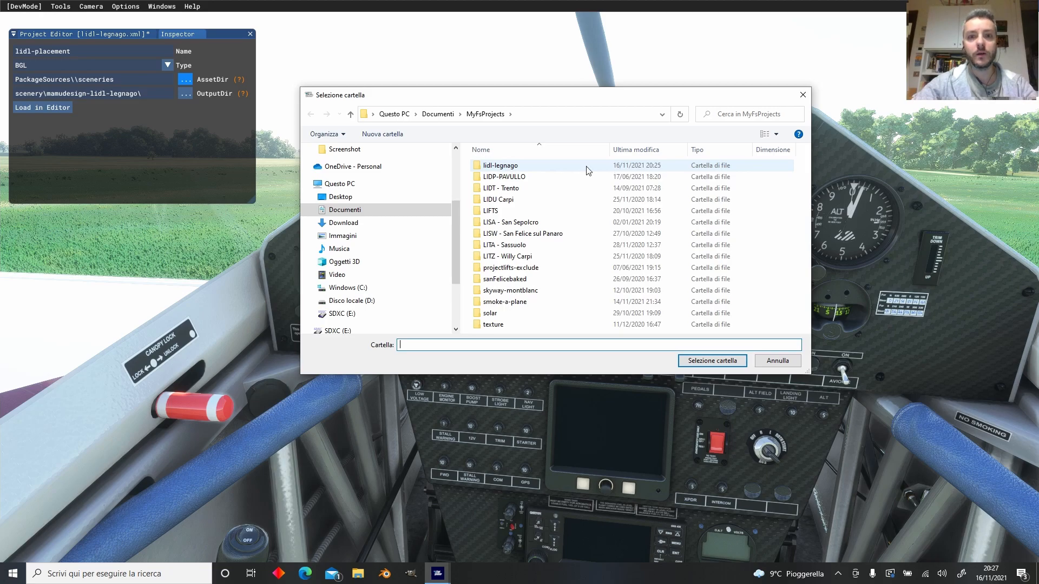
# - Rename lidl-legnago\PackageSources\sceneries to lidl-placement and select it as the asset folder
pyautogui.doubleClick(537, 169)
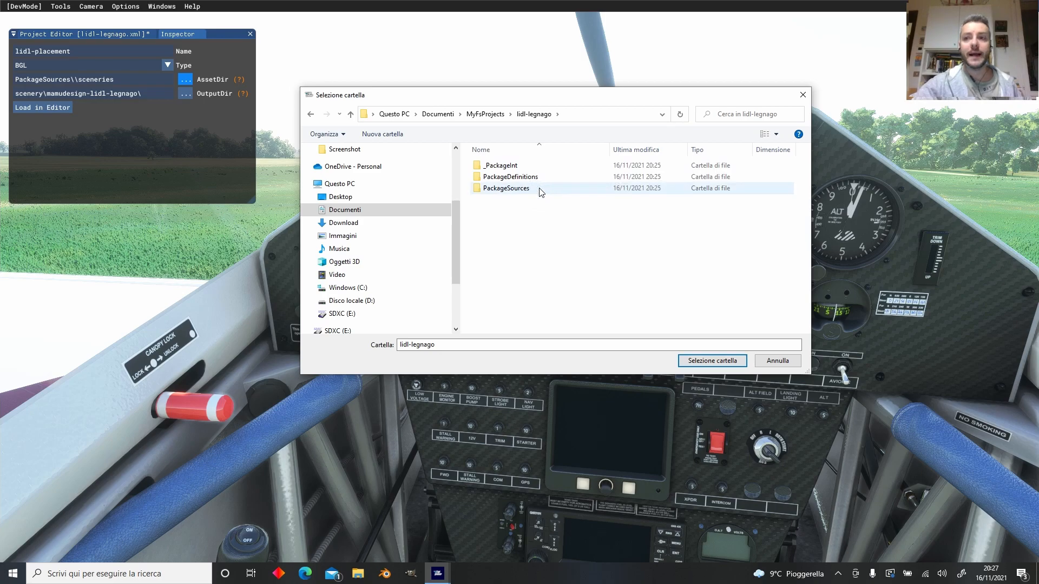
pyautogui.doubleClick(509, 189)
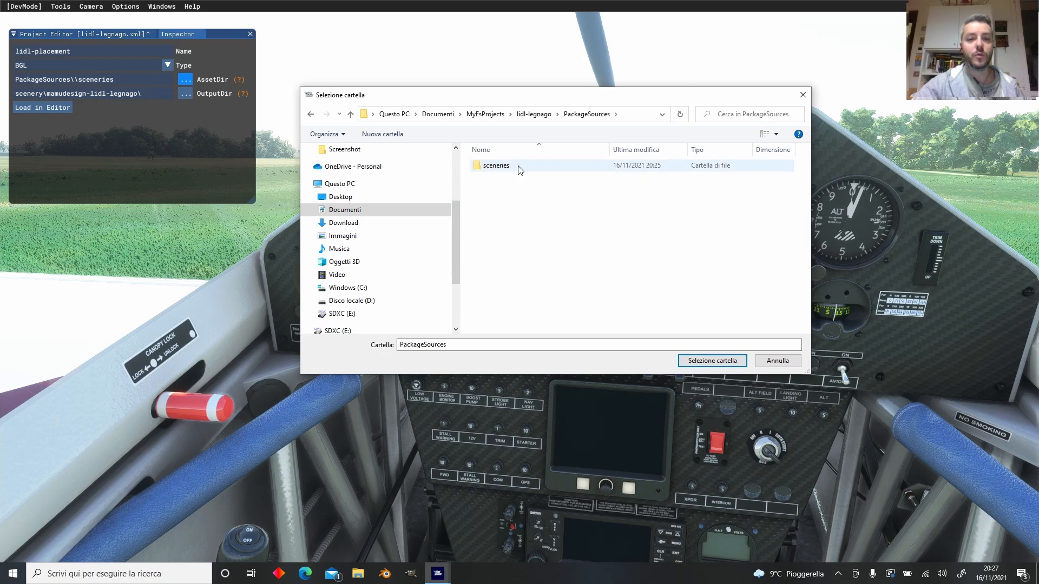
pyautogui.click(514, 170)
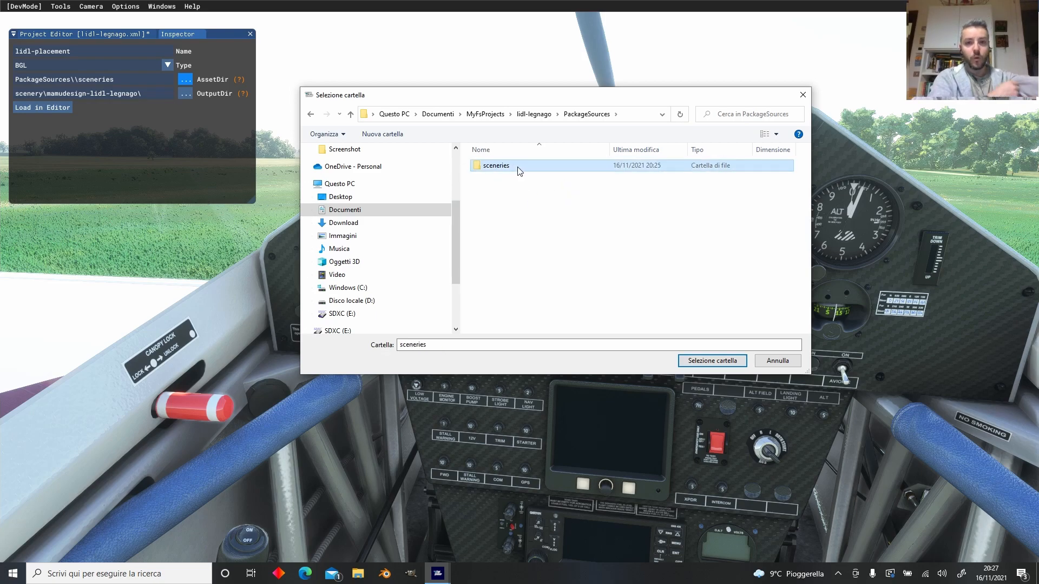
pyautogui.click(518, 171)
pyautogui.write('lidl-placemnt')
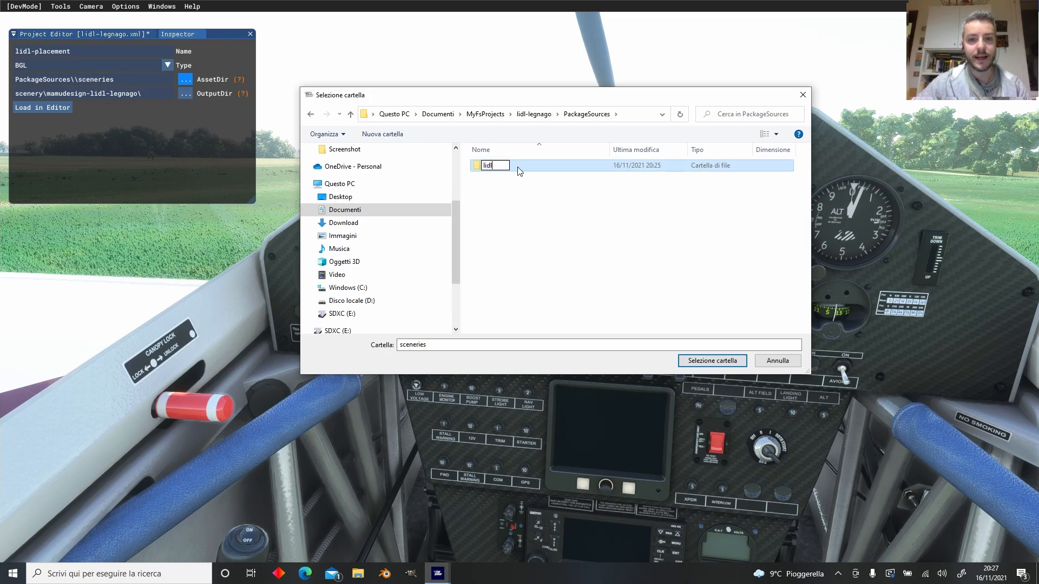
pyautogui.press('BackSpace')
pyautogui.press('BackSpace')
pyautogui.write('ent')
pyautogui.press('Return')
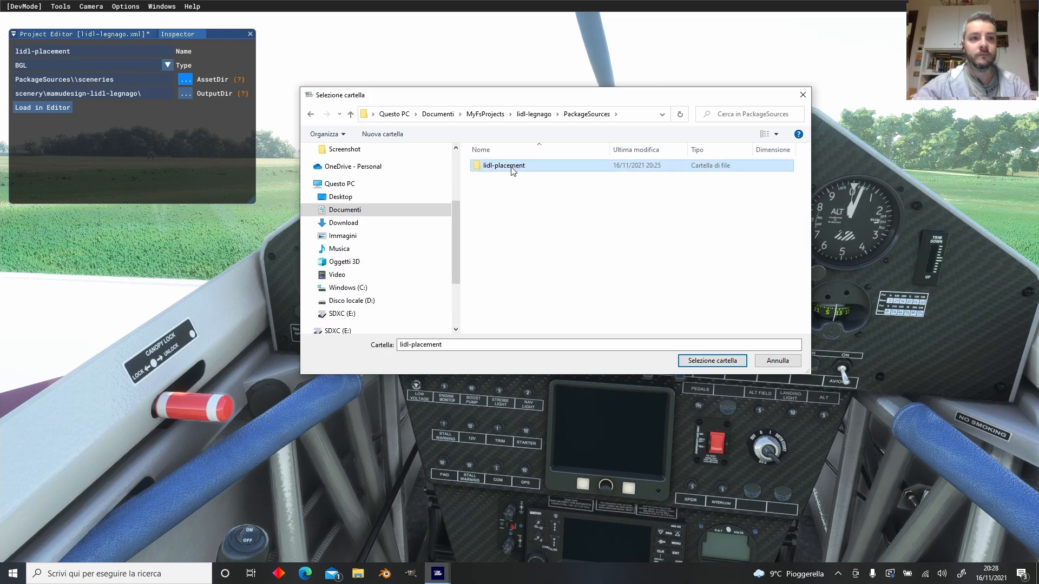
pyautogui.click(704, 362)
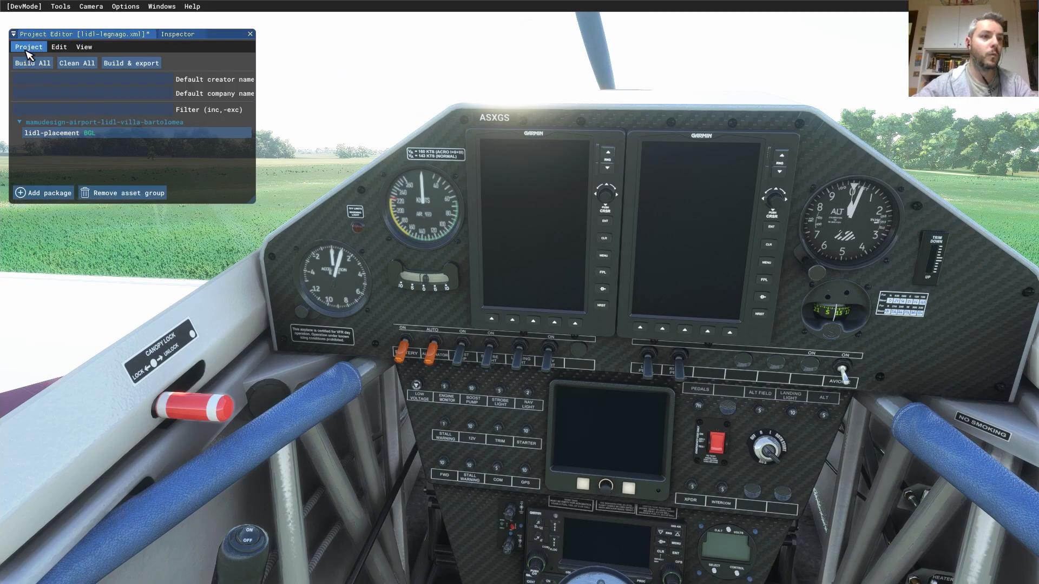
# - Save the project, then select the lidl-placement group and the package row
pyautogui.click(28, 47)
pyautogui.click(37, 95)
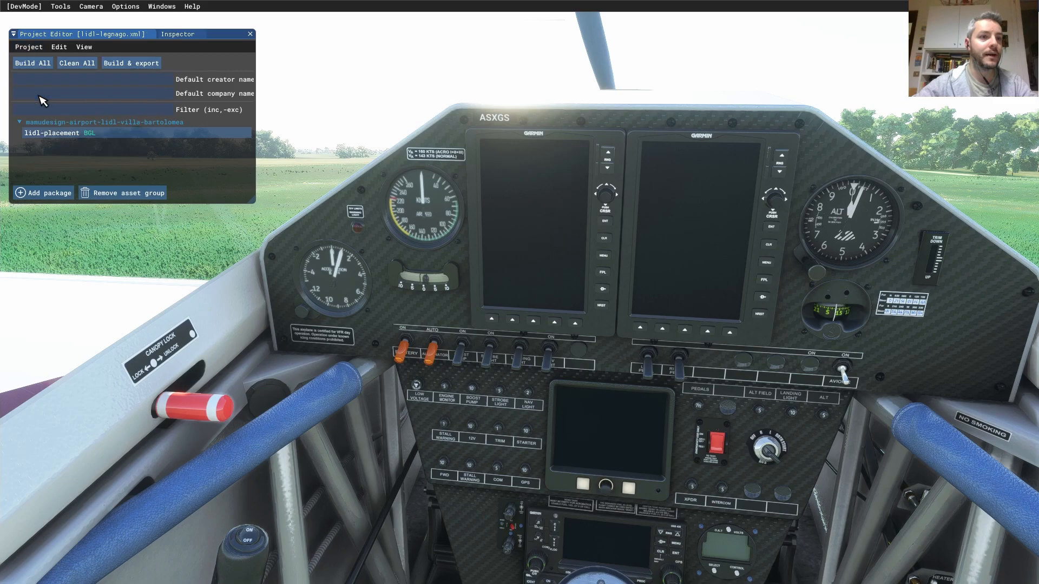
pyautogui.click(157, 135)
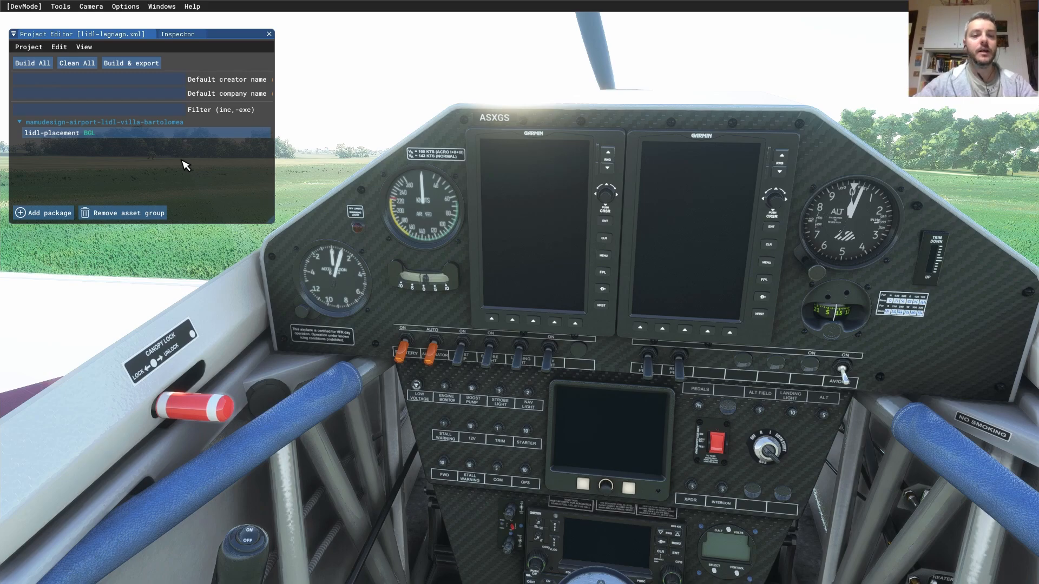
pyautogui.click(188, 124)
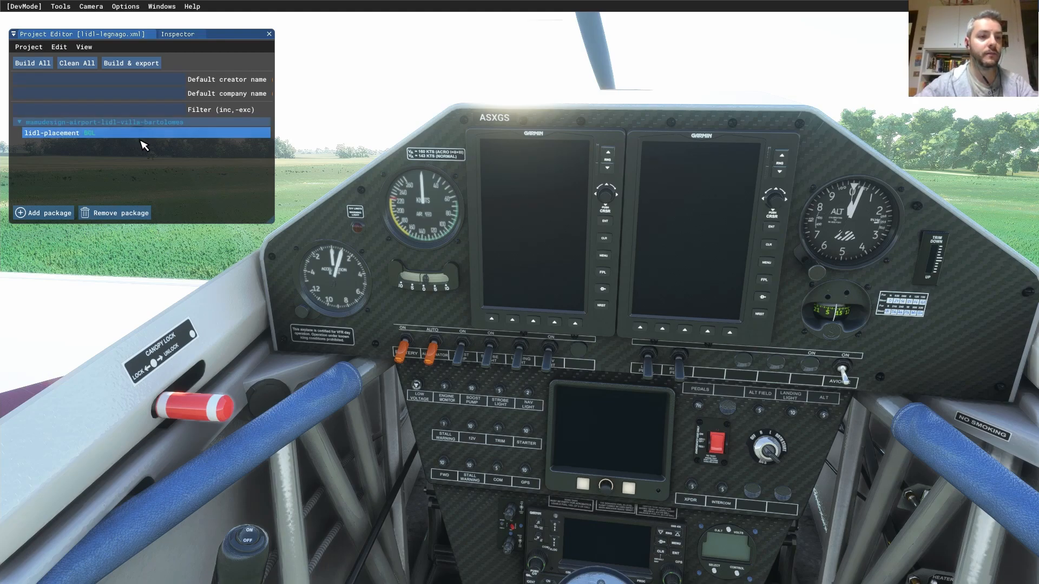
# - In the package's Inspector, scroll to Asset Groups and add a new asset group
pyautogui.click(181, 37)
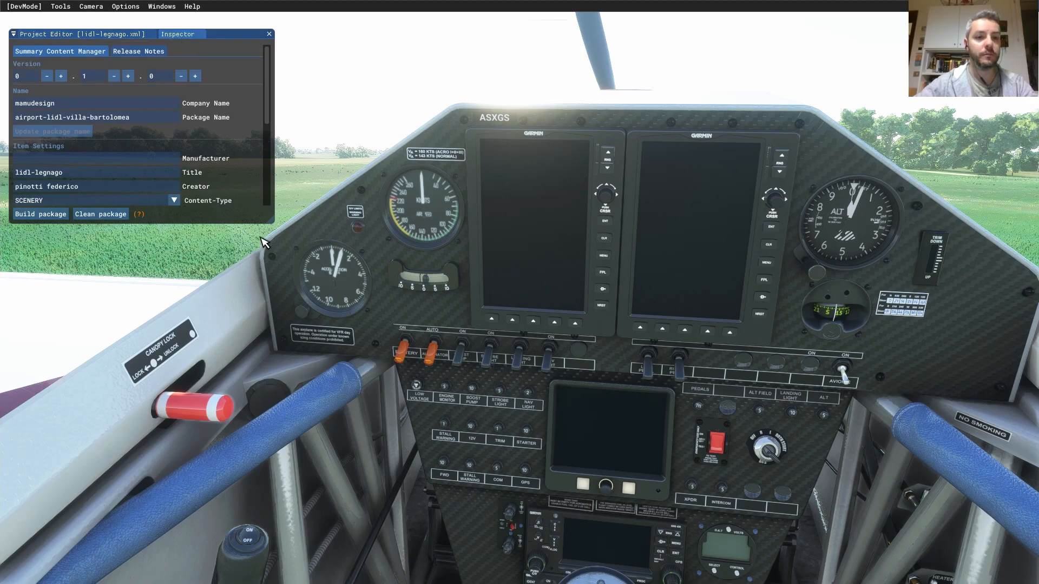
pyautogui.moveTo(271, 115); pyautogui.dragTo(271, 200)
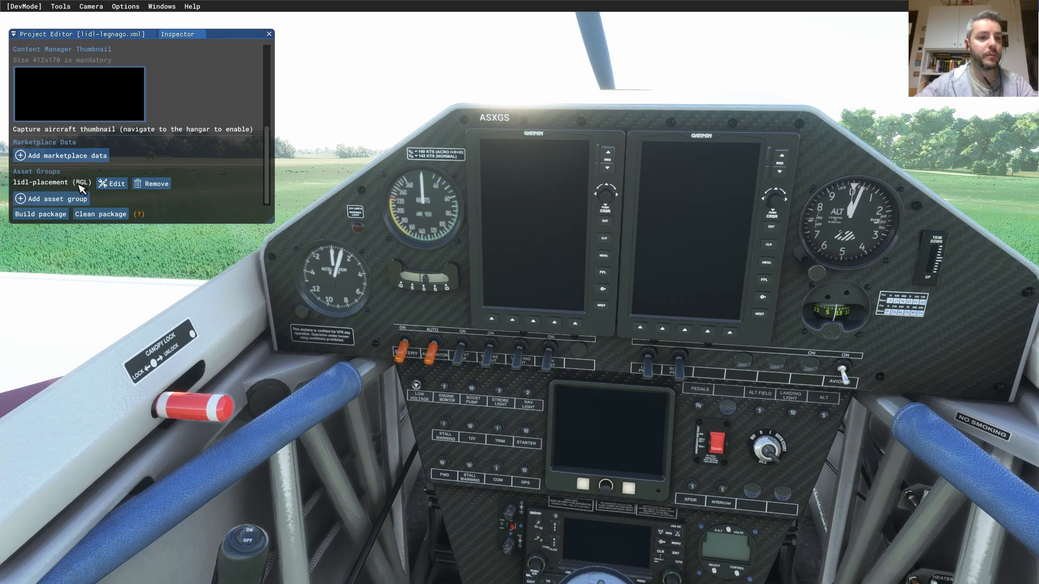
pyautogui.click(54, 201)
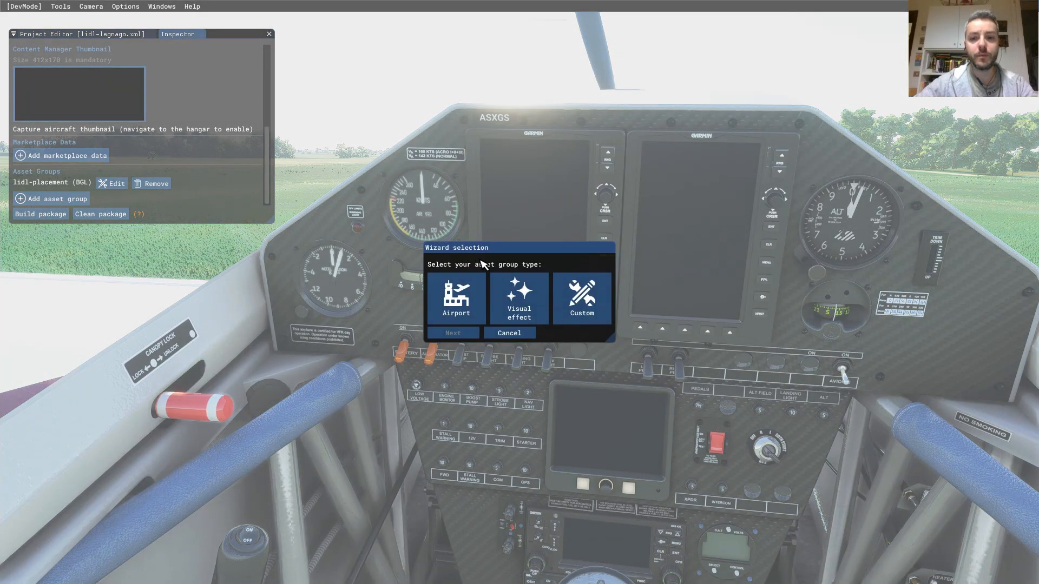
# - Create a custom asset group lidl-modelLib of type ModelLib and select it in the package list
pyautogui.click(589, 301)
pyautogui.click(454, 370)
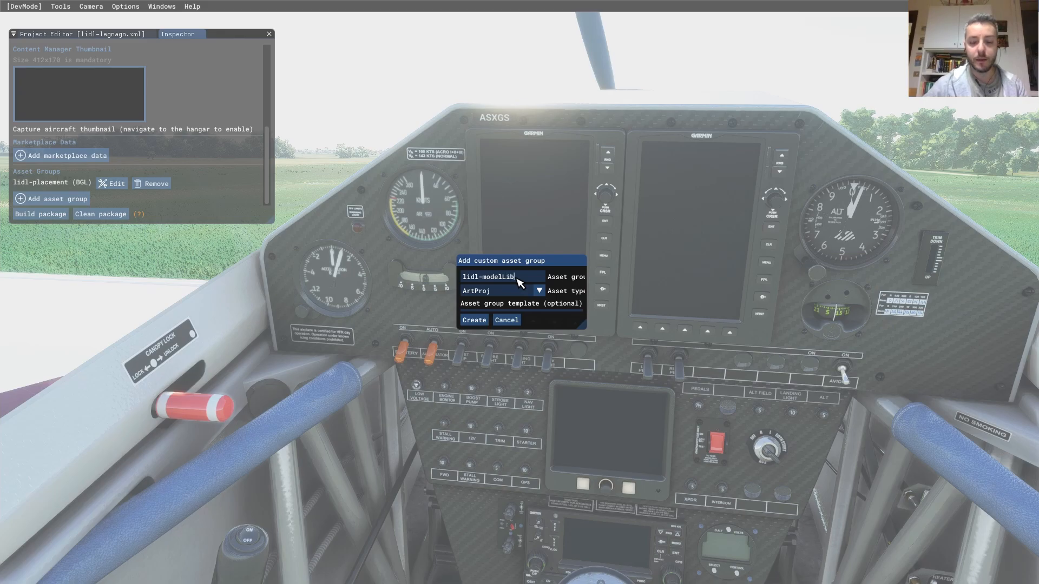
pyautogui.click(542, 295)
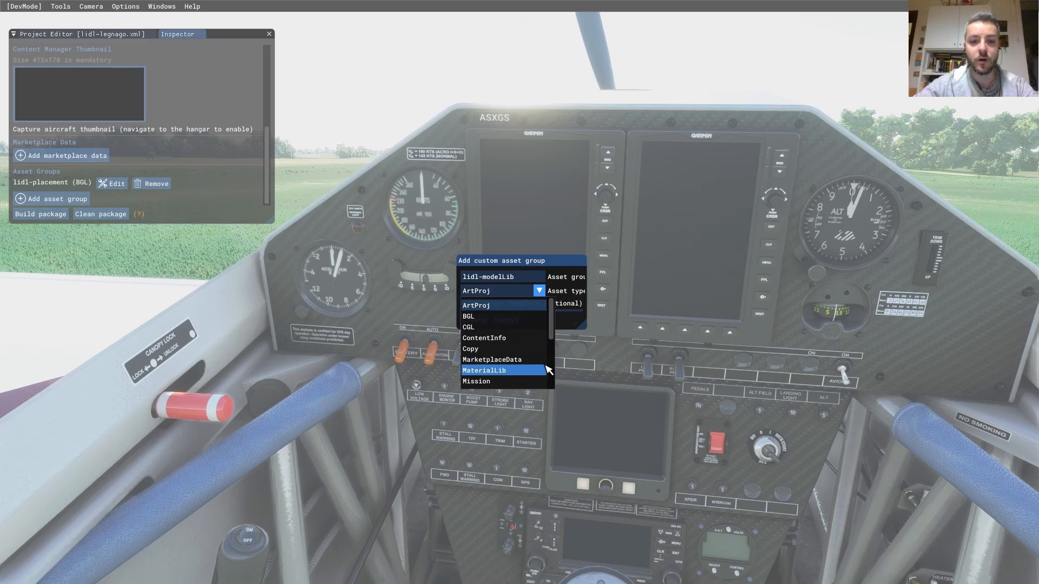
pyautogui.scroll(-4, 553, 346)
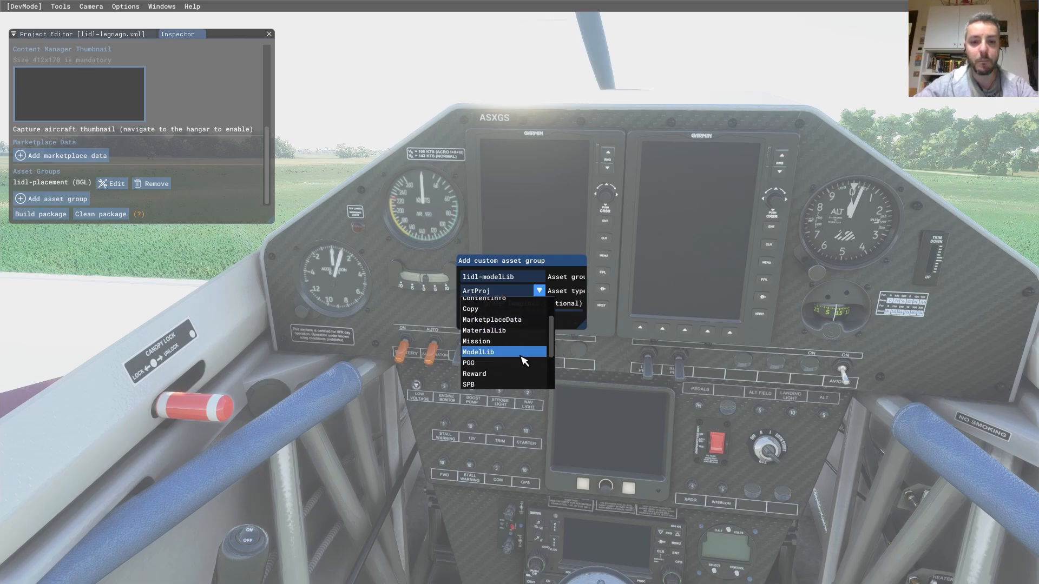
pyautogui.click(522, 356)
pyautogui.click(475, 321)
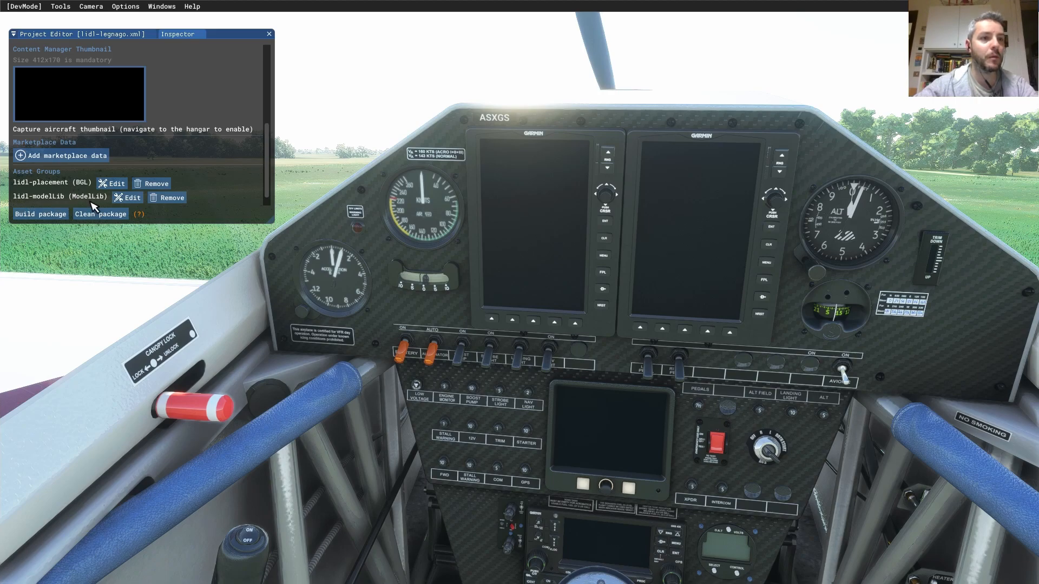
pyautogui.click(86, 34)
pyautogui.click(70, 144)
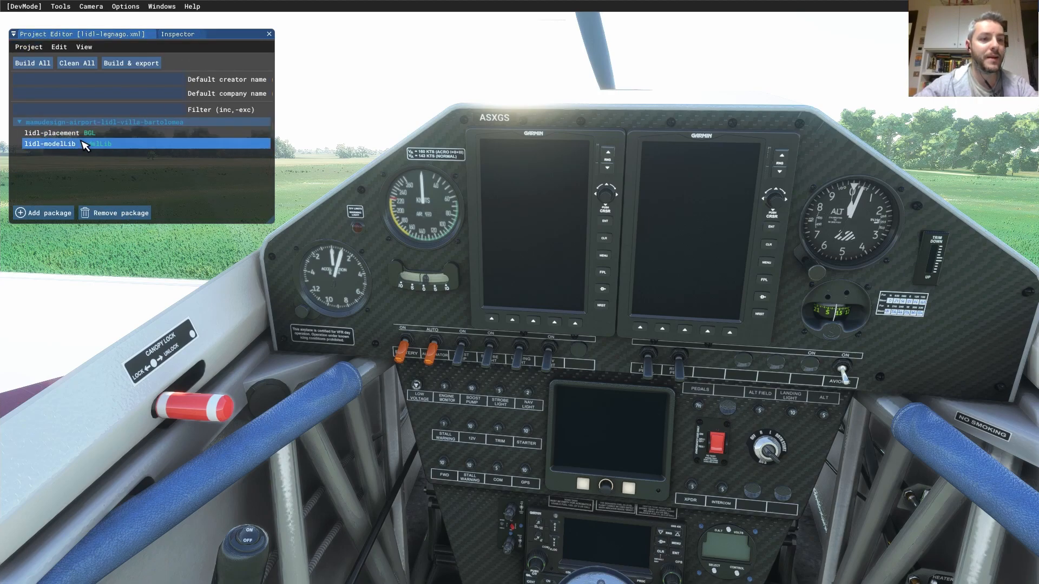
# - Select the lidl-legnago package and lower its Inspector to reveal title, SCENERY content type and thumbnail
pyautogui.click(119, 123)
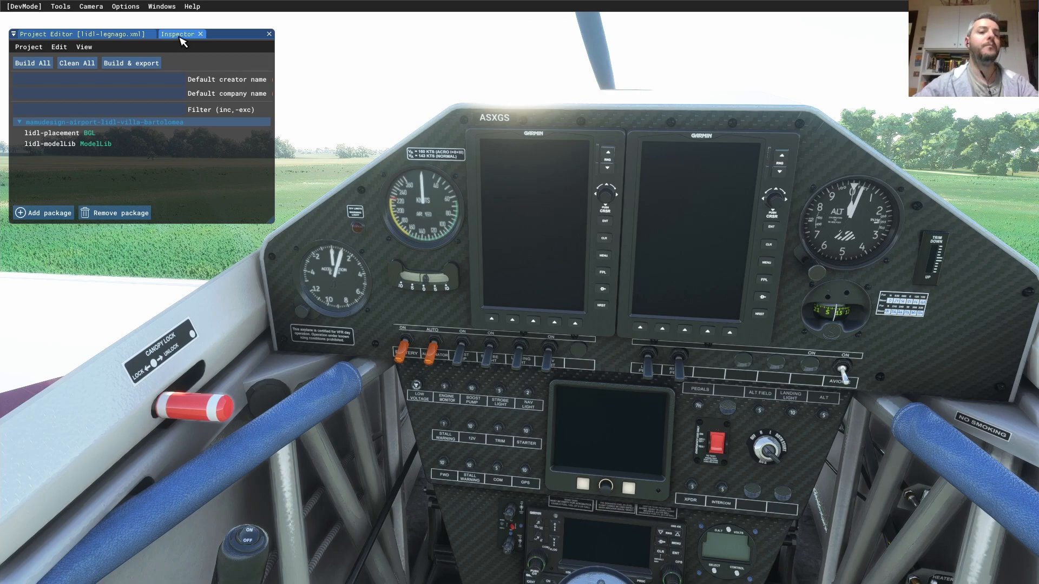
pyautogui.click(181, 35)
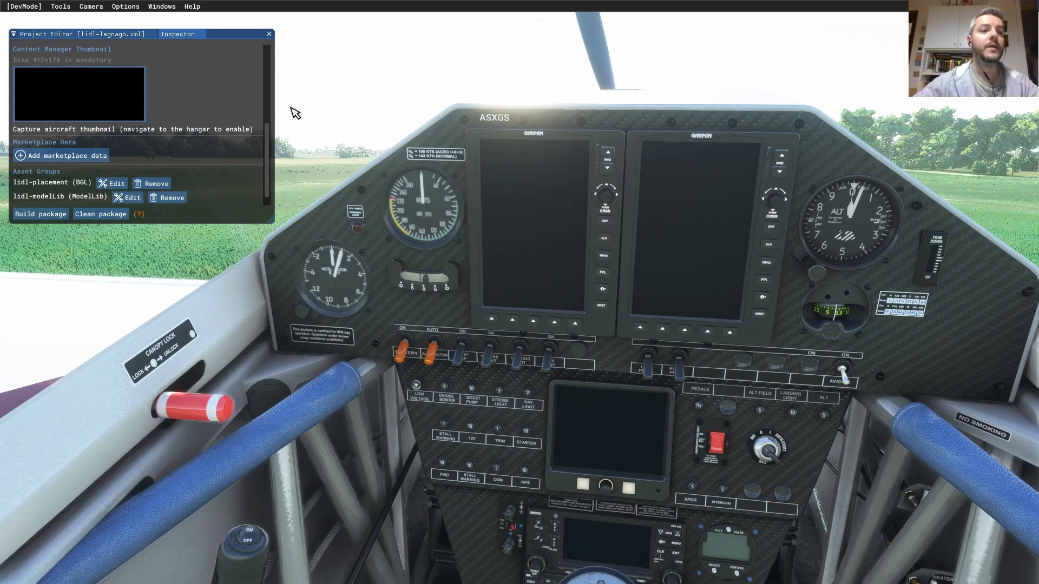
pyautogui.moveTo(270, 150); pyautogui.dragTo(275, 193)
pyautogui.scroll(3, 274, 203)
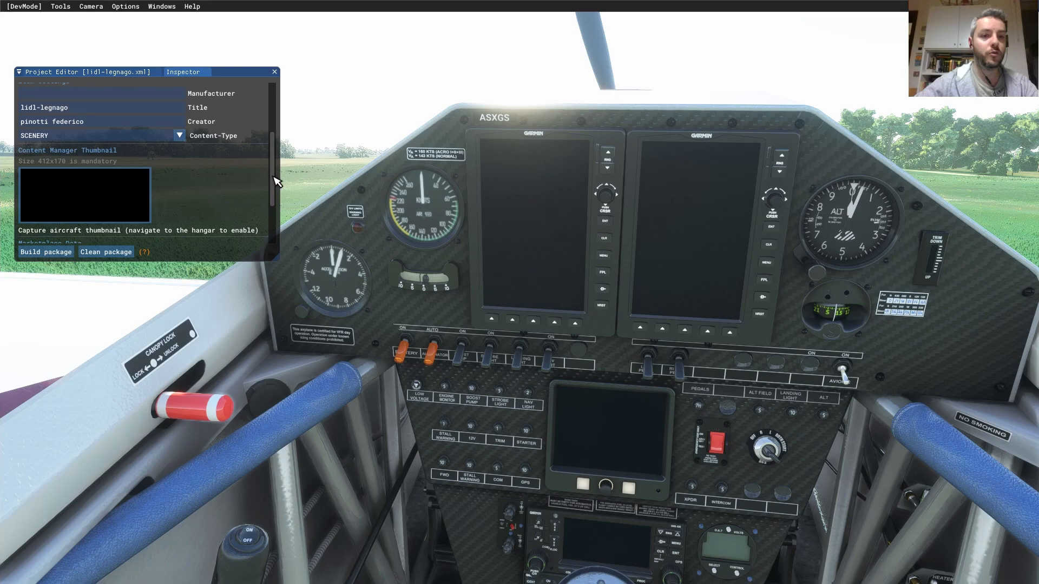
pyautogui.moveTo(275, 183); pyautogui.dragTo(274, 196)
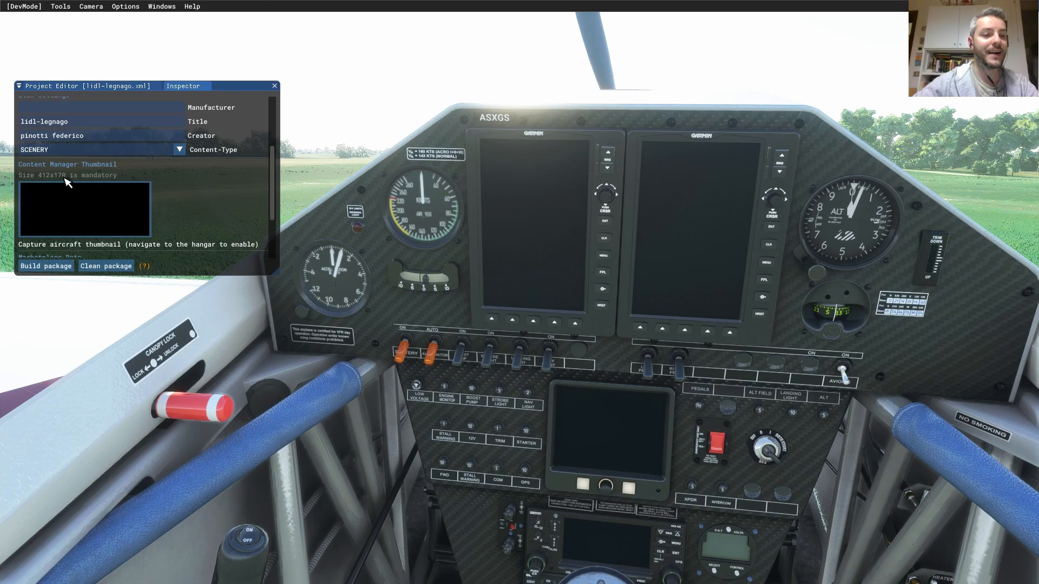
# - Set the package thumbnail to Thumbnail.jpg from the SDK SimpleScenery sample's ContentInfo folder
pyautogui.click(125, 232)
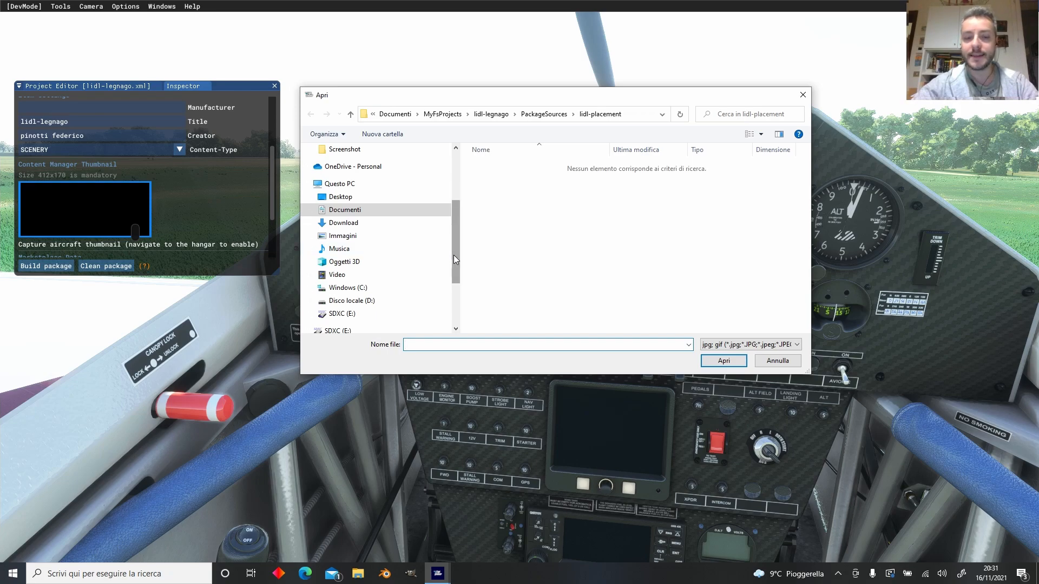
pyautogui.moveTo(455, 255)
pyautogui.mouseDown()
pyautogui.moveTo(456, 234)
pyautogui.moveTo(448, 252)
pyautogui.mouseUp()
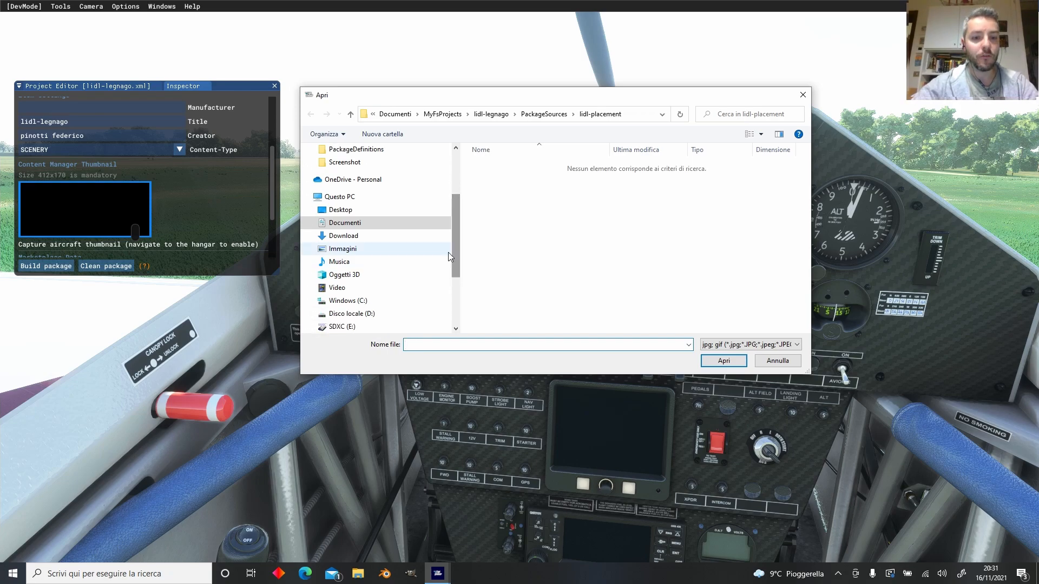
pyautogui.click(361, 301)
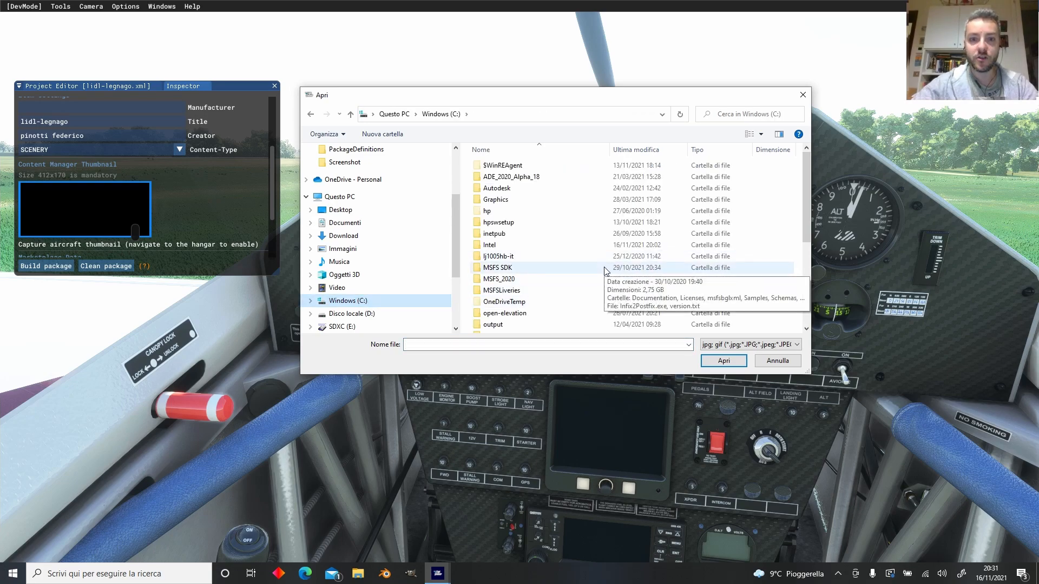
pyautogui.doubleClick(514, 268)
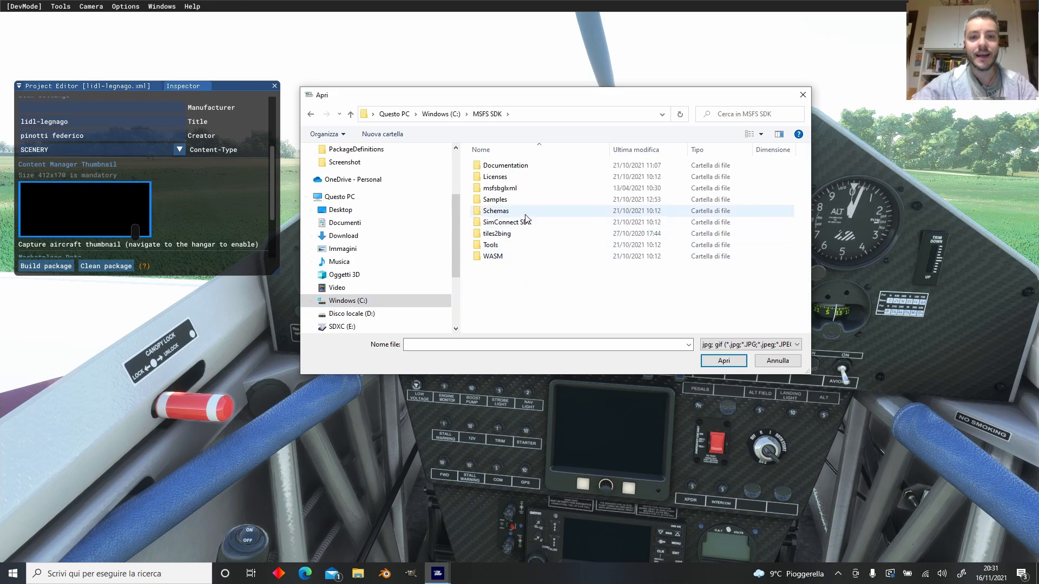
pyautogui.doubleClick(529, 200)
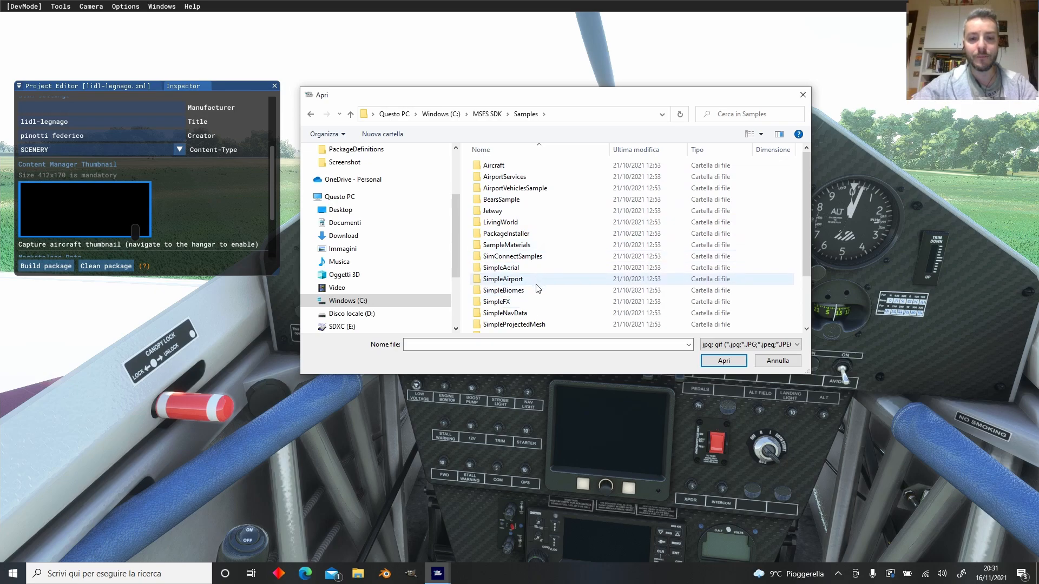
pyautogui.scroll(-1, 536, 317)
pyautogui.doubleClick(536, 306)
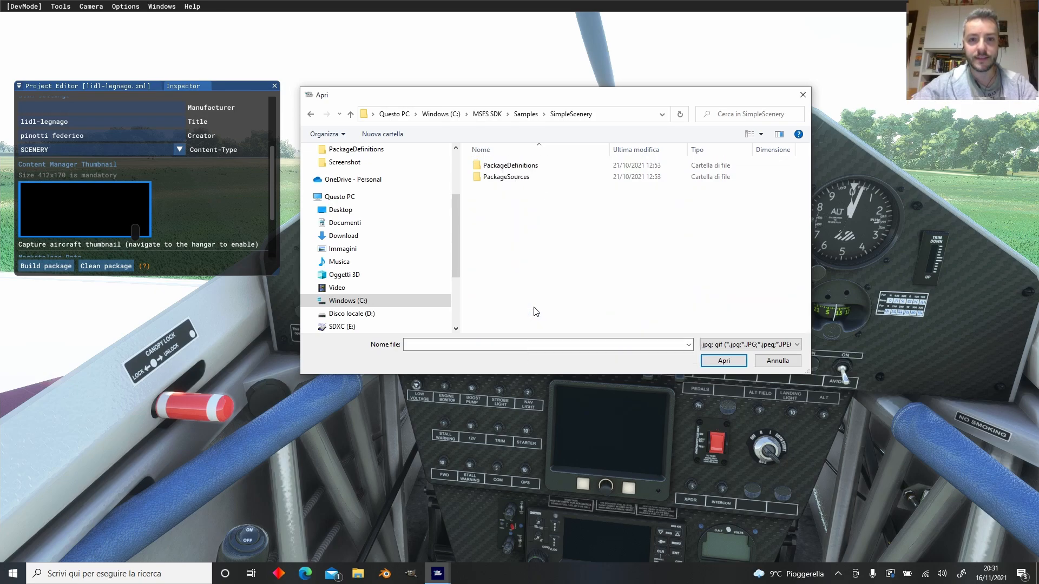
pyautogui.doubleClick(537, 167)
pyautogui.doubleClick(540, 170)
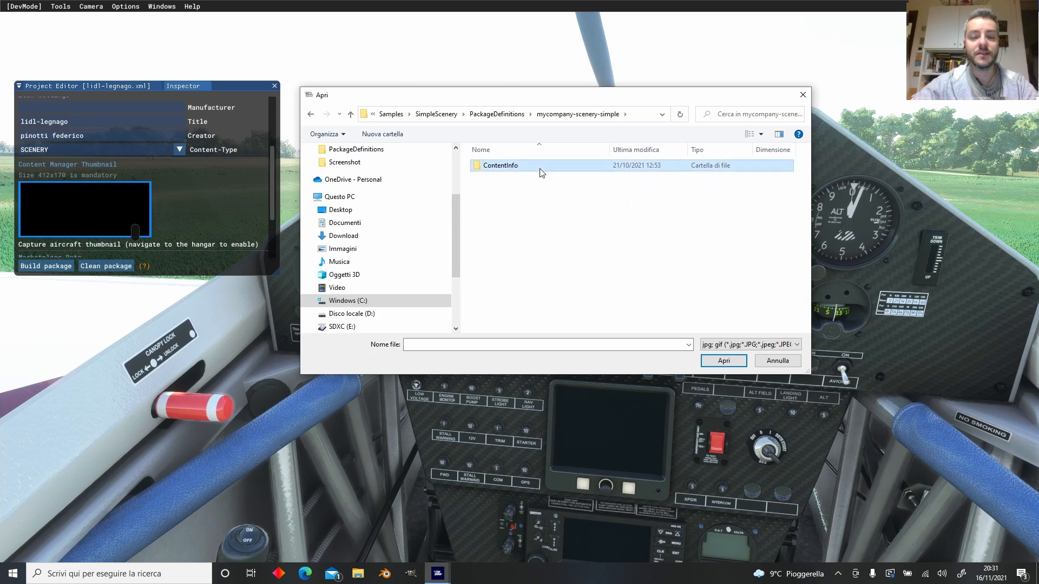
pyautogui.doubleClick(541, 173)
pyautogui.click(521, 180)
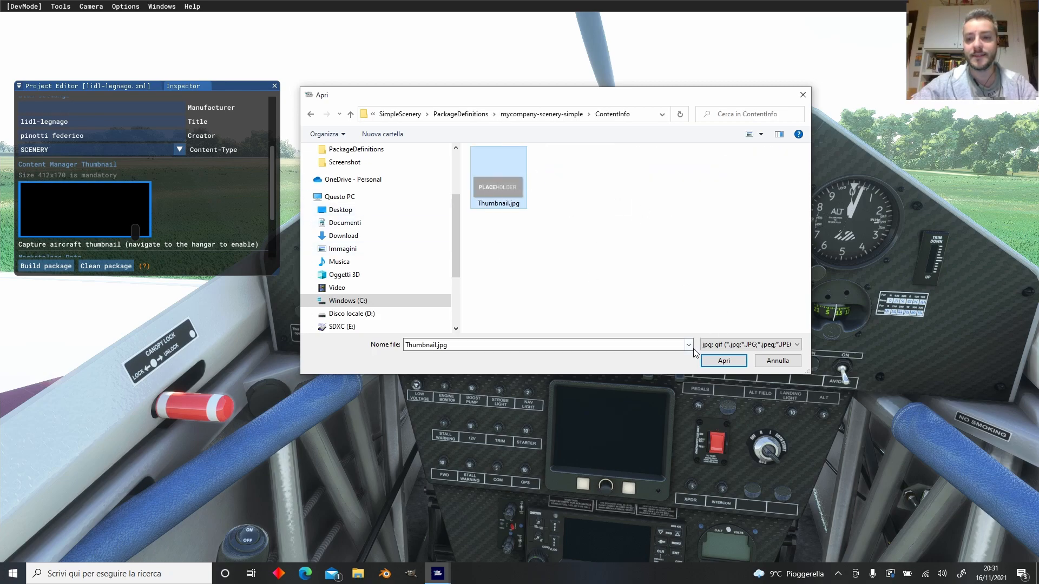
pyautogui.click(724, 361)
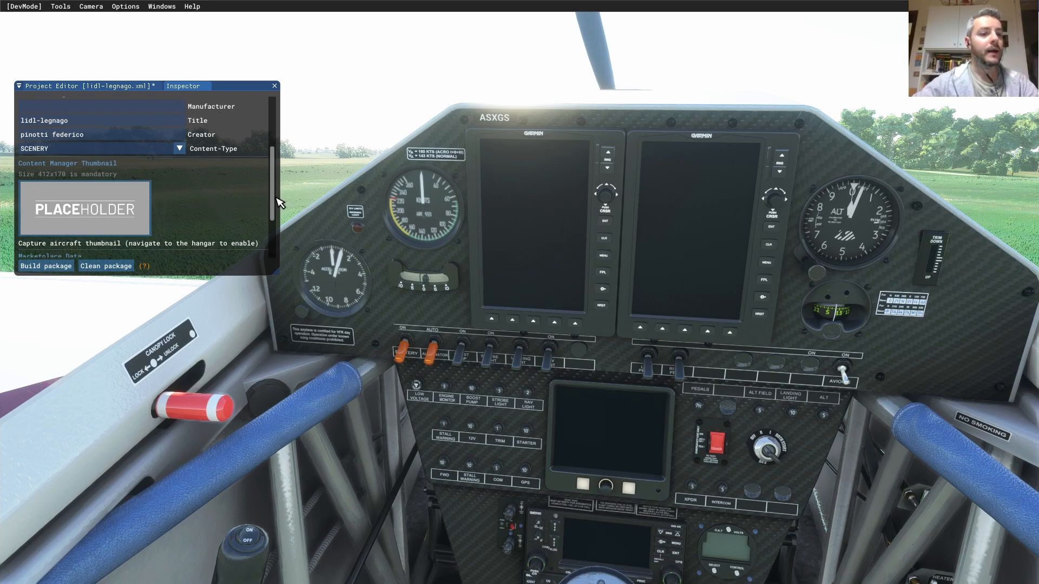
# - Save the project from the Project Editor's Project menu
pyautogui.scroll(-3, 274, 238)
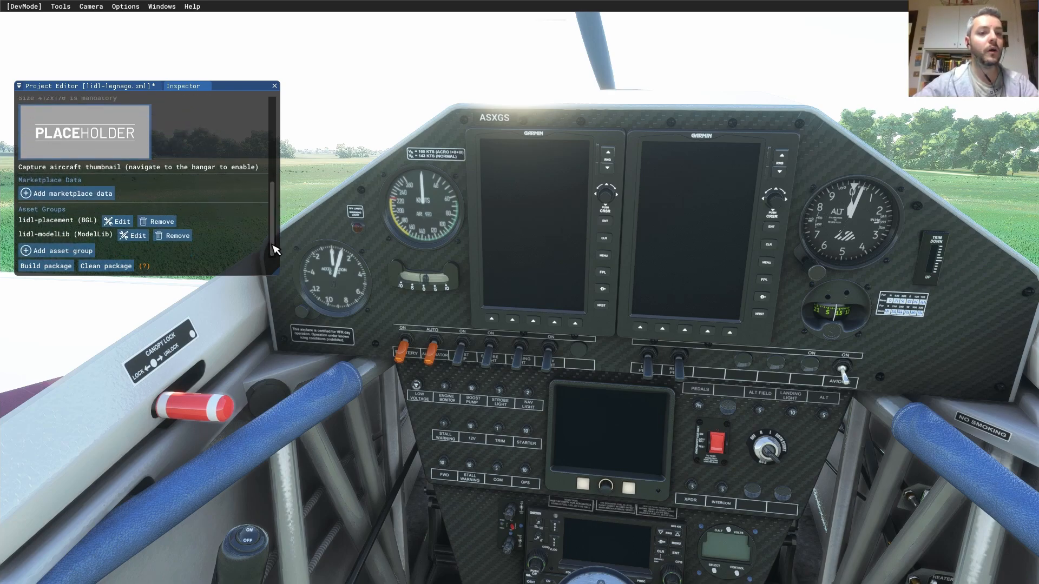
pyautogui.moveTo(272, 245); pyautogui.dragTo(267, 132)
pyautogui.click(86, 87)
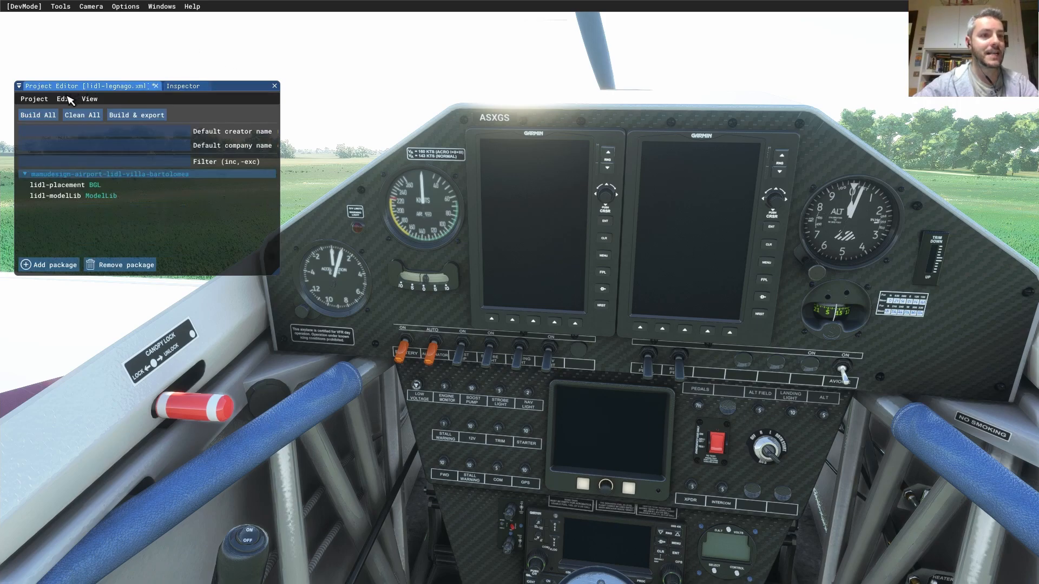
pyautogui.click(34, 99)
pyautogui.click(68, 136)
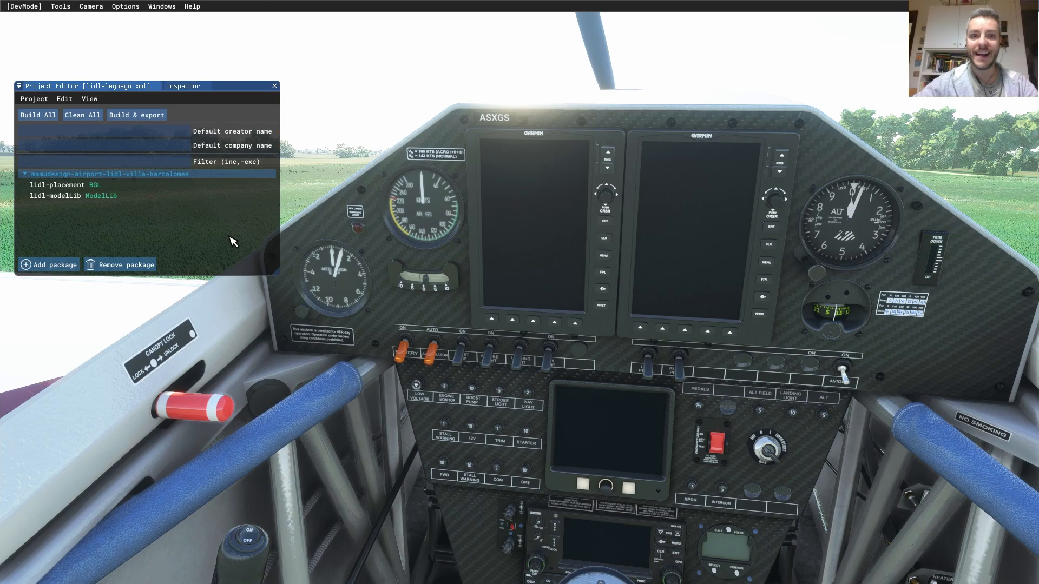
# - Select the lidl-placement asset group and show its settings in the Inspector
pyautogui.click(60, 187)
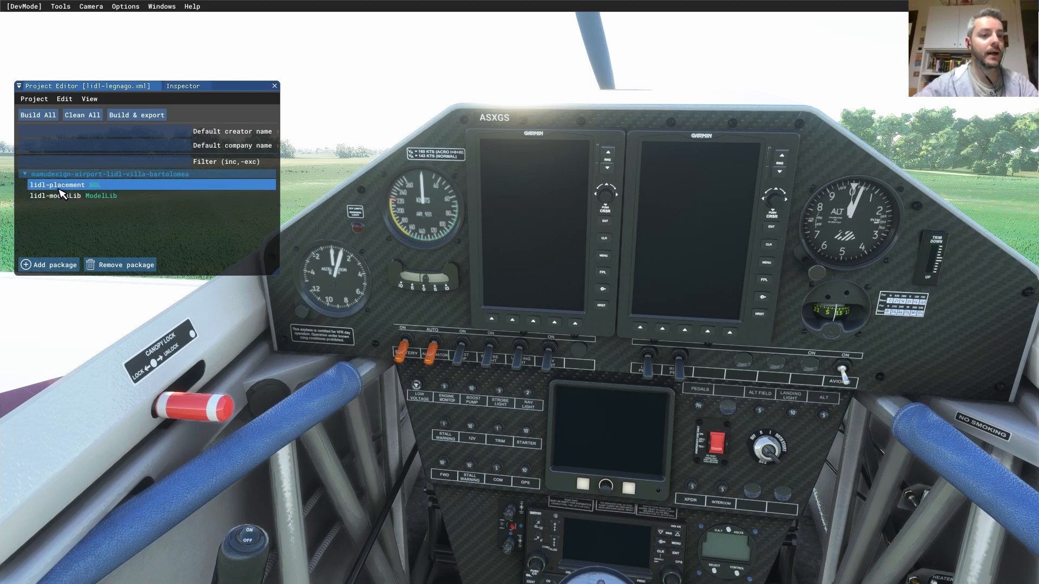
pyautogui.click(59, 189)
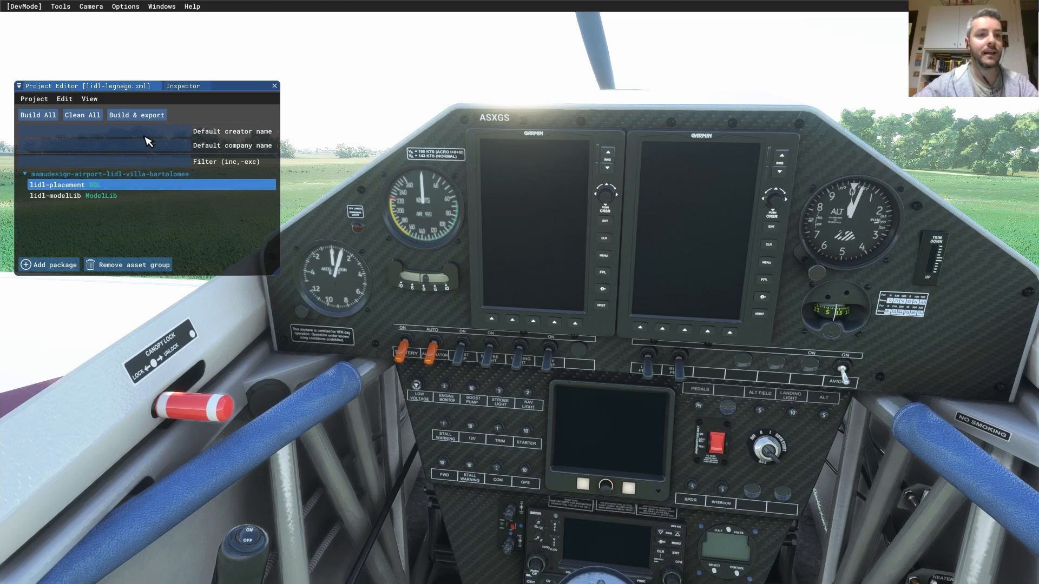
pyautogui.click(184, 86)
# - Load lidl-placement into the Scenery Editor and close the Material Editor and Properties windows
pyautogui.click(43, 161)
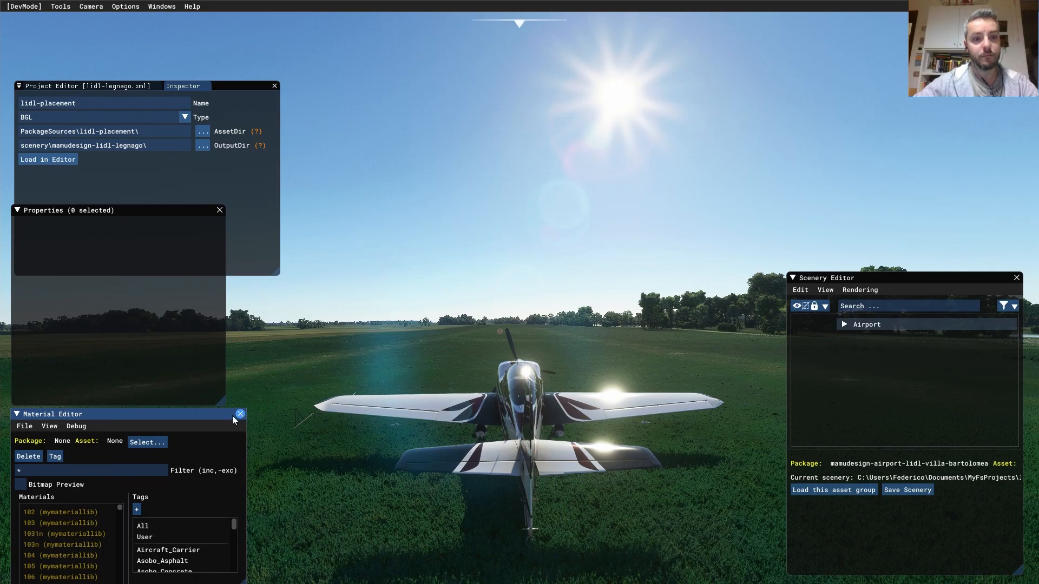
pyautogui.click(241, 414)
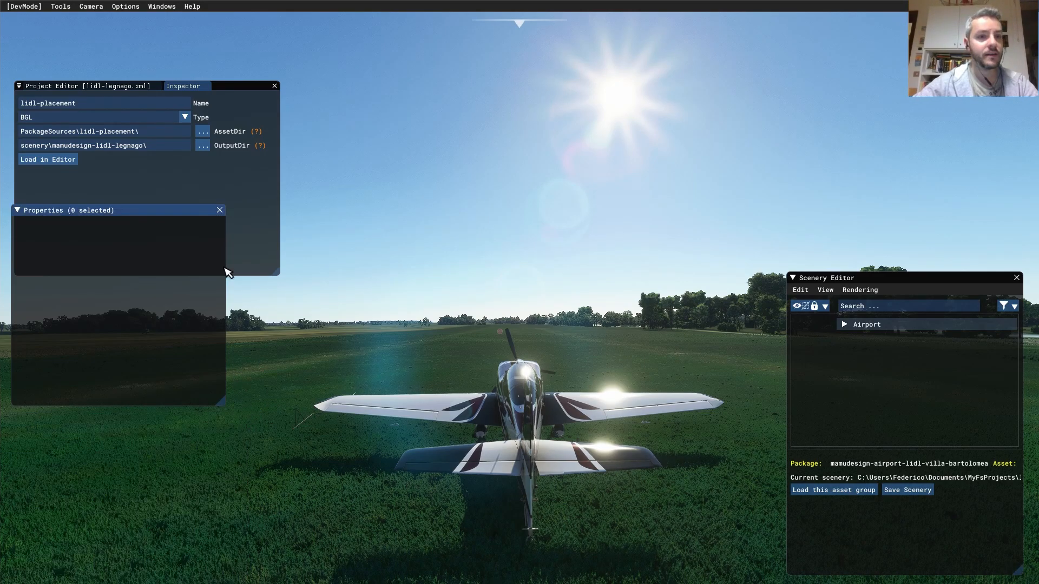
pyautogui.click(219, 210)
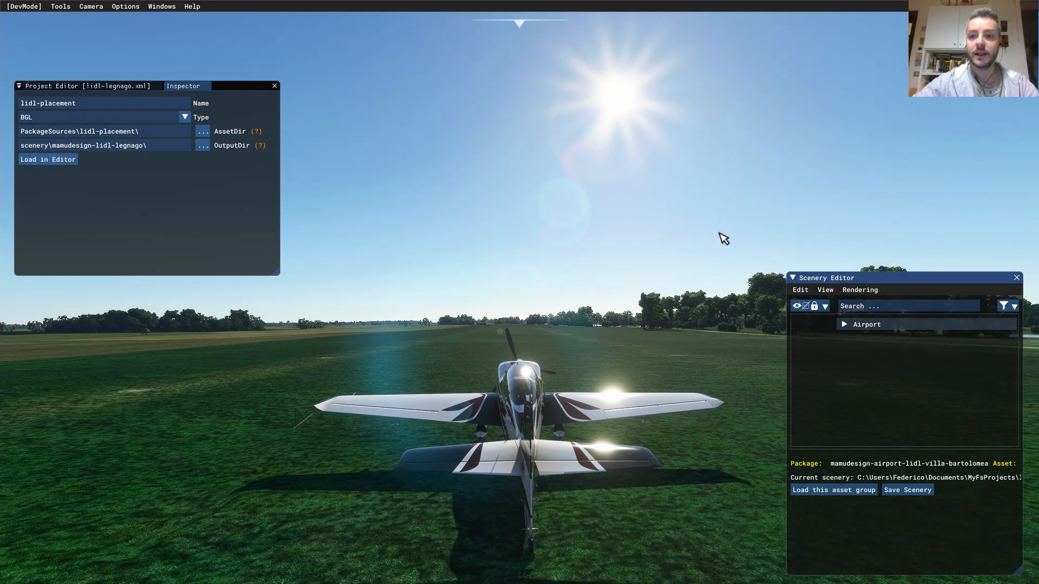
pyautogui.moveTo(908, 287); pyautogui.dragTo(877, 294)
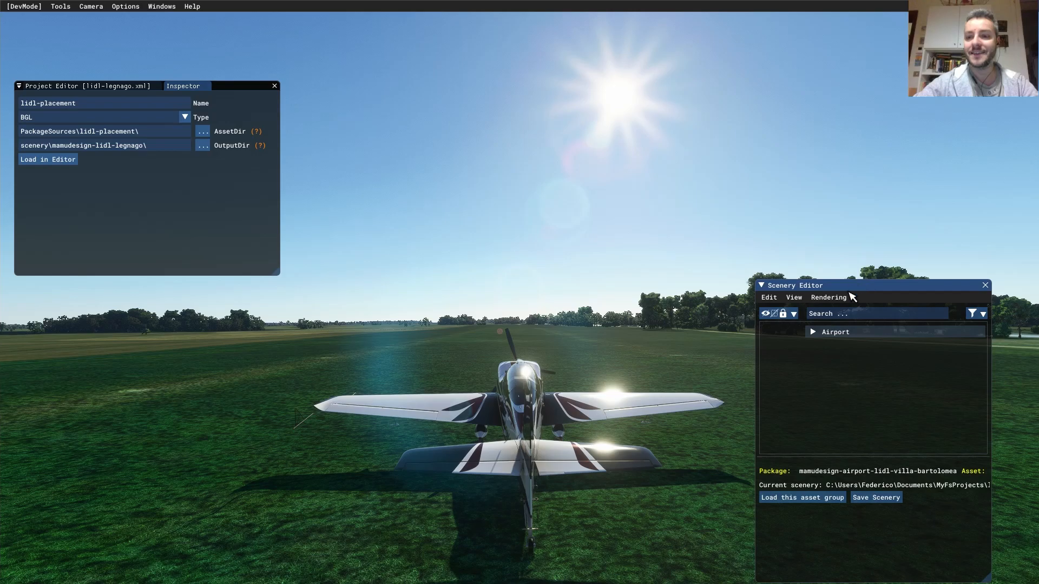
# - Expand Airport and select Airport LIDL (Legnago Airport) in the Scenery Editor
pyautogui.click(811, 337)
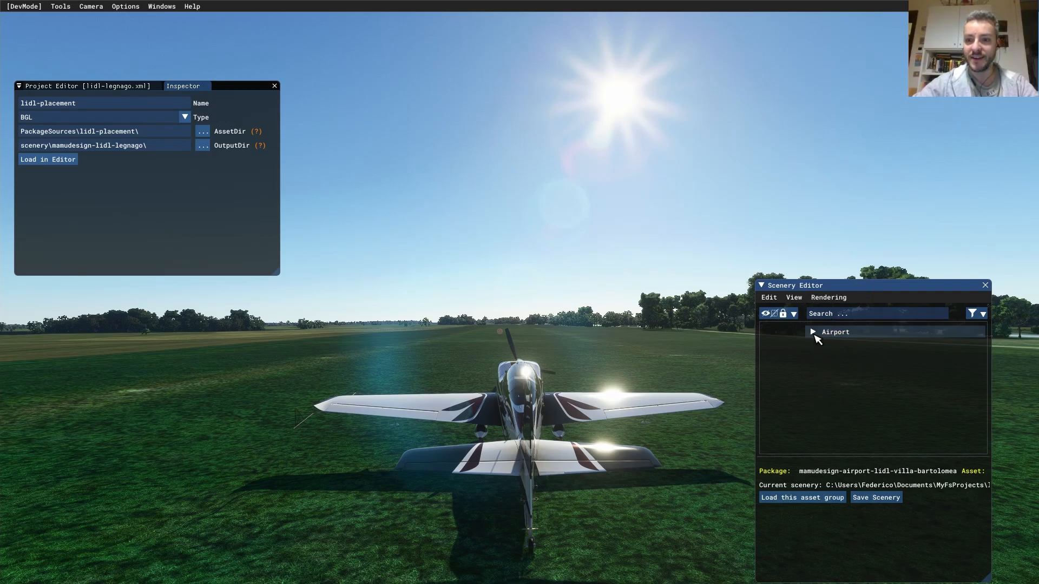
pyautogui.click(814, 332)
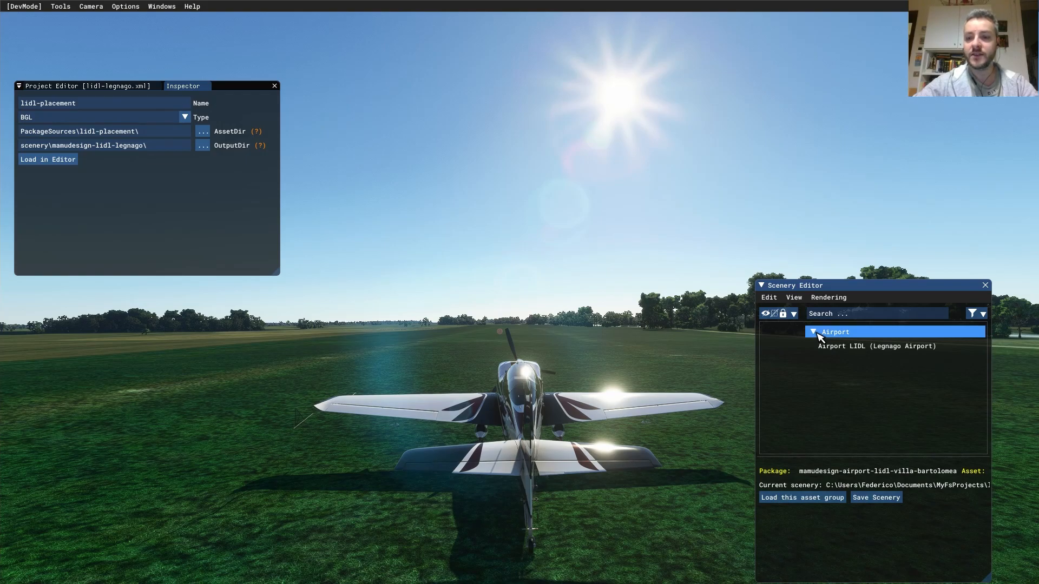
pyautogui.click(845, 347)
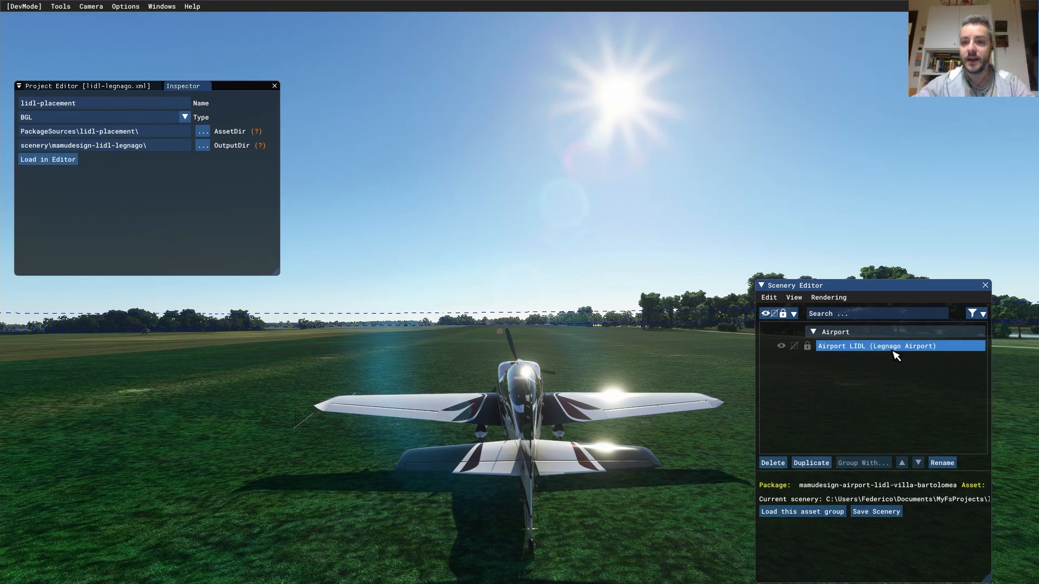
pyautogui.click(793, 297)
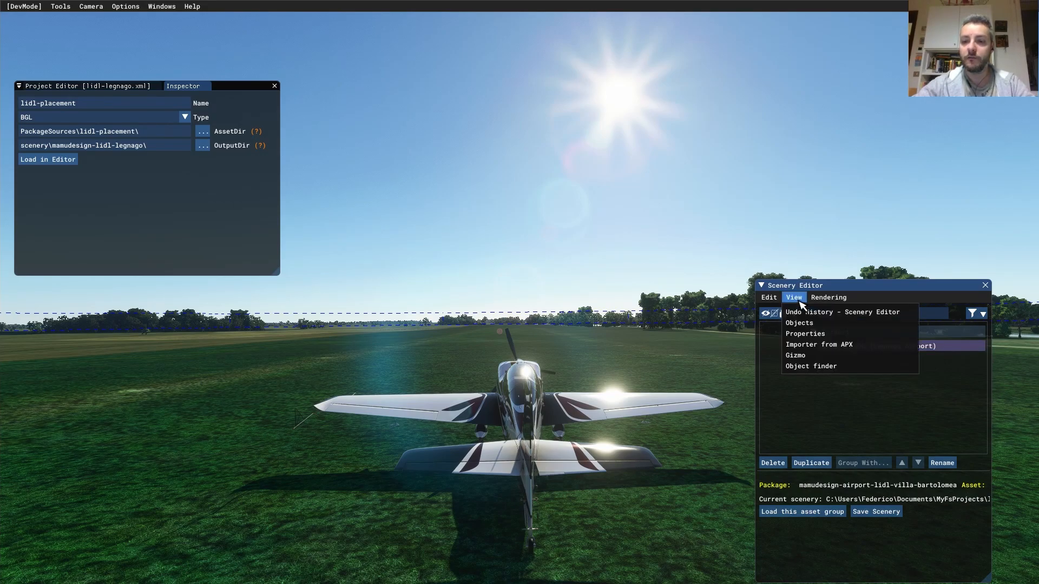
# - Show the Legnago airport's properties and set region Veneto and country Italy
pyautogui.click(816, 337)
pyautogui.moveTo(194, 222); pyautogui.dragTo(199, 354)
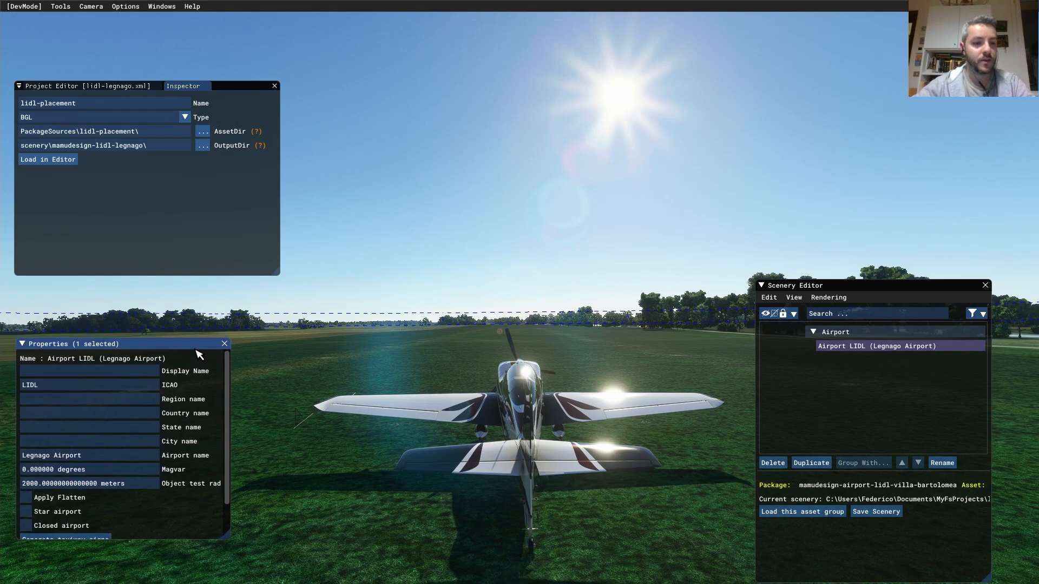
pyautogui.moveTo(230, 433); pyautogui.dragTo(229, 412)
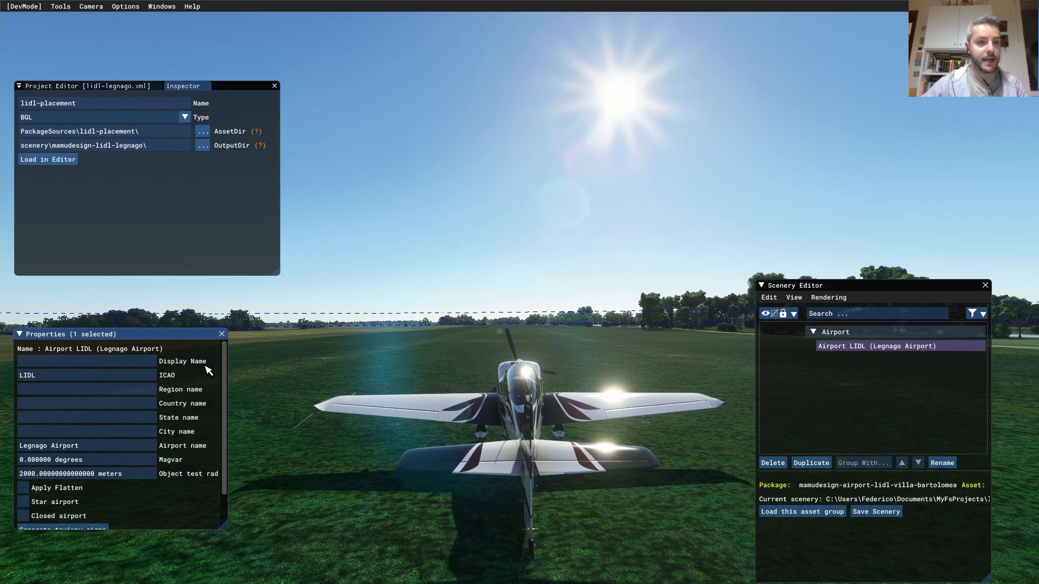
pyautogui.write('egnago')
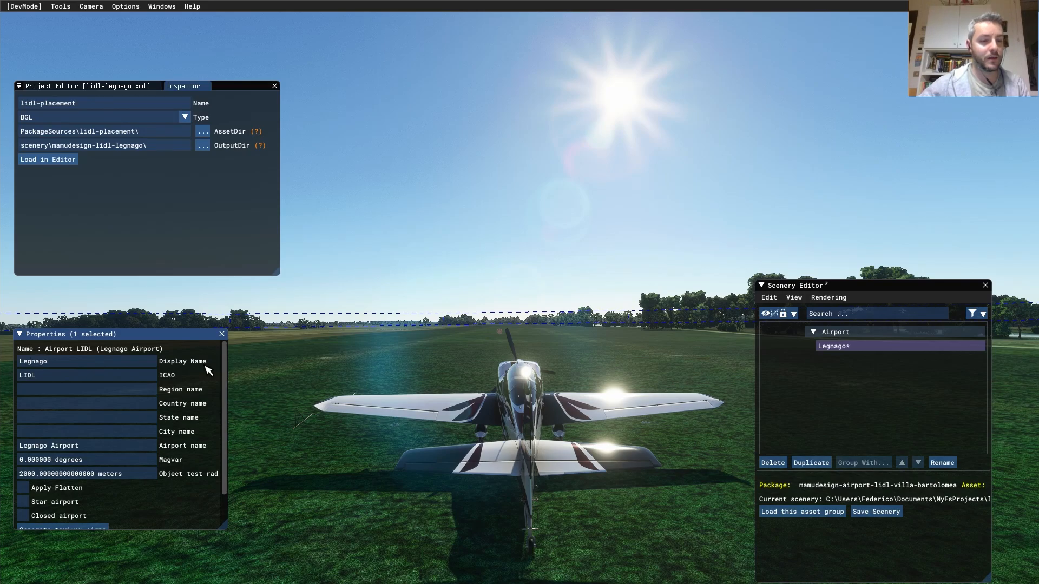
pyautogui.press('Tab')
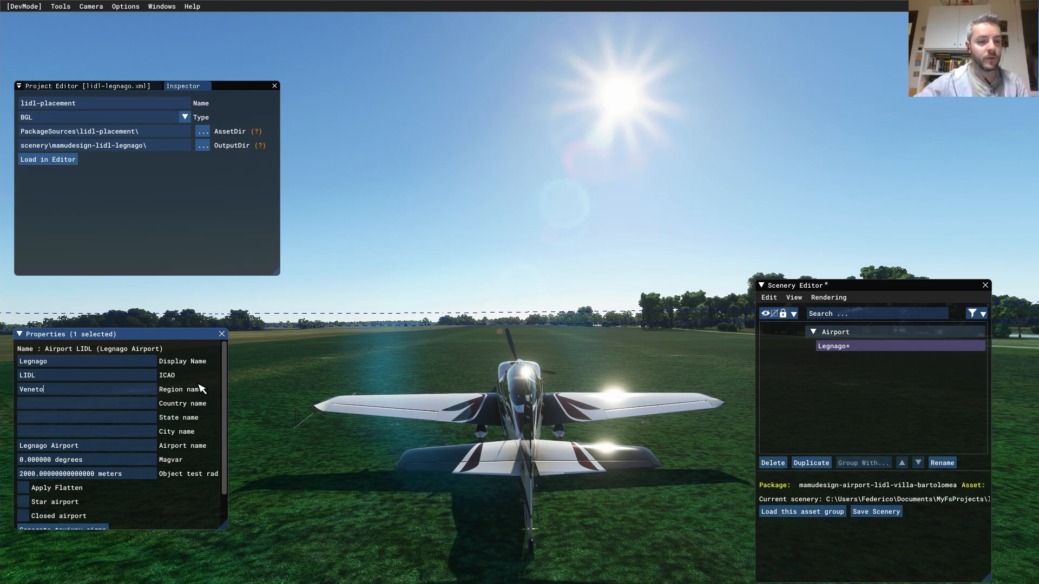
pyautogui.click(149, 405)
pyautogui.write('Italy')
pyautogui.click(153, 432)
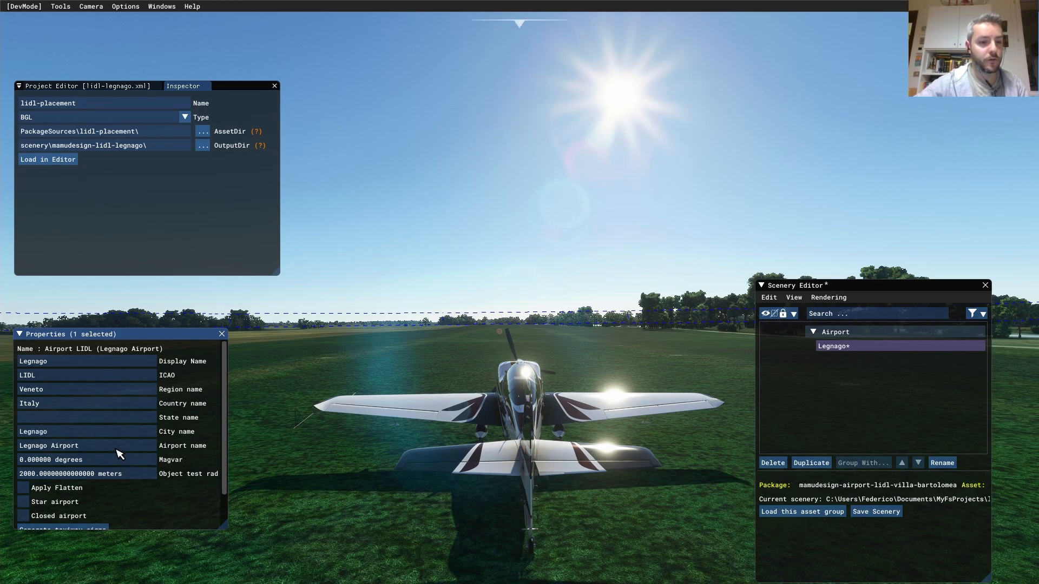
# - Rename the airport to 'Aeroporto di Legnago'
pyautogui.click(136, 447)
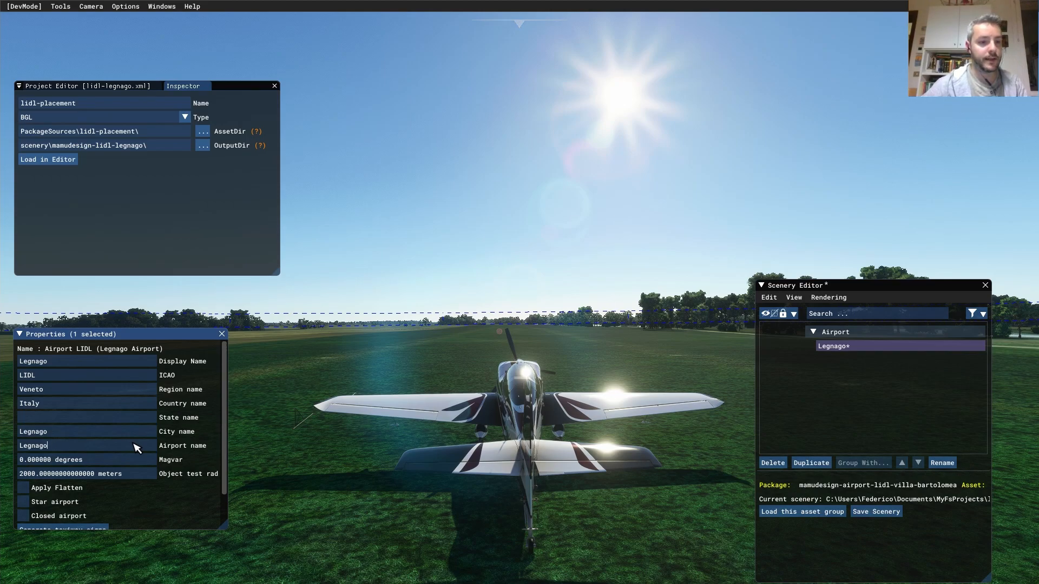
pyautogui.press('BackSpace')
pyautogui.press('BackSpace')
pyautogui.write('Aeroporto di')
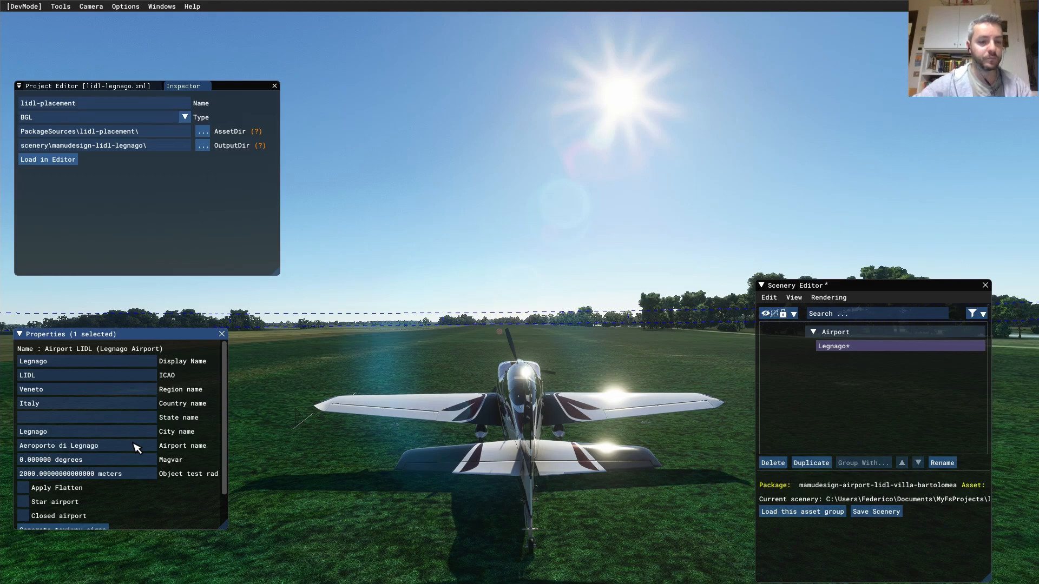
pyautogui.moveTo(226, 453); pyautogui.dragTo(227, 483)
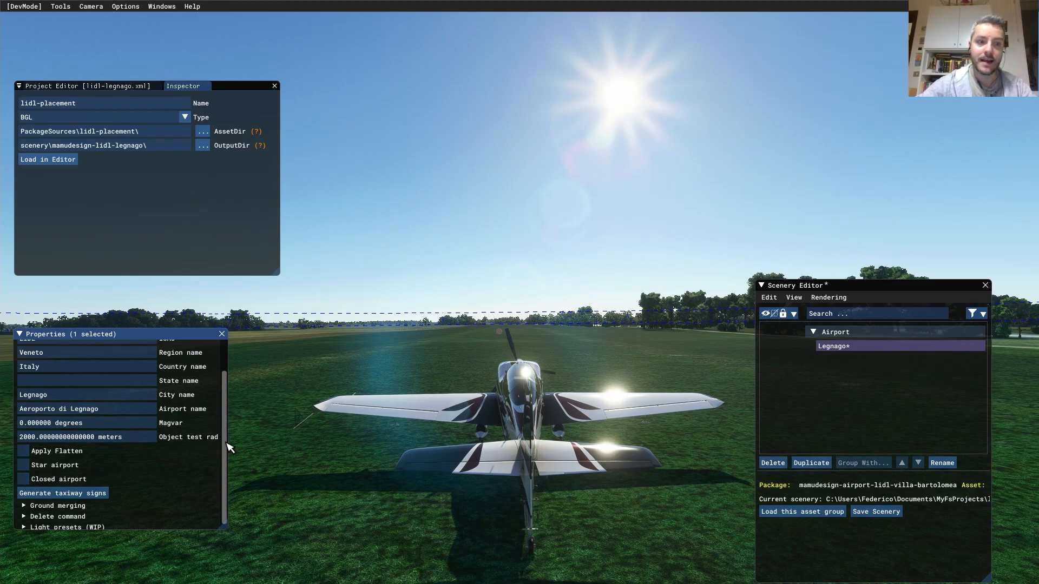
pyautogui.scroll(-1, 222, 444)
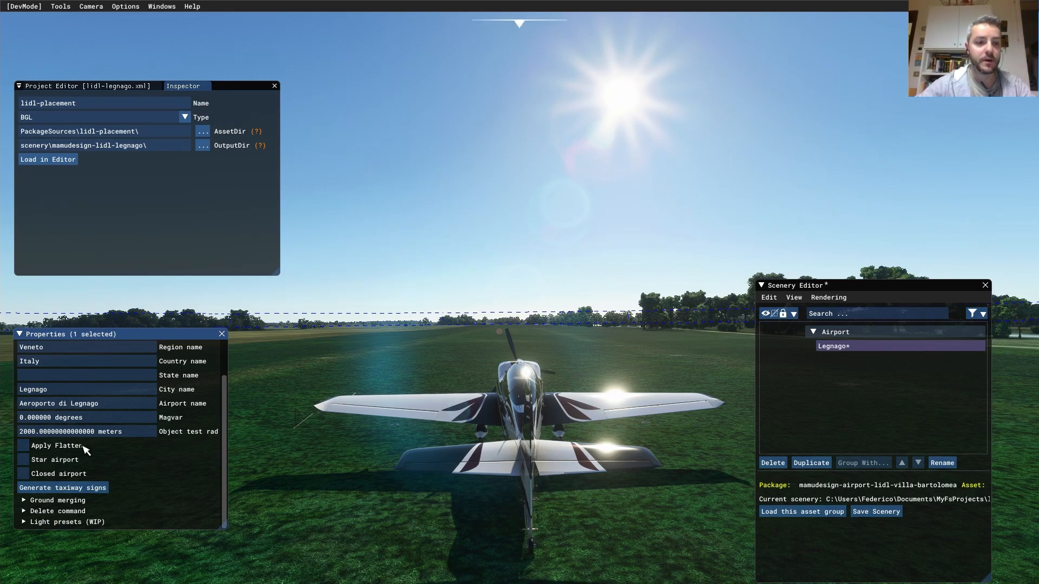
# - Flag the airport as a star airport and enlarge the properties panel
pyautogui.click(24, 460)
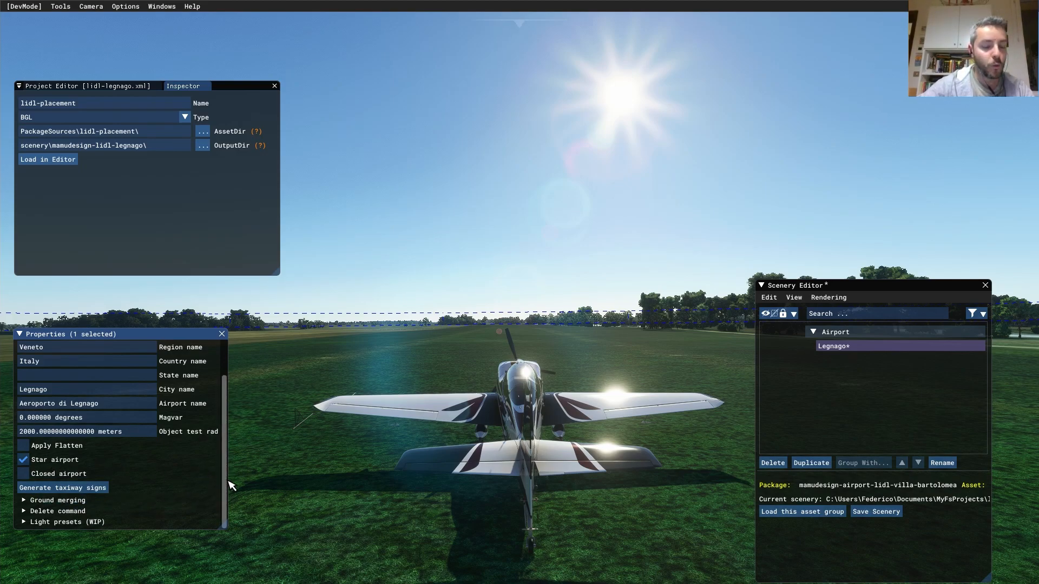
pyautogui.click(64, 503)
pyautogui.moveTo(230, 528); pyautogui.dragTo(257, 559)
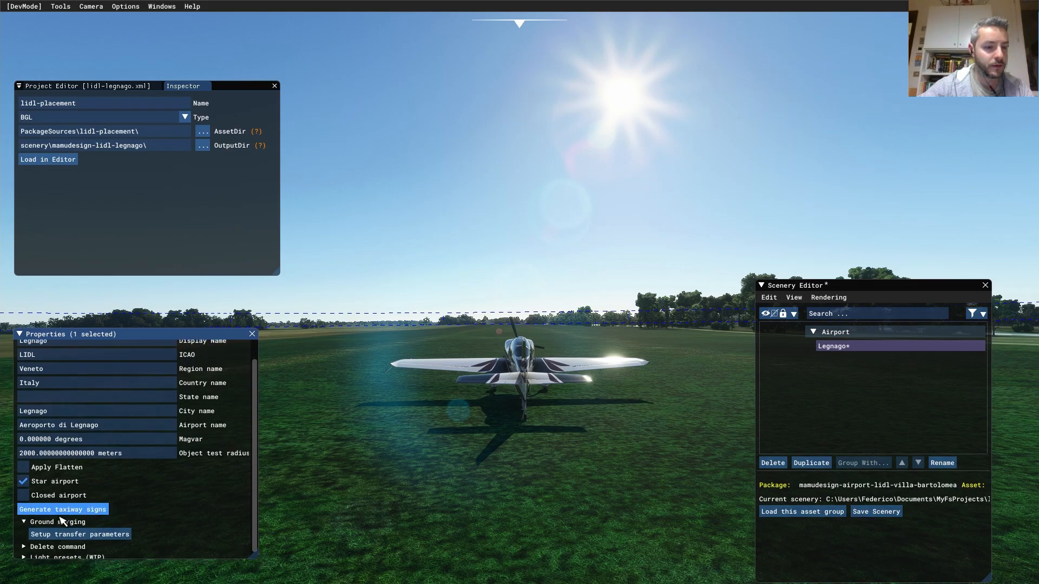
pyautogui.click(59, 522)
# - Expand the airport's delete commands and enable deleteAllRunways and deleteAllStarts
pyautogui.click(26, 541)
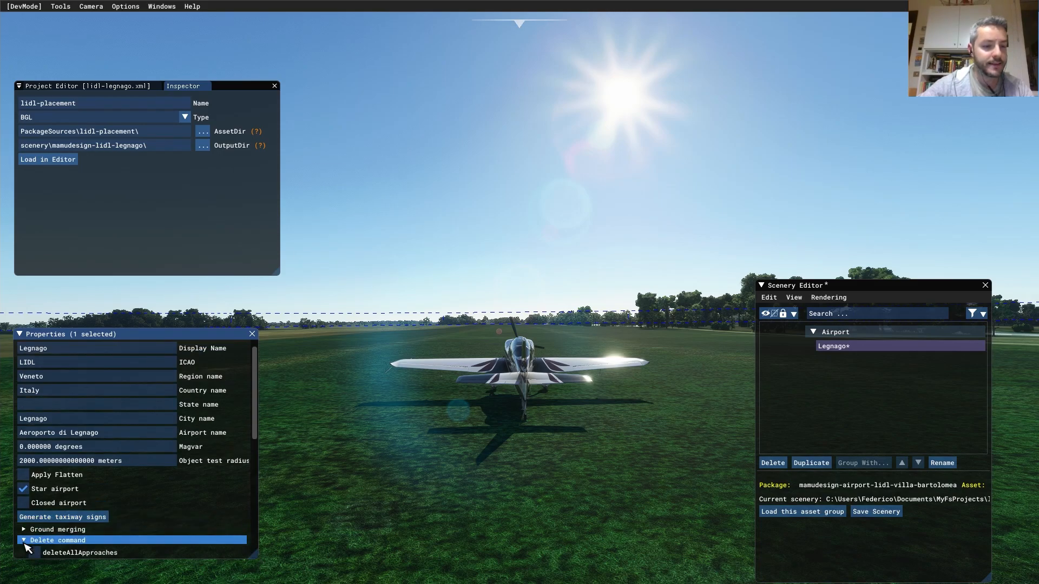
pyautogui.moveTo(254, 433); pyautogui.dragTo(256, 508)
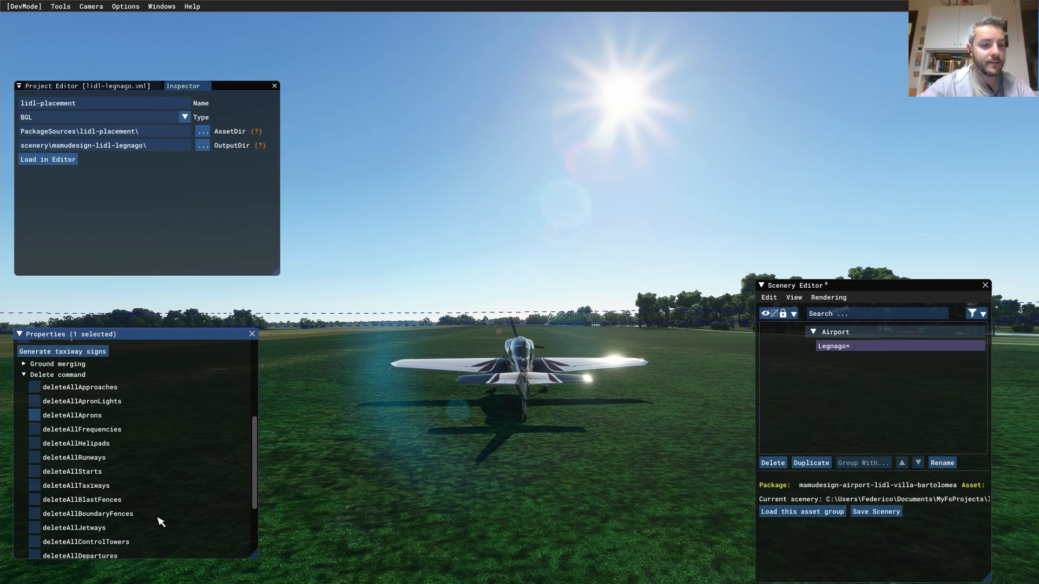
pyautogui.moveTo(256, 474); pyautogui.dragTo(260, 528)
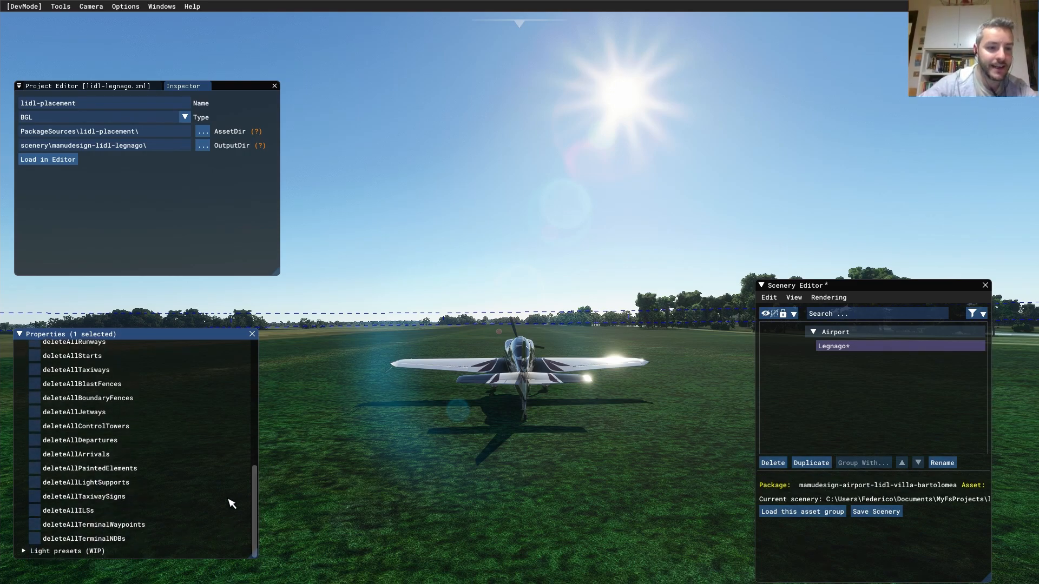
pyautogui.moveTo(259, 504); pyautogui.dragTo(261, 466)
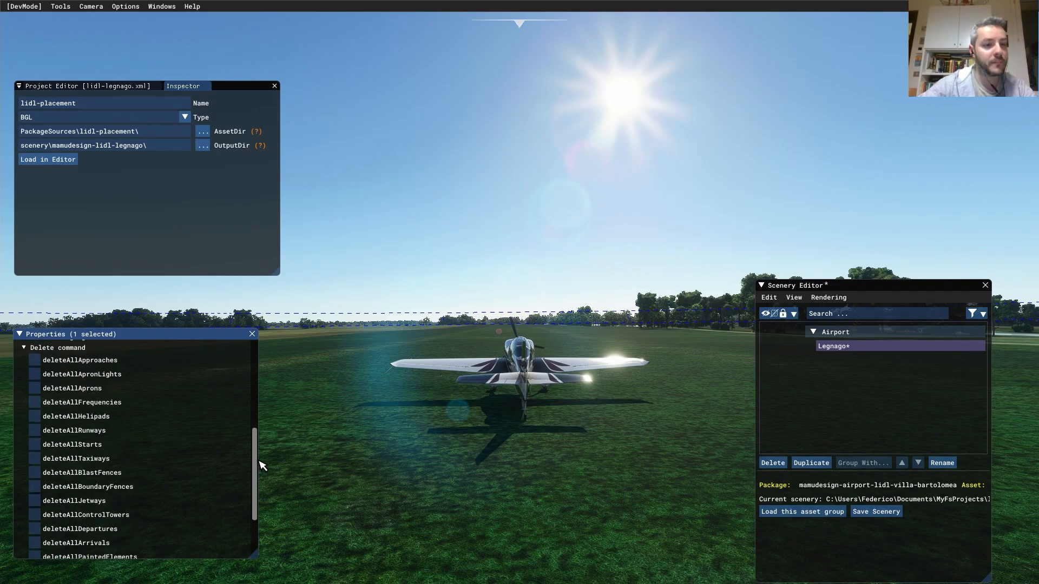
pyautogui.moveTo(262, 466); pyautogui.dragTo(262, 458)
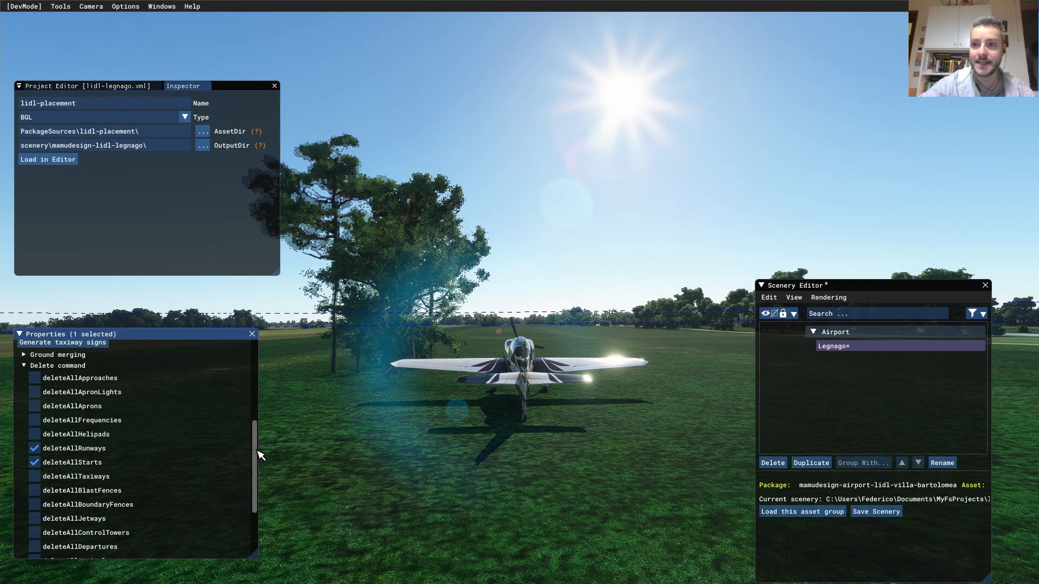
pyautogui.moveTo(257, 450); pyautogui.dragTo(257, 456)
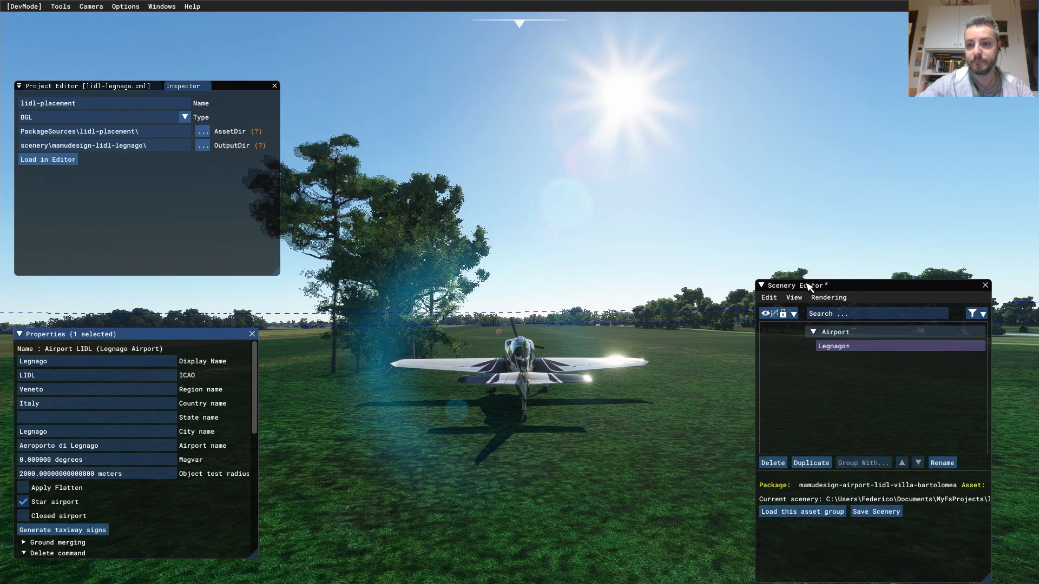
# - Save the Legnago scenery and deselect the airport in the 3D view
pyautogui.click(873, 514)
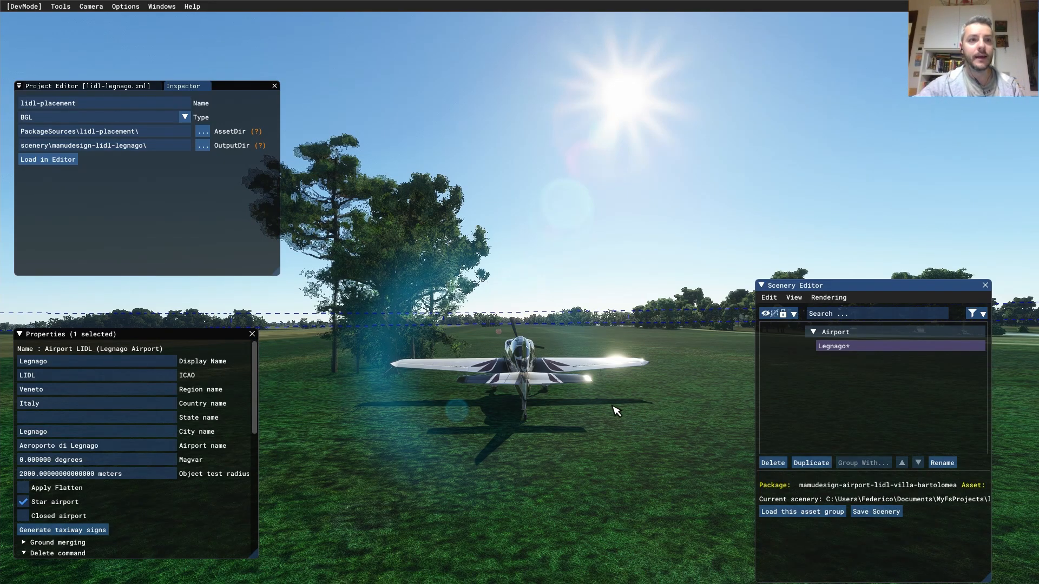
pyautogui.click(101, 15)
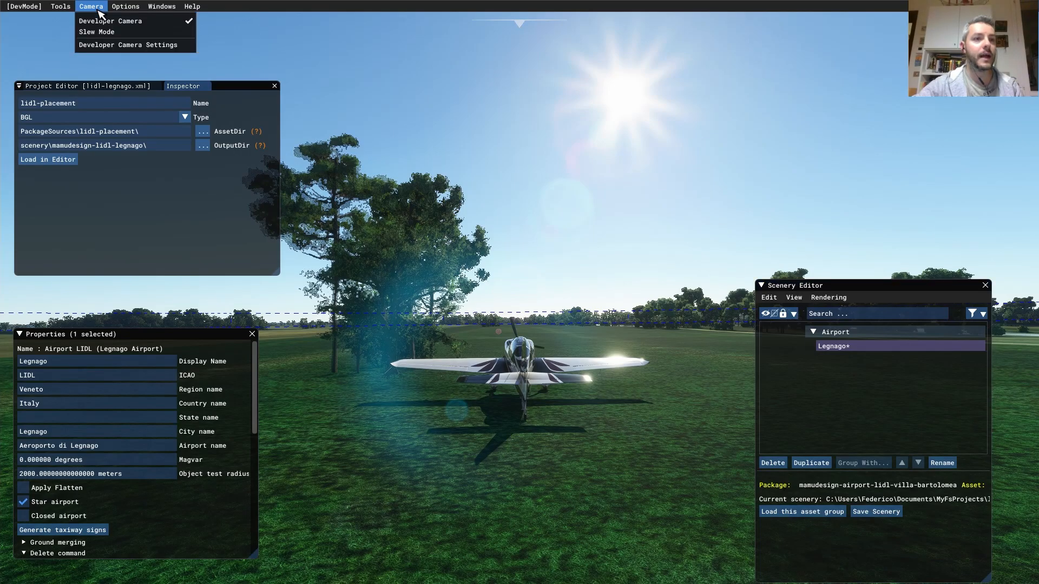
pyautogui.click(581, 244)
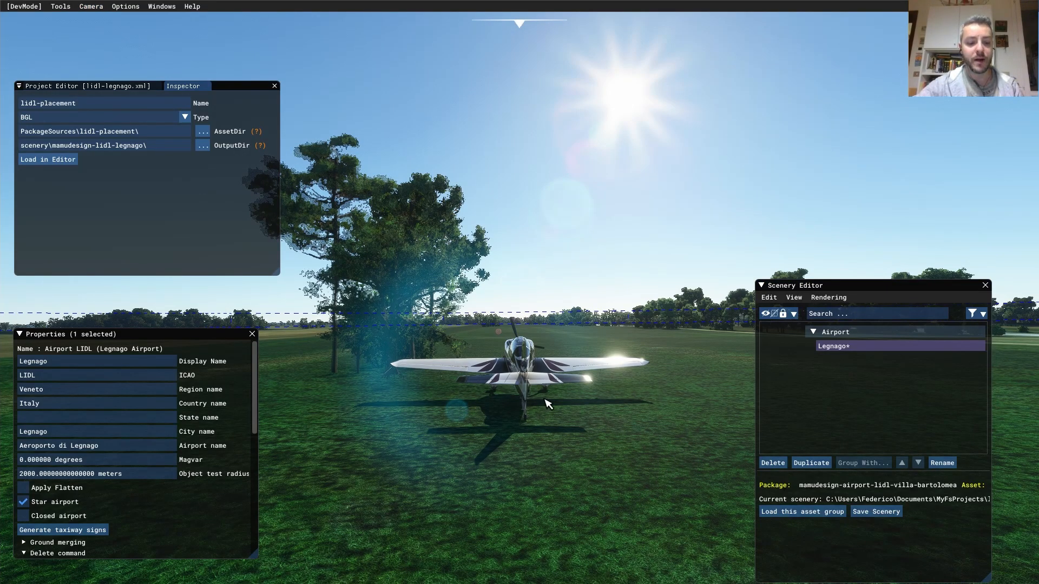
pyautogui.click(619, 403)
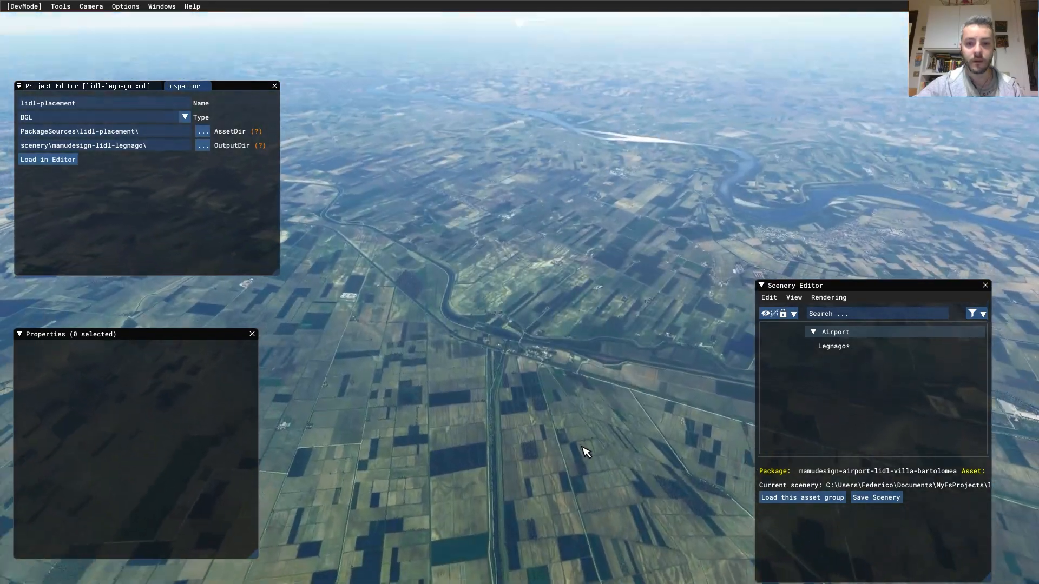
# - Tilt the camera to look straight down and zoom in over the farmland
pyautogui.moveTo(582, 447); pyautogui.dragTo(549, 539, button='middle')
pyautogui.moveTo(549, 539); pyautogui.dragTo(547, 328, button='right')
pyautogui.moveTo(547, 328); pyautogui.dragTo(520, 392, button='middle')
pyautogui.scroll(4, 509, 405)
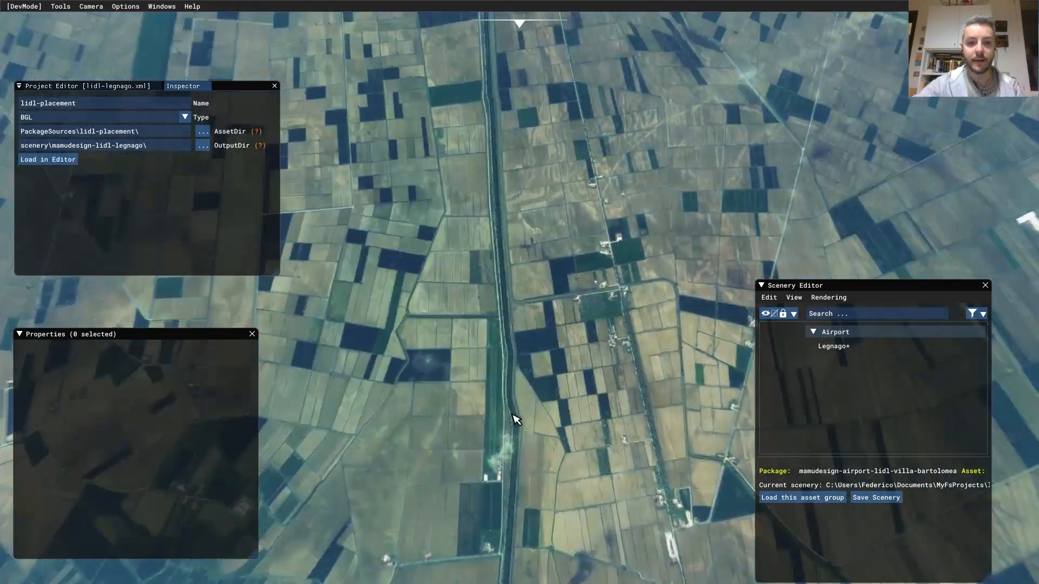
pyautogui.scroll(3, 515, 419)
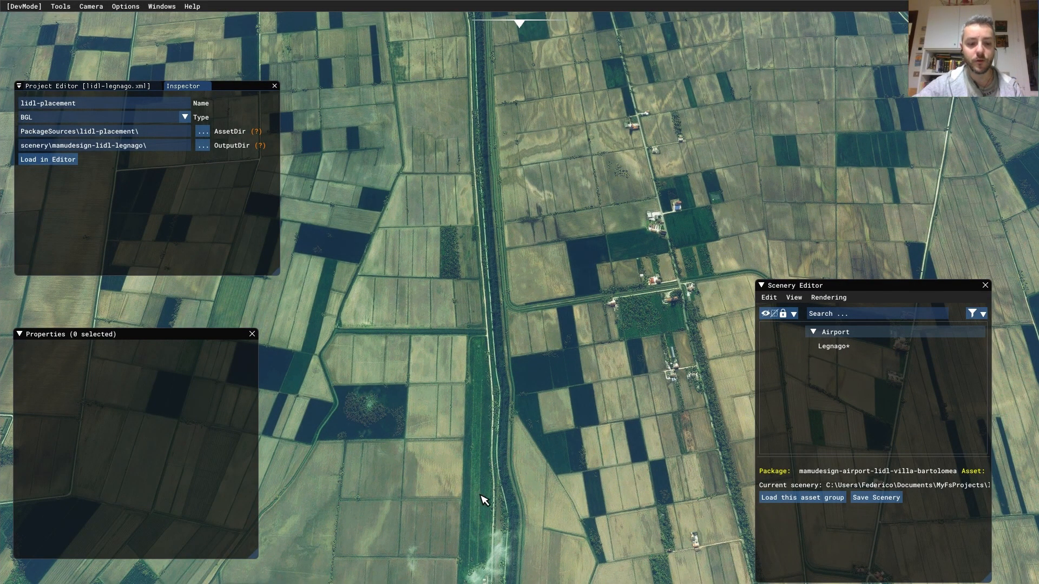
pyautogui.scroll(2, 489, 531)
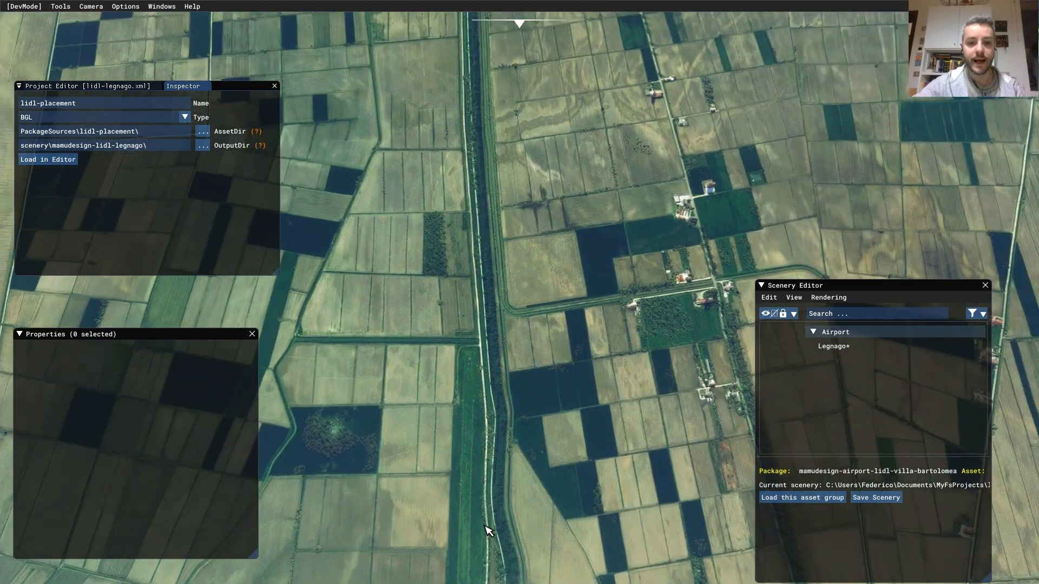
pyautogui.scroll(2, 489, 532)
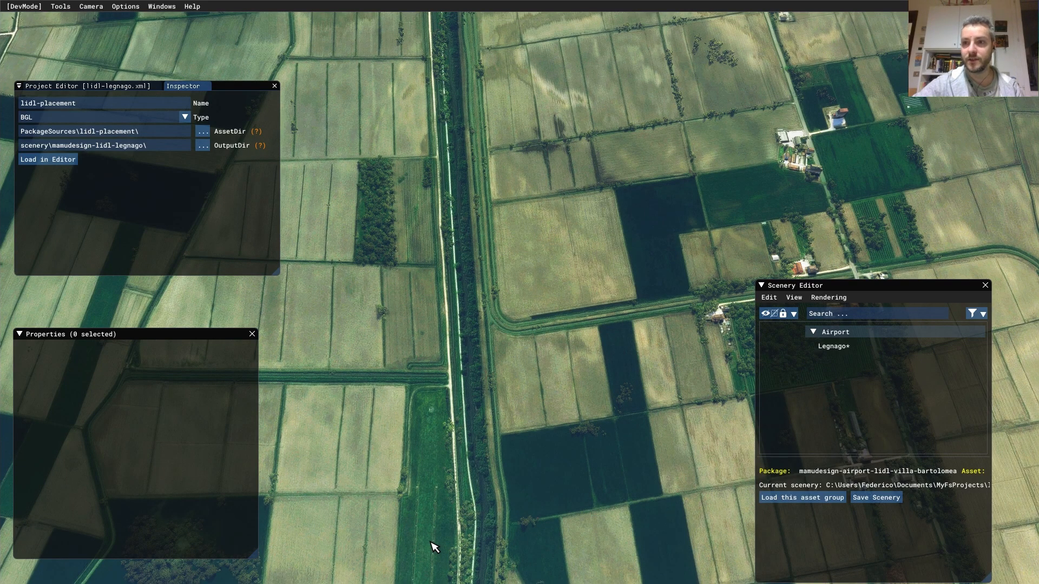
# - Pan to the Legnago airstrip and orbit the camera around the airfield
pyautogui.moveTo(423, 560); pyautogui.dragTo(457, 93, button='middle')
pyautogui.moveTo(439, 359); pyautogui.dragTo(477, 307, button='middle')
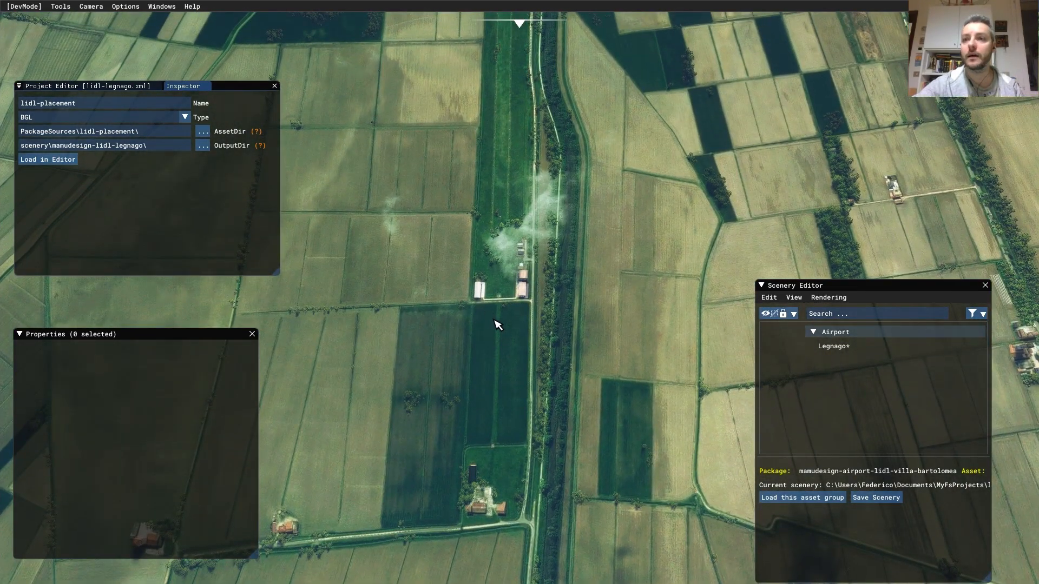
pyautogui.scroll(5, 500, 326)
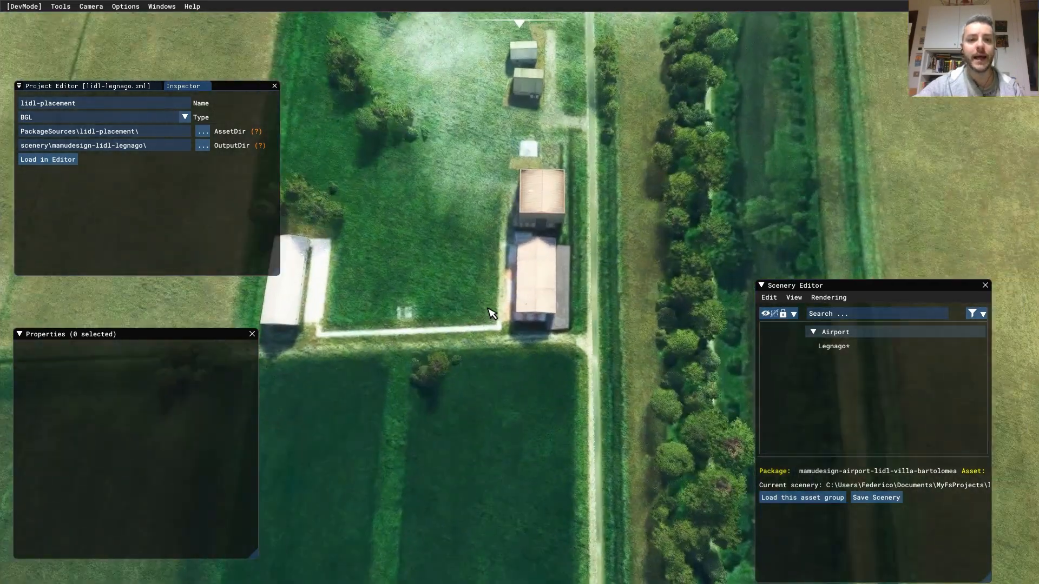
pyautogui.moveTo(493, 230); pyautogui.dragTo(554, 323, button='middle')
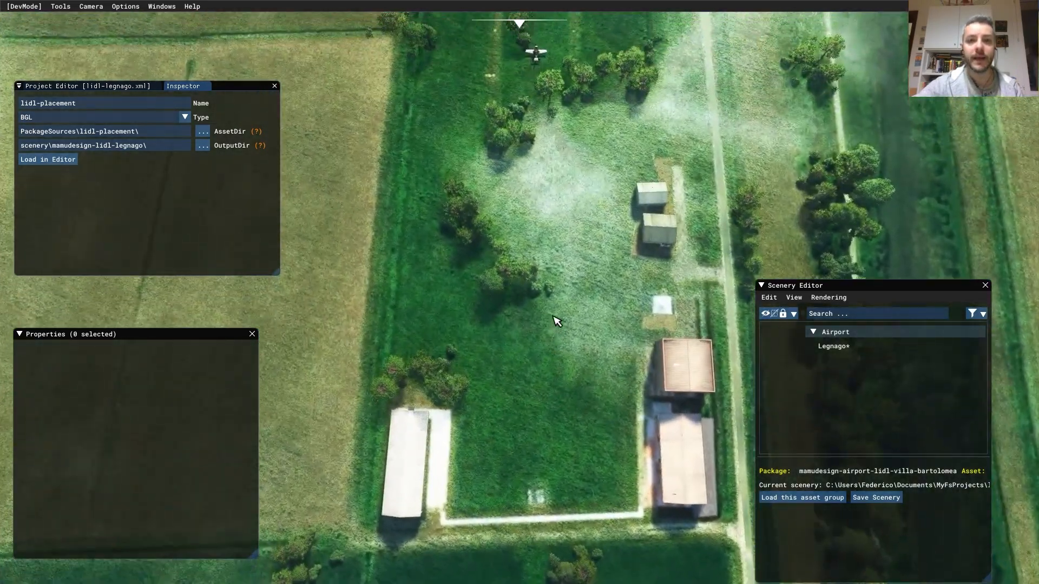
pyautogui.moveTo(554, 322); pyautogui.dragTo(610, 246, button='right')
pyautogui.moveTo(437, 288); pyautogui.dragTo(656, 290, button='right')
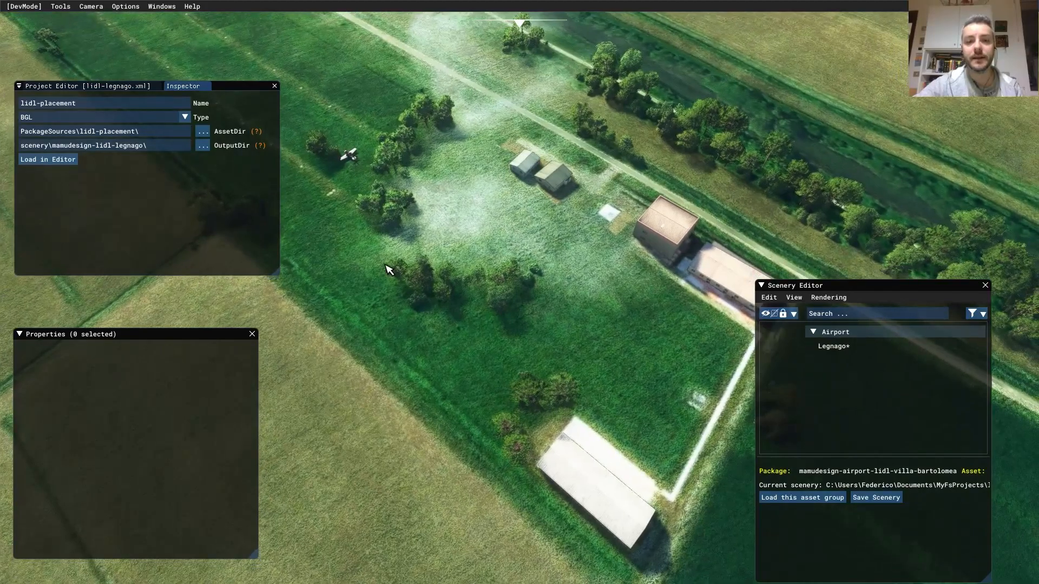
pyautogui.moveTo(391, 268); pyautogui.dragTo(517, 267, button='right')
pyautogui.moveTo(447, 248); pyautogui.dragTo(578, 315, button='middle')
pyautogui.moveTo(577, 315); pyautogui.dragTo(617, 333, button='right')
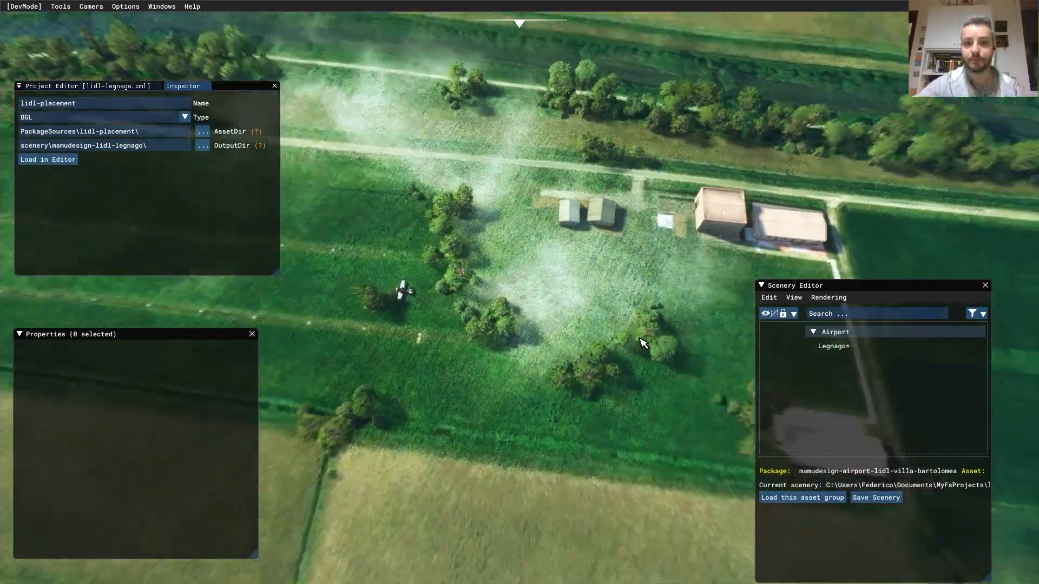
# - Focus the camera on Legnago airport from the Scenery Editor and centre it
pyautogui.doubleClick(833, 346)
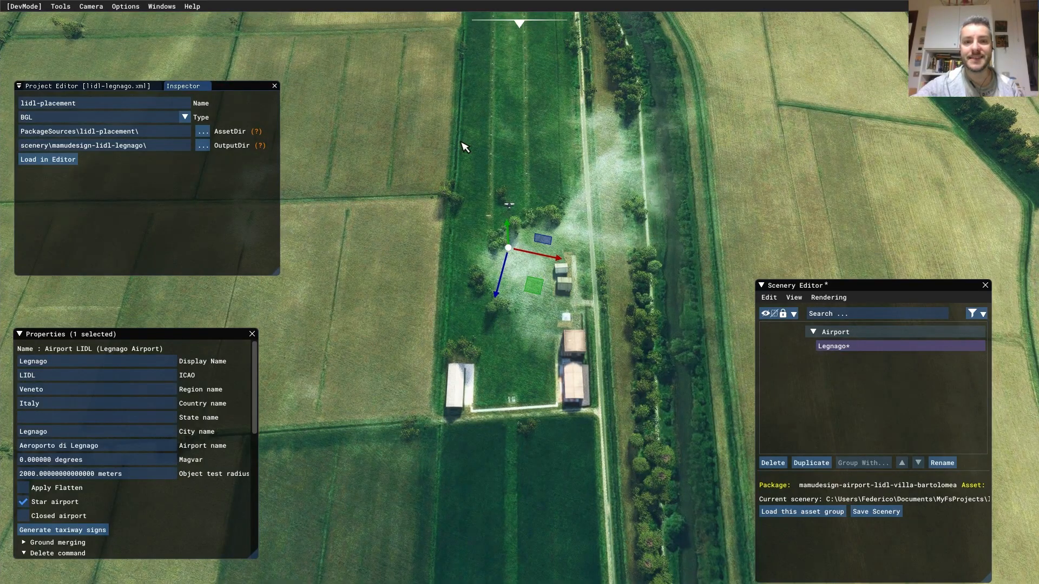
pyautogui.scroll(2, 481, 292)
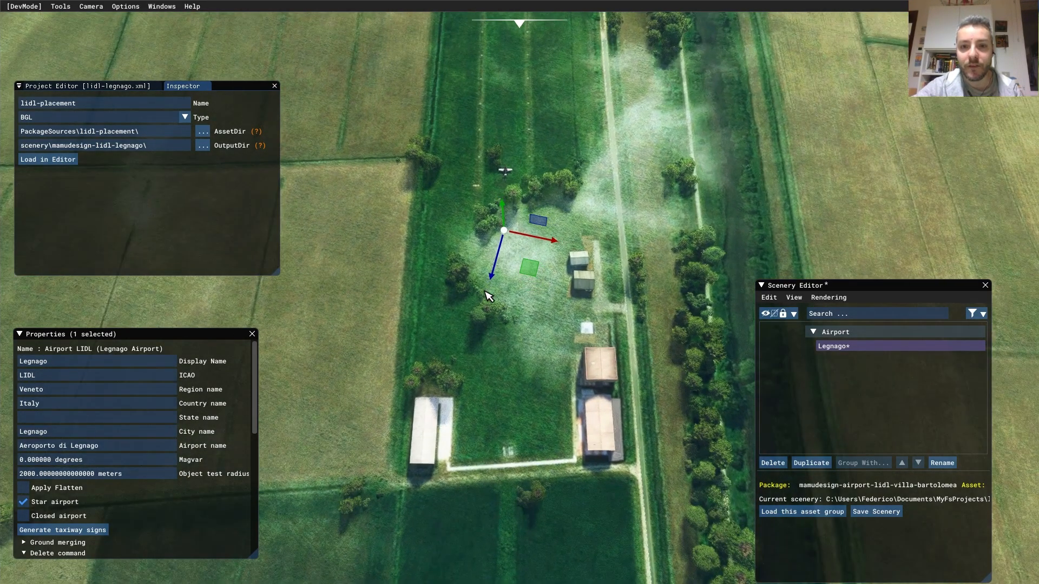
pyautogui.moveTo(490, 273); pyautogui.dragTo(483, 250, button='middle')
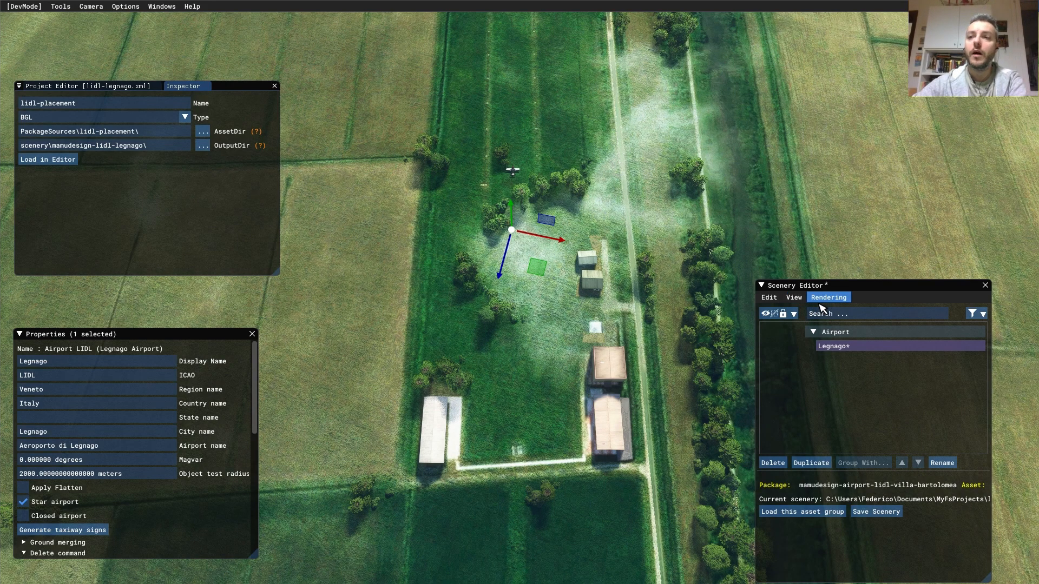
# - Pop out the Objects panel, set object type to Polygon, and add a new polygon
pyautogui.click(794, 298)
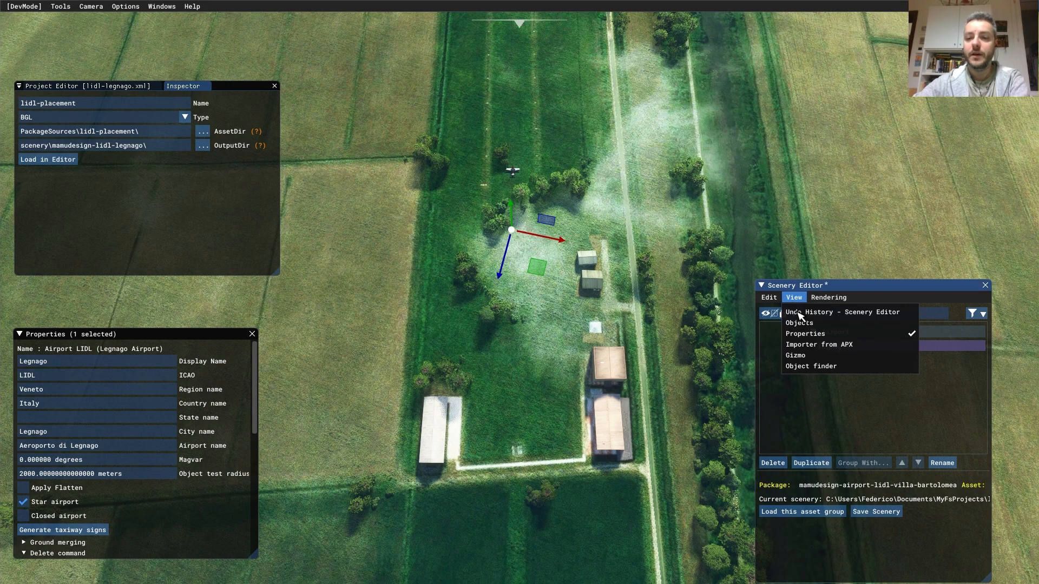
pyautogui.click(799, 323)
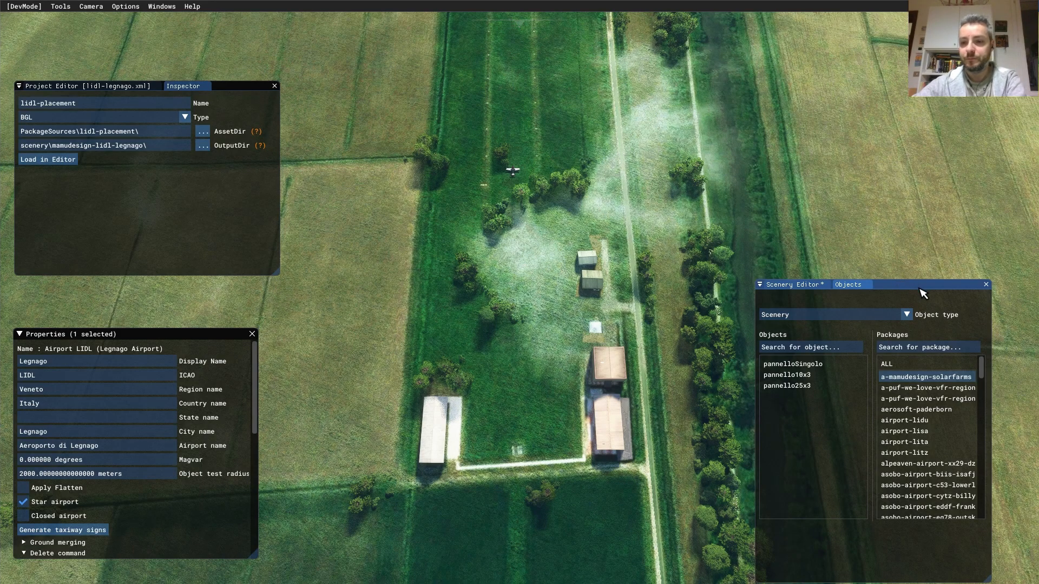
pyautogui.moveTo(851, 286); pyautogui.dragTo(909, 293)
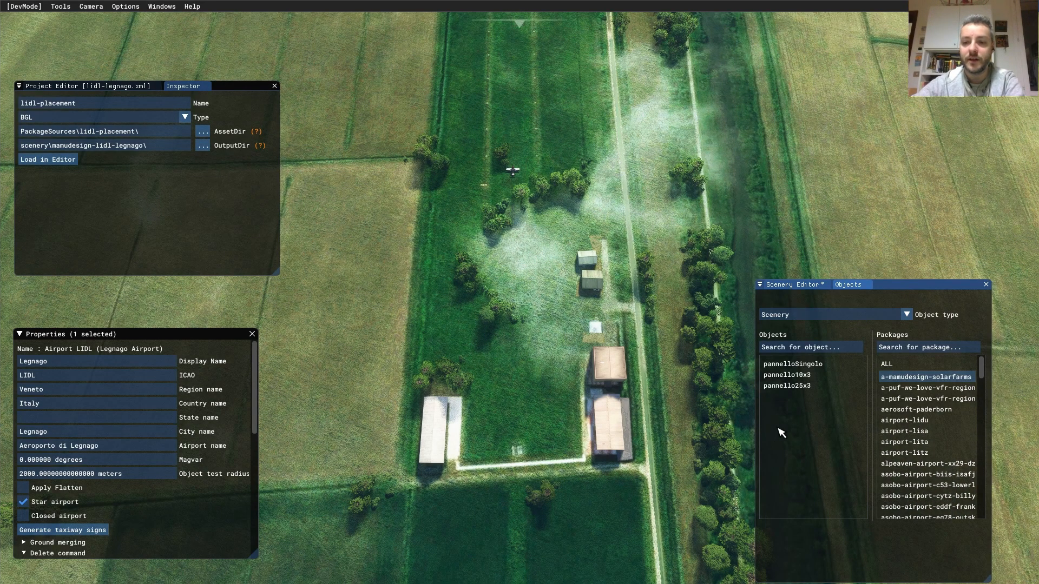
pyautogui.click(885, 316)
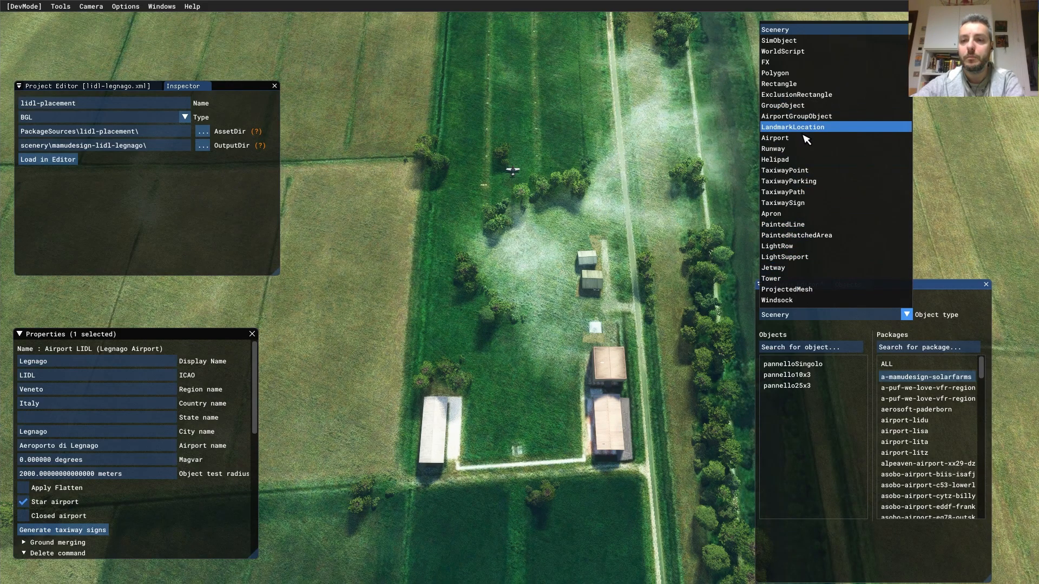
pyautogui.click(802, 74)
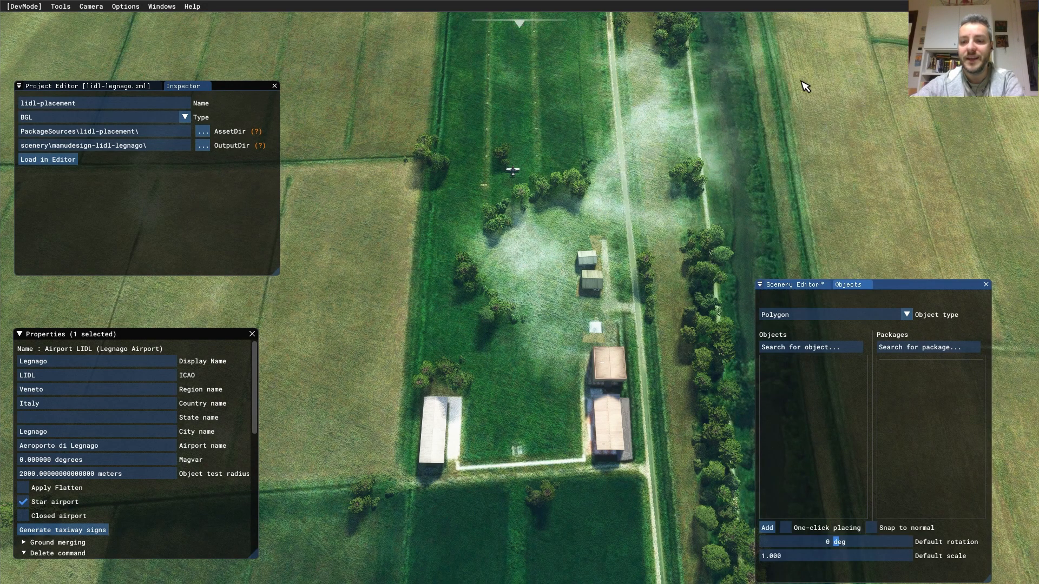
pyautogui.click(768, 529)
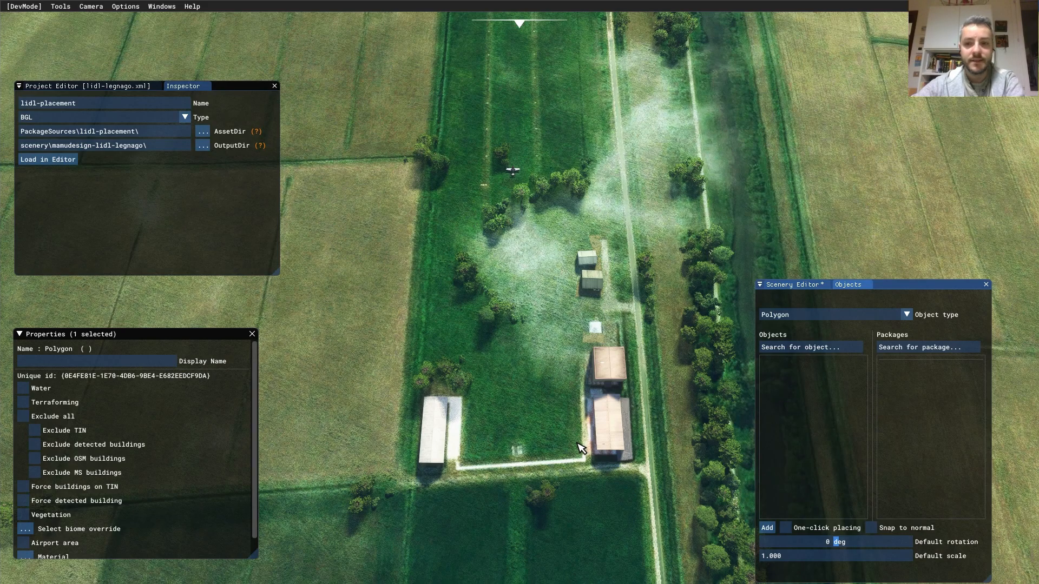
# - Trace a closed five-corner polygon around the Legnago airstrip and its hangars
pyautogui.click(802, 288)
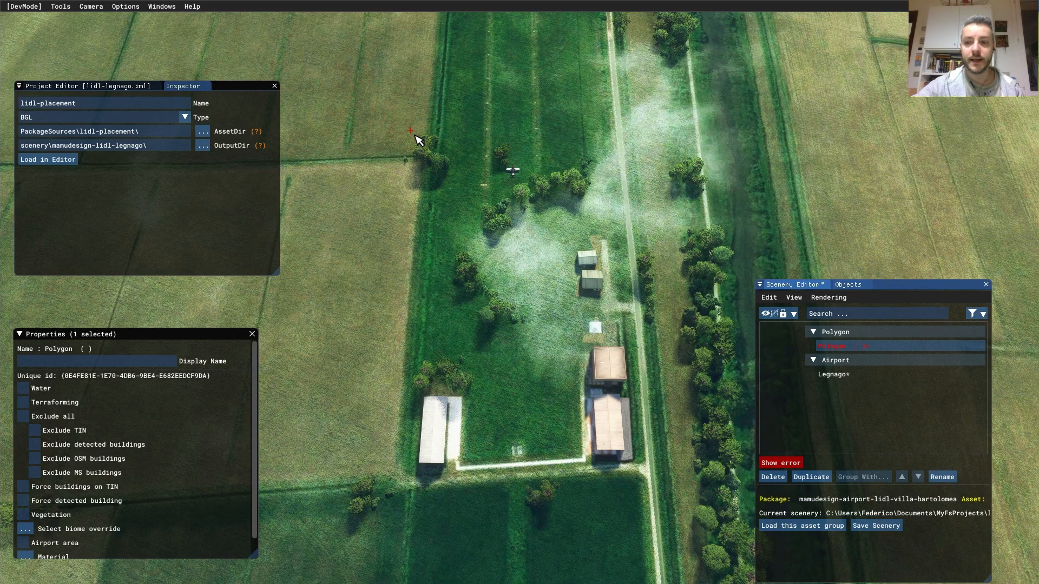
pyautogui.click(415, 135)
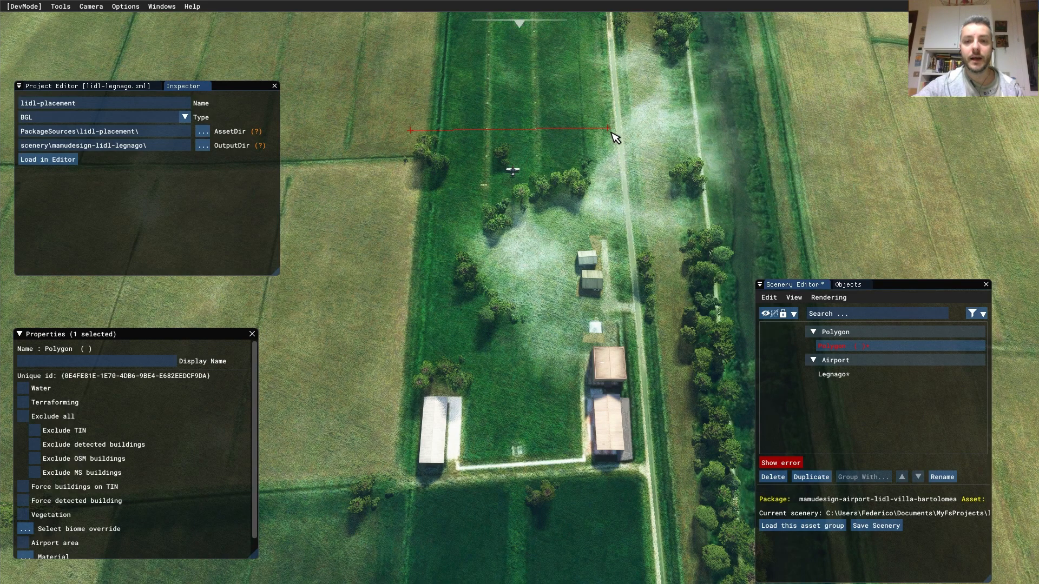
pyautogui.click(611, 130)
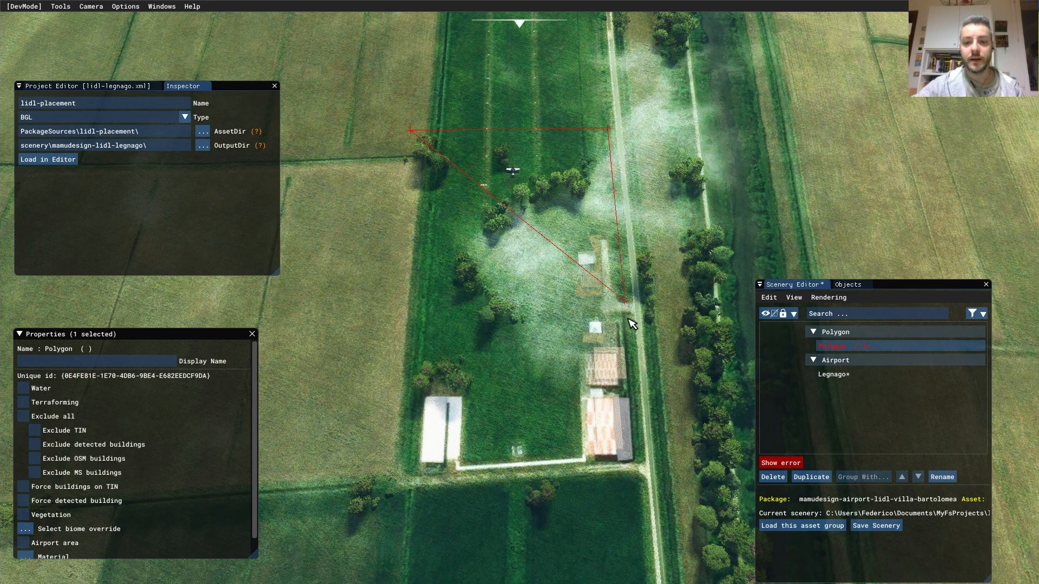
pyautogui.click(640, 454)
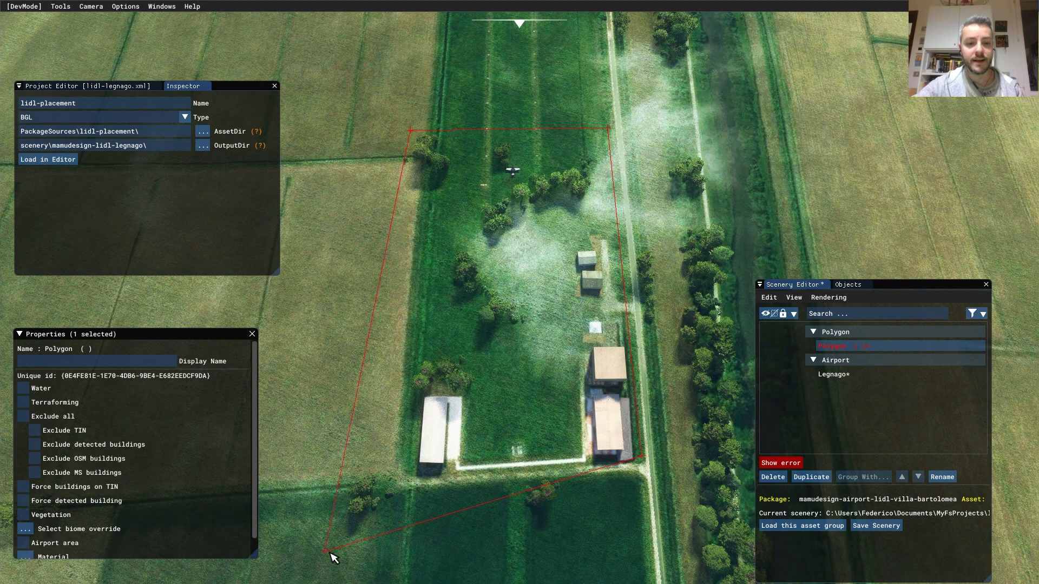
pyautogui.click(523, 527)
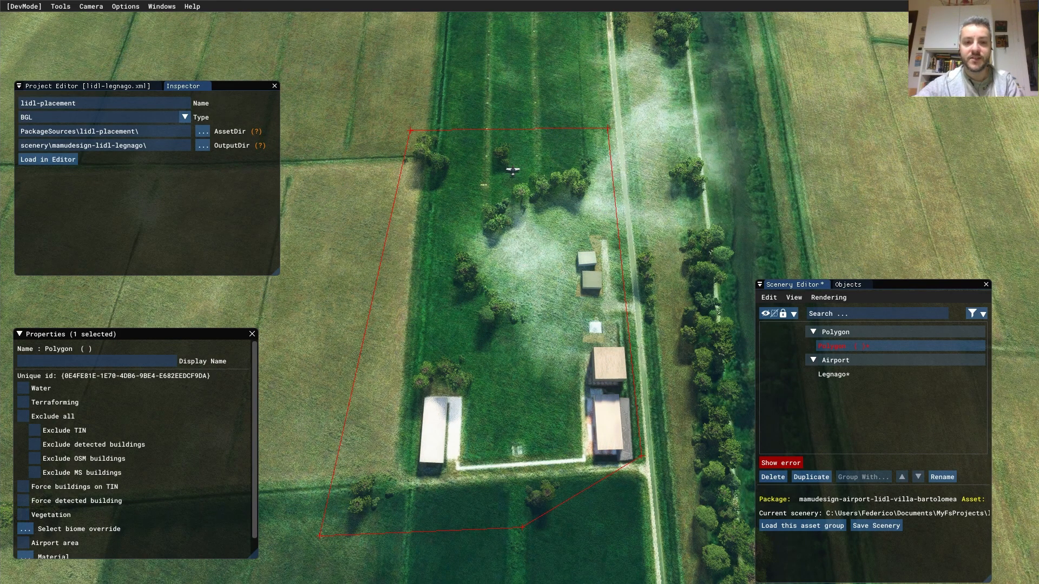
pyautogui.doubleClick(319, 536)
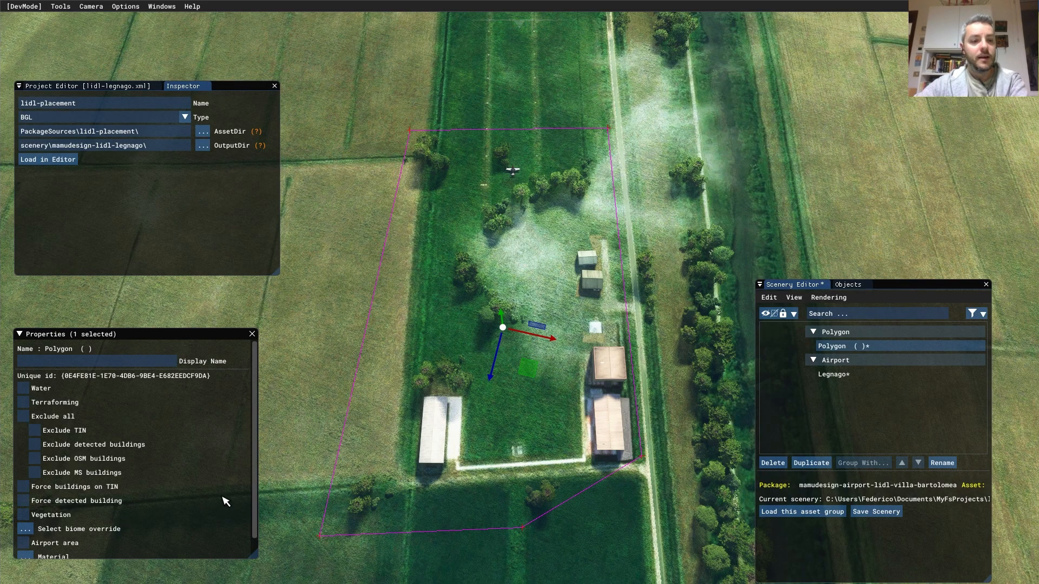
# - Enable Vegetation on the large polygon and drag its density slider down to 0.000
pyautogui.scroll(-1, 262, 497)
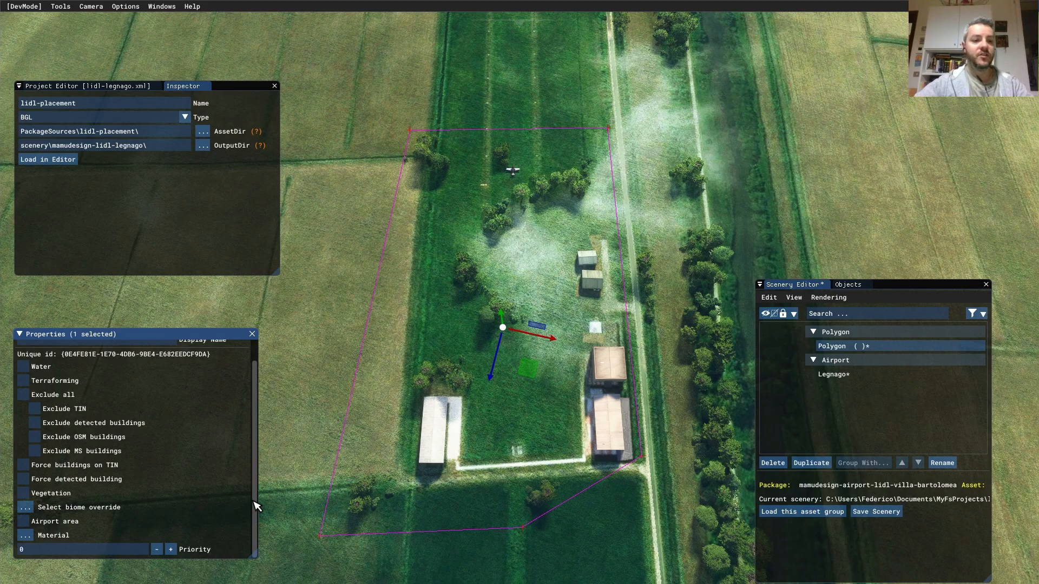
pyautogui.click(33, 498)
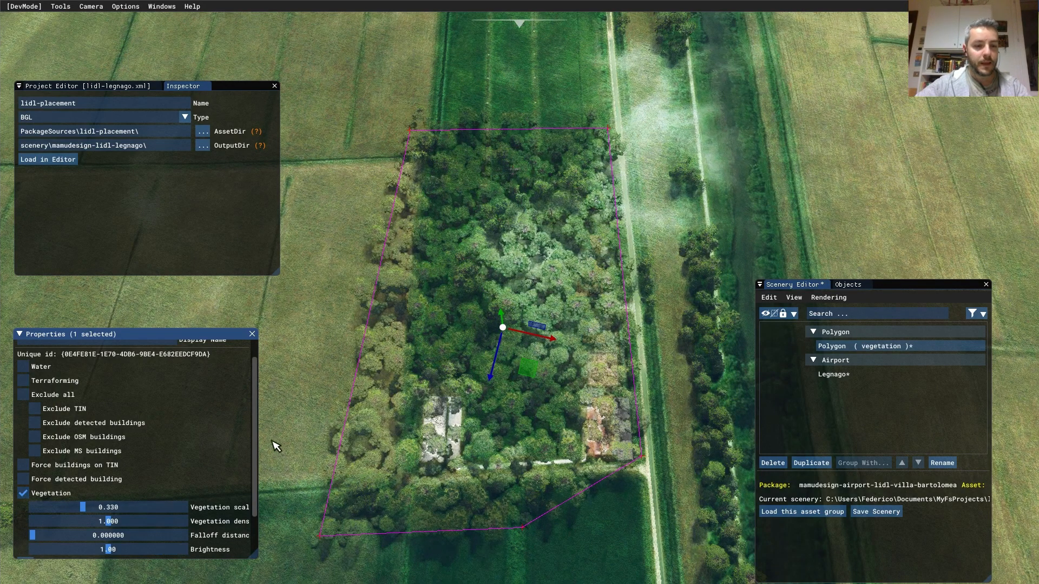
pyautogui.moveTo(258, 426); pyautogui.dragTo(261, 382)
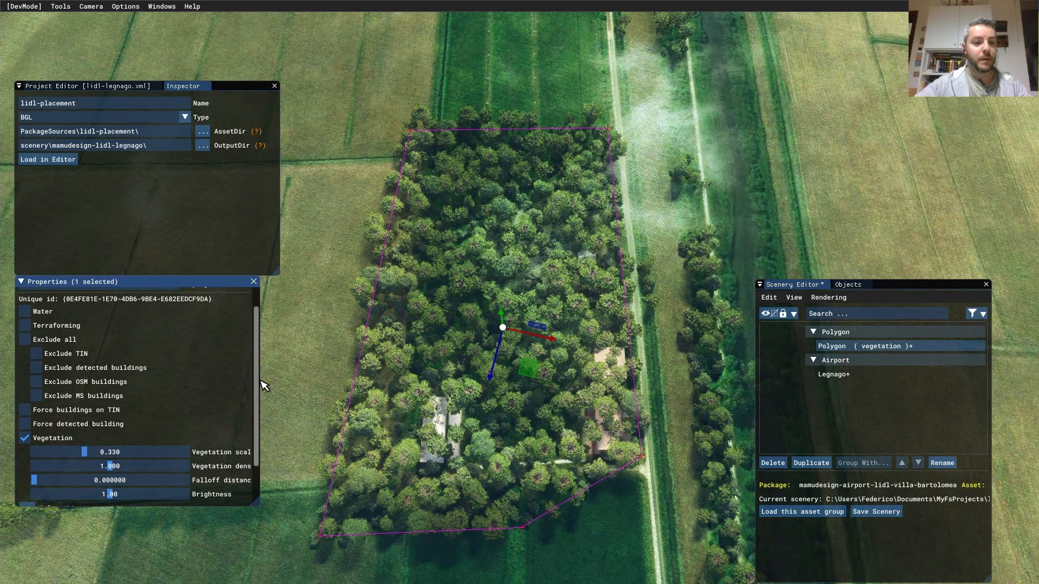
pyautogui.scroll(-3, 262, 385)
pyautogui.moveTo(269, 506); pyautogui.dragTo(293, 505)
pyautogui.moveTo(128, 415); pyautogui.dragTo(24, 419)
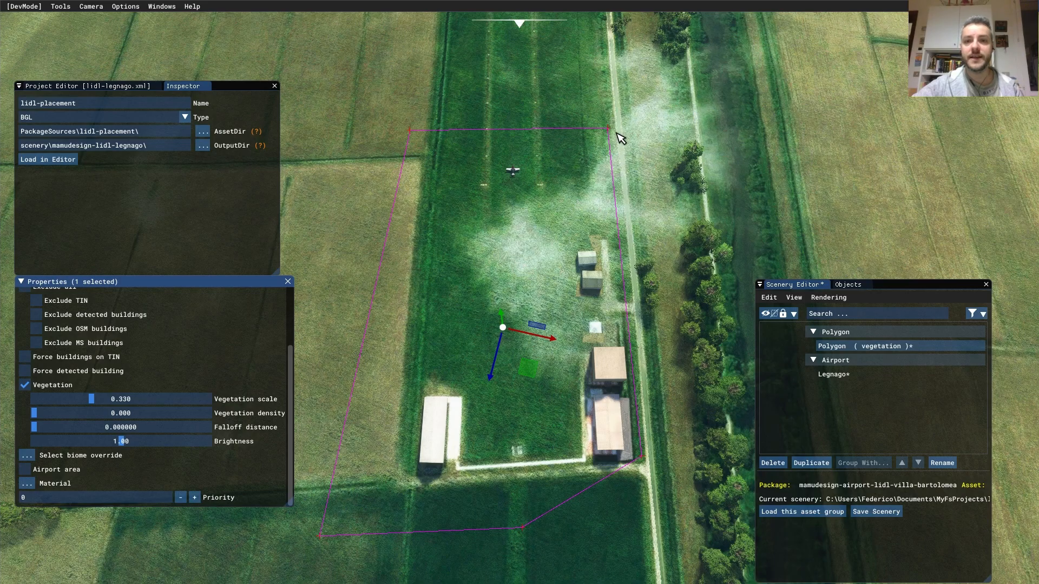
# - Pan the camera along the grass strip and back to the hangars and polygon
pyautogui.moveTo(636, 137); pyautogui.dragTo(622, 422, button='middle')
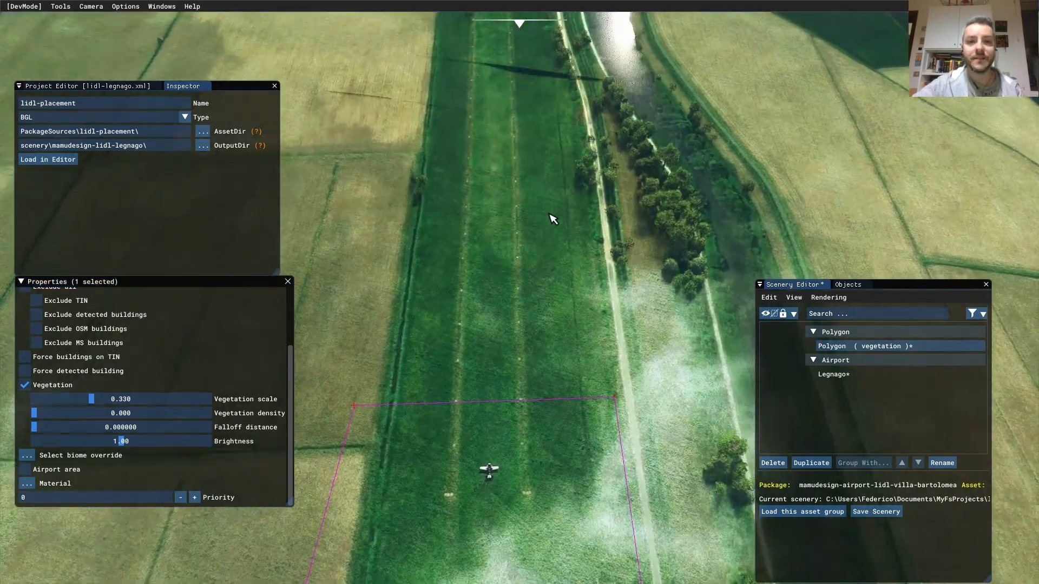
pyautogui.moveTo(534, 190); pyautogui.dragTo(509, 286, button='middle')
pyautogui.scroll(-2, 601, 435)
pyautogui.scroll(-3, 505, 341)
pyautogui.moveTo(522, 368); pyautogui.dragTo(560, 253, button='middle')
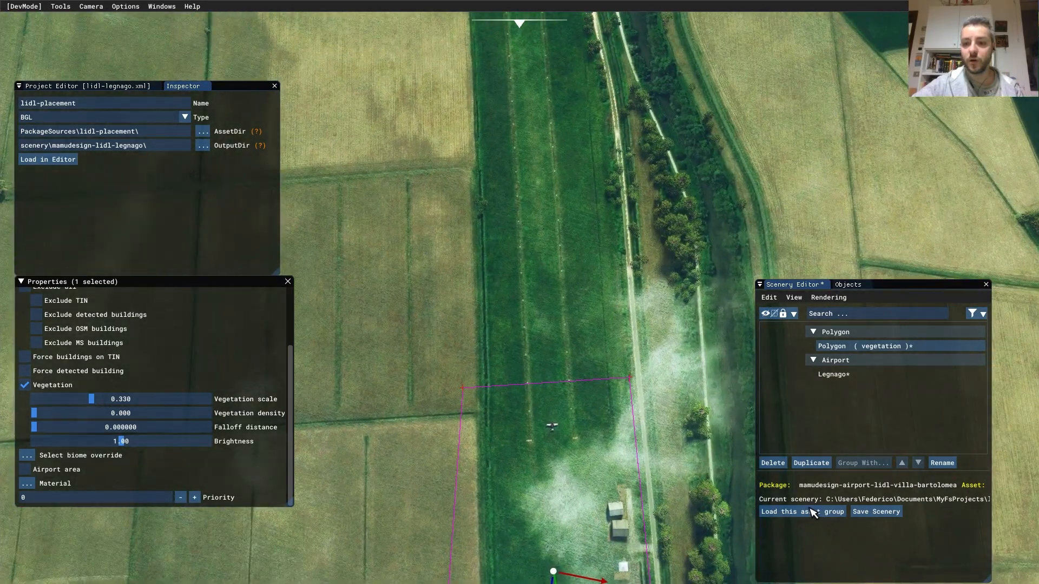
# - Add a small four-corner polygon on the strip's western edge with Vegetation density 0.000
pyautogui.click(848, 285)
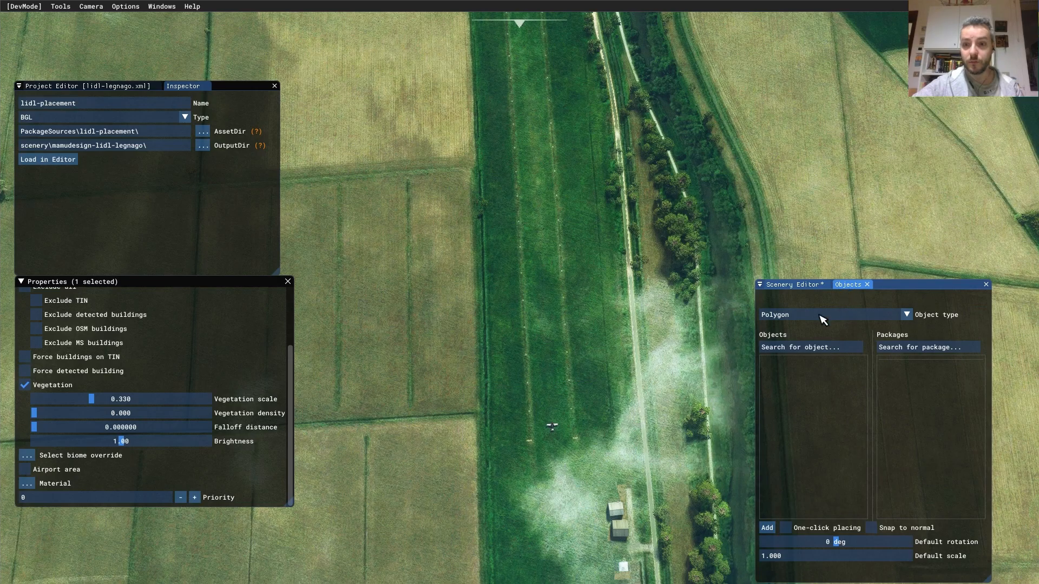
pyautogui.click(768, 528)
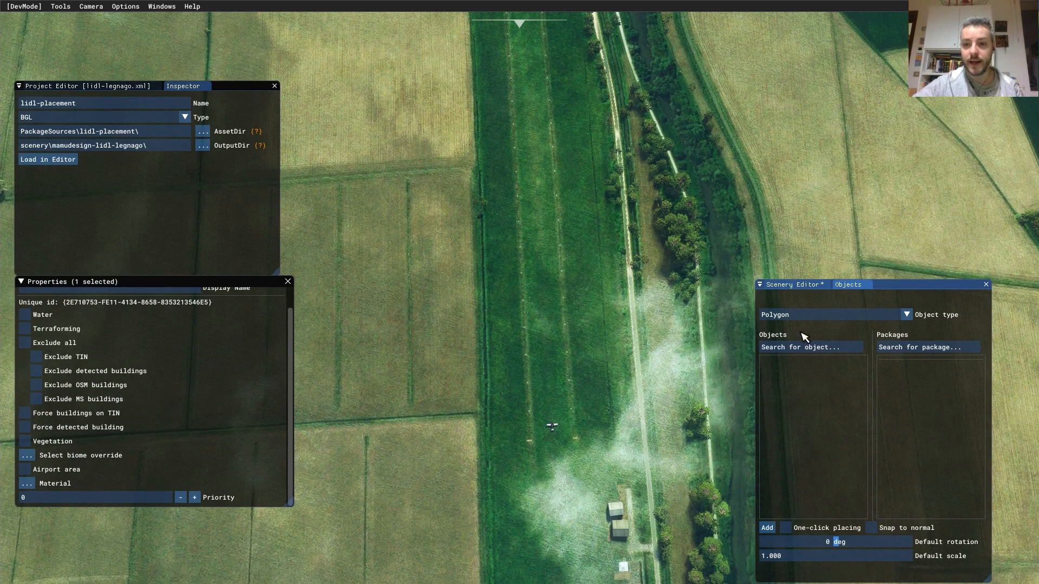
pyautogui.click(497, 174)
pyautogui.click(502, 231)
pyautogui.click(487, 235)
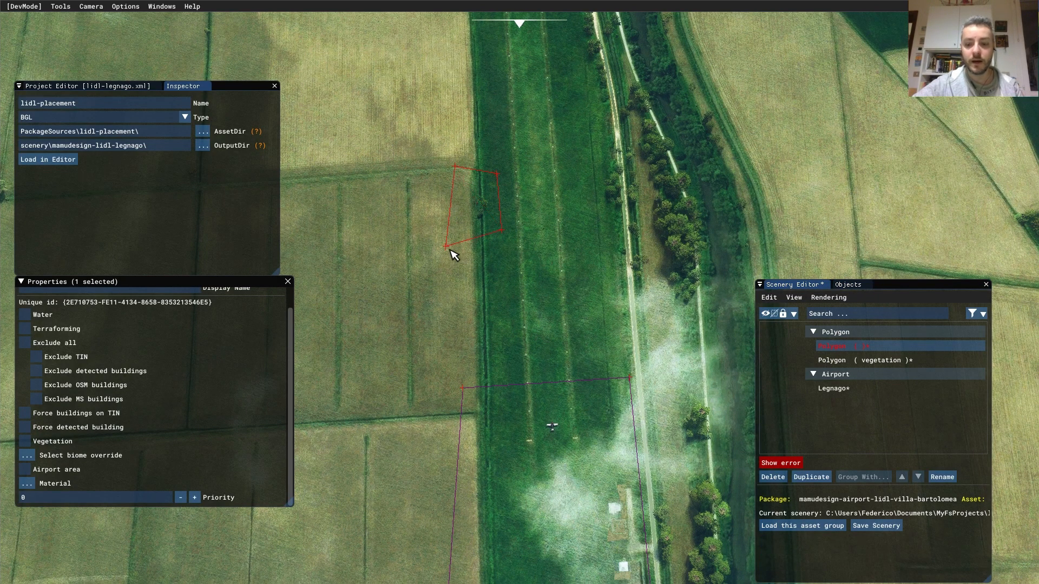
pyautogui.rightClick(453, 255)
pyautogui.click(25, 441)
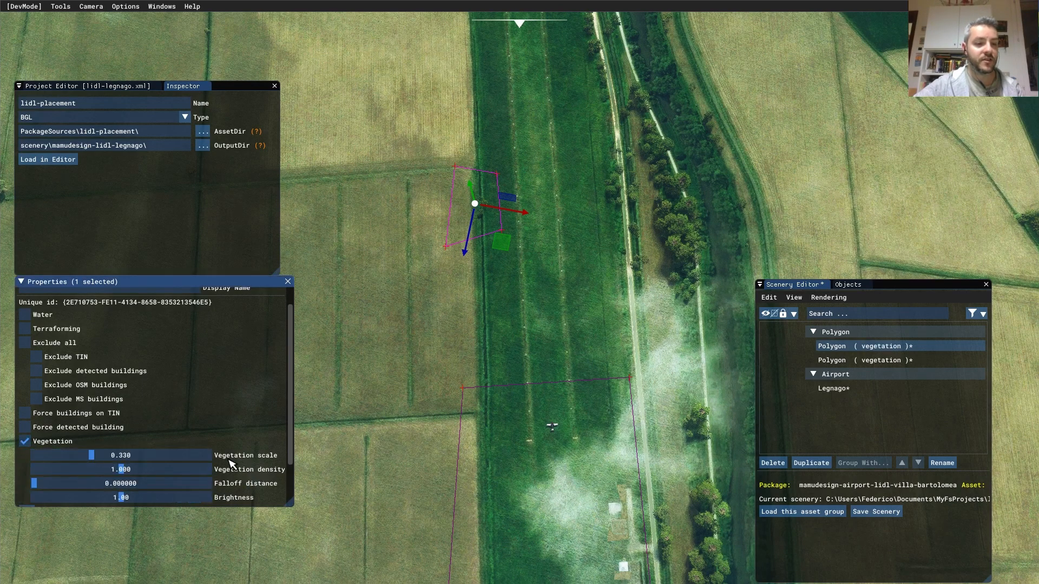
pyautogui.moveTo(122, 471); pyautogui.dragTo(8, 471)
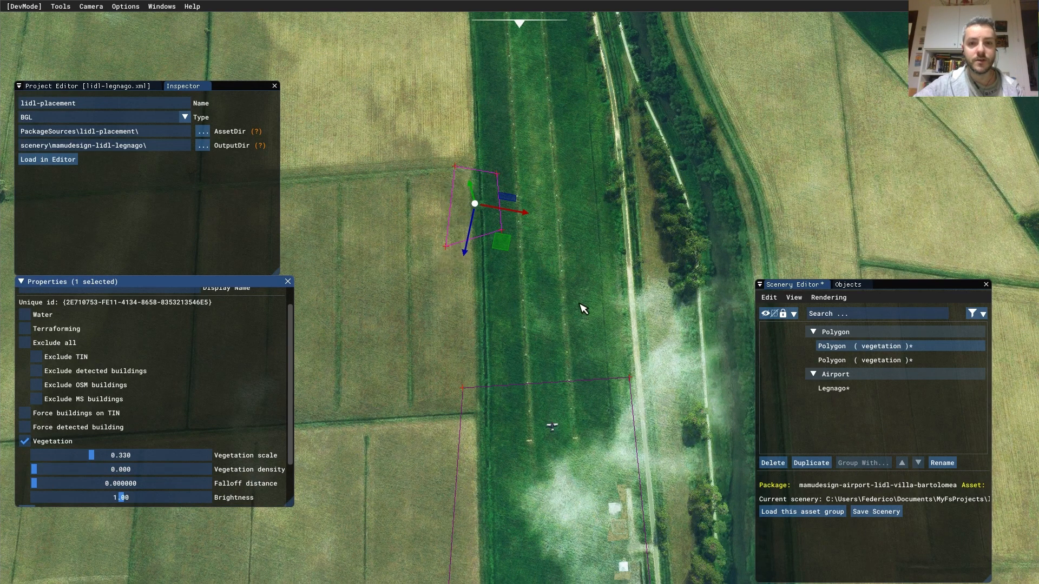
pyautogui.moveTo(573, 218); pyautogui.dragTo(555, 411, button='middle')
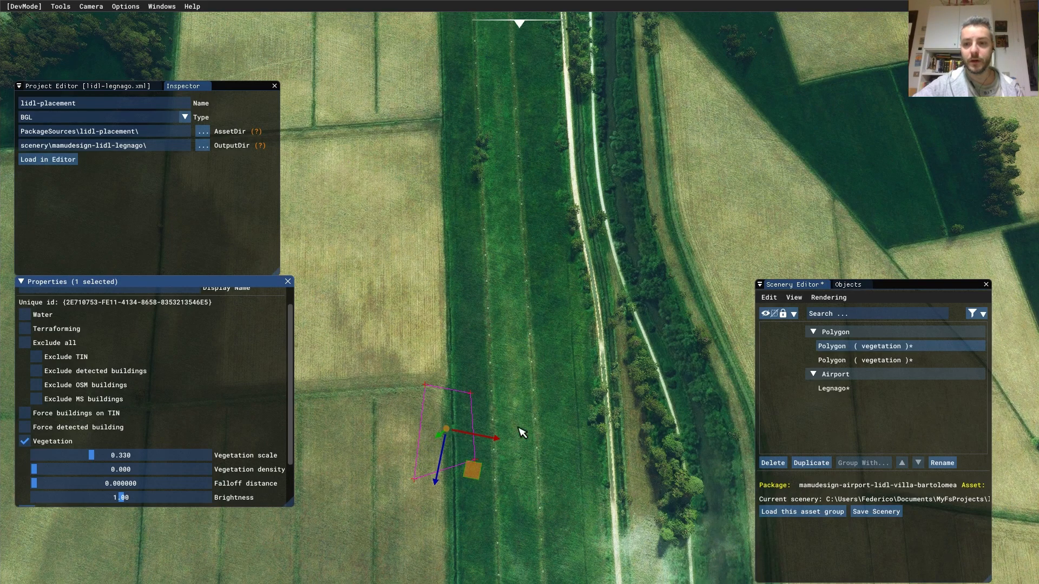
# - Duplicate the small vegetation polygon and shift the copy north, then along Z and X
pyautogui.click(811, 463)
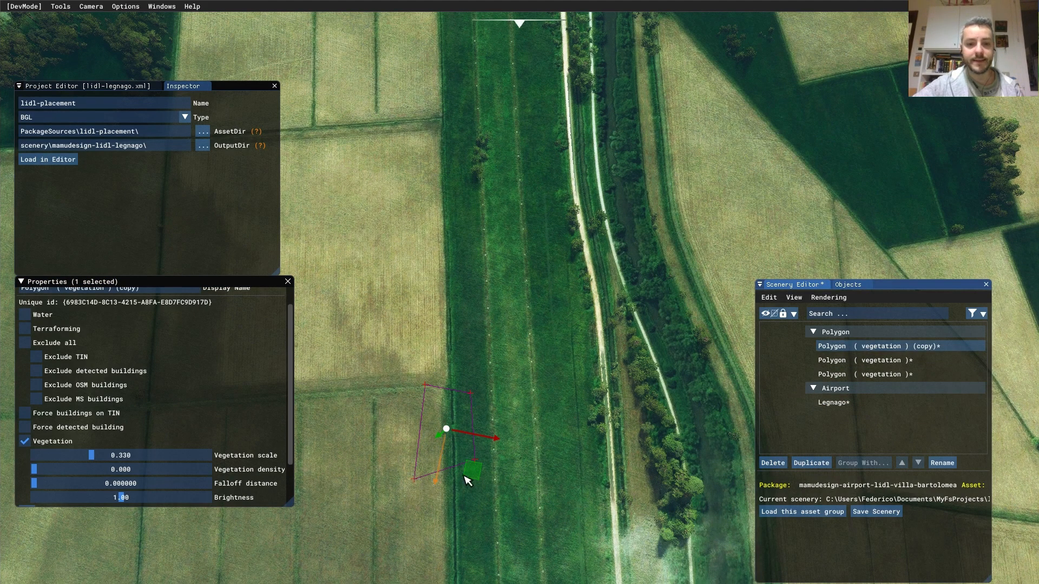
pyautogui.moveTo(482, 483); pyautogui.dragTo(513, 203)
pyautogui.moveTo(620, 228); pyautogui.dragTo(628, 389, button='middle')
pyautogui.keyDown('alt'); pyautogui.moveTo(546, 389); pyautogui.dragTo(538, 334, button='middle'); pyautogui.keyUp('alt')
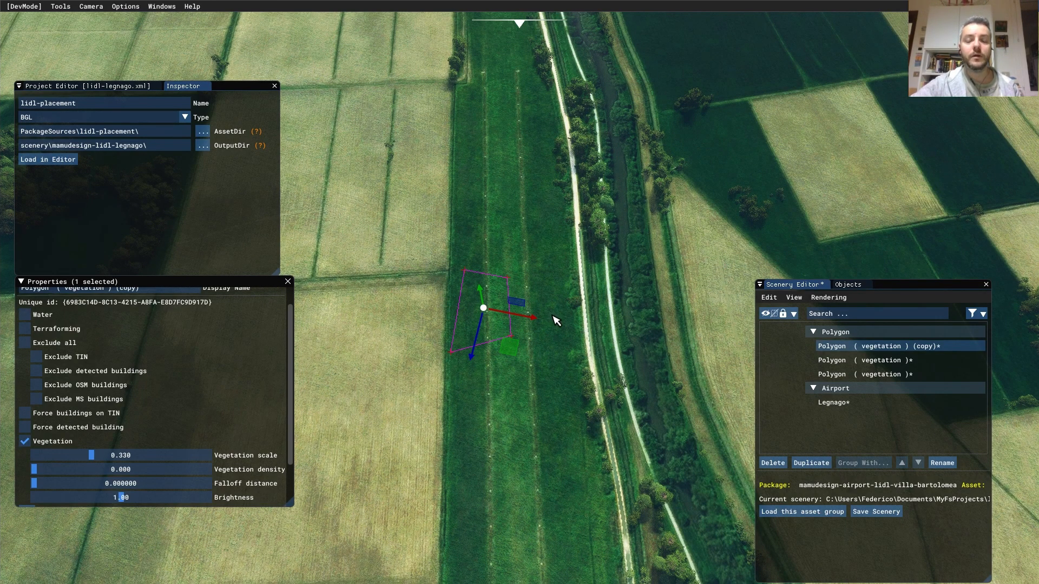
pyautogui.moveTo(483, 353); pyautogui.dragTo(477, 365)
pyautogui.moveTo(529, 333); pyautogui.dragTo(499, 379)
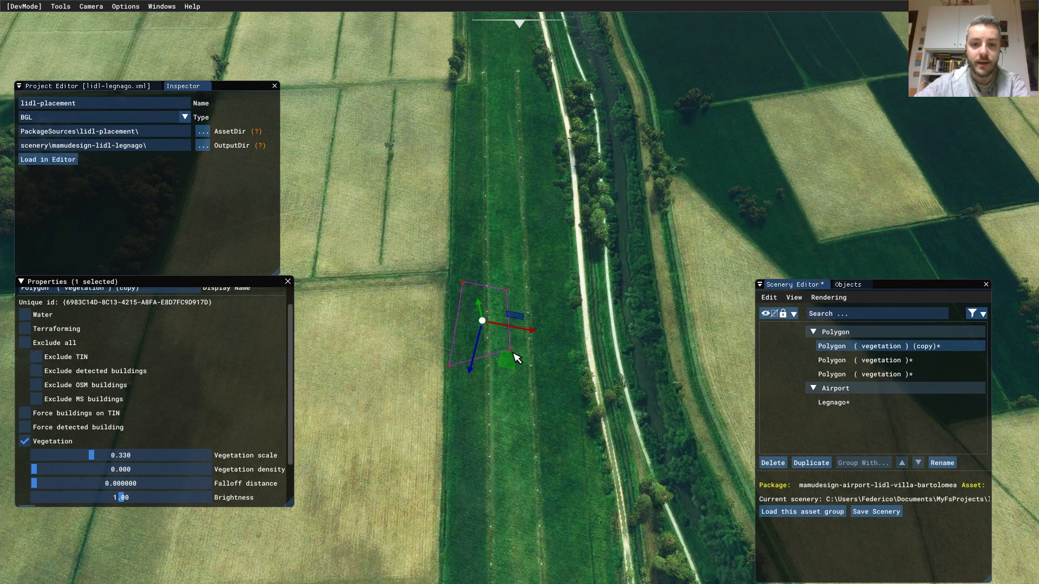
pyautogui.scroll(4, 507, 310)
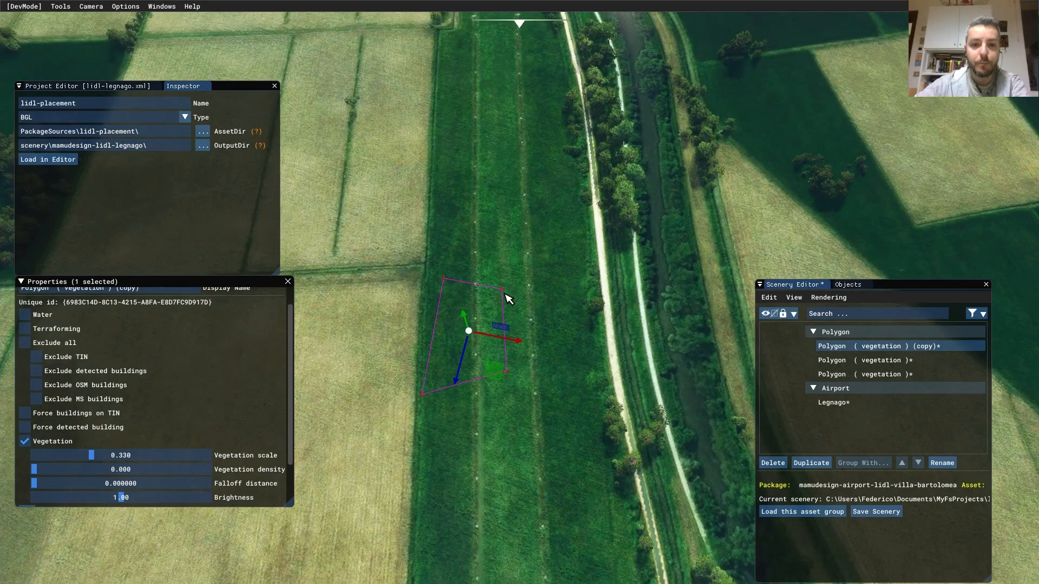
# - Reshape the copy by pulling its top-right, bottom-right and bottom-left corners inward
pyautogui.click(504, 294)
pyautogui.moveTo(533, 325); pyautogui.dragTo(521, 304)
pyautogui.click(506, 371)
pyautogui.moveTo(524, 414); pyautogui.dragTo(503, 405)
pyautogui.click(428, 401)
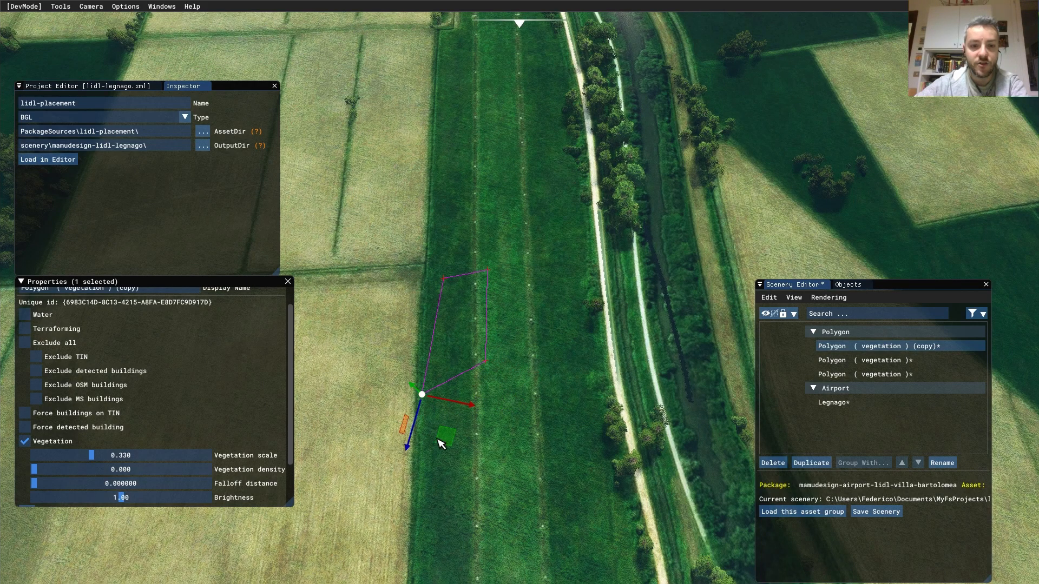
pyautogui.moveTo(445, 445); pyautogui.dragTo(478, 405)
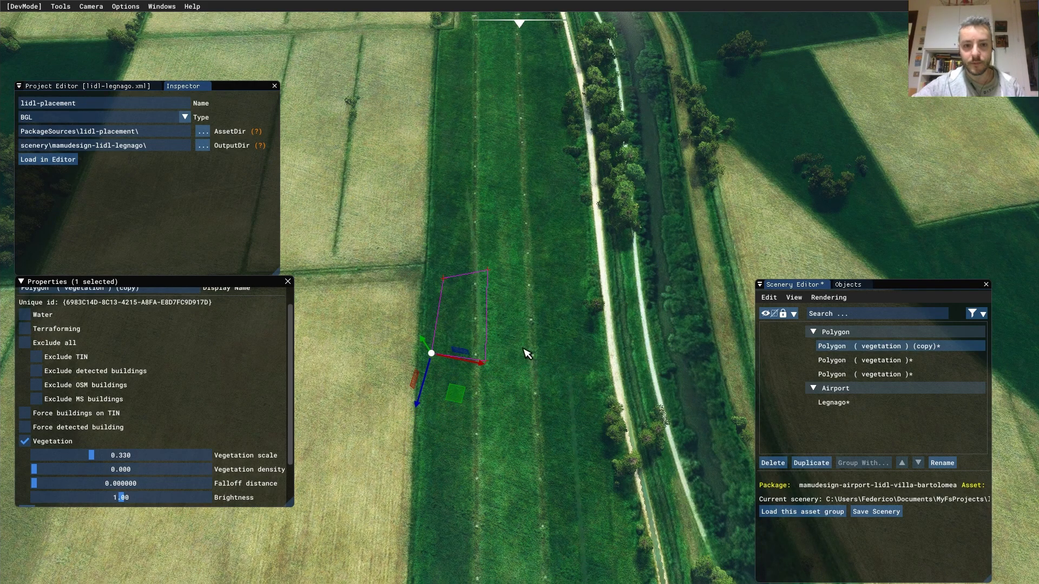
pyautogui.moveTo(503, 226); pyautogui.dragTo(520, 482, button='middle')
pyautogui.moveTo(468, 219); pyautogui.dragTo(537, 356, button='middle')
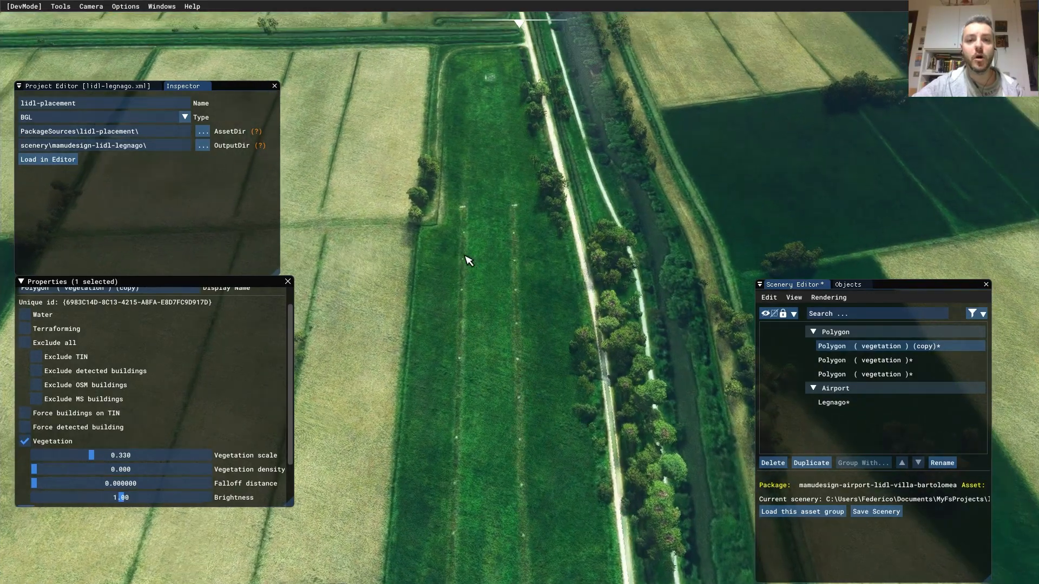
pyautogui.moveTo(596, 374); pyautogui.dragTo(512, 190, button='middle')
pyautogui.moveTo(511, 191); pyautogui.dragTo(517, 345, button='right')
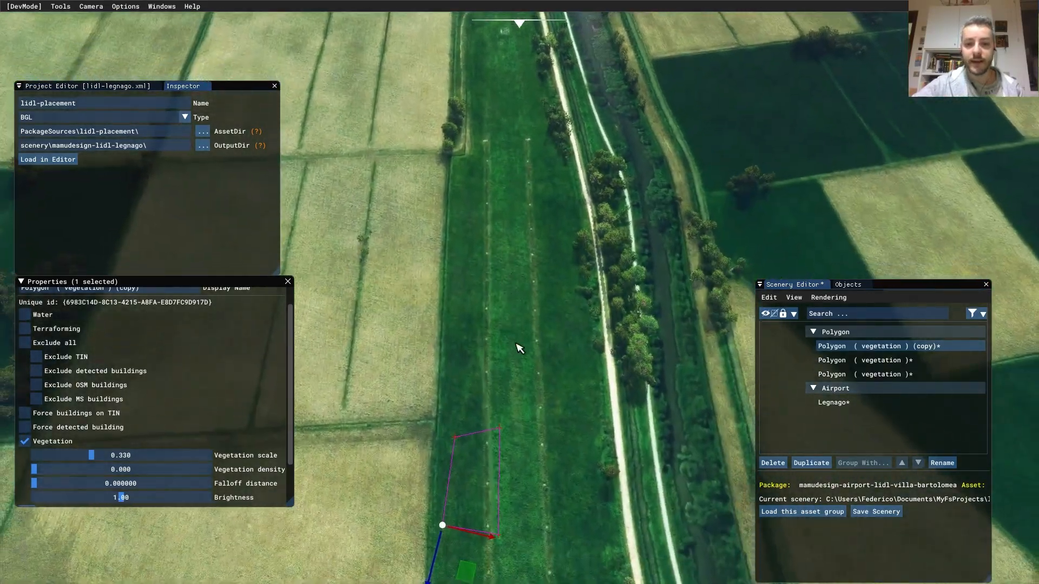
# - Duplicate the copy again, then slide the earlier copy north along the strip beside the canal
pyautogui.click(810, 463)
pyautogui.moveTo(464, 563)
pyautogui.mouseDown()
pyautogui.moveTo(465, 401)
pyautogui.moveTo(444, 538)
pyautogui.moveTo(475, 568)
pyautogui.mouseUp()
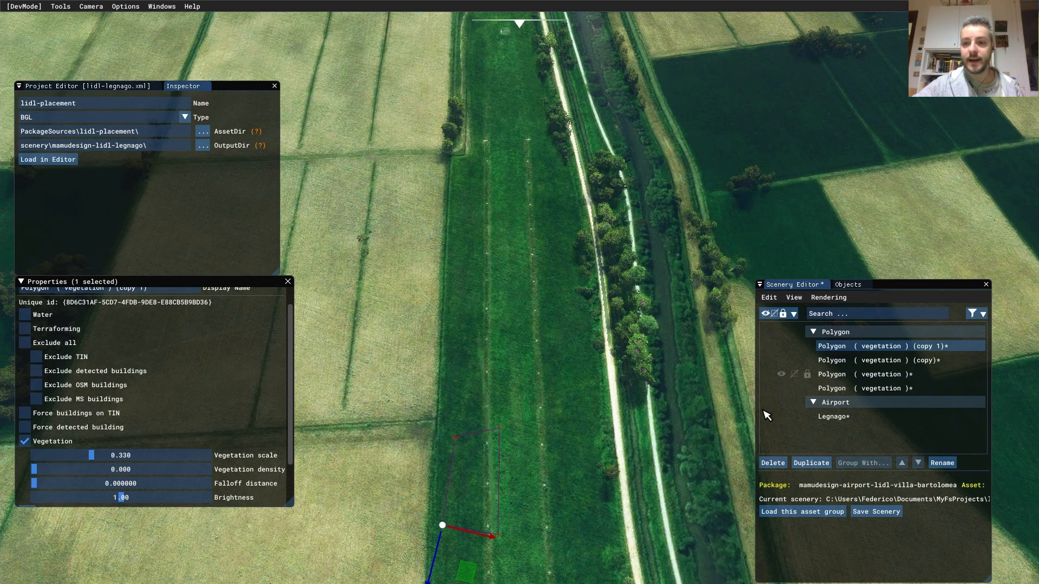
pyautogui.click(492, 493)
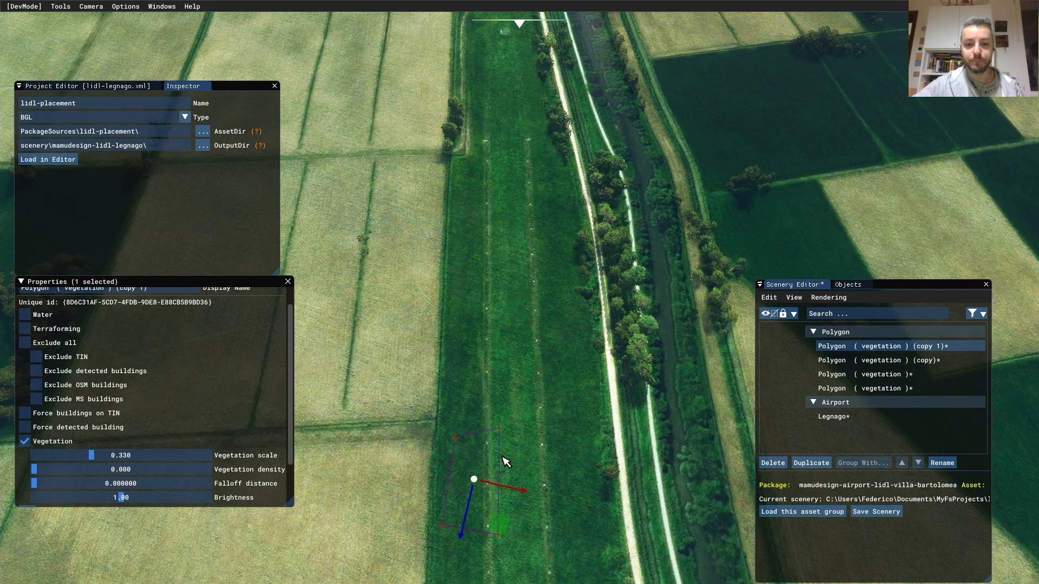
pyautogui.click(505, 460)
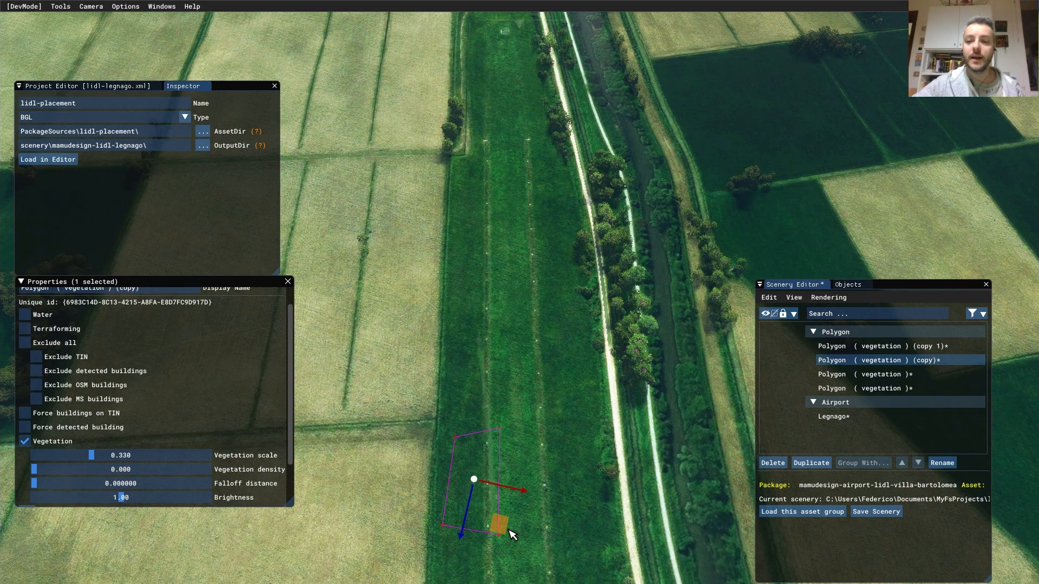
pyautogui.moveTo(511, 528); pyautogui.dragTo(485, 160)
pyautogui.moveTo(488, 190); pyautogui.dragTo(496, 421, button='middle')
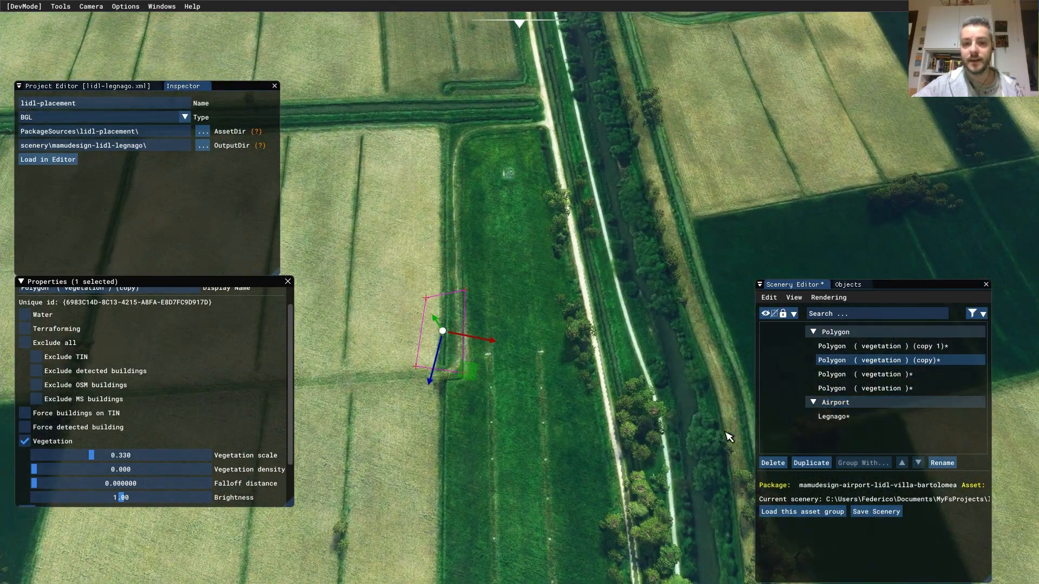
# - Duplicate the vegetation polygon, move it to the field edge, and pull two corners down the track
pyautogui.click(811, 463)
pyautogui.moveTo(472, 377); pyautogui.dragTo(593, 265)
pyautogui.click(581, 260)
pyautogui.moveTo(613, 305); pyautogui.dragTo(637, 463)
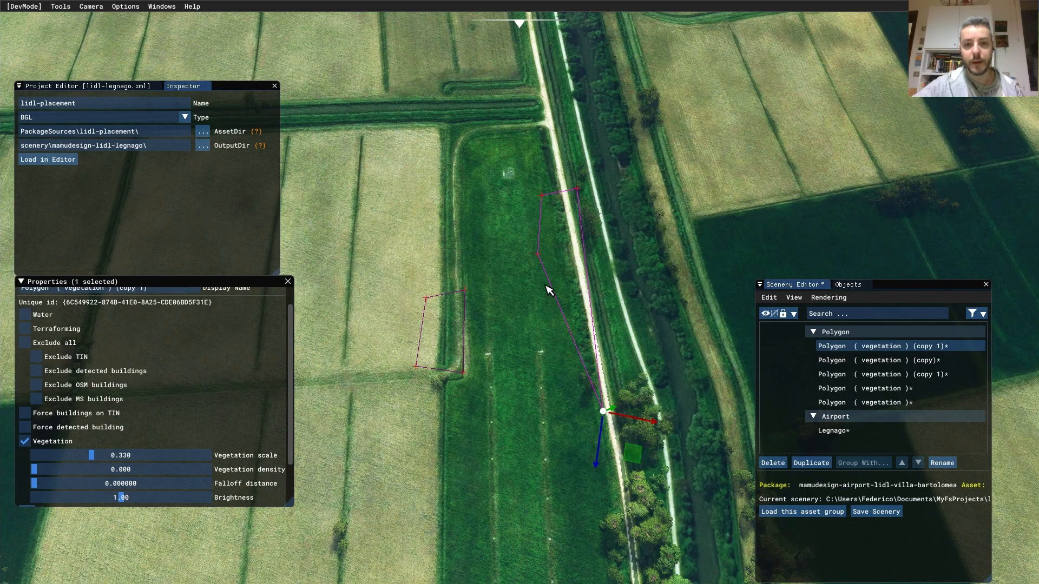
pyautogui.click(540, 262)
pyautogui.click(544, 257)
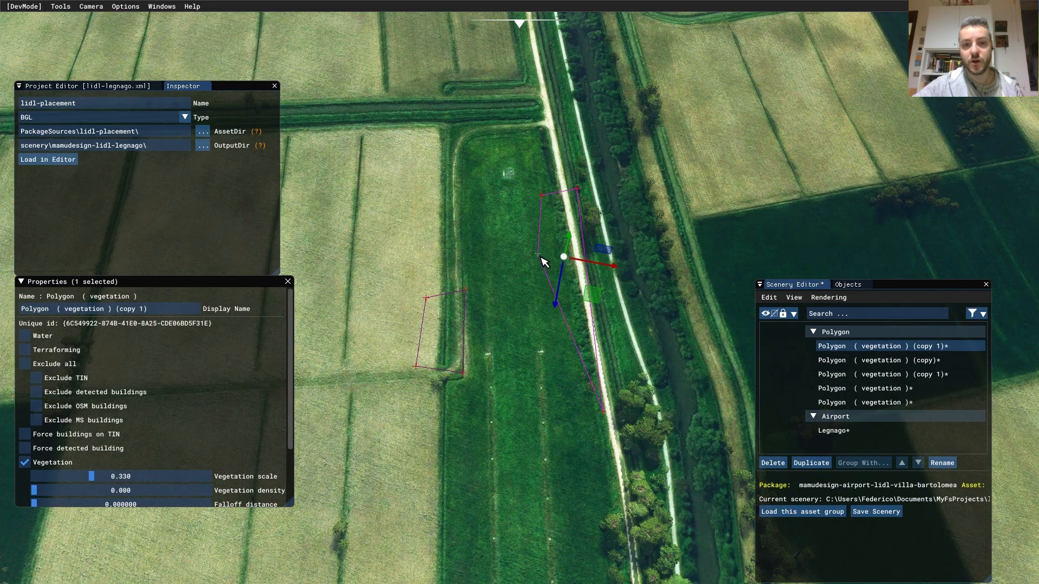
pyautogui.click(539, 255)
pyautogui.moveTo(562, 296); pyautogui.dragTo(610, 450)
# - Pan and tilt over the polygons, then select the near vegetation polygon copy
pyautogui.moveTo(522, 406); pyautogui.dragTo(472, 178, button='middle')
pyautogui.moveTo(538, 456); pyautogui.dragTo(525, 152, button='middle')
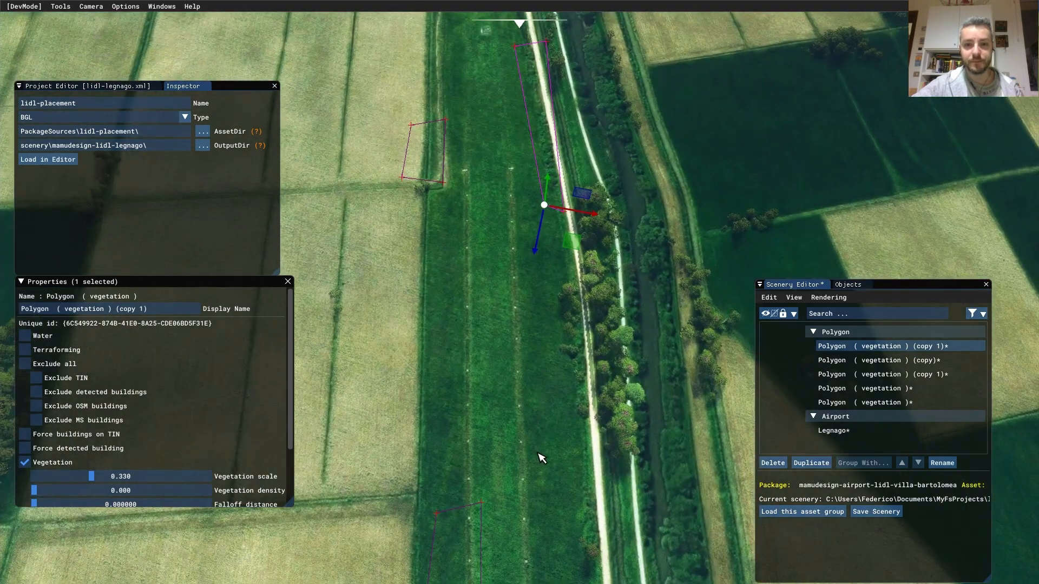
pyautogui.keyDown('alt'); pyautogui.moveTo(548, 296); pyautogui.dragTo(548, 429, button='middle'); pyautogui.keyUp('alt')
pyautogui.moveTo(461, 209); pyautogui.dragTo(530, 432, button='middle')
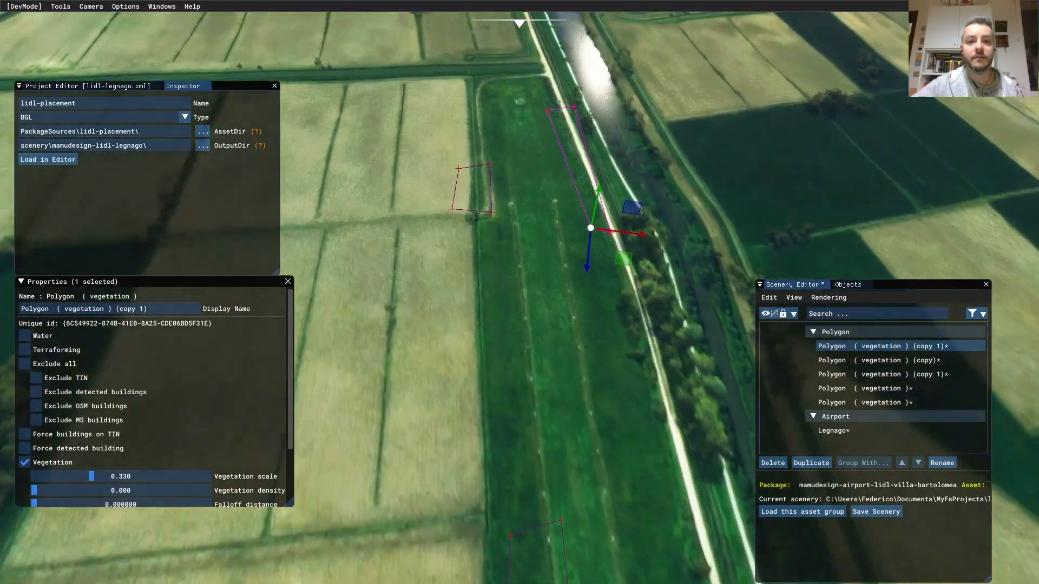
pyautogui.moveTo(509, 309); pyautogui.dragTo(583, 492, button='middle')
pyautogui.scroll(5, 548, 428)
pyautogui.click(530, 381)
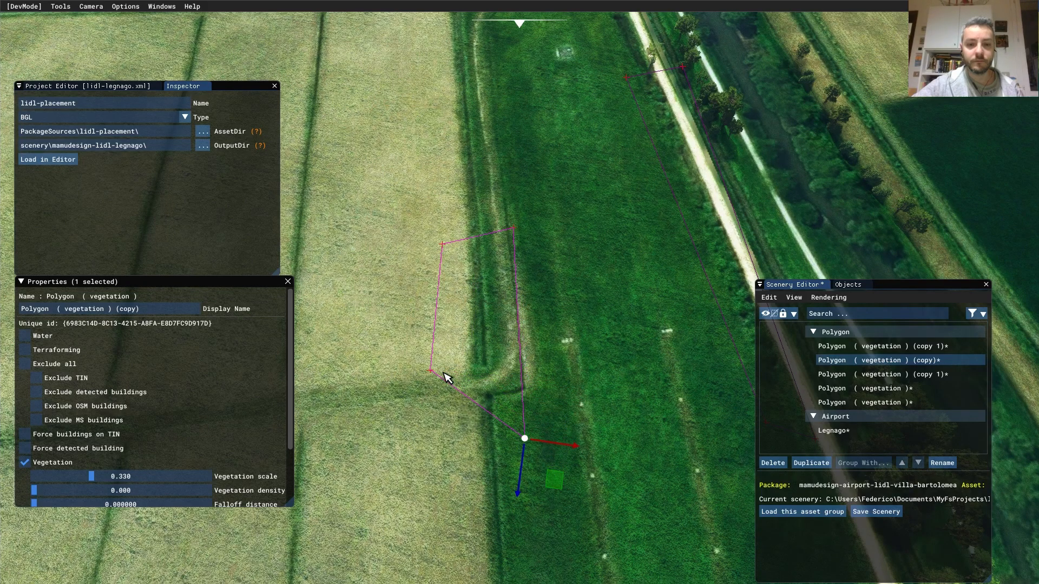
pyautogui.scroll(-5, 548, 437)
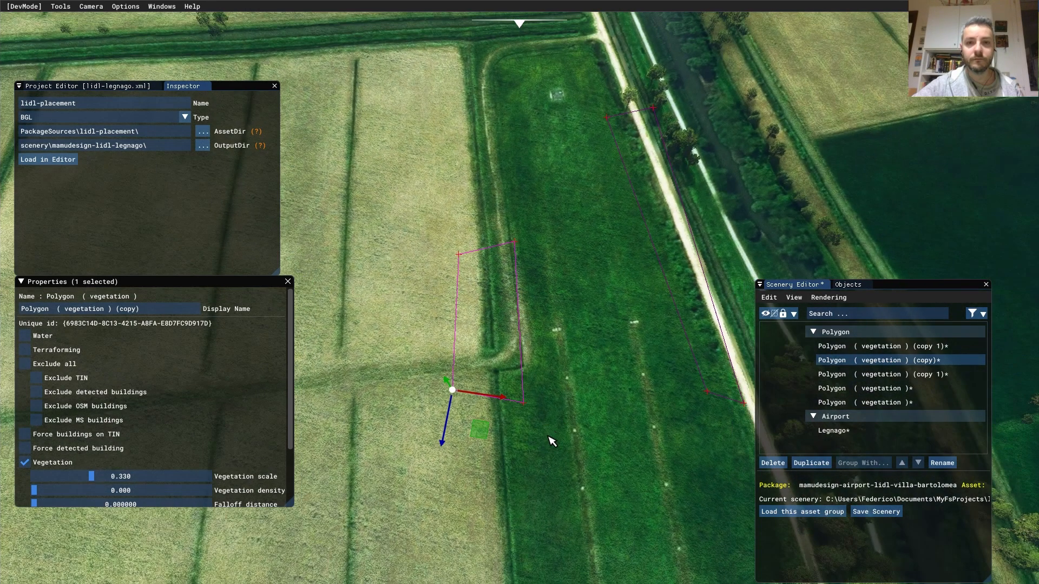
pyautogui.moveTo(572, 449); pyautogui.dragTo(464, 80, button='middle')
pyautogui.moveTo(555, 381); pyautogui.dragTo(522, 179, button='middle')
pyautogui.scroll(-4, 552, 474)
# - Pan and tilt the camera over the airfield to a low angle showing the horizon
pyautogui.moveTo(559, 471); pyautogui.dragTo(550, 197, button='middle')
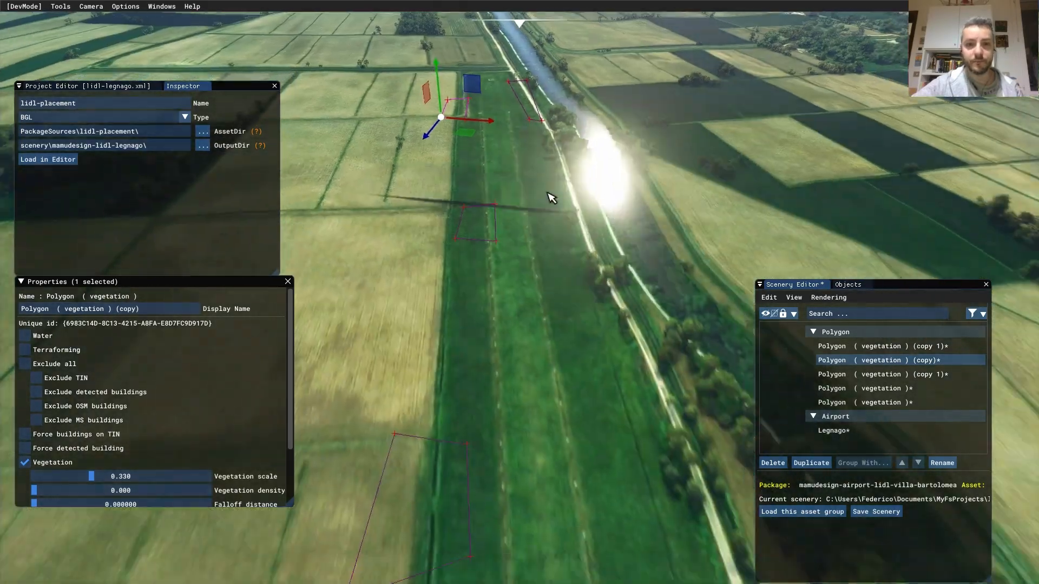
pyautogui.scroll(4, 529, 409)
pyautogui.scroll(1, 535, 413)
pyautogui.moveTo(547, 417); pyautogui.dragTo(541, 178, button='middle')
pyautogui.moveTo(609, 108); pyautogui.dragTo(599, 242, button='middle')
pyautogui.scroll(-3, 536, 252)
pyautogui.scroll(3, 553, 250)
pyautogui.keyDown('alt'); pyautogui.moveTo(589, 198); pyautogui.dragTo(611, 225, button='middle'); pyautogui.keyUp('alt')
# - Bring the aircraft into view and tilt to a straight-down view over the hangars
pyautogui.scroll(-3, 535, 281)
pyautogui.moveTo(491, 420); pyautogui.dragTo(459, 368, button='middle')
pyautogui.moveTo(502, 416); pyautogui.dragTo(514, 137, button='right')
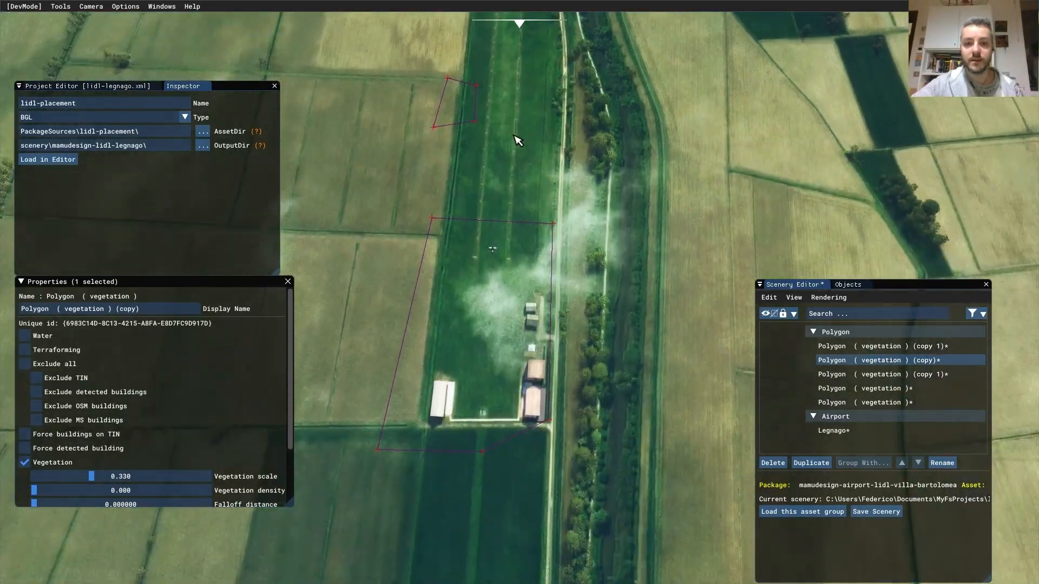
pyautogui.moveTo(502, 288); pyautogui.dragTo(515, 307, button='right')
pyautogui.moveTo(464, 388); pyautogui.dragTo(559, 273, button='middle')
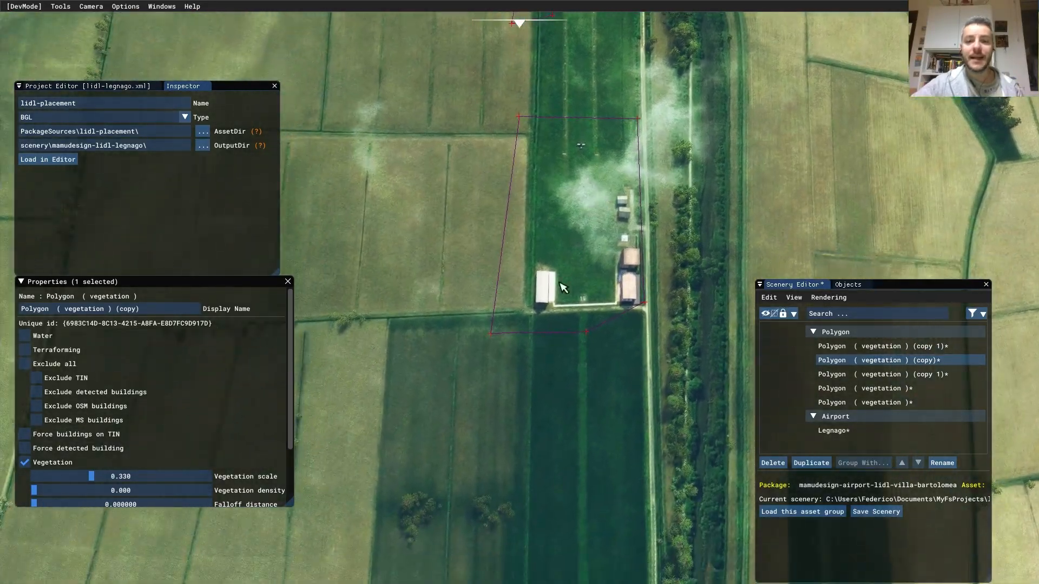
pyautogui.scroll(3, 590, 295)
pyautogui.moveTo(677, 179); pyautogui.dragTo(532, 317, button='middle')
pyautogui.scroll(1, 531, 317)
pyautogui.scroll(-1, 535, 269)
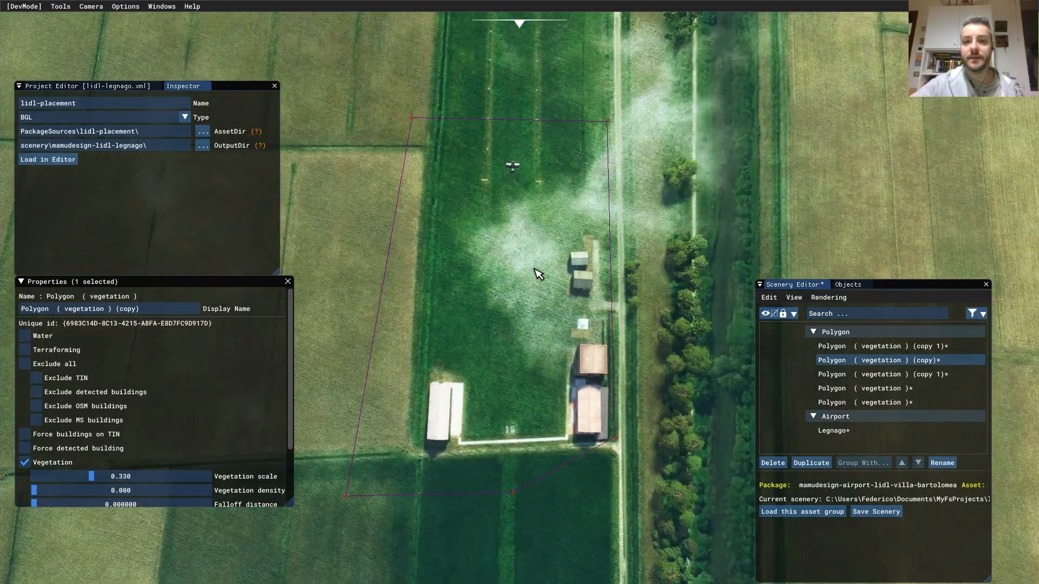
pyautogui.scroll(-1, 538, 274)
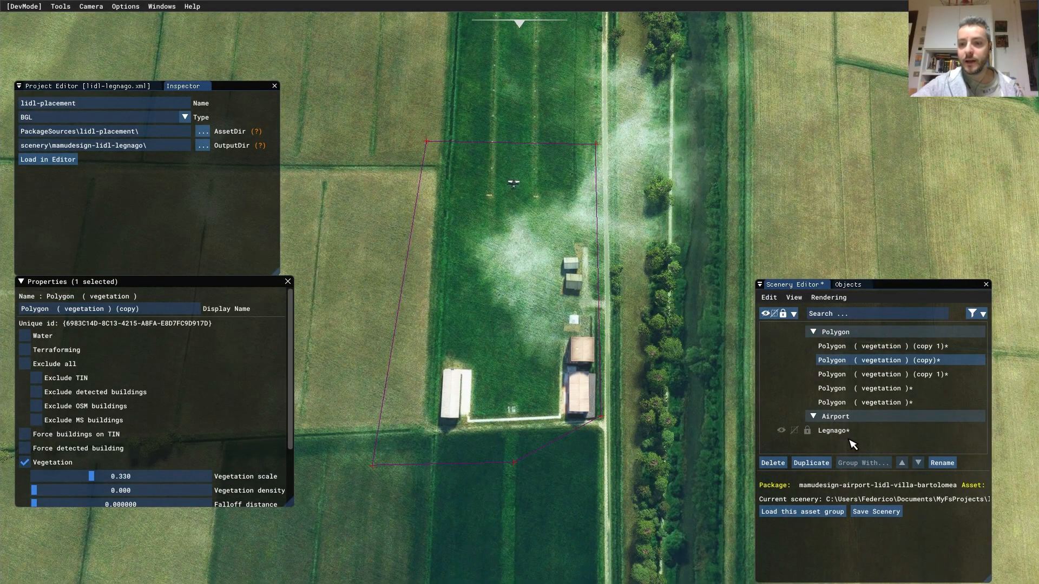
# - Select Legnago and add a Runway object with designator 16 from the Objects catalogue
pyautogui.click(851, 431)
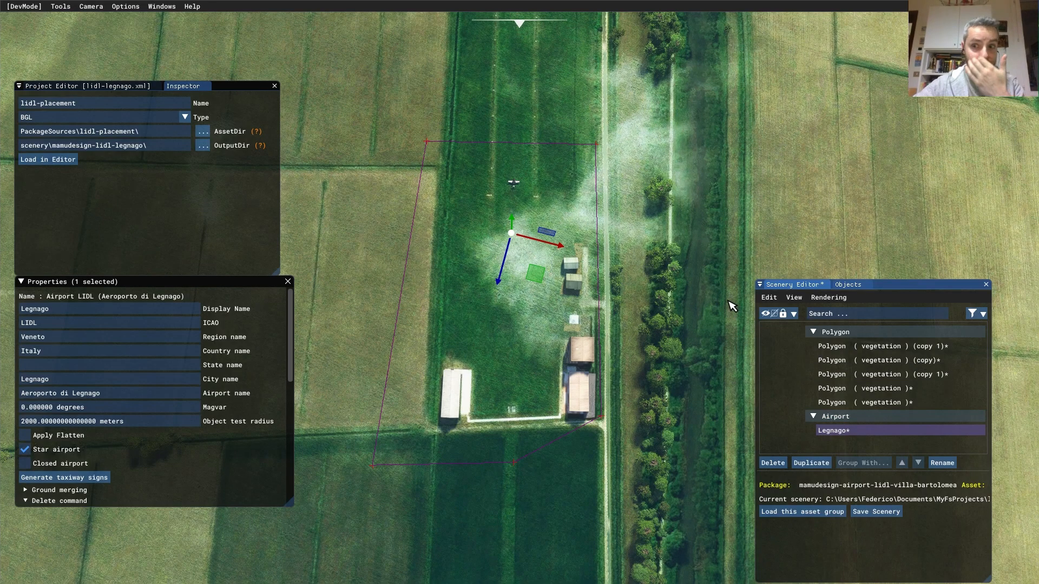
pyautogui.click(848, 286)
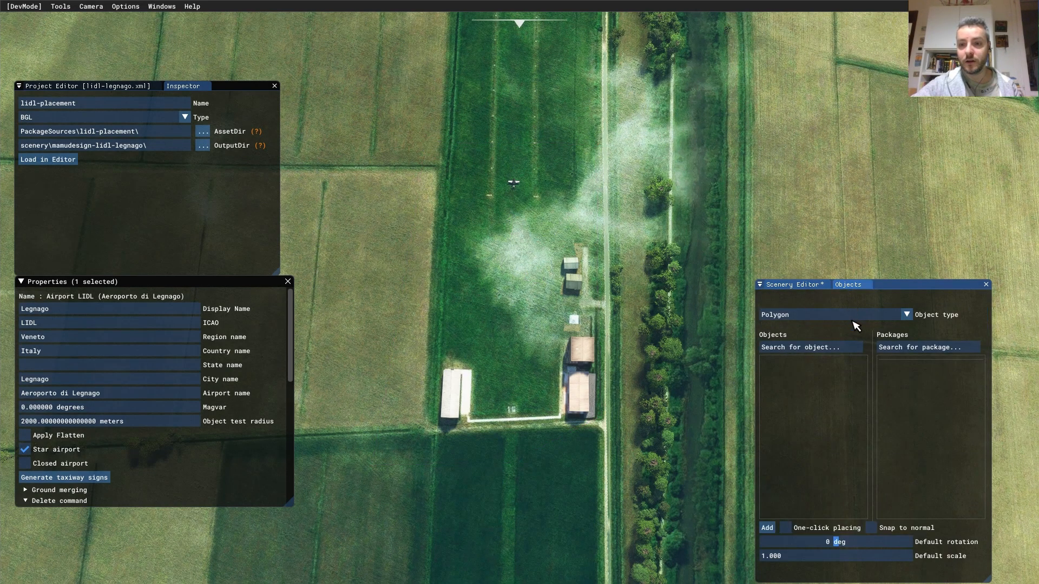
pyautogui.click(892, 319)
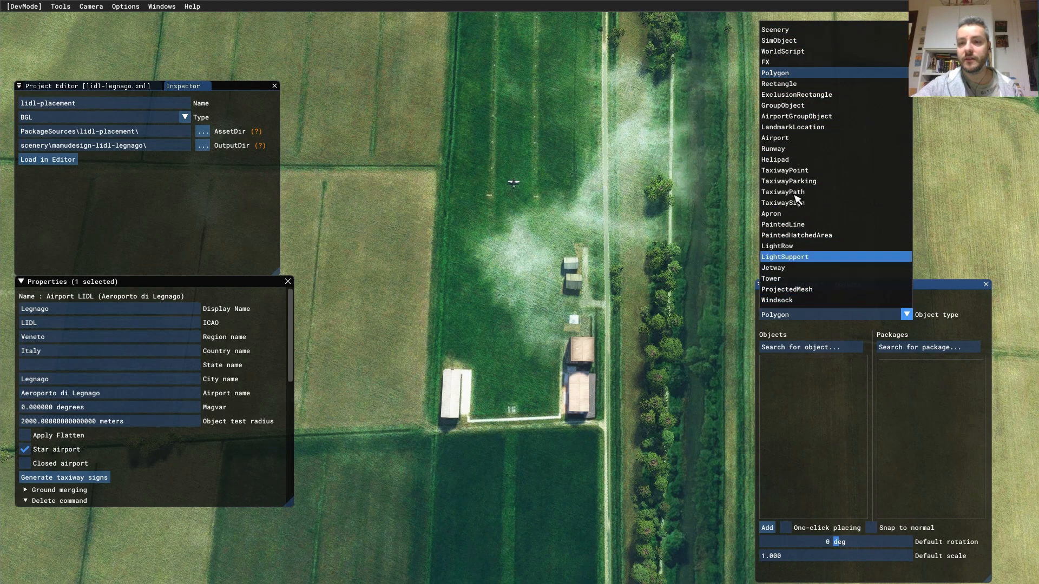
pyautogui.click(796, 155)
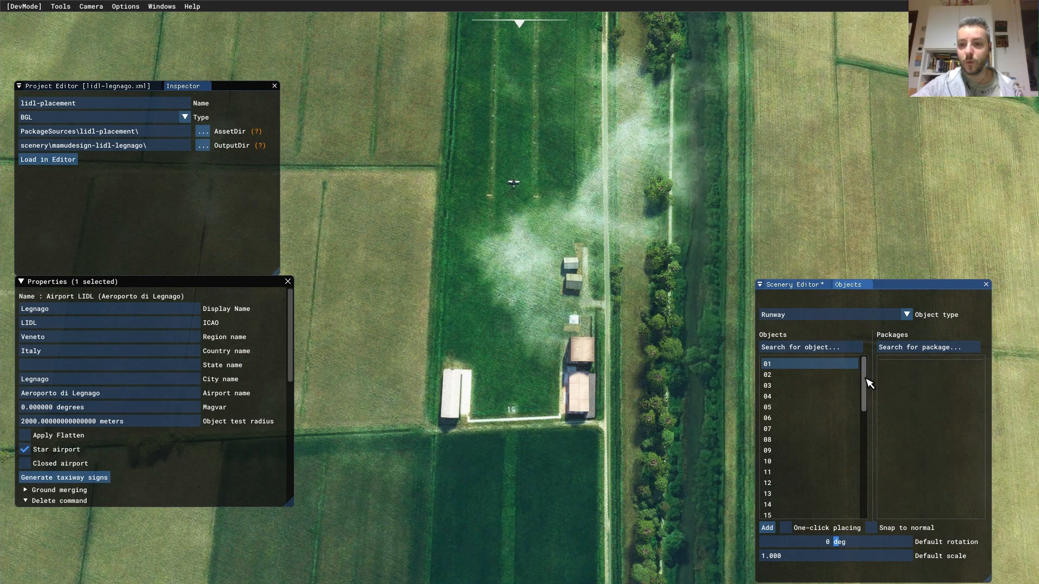
pyautogui.moveTo(864, 383); pyautogui.dragTo(874, 428)
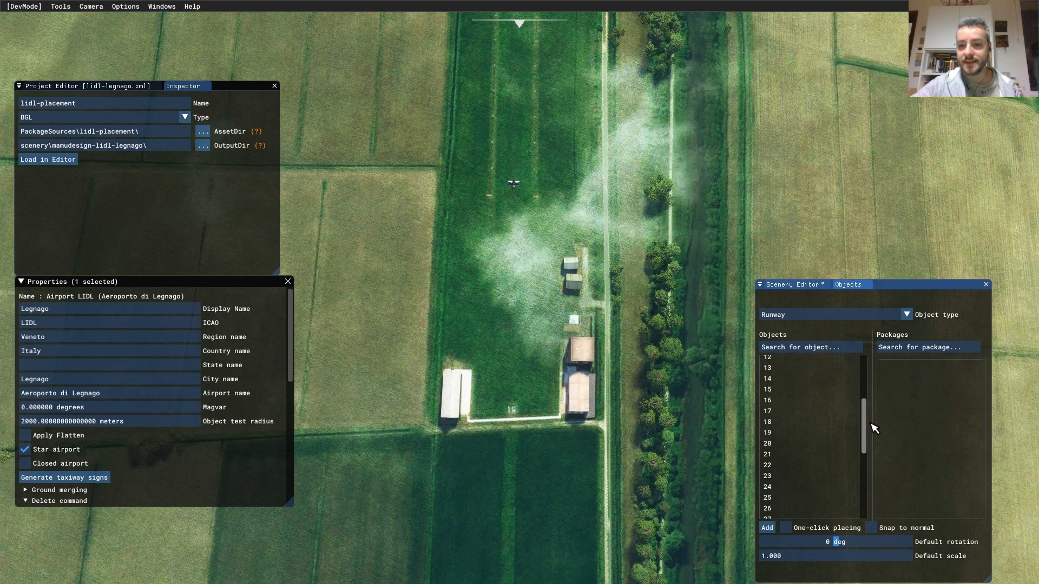
pyautogui.click(800, 401)
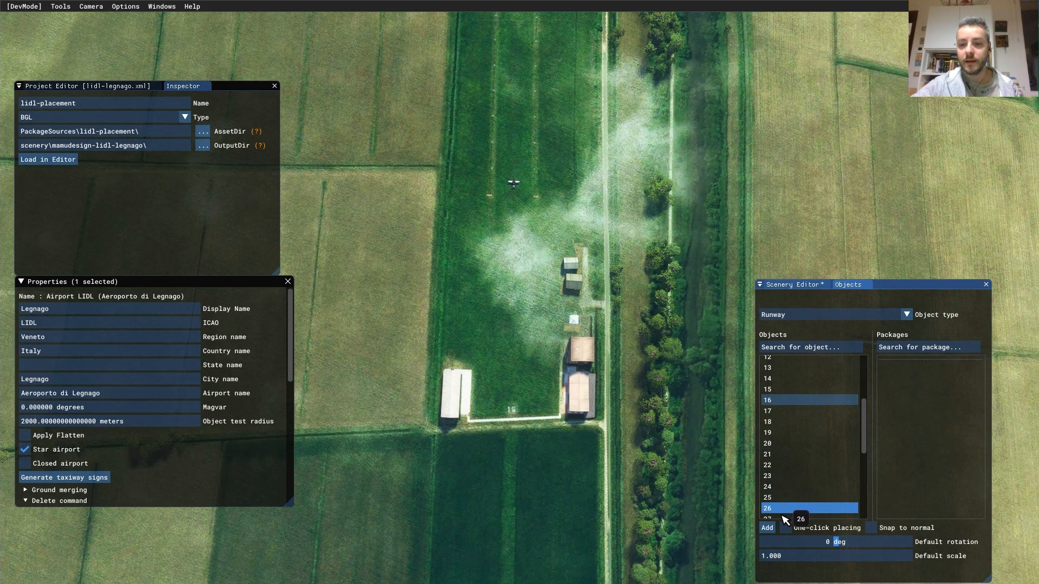
pyautogui.click(771, 530)
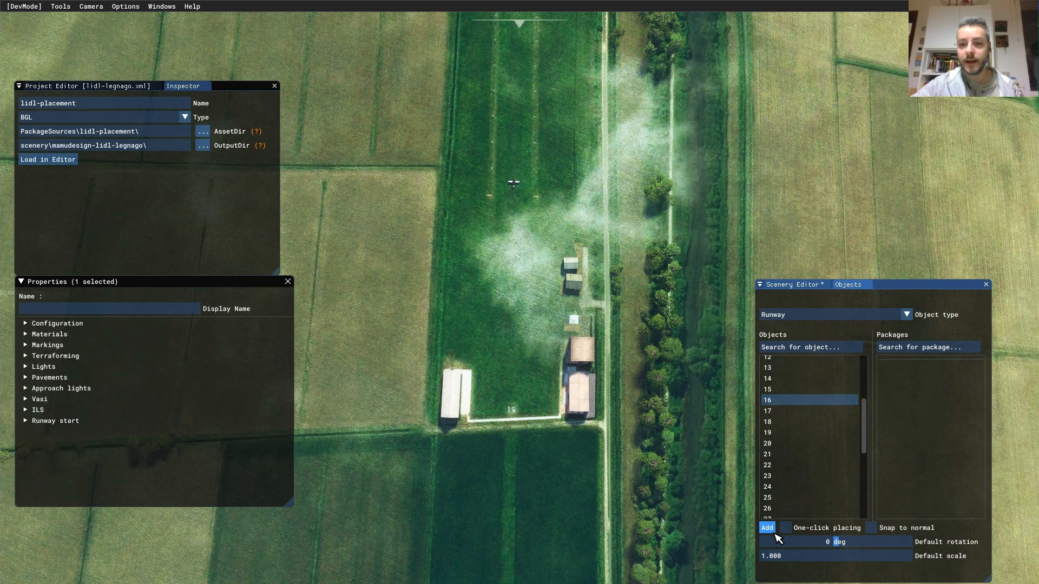
# - Move Runway 16 - 34 slightly south and rotate it toward north–south
pyautogui.click(795, 285)
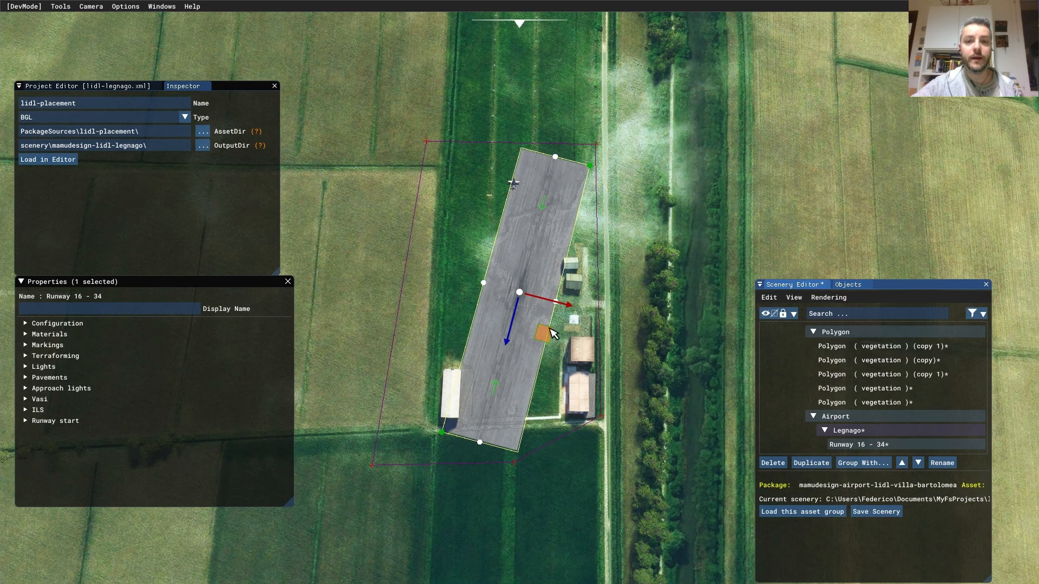
pyautogui.moveTo(540, 187); pyautogui.dragTo(542, 210)
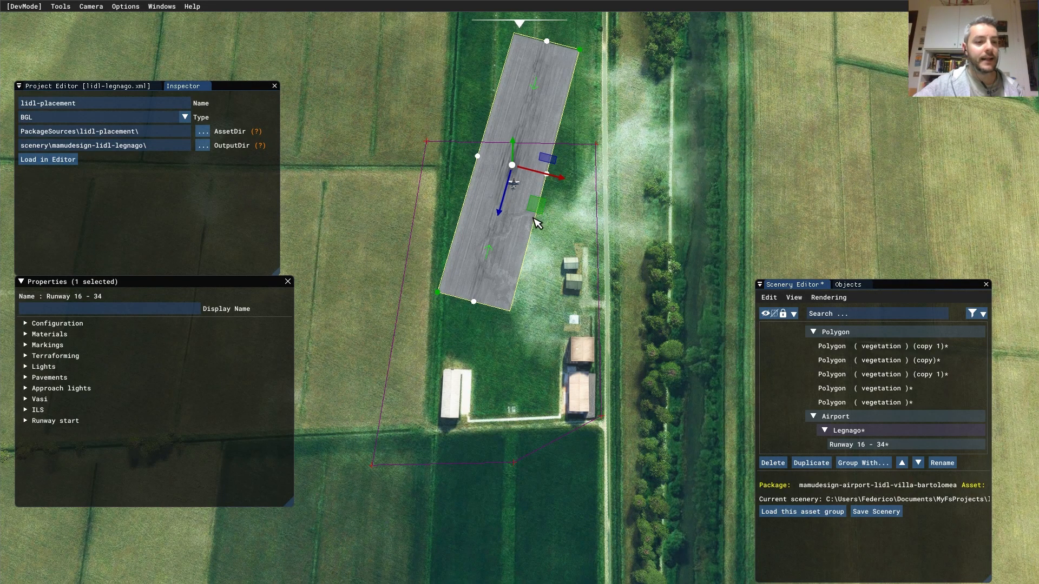
pyautogui.press('space')
pyautogui.moveTo(536, 219)
pyautogui.mouseDown()
pyautogui.moveTo(557, 215)
pyautogui.moveTo(548, 217)
pyautogui.mouseUp()
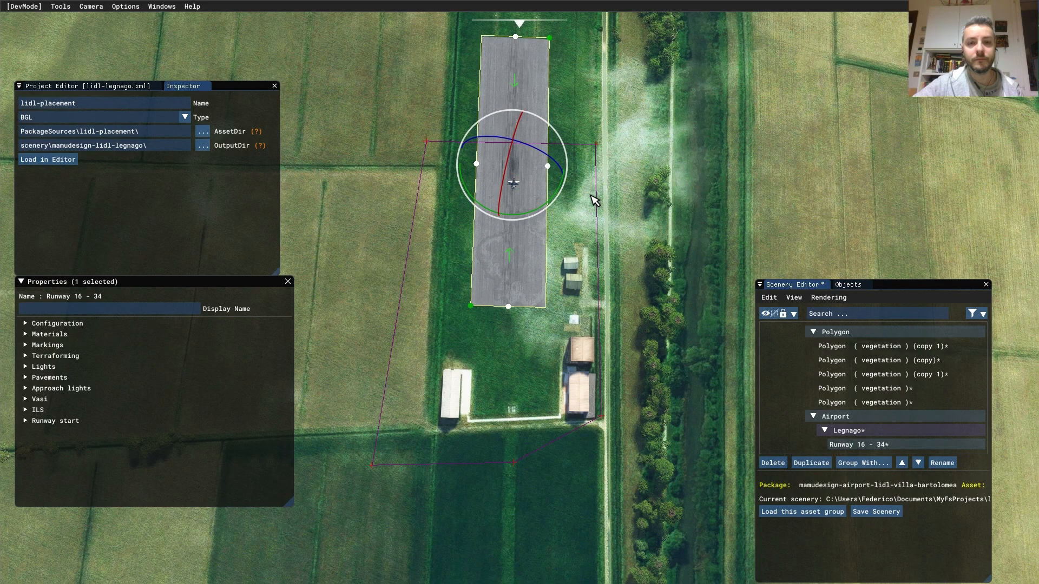
pyautogui.click(586, 203)
# - Rotate the runway to line up with the grass strip and scale it up slightly
pyautogui.click(521, 178)
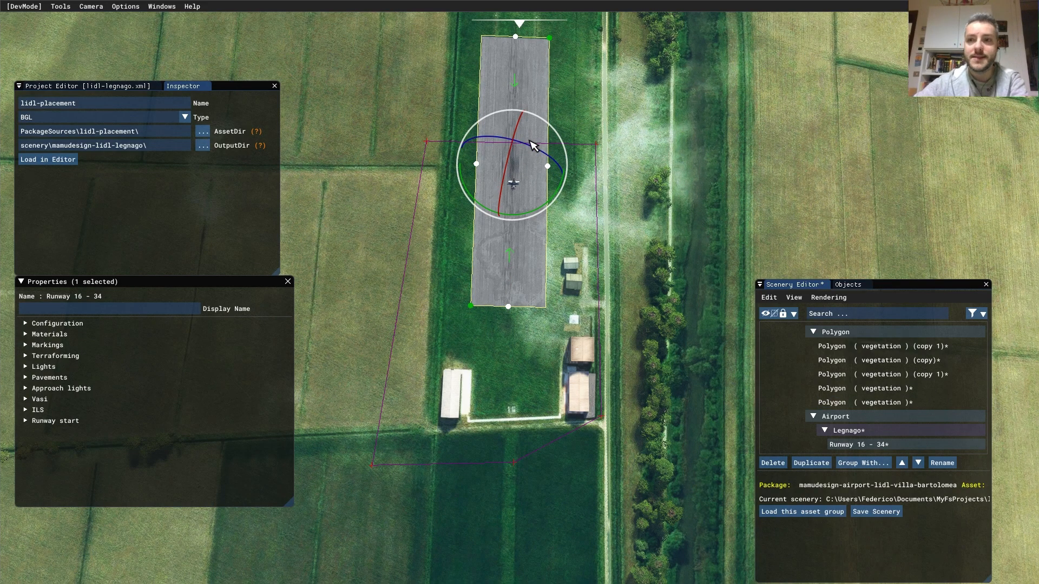
pyautogui.press('s')
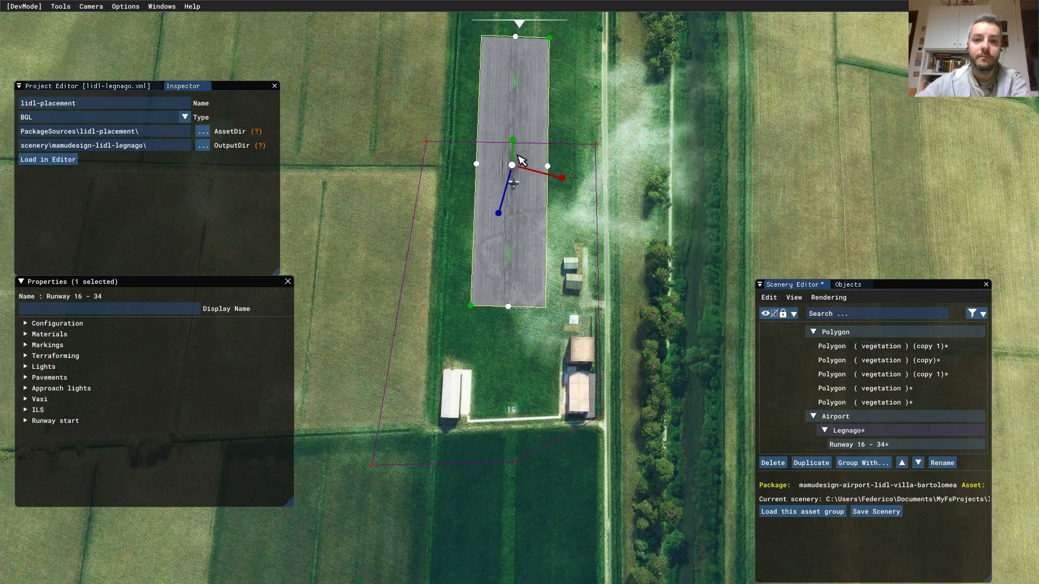
pyautogui.press('space')
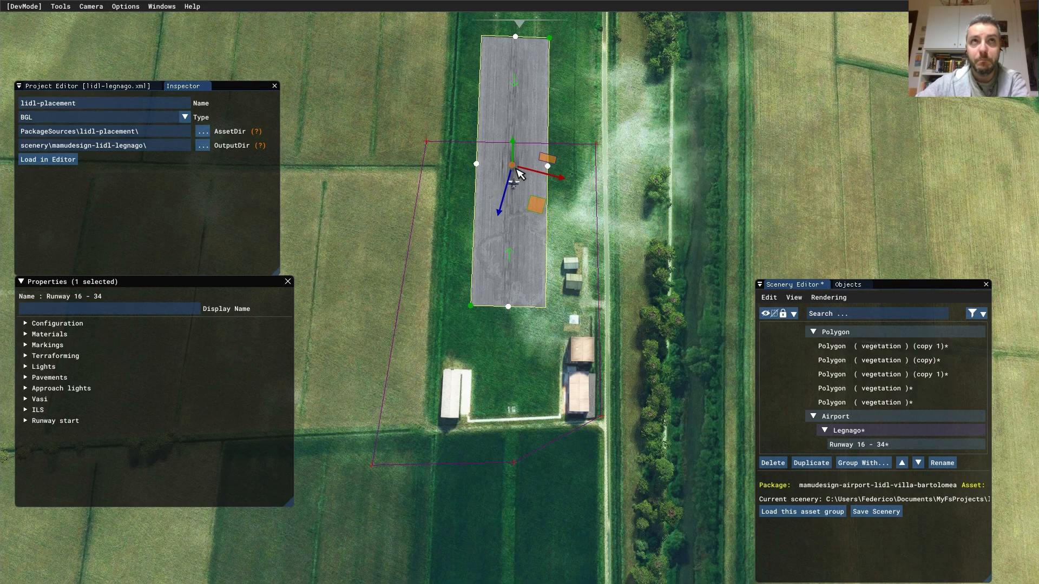
pyautogui.press('space')
pyautogui.moveTo(536, 220)
pyautogui.mouseDown()
pyautogui.moveTo(560, 208)
pyautogui.moveTo(529, 211)
pyautogui.mouseUp()
pyautogui.press('space')
pyautogui.moveTo(512, 166)
pyautogui.mouseDown()
pyautogui.moveTo(547, 168)
pyautogui.moveTo(517, 173)
pyautogui.mouseUp()
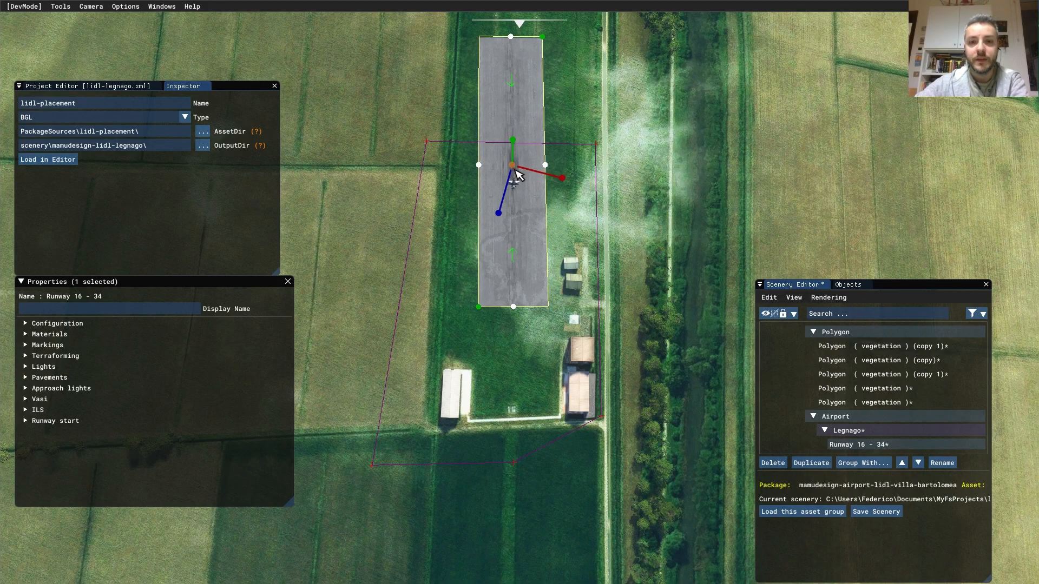
pyautogui.hotkey('ctrl', 'z')
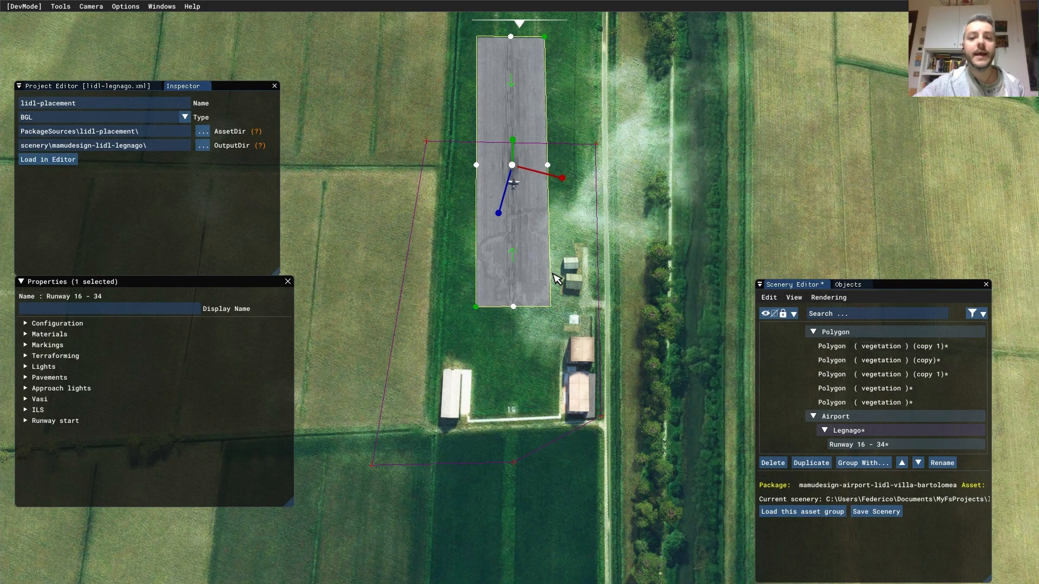
# - Look straight down and pan north until the strip's north end is in view
pyautogui.scroll(-2, 553, 117)
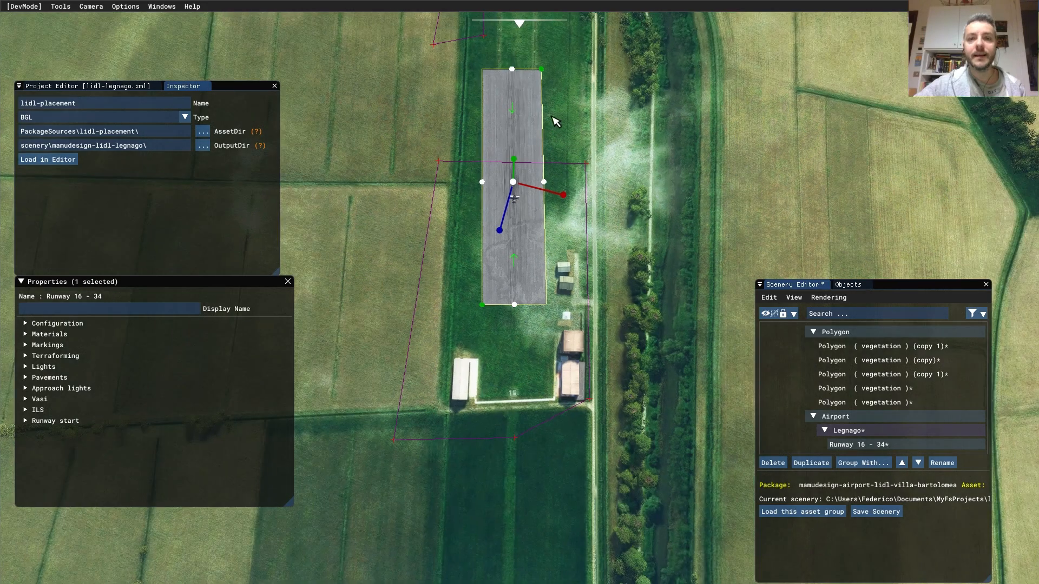
pyautogui.moveTo(553, 117); pyautogui.dragTo(552, 155, button='right')
pyautogui.moveTo(481, 348); pyautogui.dragTo(569, 329, button='middle')
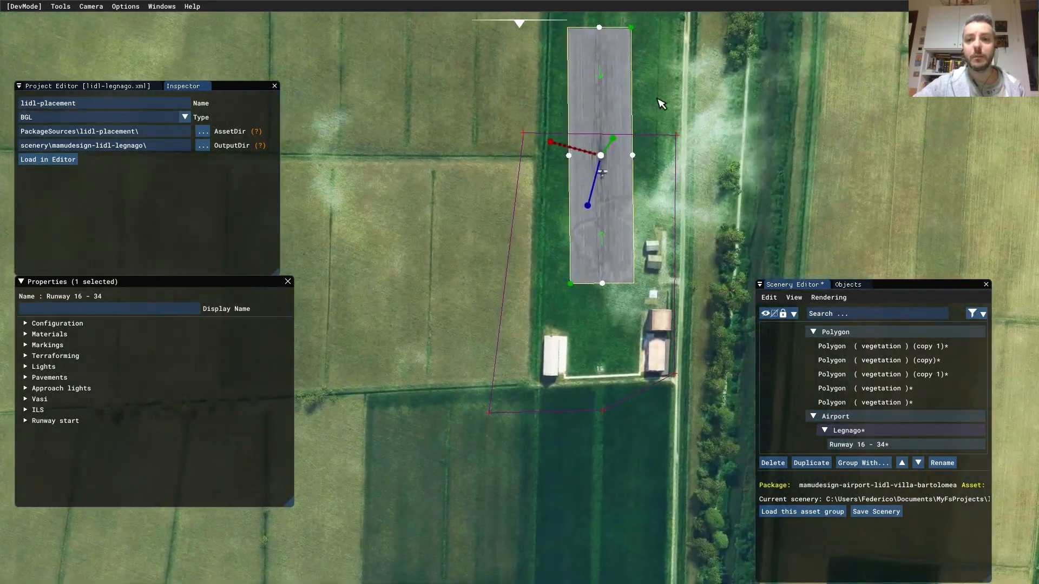
pyautogui.moveTo(660, 76); pyautogui.dragTo(660, 100, button='right')
pyautogui.moveTo(661, 101); pyautogui.dragTo(494, 329, button='middle')
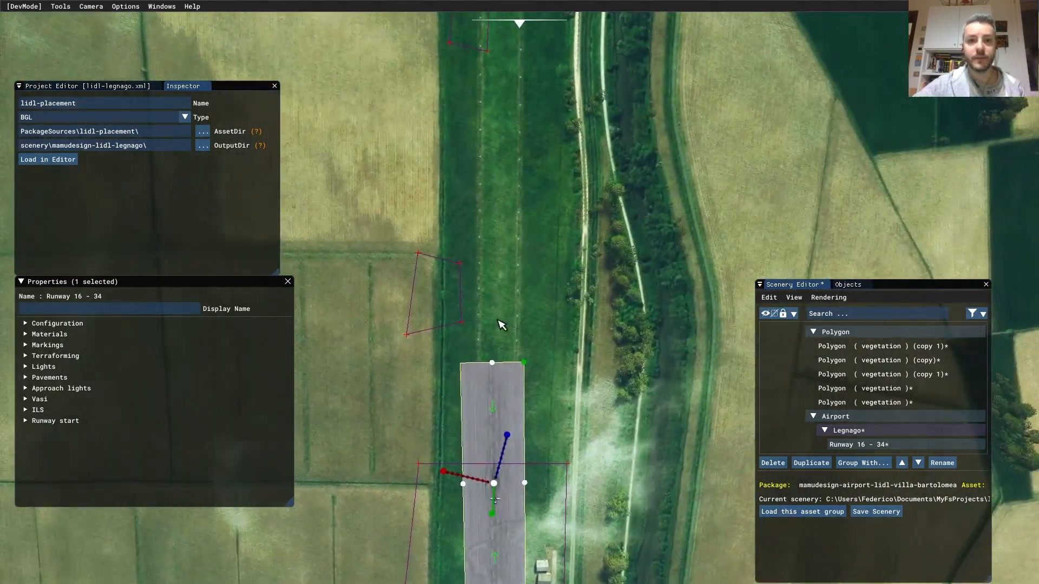
pyautogui.scroll(-3, 566, 287)
pyautogui.moveTo(566, 287); pyautogui.dragTo(538, 252, button='middle')
pyautogui.scroll(-2, 518, 189)
pyautogui.moveTo(502, 216); pyautogui.dragTo(452, 269, button='middle')
# - Drag the runway's north end point far north along the strip, then center it top-down
pyautogui.click(438, 409)
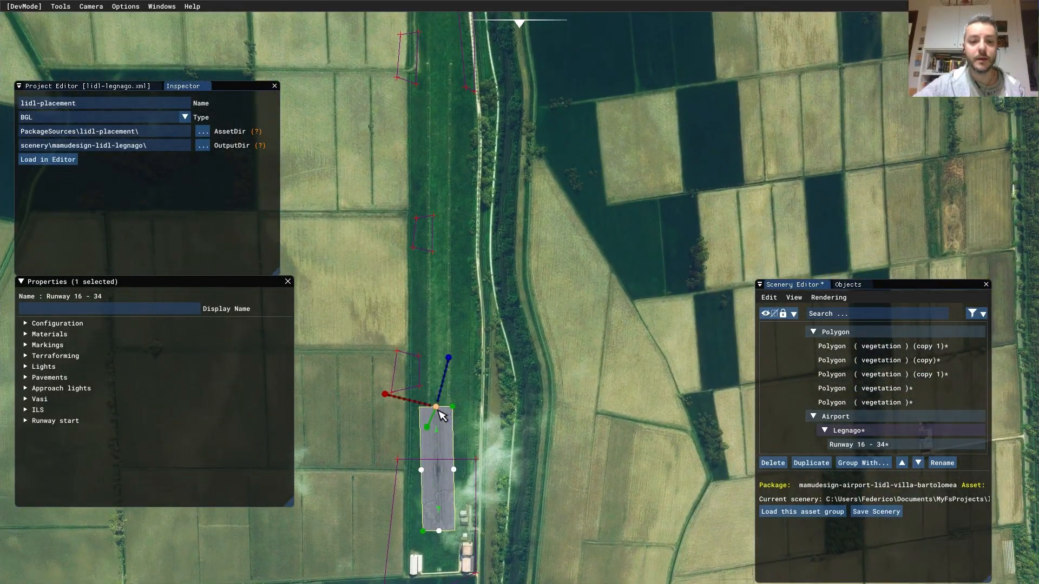
pyautogui.press('space')
pyautogui.moveTo(407, 373); pyautogui.dragTo(395, 36)
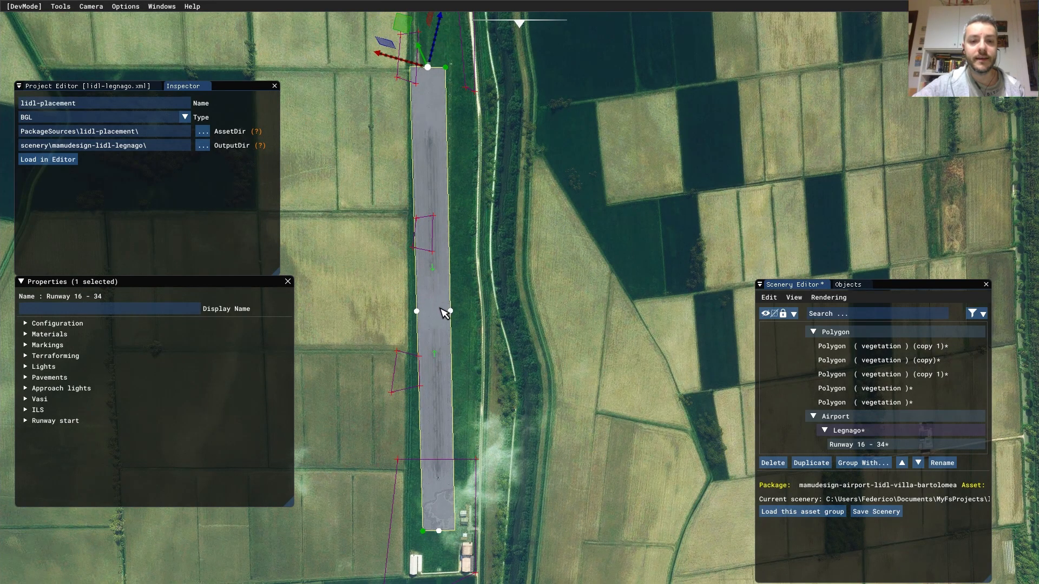
pyautogui.click(443, 165)
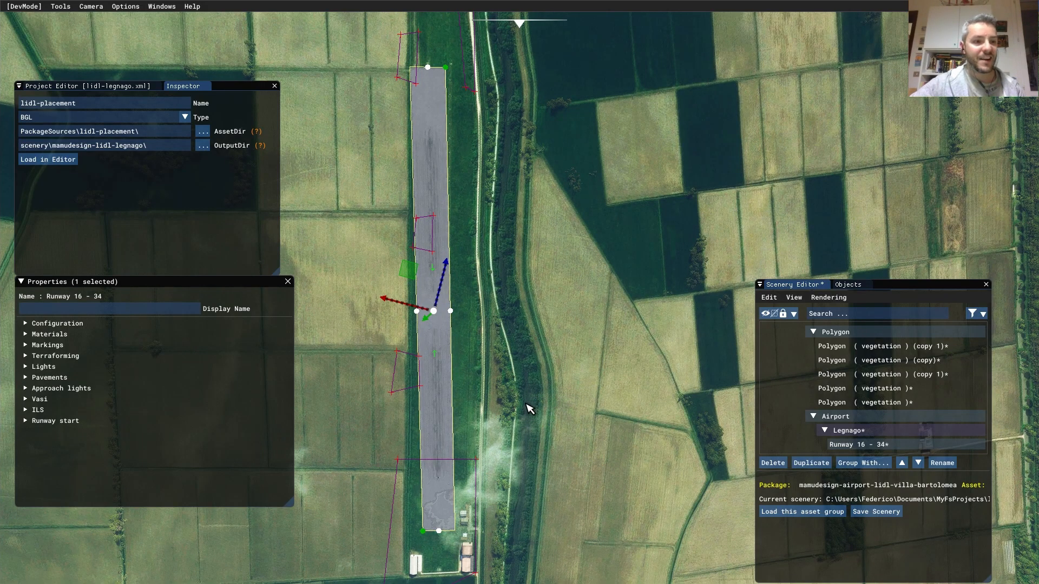
pyautogui.moveTo(526, 404); pyautogui.dragTo(522, 389, button='right')
pyautogui.moveTo(488, 272); pyautogui.dragTo(498, 177, button='middle')
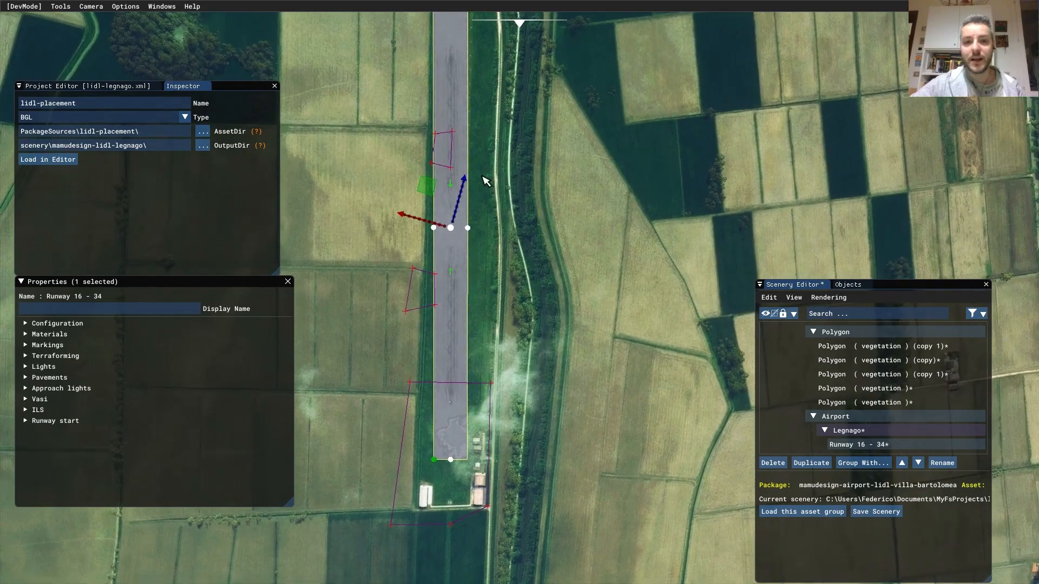
pyautogui.moveTo(543, 267); pyautogui.dragTo(568, 234, button='middle')
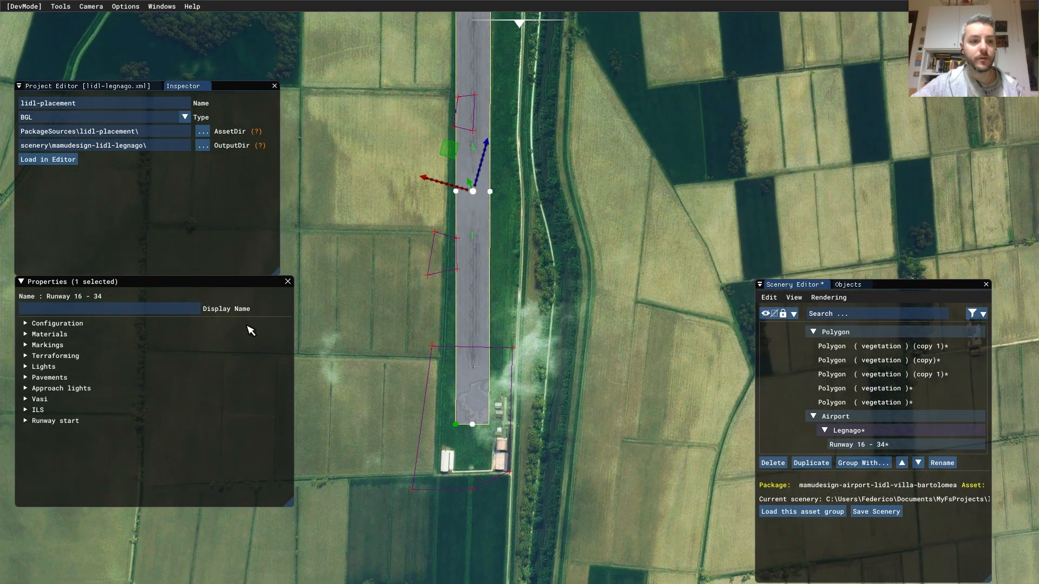
# - Tick Transparent in the runway's Materials so its asphalt becomes see-through
pyautogui.click(49, 377)
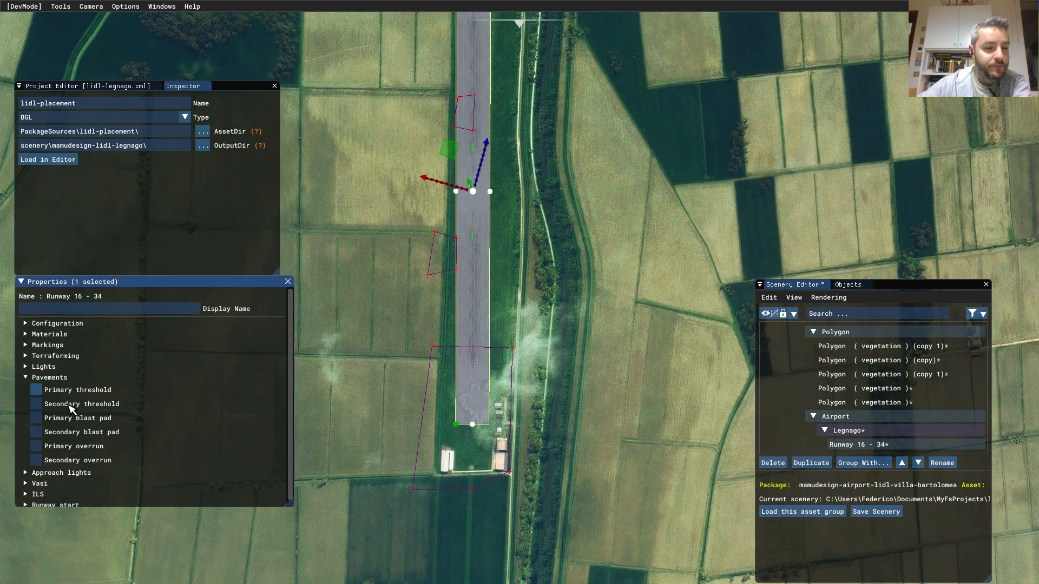
pyautogui.click(30, 378)
pyautogui.click(65, 334)
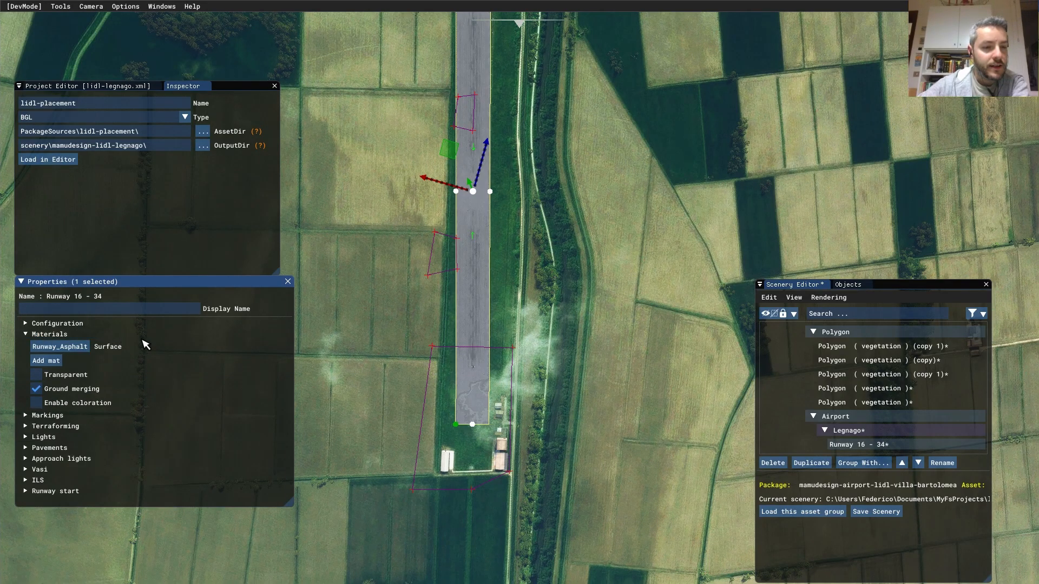
pyautogui.click(36, 375)
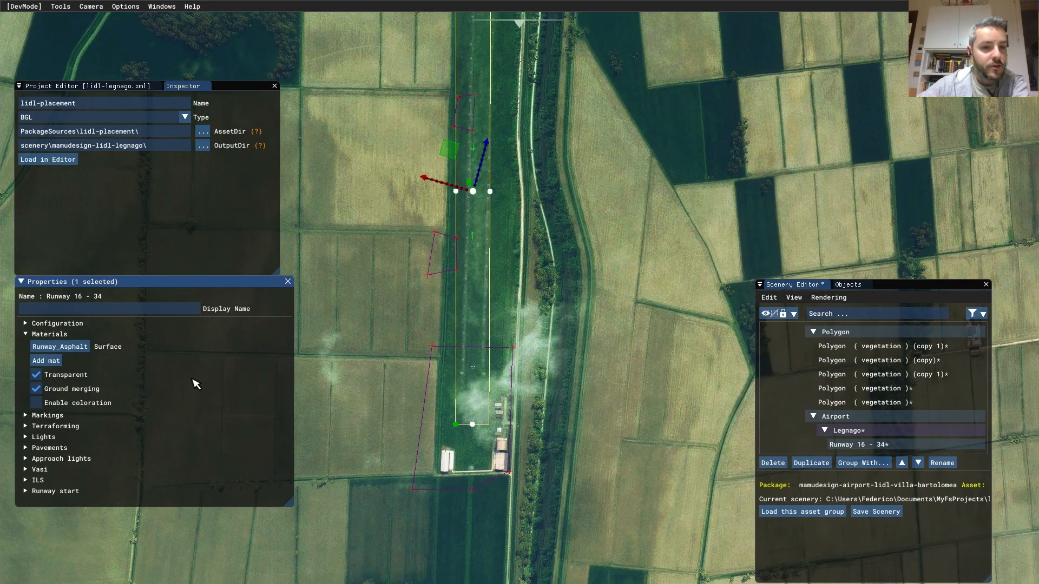
pyautogui.scroll(5, 525, 303)
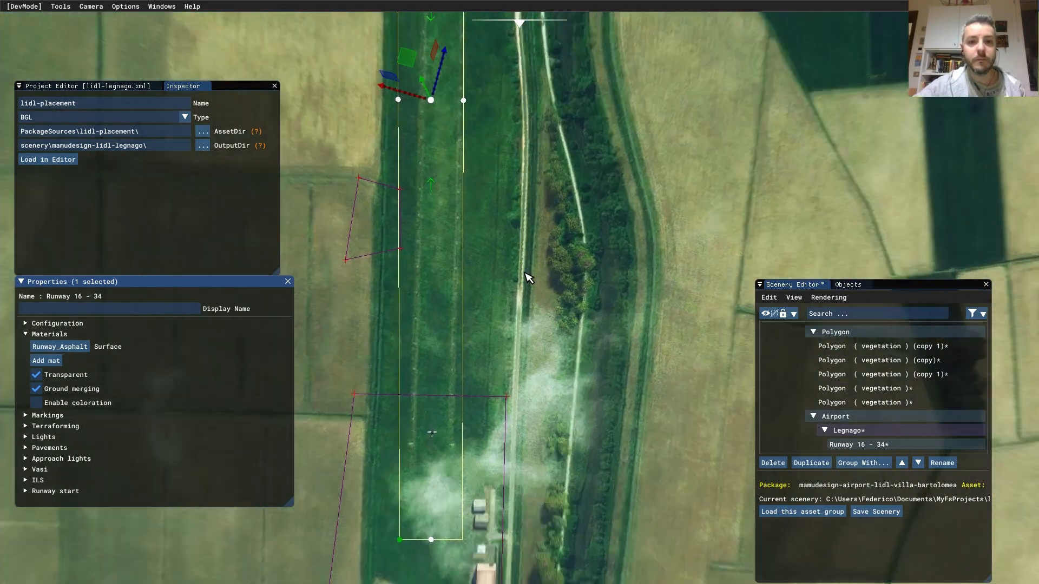
# - Narrow Runway 16 - 34 by dragging its left edge inward, then shift its other end onto the grass
pyautogui.moveTo(498, 205); pyautogui.dragTo(450, 315, button='middle')
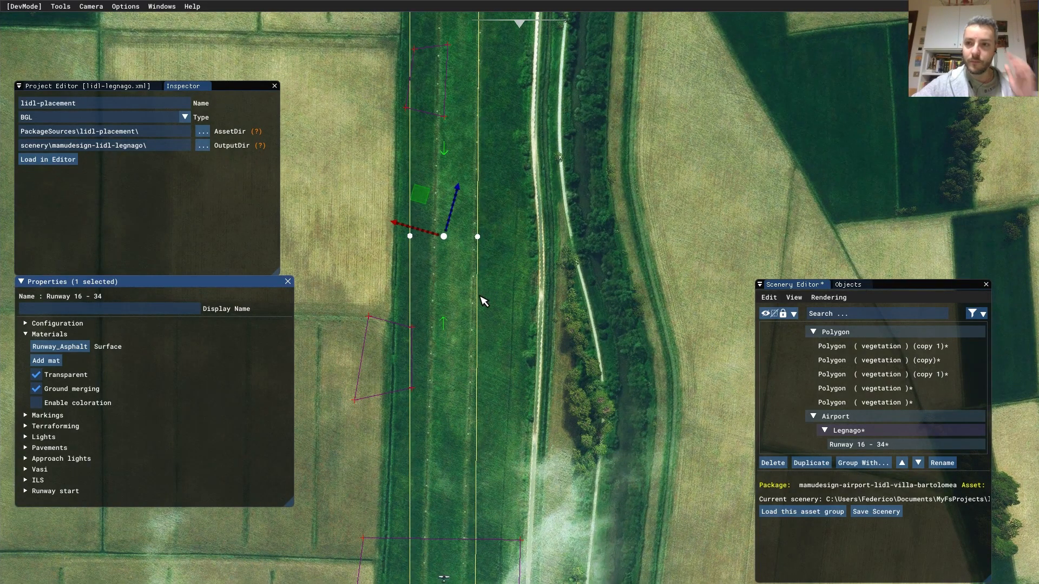
pyautogui.click(414, 239)
pyautogui.scroll(-1, 533, 281)
pyautogui.moveTo(503, 194); pyautogui.dragTo(569, 322, button='middle')
pyautogui.moveTo(476, 323); pyautogui.dragTo(420, 379, button='middle')
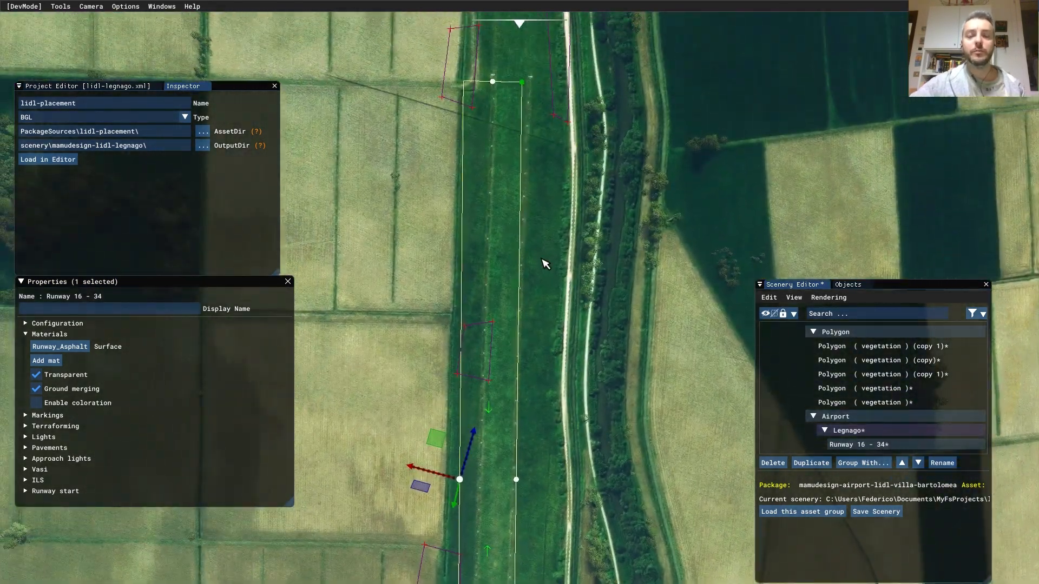
pyautogui.moveTo(547, 247); pyautogui.dragTo(539, 173, button='middle')
pyautogui.moveTo(397, 373); pyautogui.dragTo(414, 370)
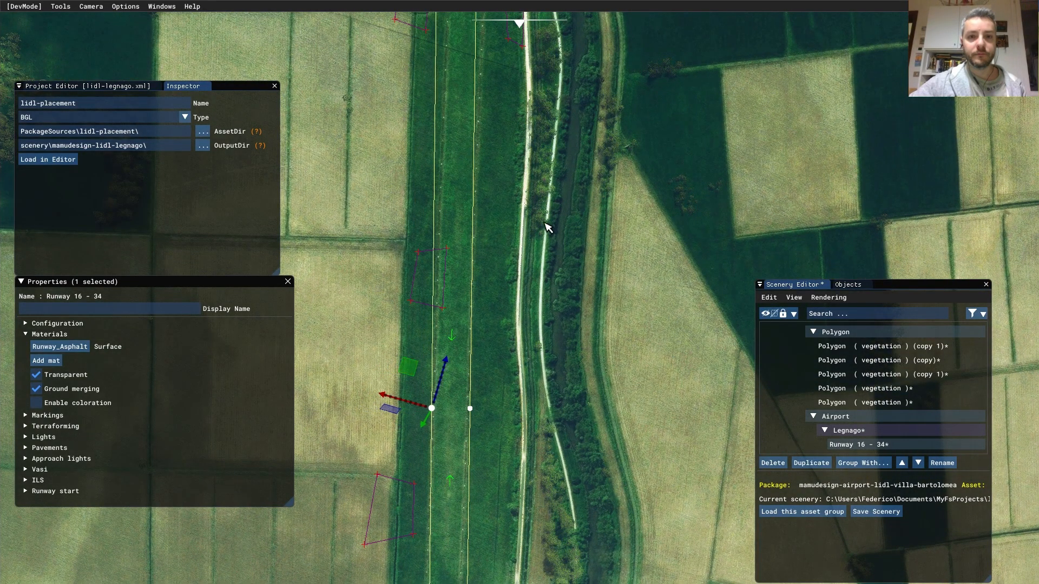
pyautogui.moveTo(545, 225); pyautogui.dragTo(529, 309, button='middle')
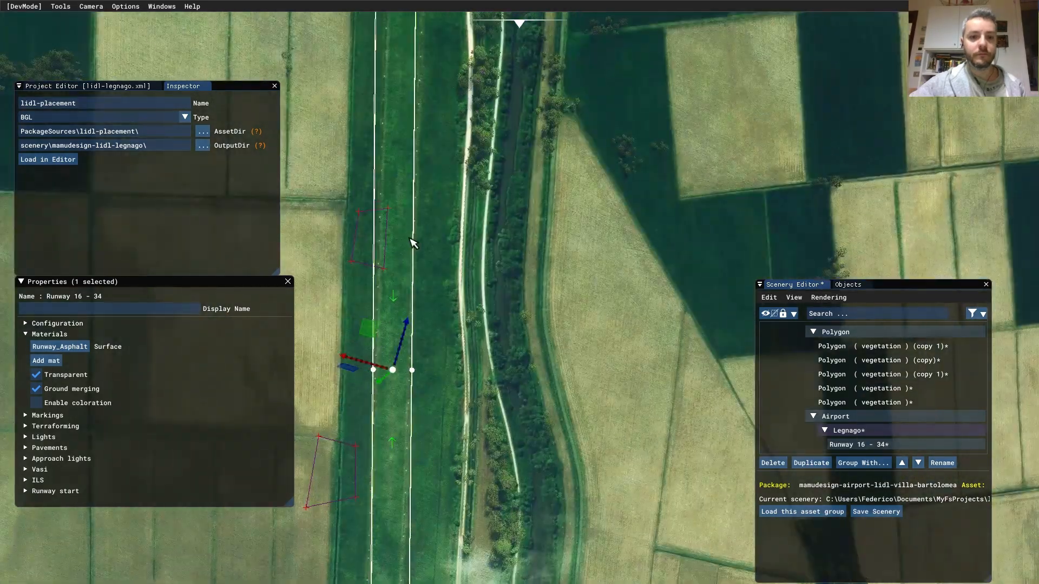
pyautogui.click(392, 369)
pyautogui.moveTo(416, 327); pyautogui.dragTo(420, 330)
pyautogui.click(329, 427)
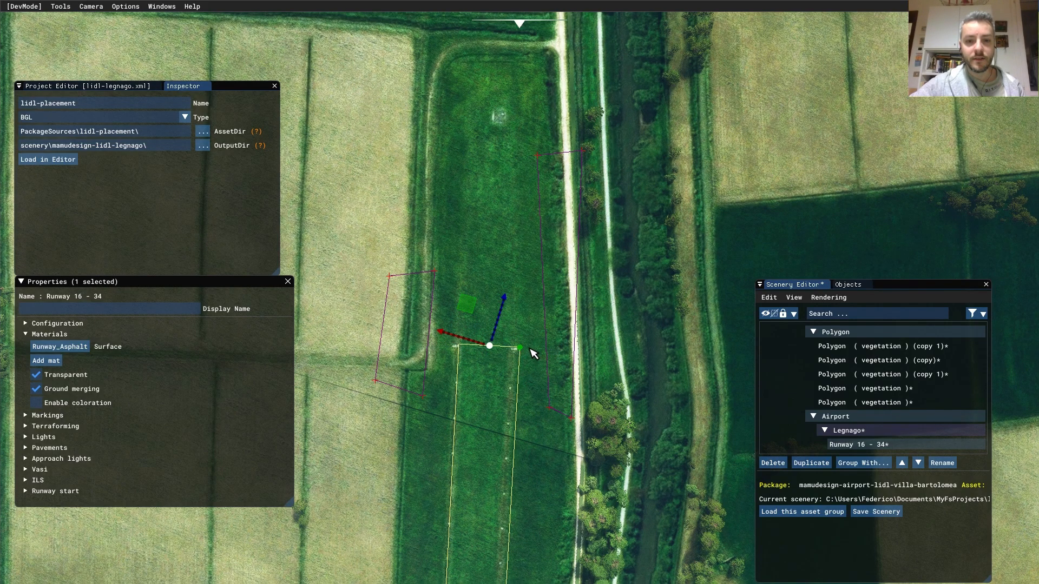
pyautogui.moveTo(505, 311); pyautogui.dragTo(504, 311)
# - Pull the runway's south end northward so it begins well north of the hangars
pyautogui.scroll(-1, 533, 485)
pyautogui.moveTo(532, 486); pyautogui.dragTo(552, 179, button='middle')
pyautogui.moveTo(410, 383); pyautogui.dragTo(602, 226, button='middle')
pyautogui.moveTo(482, 324); pyautogui.dragTo(642, 99, button='middle')
pyautogui.scroll(3, 427, 422)
pyautogui.moveTo(433, 420); pyautogui.dragTo(456, 348, button='middle')
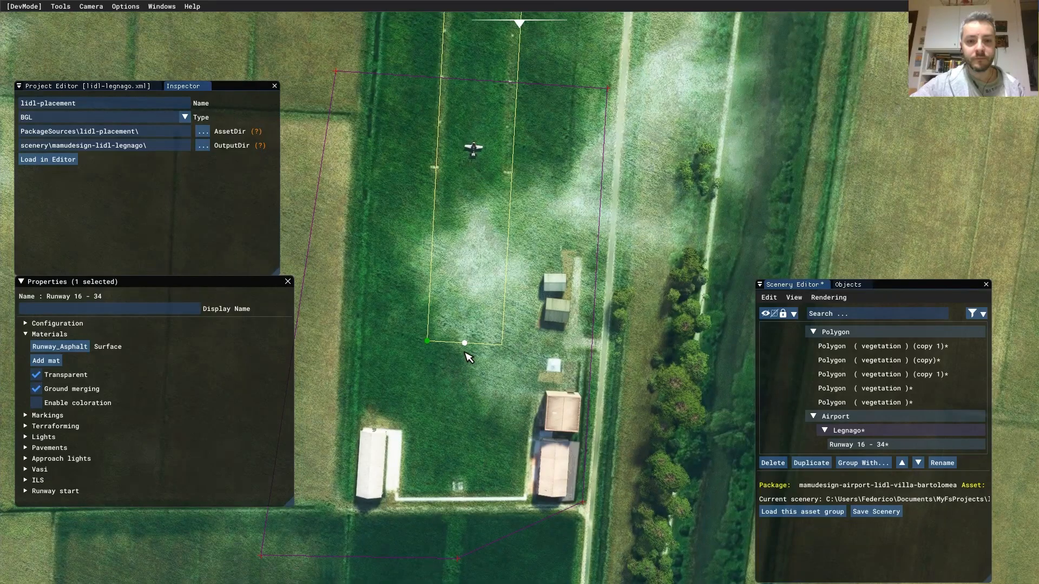
pyautogui.click(469, 351)
pyautogui.click(479, 341)
pyautogui.click(467, 343)
pyautogui.moveTo(450, 314); pyautogui.dragTo(479, 140)
pyautogui.scroll(-2, 494, 302)
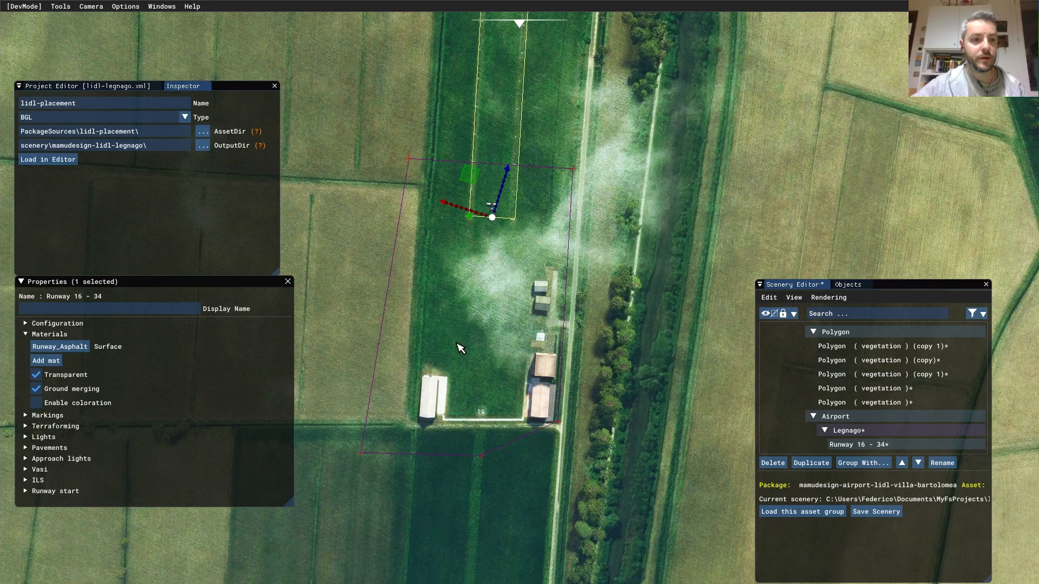
# - Expand Configuration to show the Pavements options and frame the runway from the hangars to its north end
pyautogui.click(42, 323)
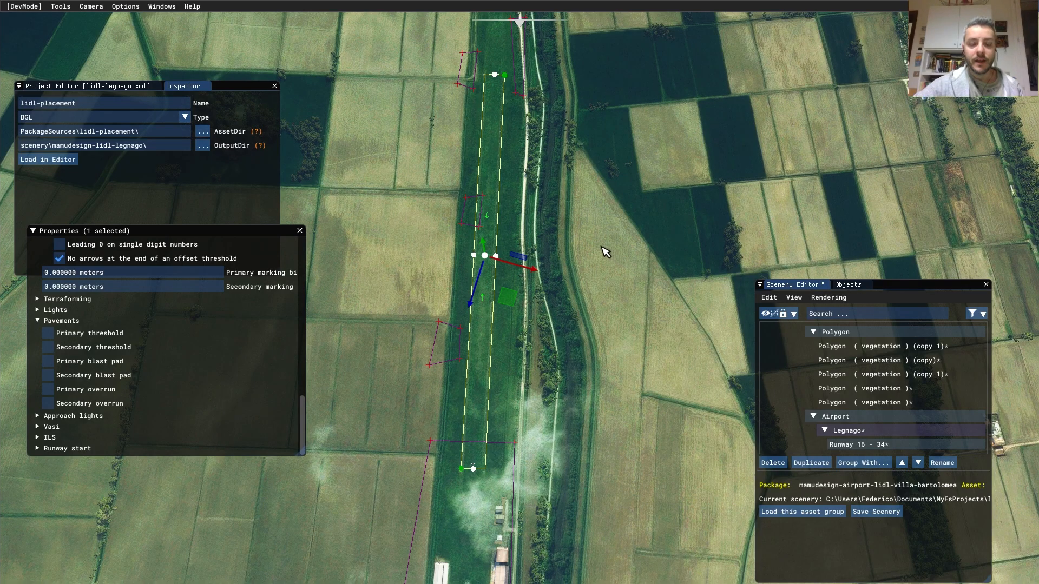
pyautogui.moveTo(567, 308); pyautogui.dragTo(597, 227, button='middle')
pyautogui.scroll(2, 543, 450)
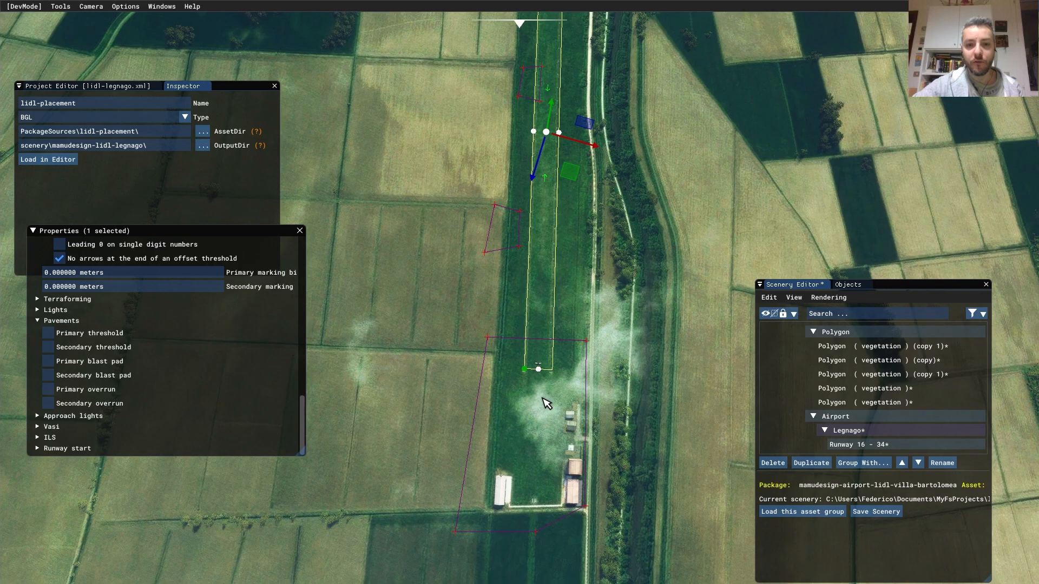
pyautogui.scroll(2, 549, 527)
pyautogui.moveTo(550, 527); pyautogui.dragTo(562, 343, button='middle')
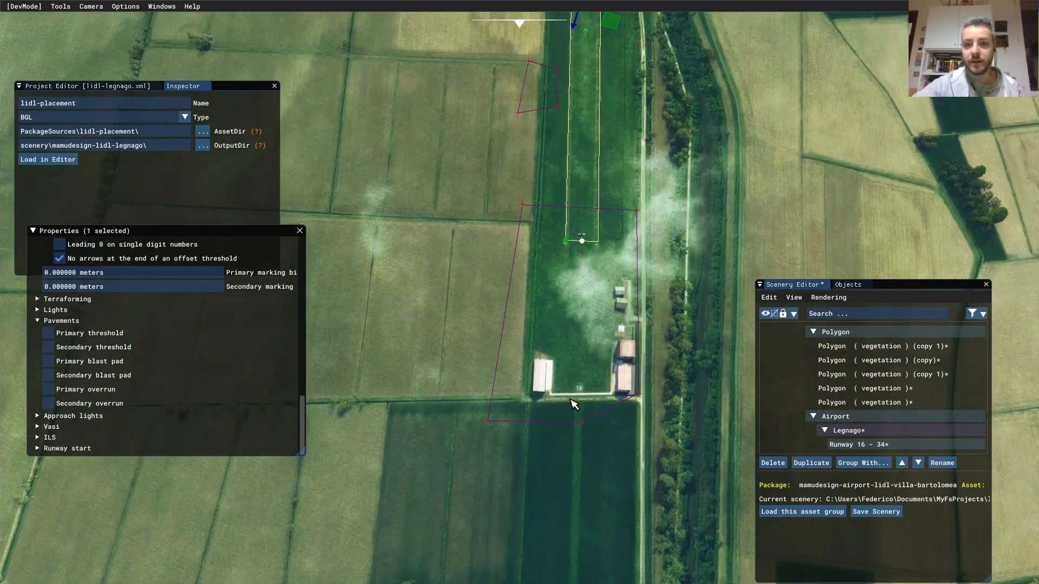
pyautogui.moveTo(653, 113); pyautogui.dragTo(579, 400, button='middle')
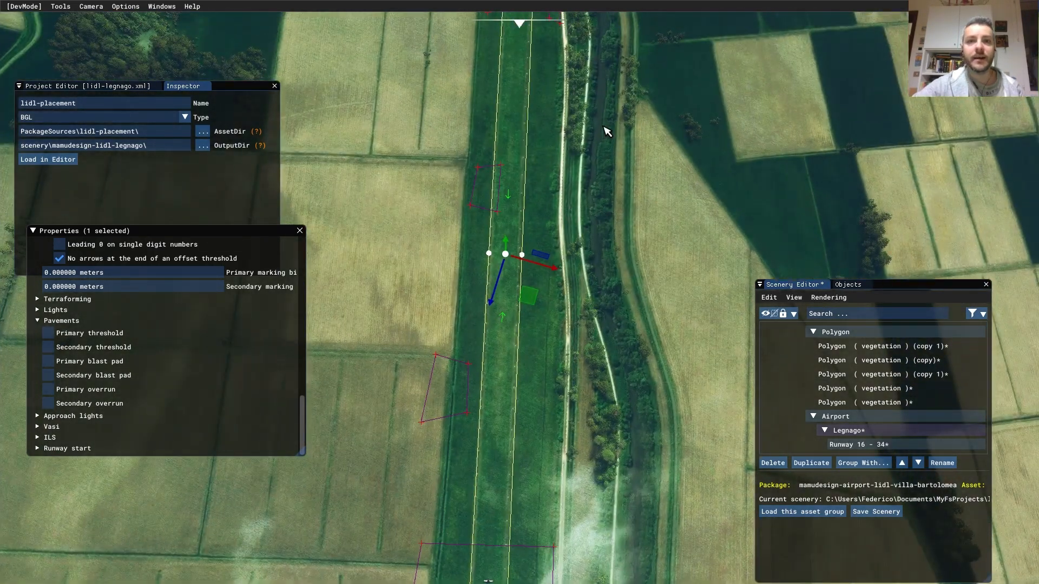
pyautogui.moveTo(607, 134); pyautogui.dragTo(682, 481, button='middle')
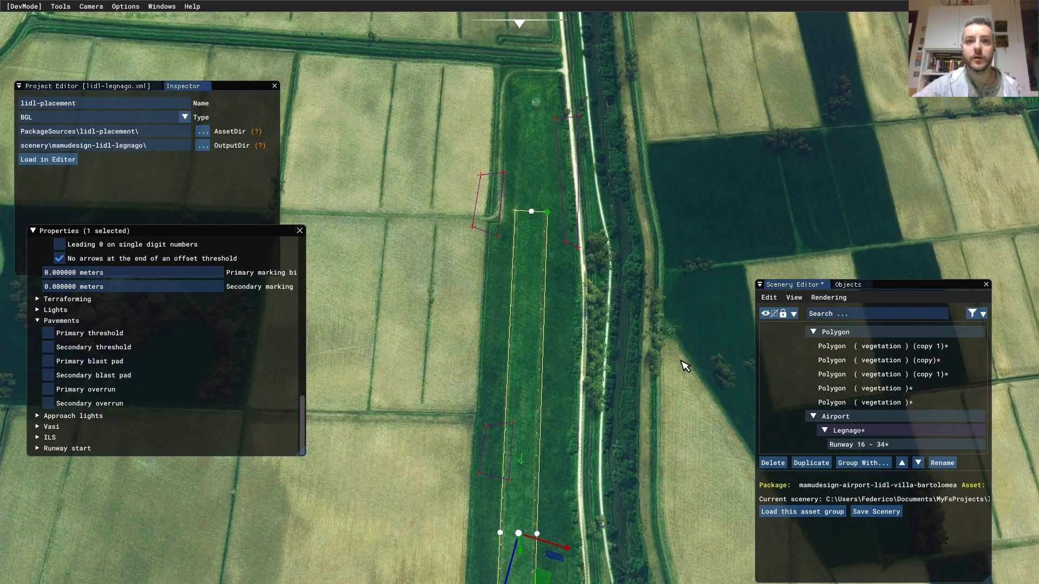
pyautogui.scroll(-5, 680, 411)
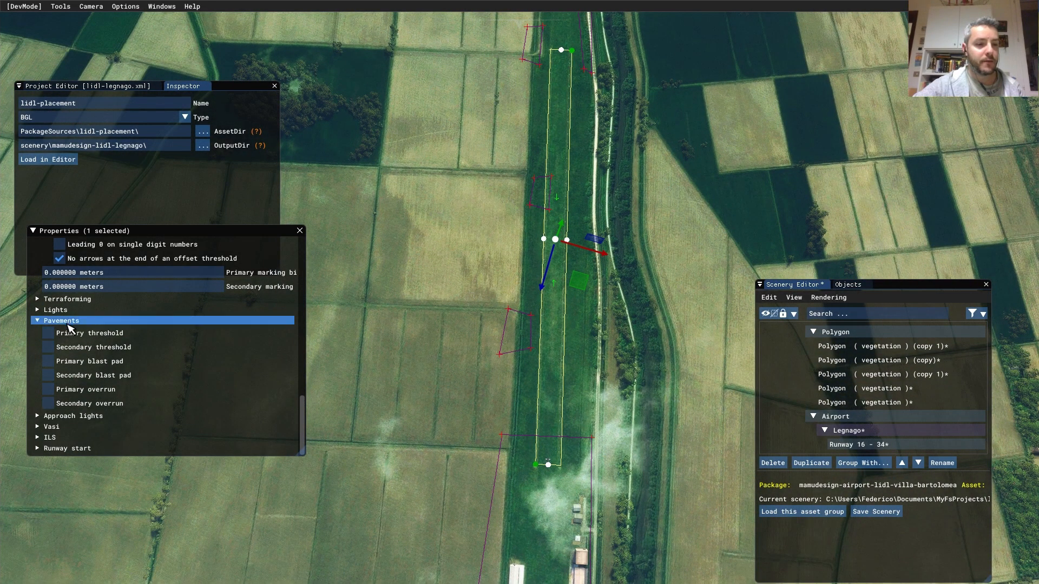
# - Enable the primary and secondary overruns on Runway 16 - 34, each 150 meters long
pyautogui.click(108, 390)
pyautogui.scroll(-2, 107, 422)
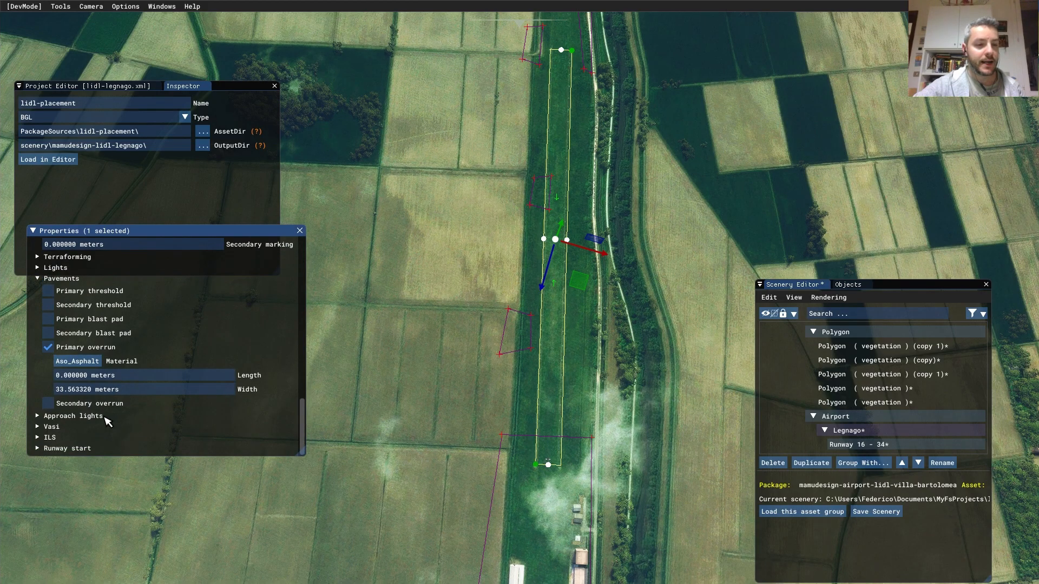
pyautogui.click(100, 403)
pyautogui.doubleClick(128, 378)
pyautogui.write('150')
pyautogui.press('Return')
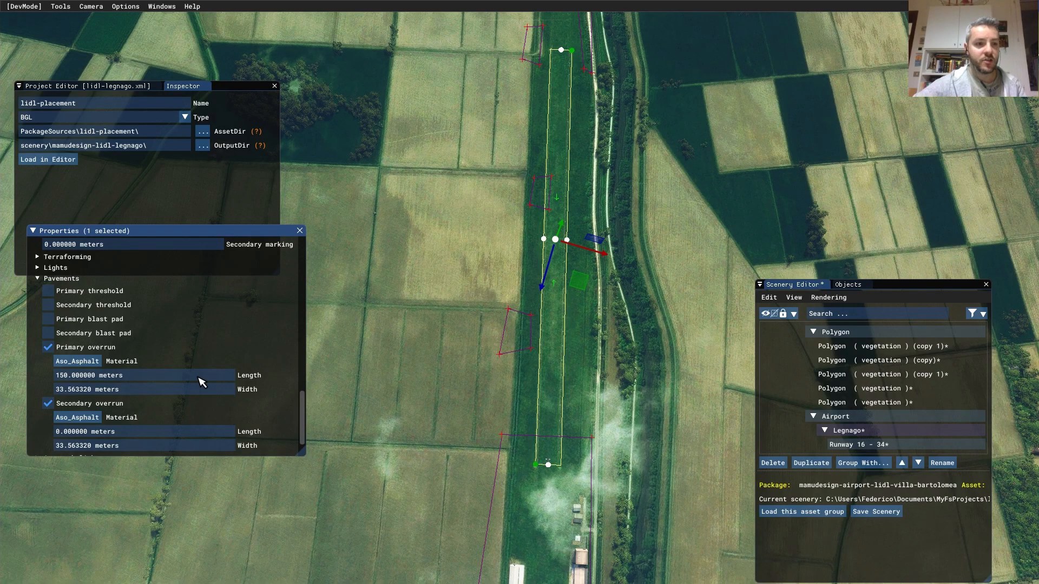
pyautogui.doubleClick(142, 438)
pyautogui.write('150')
pyautogui.press('Return')
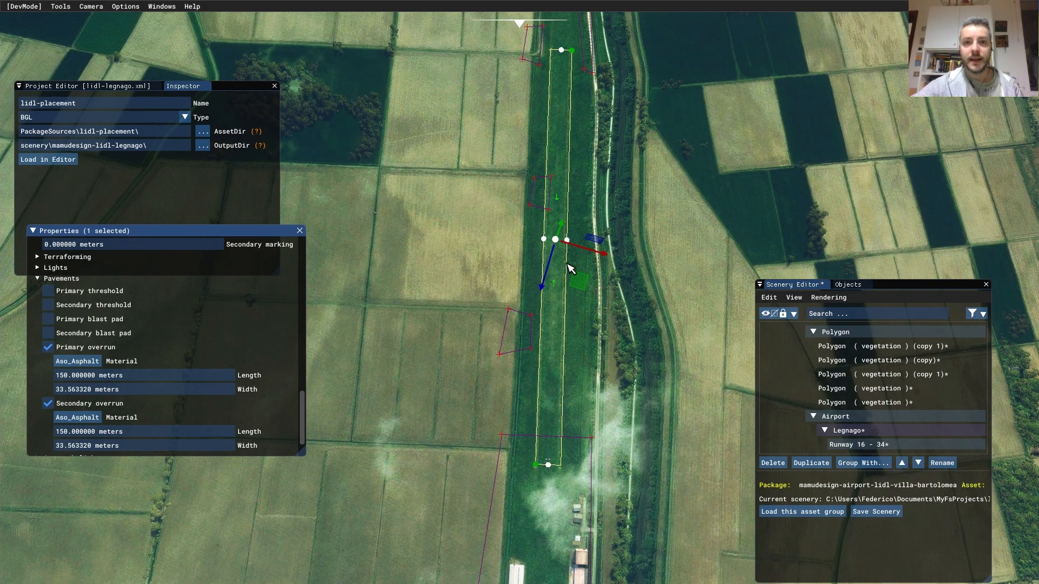
# - Toggle transparency off to inspect the asphalt and overruns, then choose Save Scenery
pyautogui.scroll(10, 165, 354)
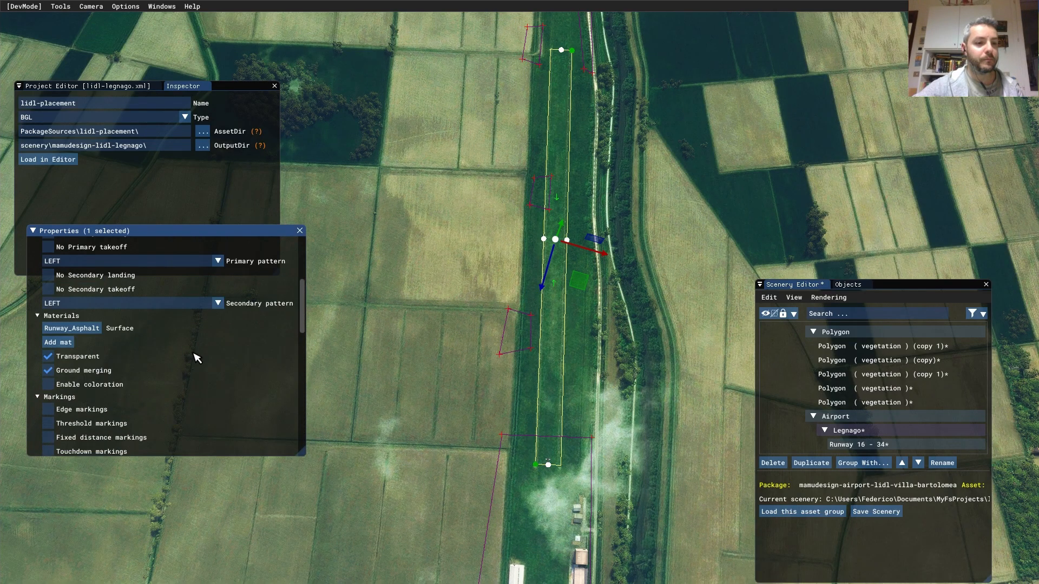
pyautogui.click(49, 356)
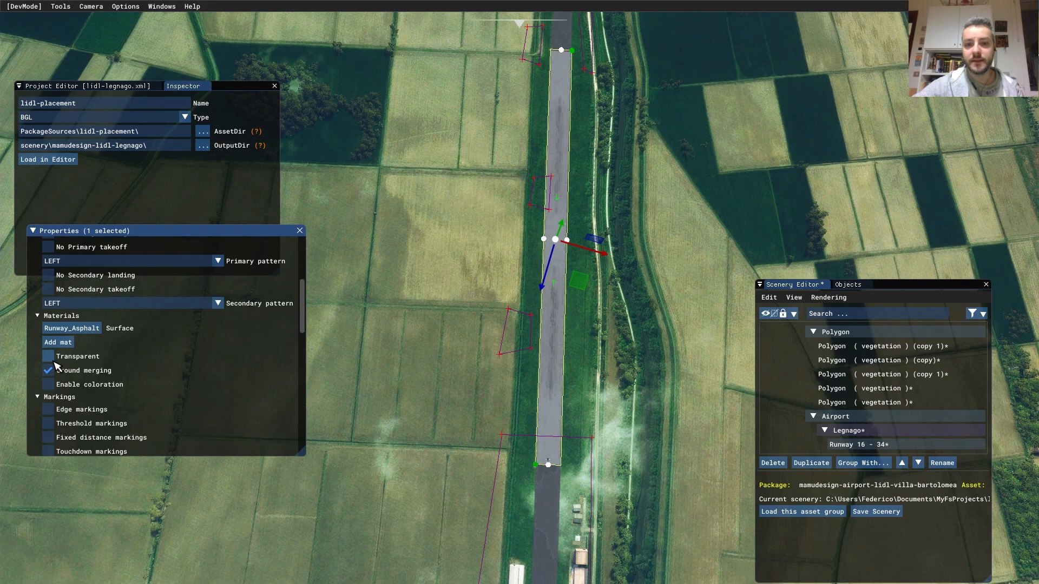
pyautogui.scroll(-2, 583, 494)
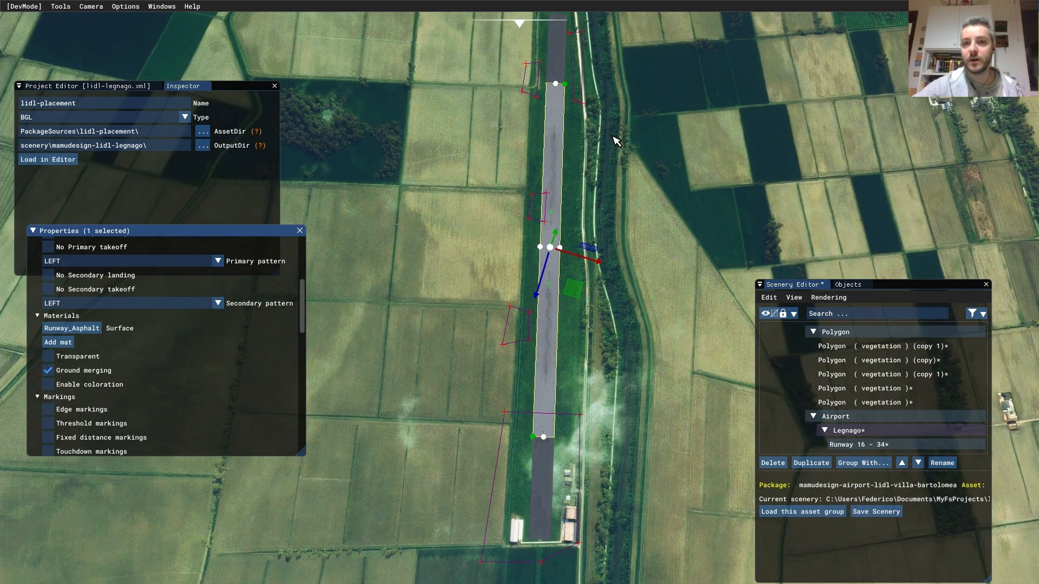
pyautogui.moveTo(590, 70); pyautogui.dragTo(548, 147, button='middle')
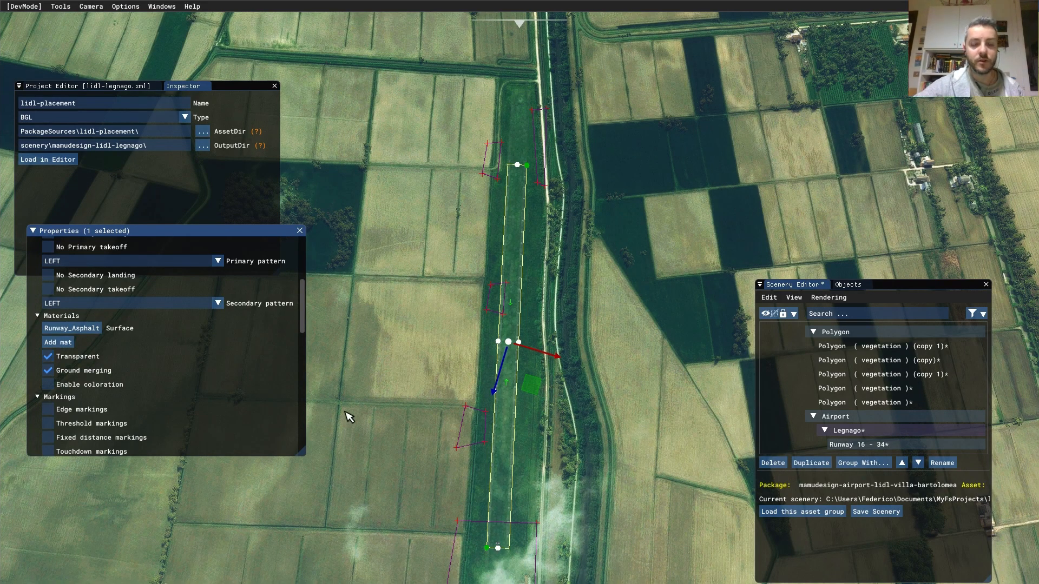
pyautogui.moveTo(640, 434); pyautogui.dragTo(632, 343, button='middle')
pyautogui.click(892, 512)
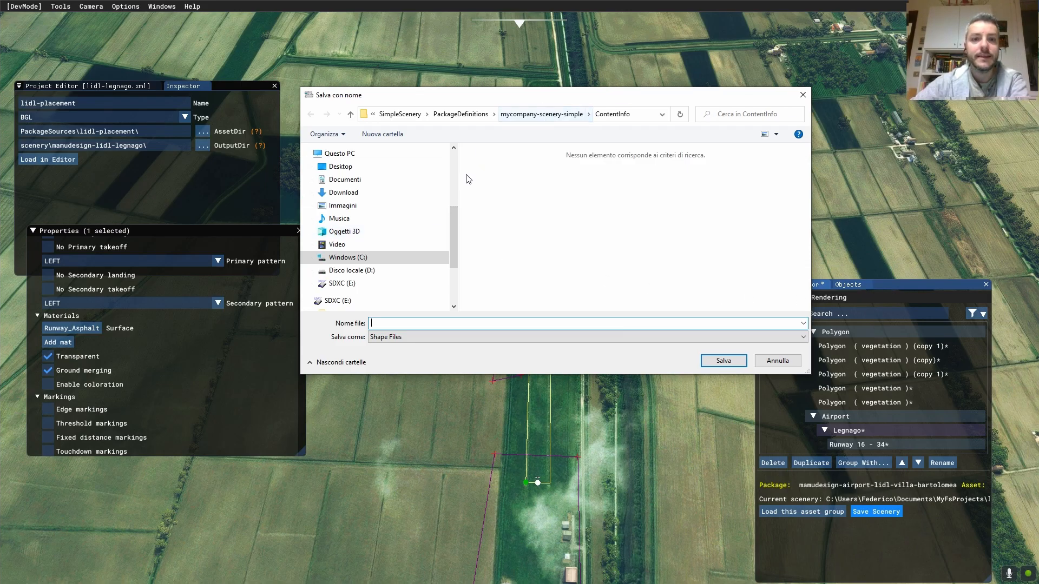
# - Browse from Documenti into MyFsProjects\lidl-legnago\PackageSources and its subfolders
pyautogui.moveTo(455, 218); pyautogui.dragTo(454, 176)
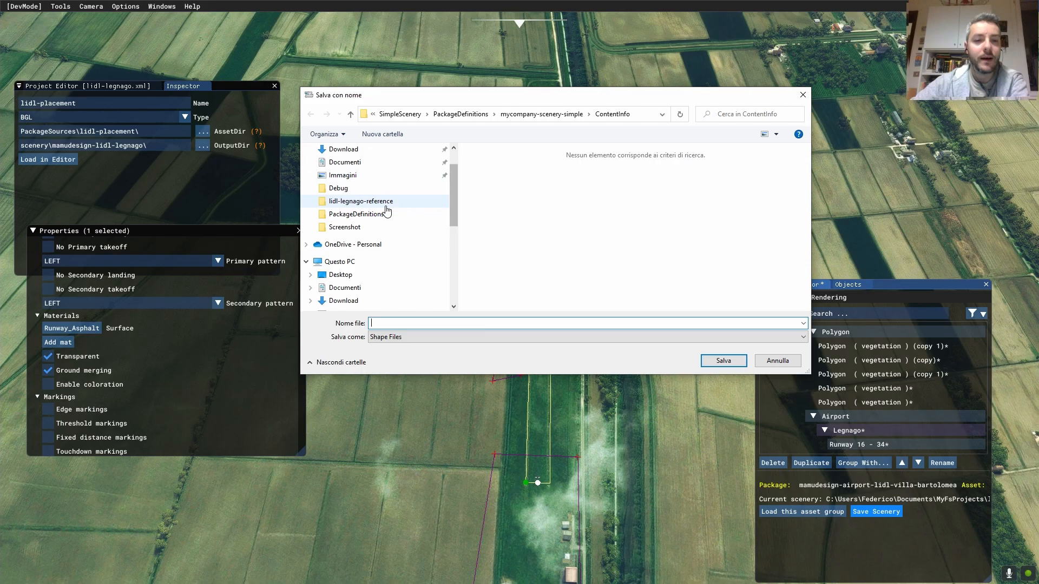
pyautogui.click(373, 115)
pyautogui.click(373, 114)
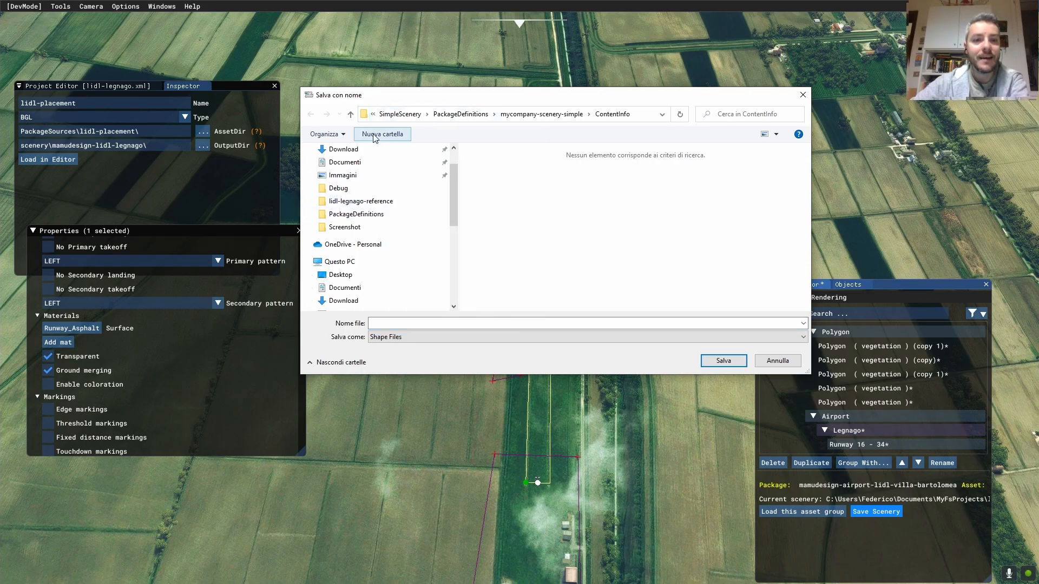
pyautogui.click(345, 162)
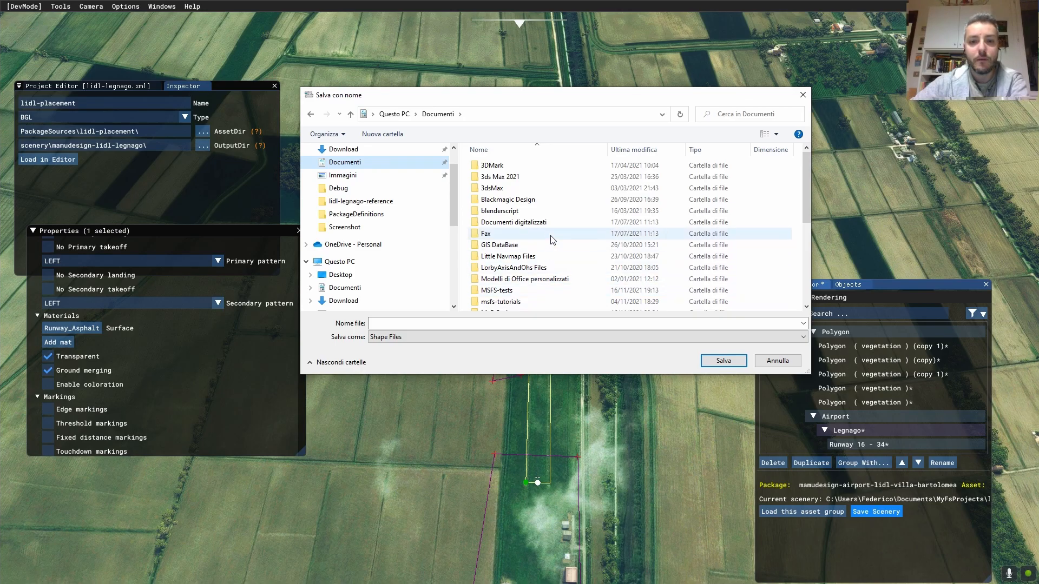
pyautogui.scroll(-1, 547, 265)
pyautogui.doubleClick(539, 279)
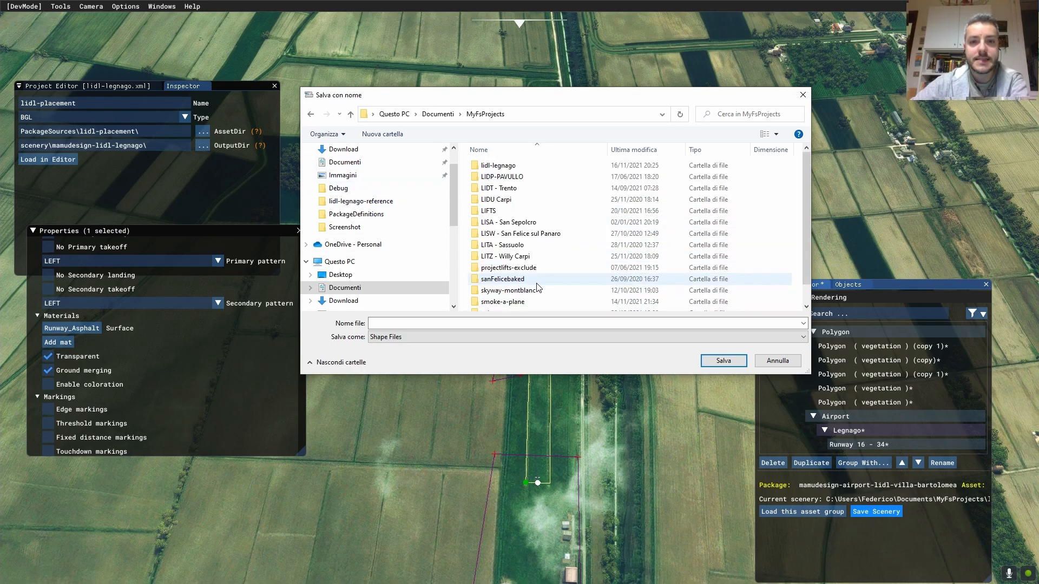
pyautogui.doubleClick(572, 168)
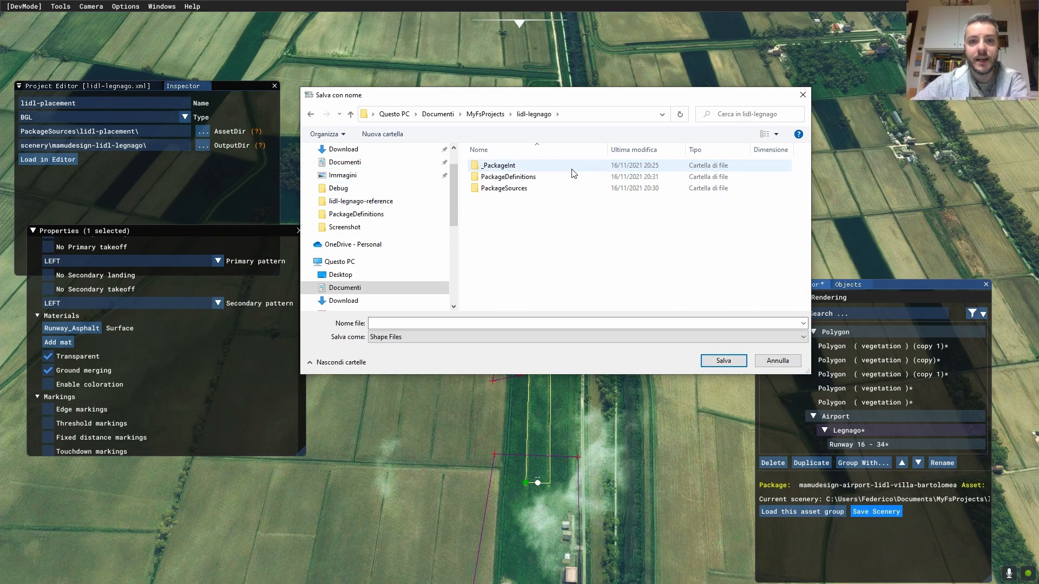
pyautogui.doubleClick(517, 189)
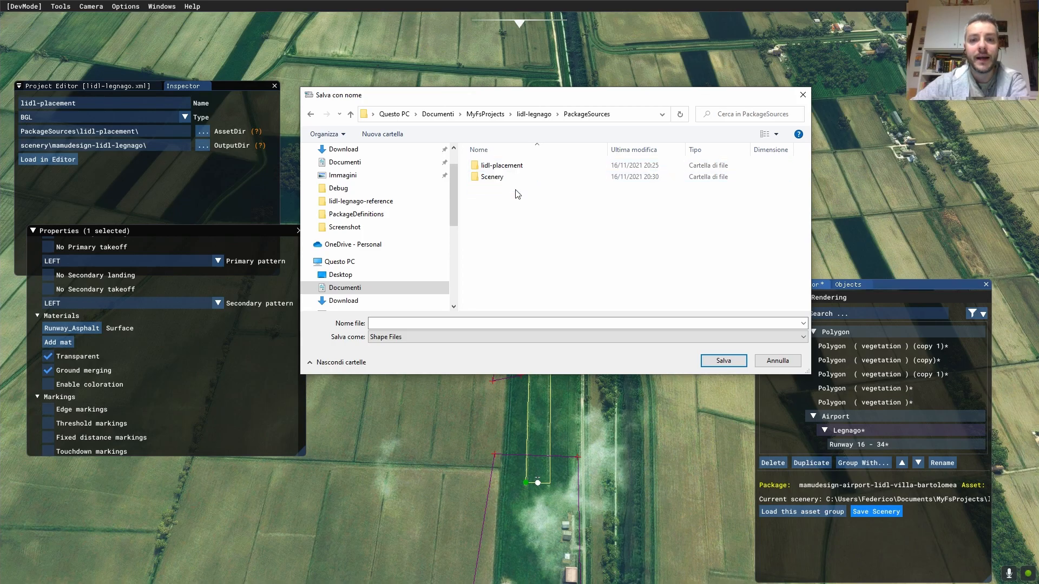
pyautogui.doubleClick(547, 178)
pyautogui.doubleClick(548, 166)
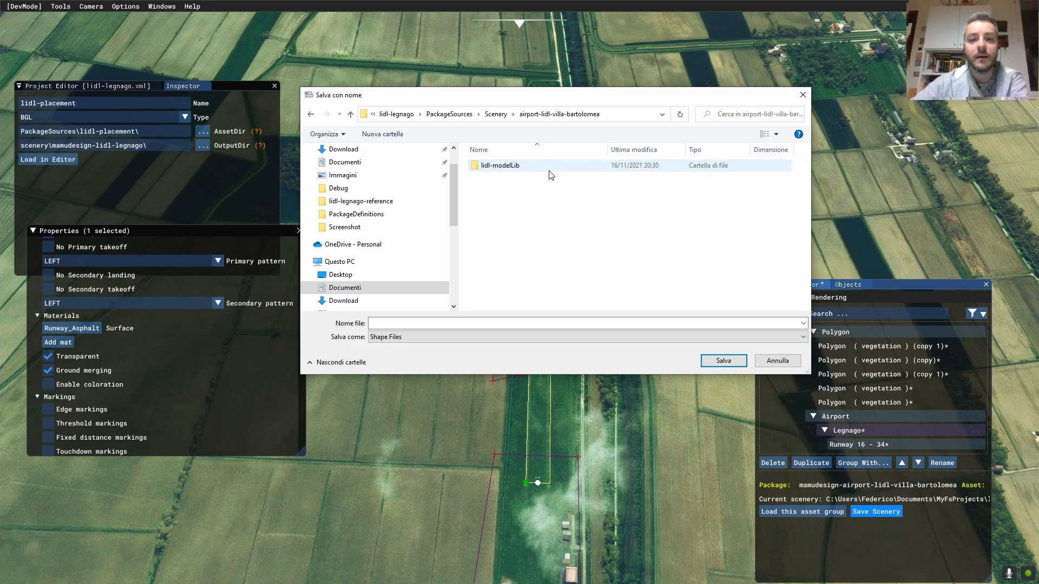
pyautogui.doubleClick(550, 166)
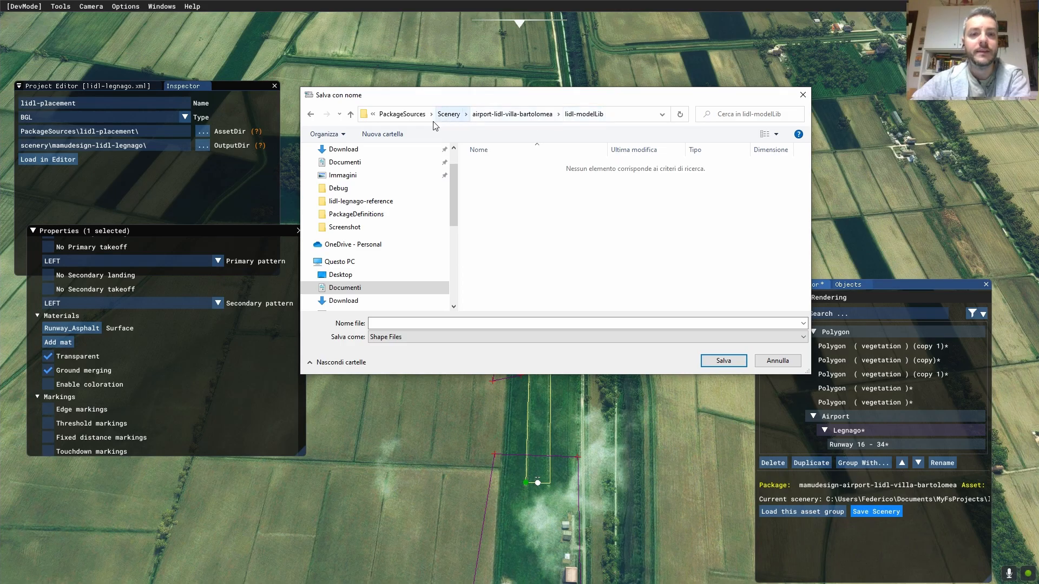
# - Save the shape files as lidl-shapes in PackageSources\lidl-placement
pyautogui.click(404, 115)
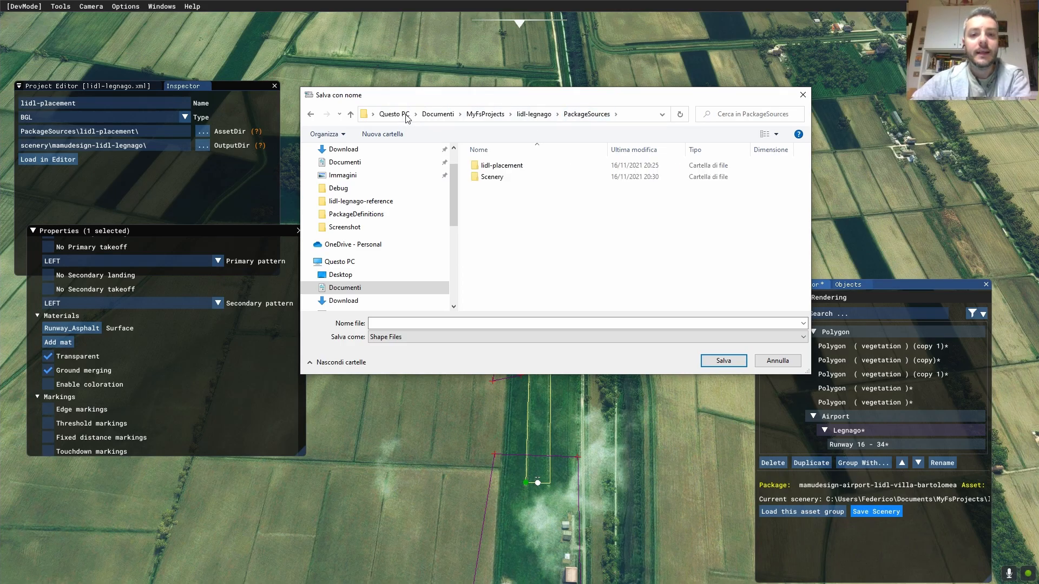
pyautogui.doubleClick(520, 171)
pyautogui.click(416, 323)
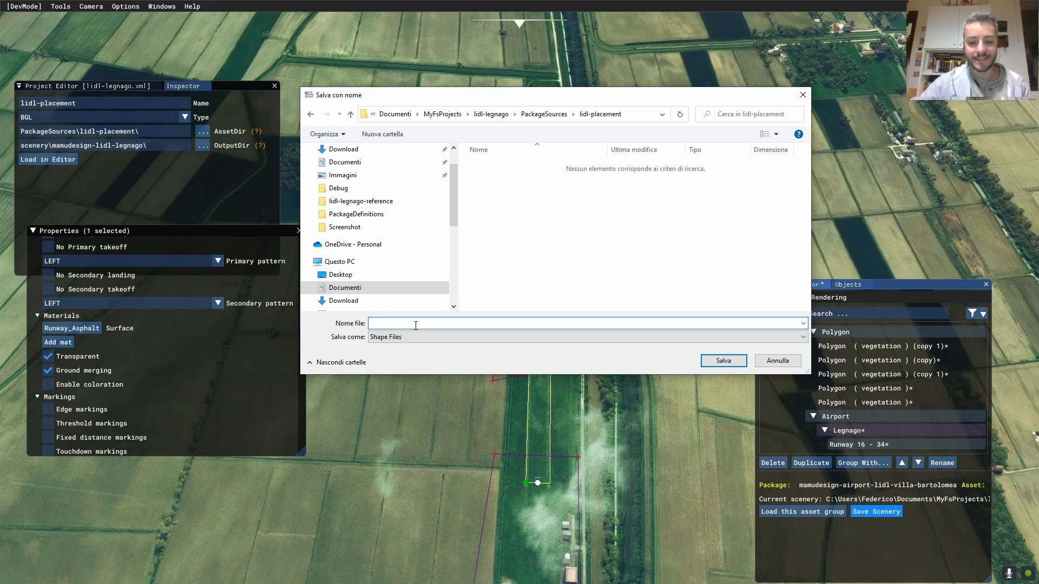
pyautogui.write('L')
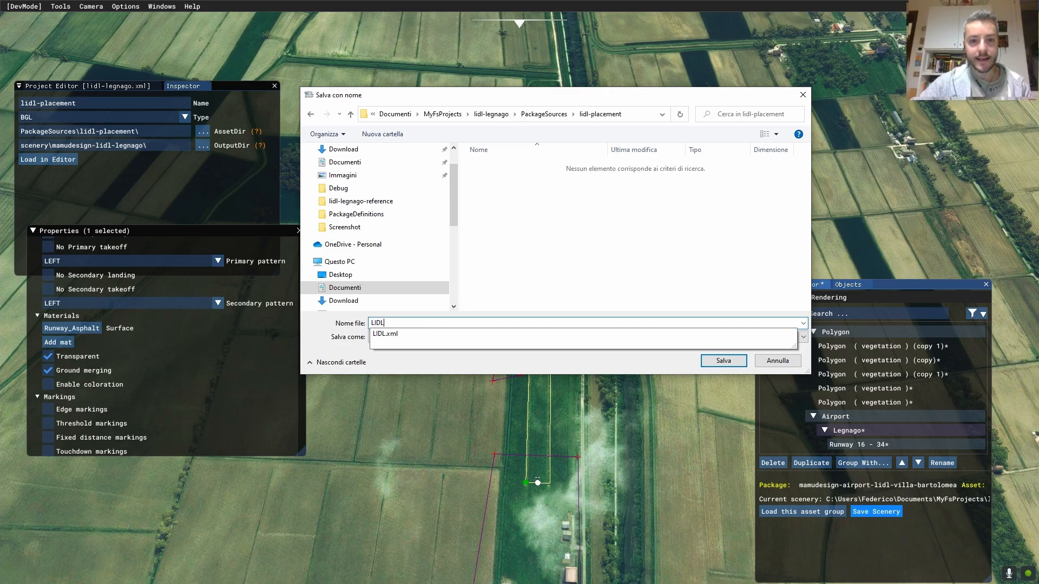
pyautogui.write('idl-shapes')
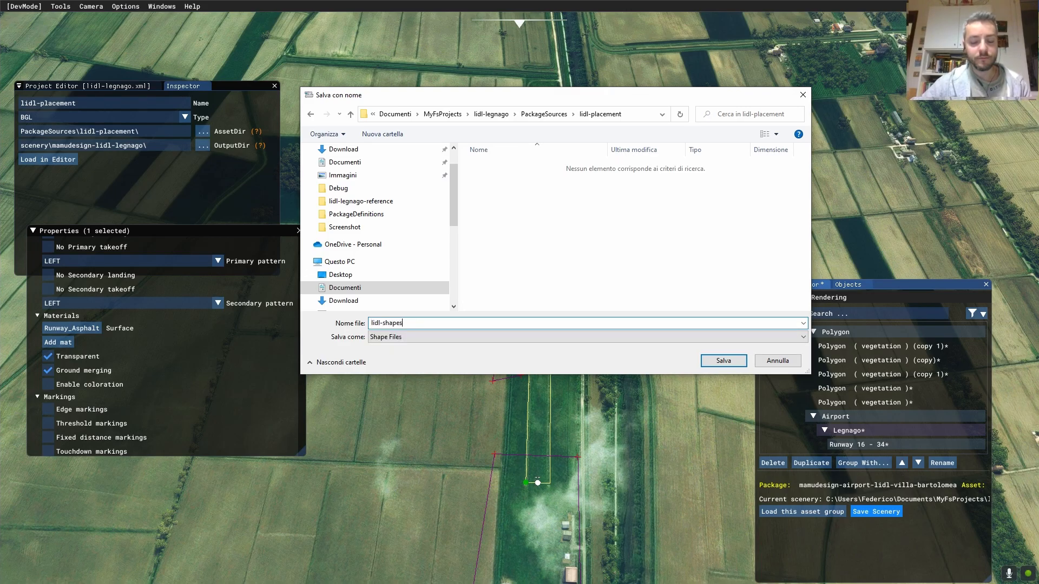
pyautogui.click(723, 361)
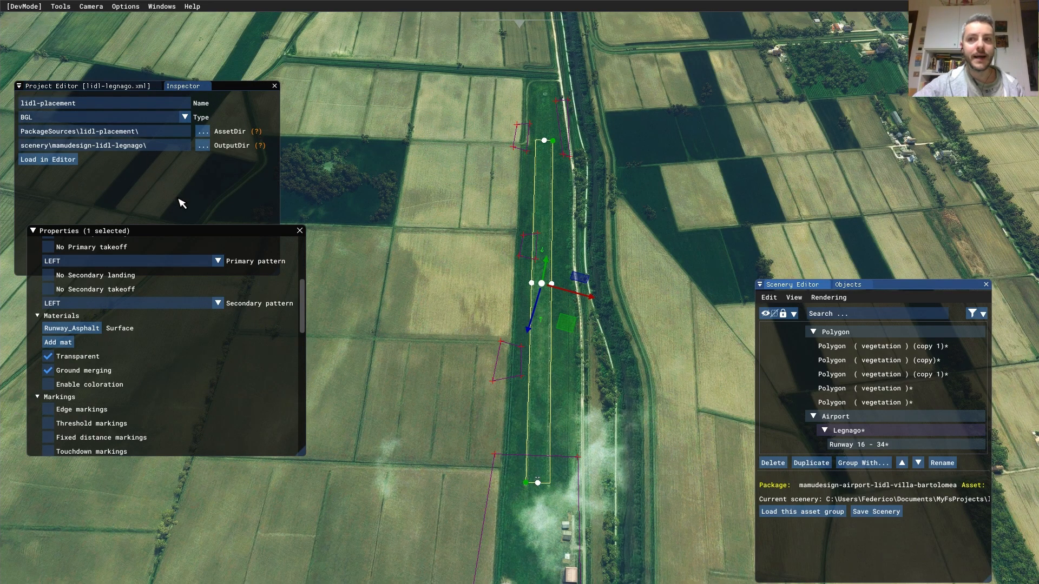
# - Select the lidl-modelLib asset group and bring up its AssetDir folder picker
pyautogui.click(108, 88)
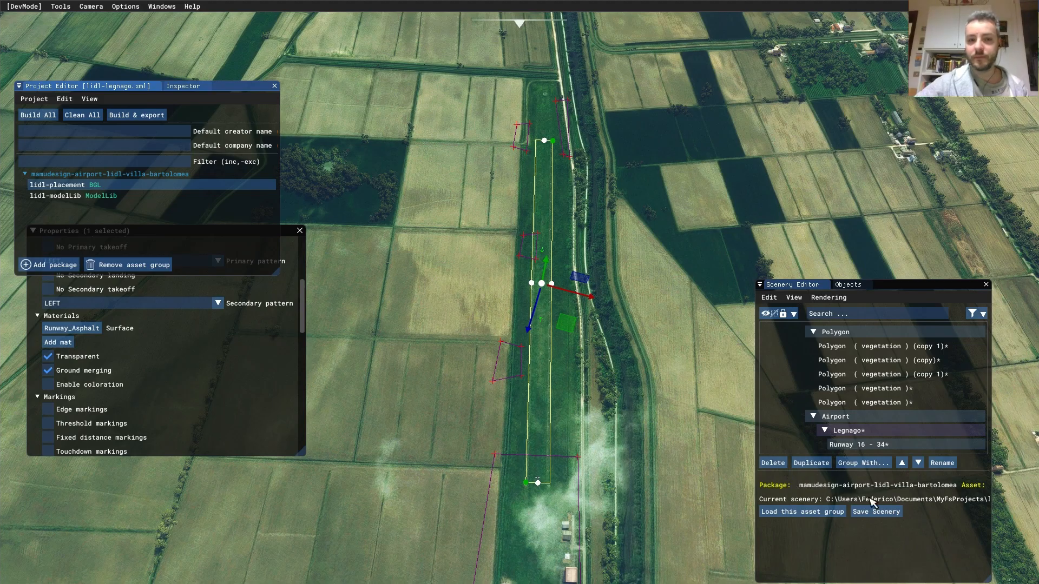
pyautogui.click(100, 196)
pyautogui.click(184, 87)
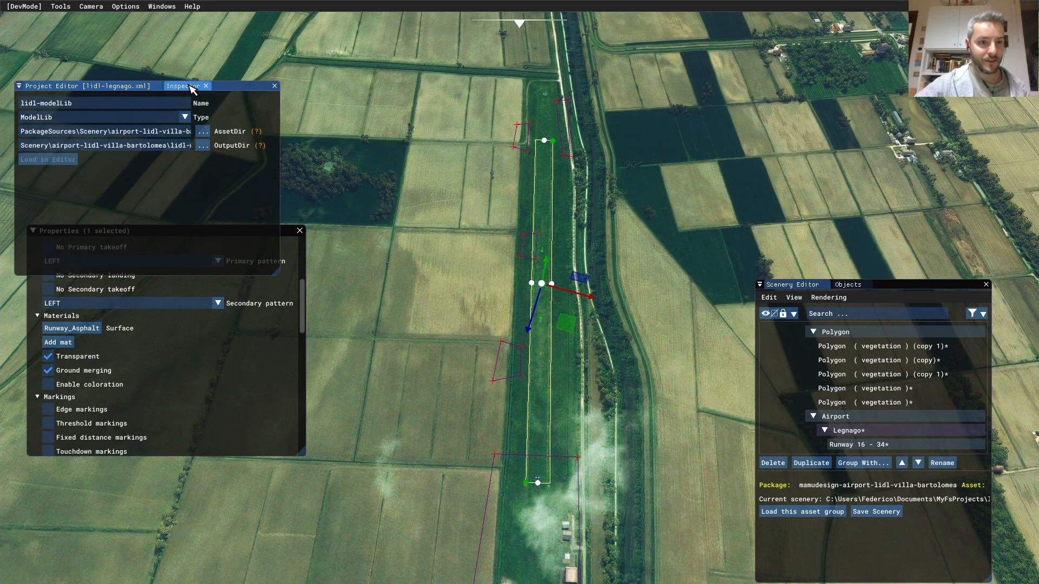
pyautogui.click(201, 133)
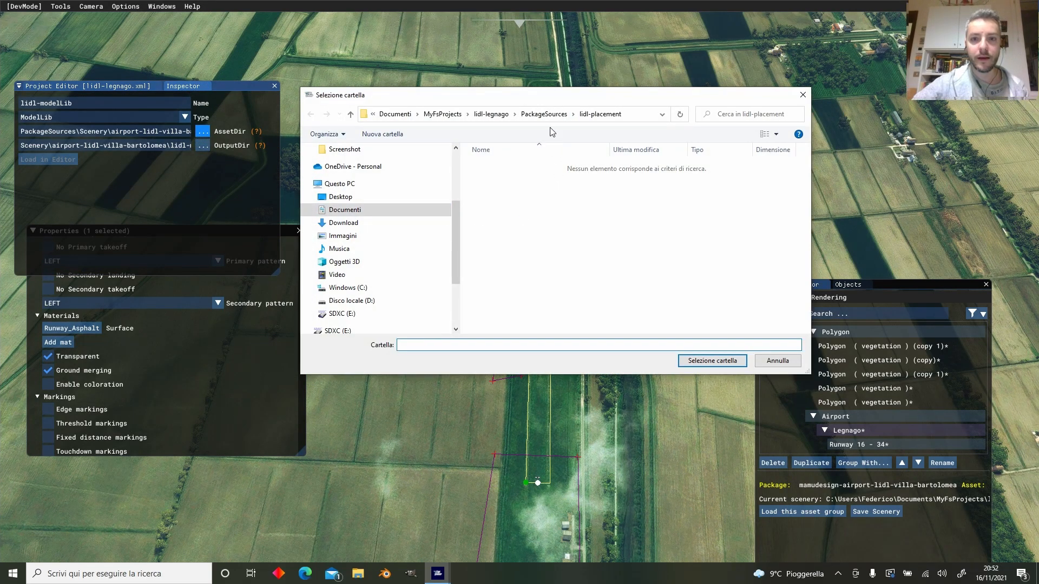
# - Delete the Scenery folder, create PackageSources\lidl-modelLib, and set it as the AssetDir
pyautogui.click(551, 119)
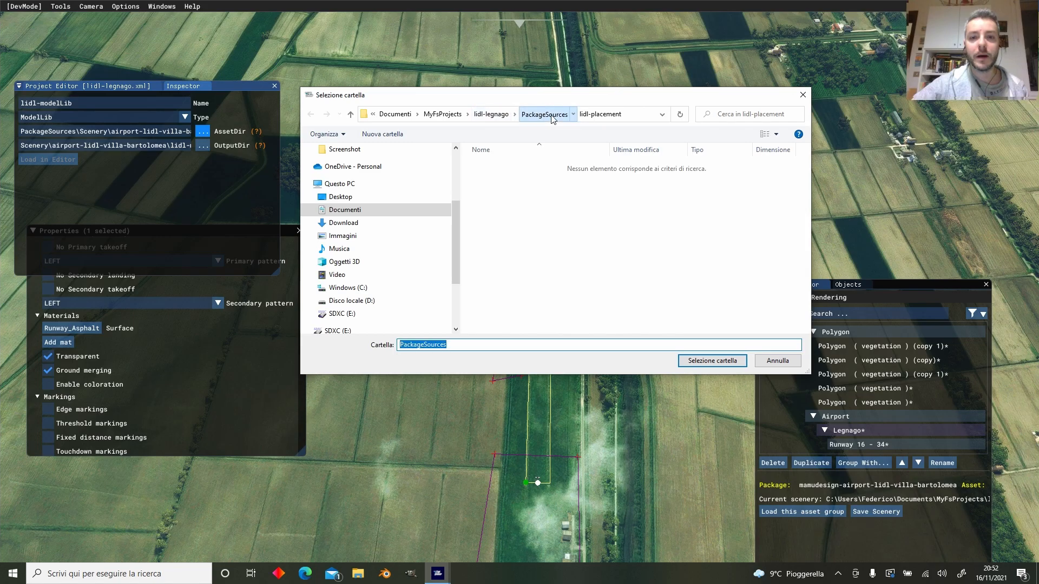
pyautogui.click(552, 177)
pyautogui.press('Delete')
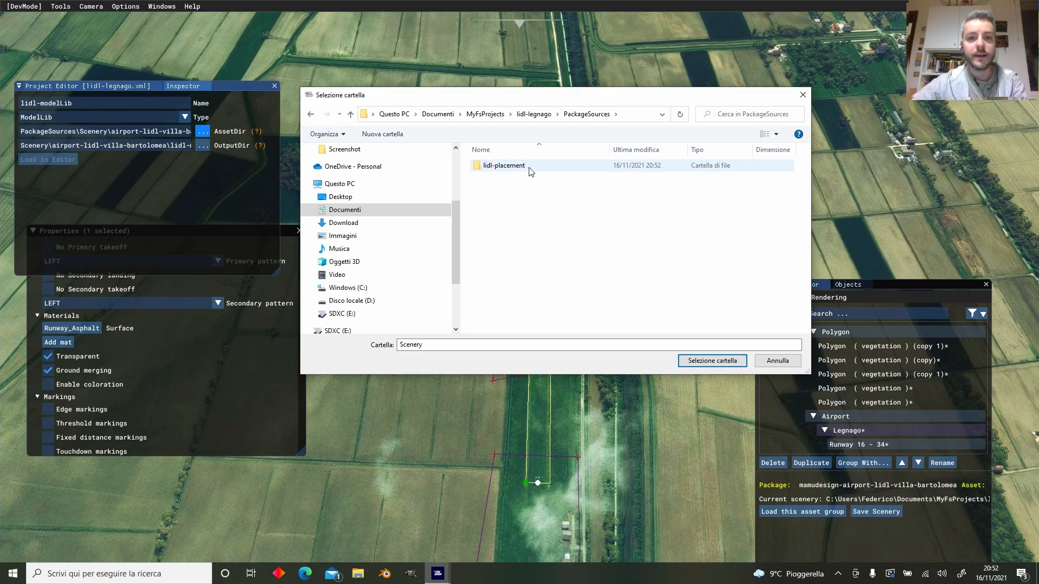
pyautogui.click(416, 144)
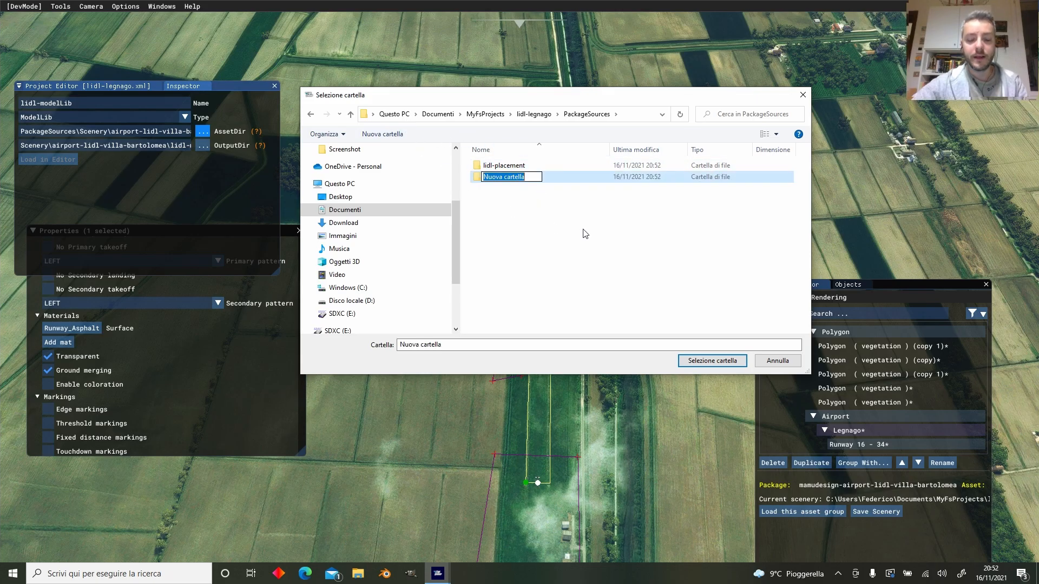
pyautogui.write('lidl-modelLib')
pyautogui.press('Return')
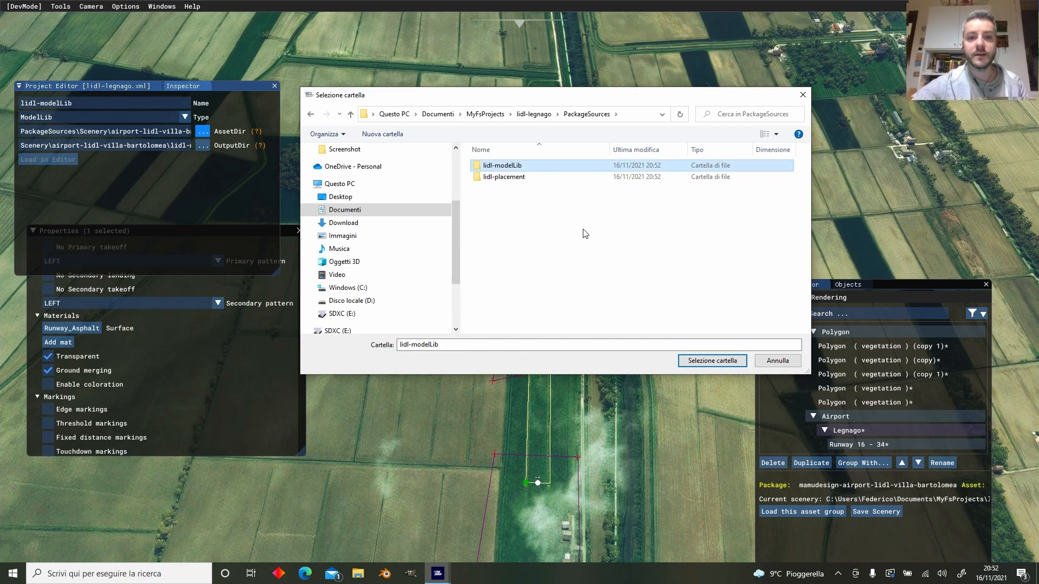
pyautogui.click(712, 361)
pyautogui.click(127, 146)
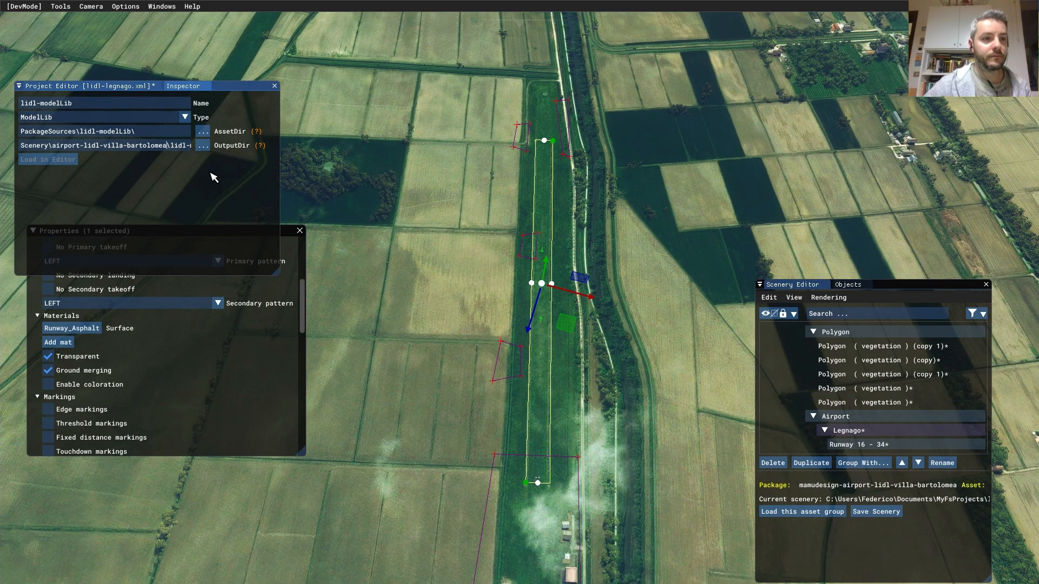
# - Erase the airport folder portion of the lidl-modelLib OutputDir path after Scenery\
pyautogui.press('BackSpace')
pyautogui.press('BackSpace')
pyautogui.press('BackSpace')
pyautogui.press('BackSpace')
pyautogui.press('BackSpace')
pyautogui.press('BackSpace')
pyautogui.press('BackSpace')
pyautogui.press('BackSpace')
pyautogui.press('BackSpace')
pyautogui.press('BackSpace')
pyautogui.press('BackSpace')
pyautogui.press('BackSpace')
pyautogui.press('BackSpace')
pyautogui.press('BackSpace')
pyautogui.press('BackSpace')
pyautogui.press('BackSpace')
pyautogui.press('BackSpace')
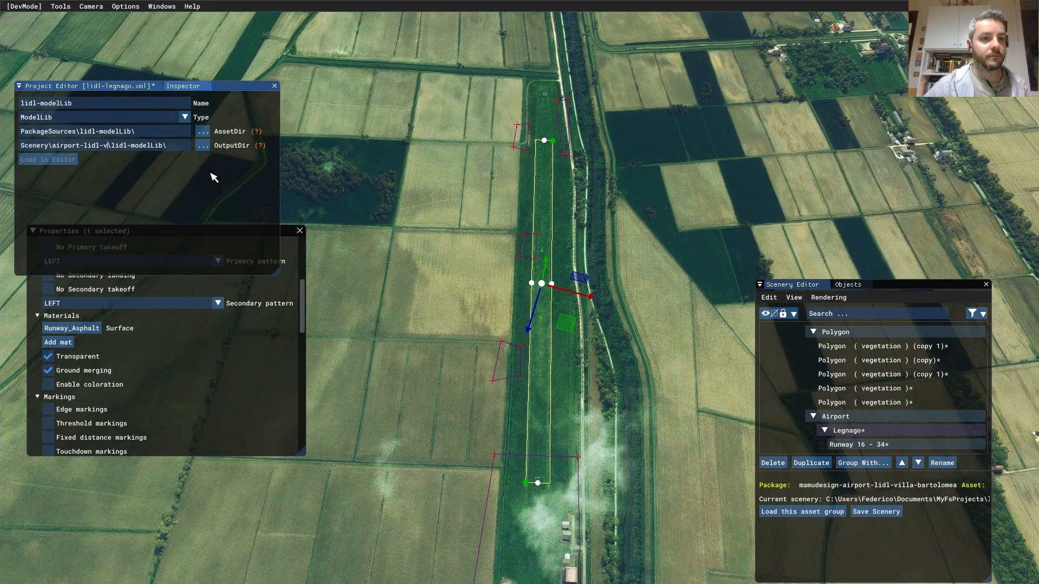
pyautogui.press('BackSpace')
pyautogui.press('BackSpace')
pyautogui.press('BackSpace')
pyautogui.press('BackSpace')
pyautogui.press('BackSpace')
pyautogui.press('BackSpace')
pyautogui.press('BackSpace')
pyautogui.press('BackSpace')
pyautogui.press('BackSpace')
pyautogui.press('BackSpace')
pyautogui.press('BackSpace')
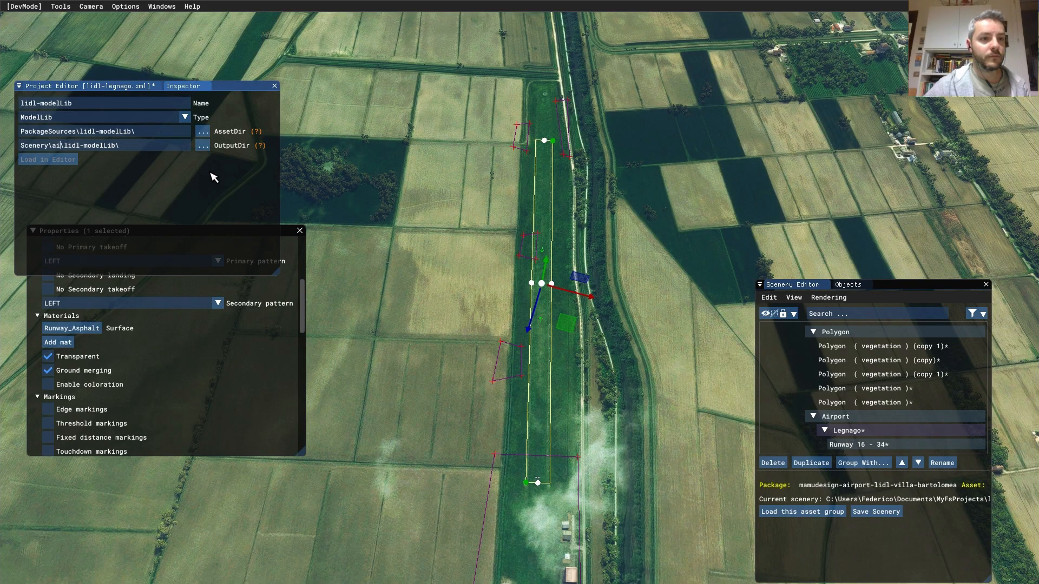
pyautogui.write('mamudesign-a')
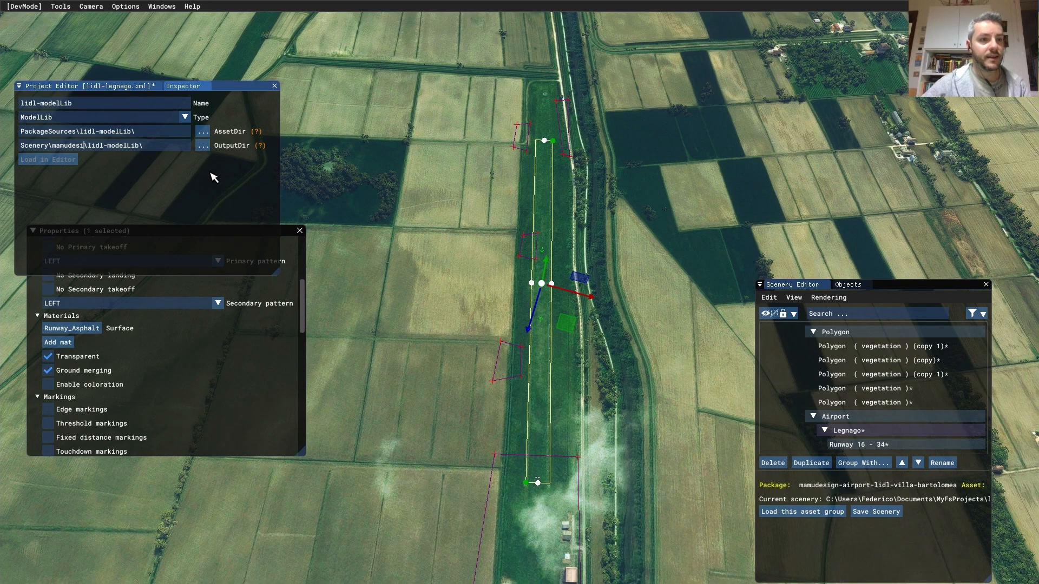
pyautogui.press('BackSpace')
pyautogui.write('li')
pyautogui.press('`')
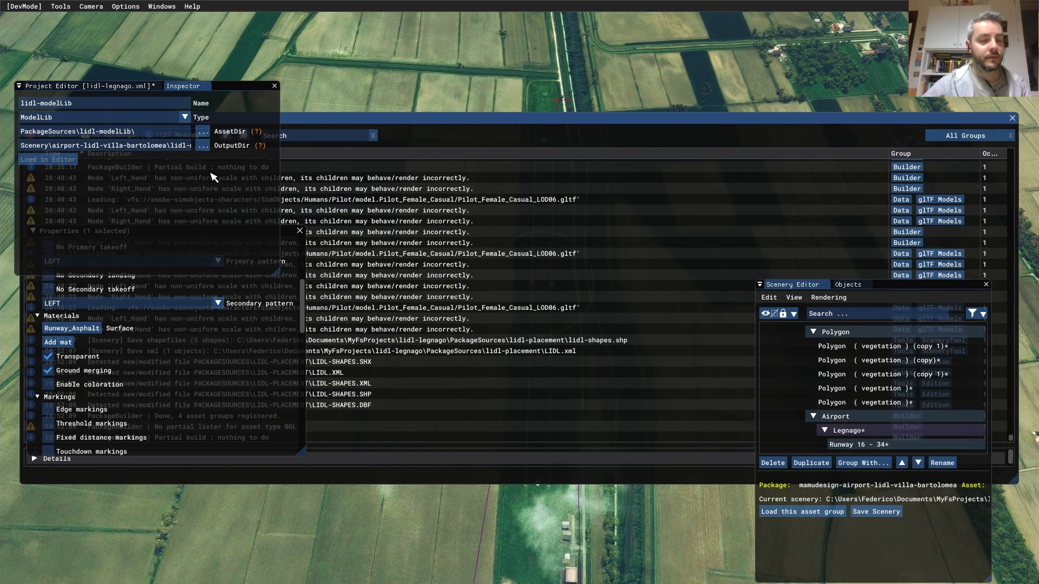
pyautogui.press('`')
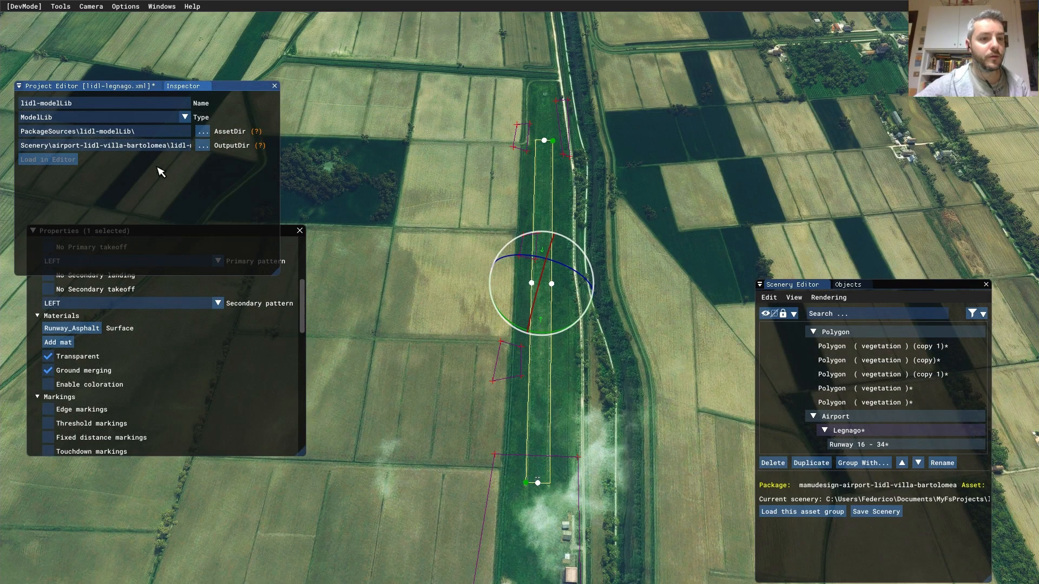
pyautogui.moveTo(52, 149); pyautogui.dragTo(393, 168)
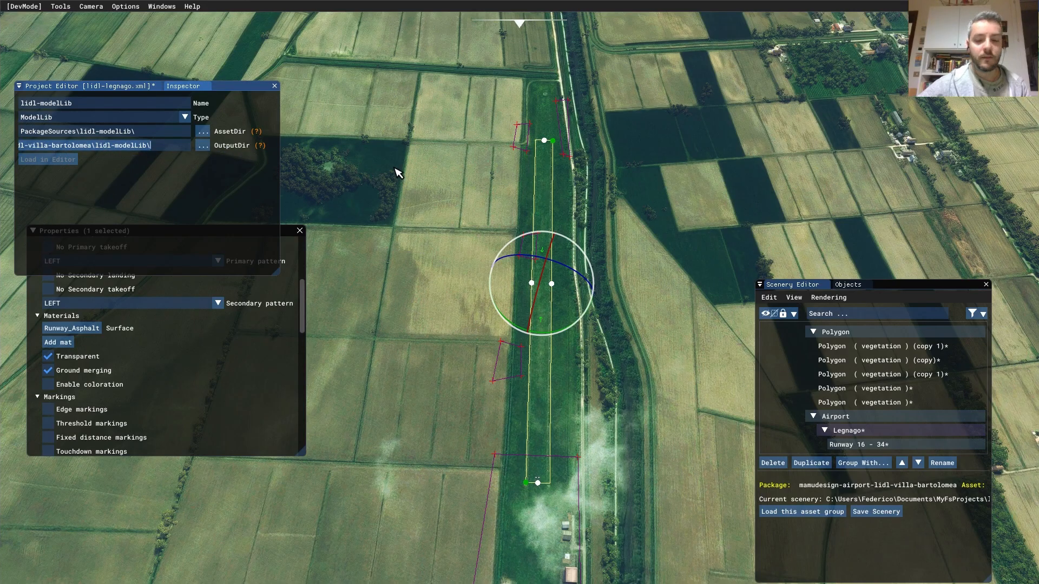
pyautogui.press('BackSpace')
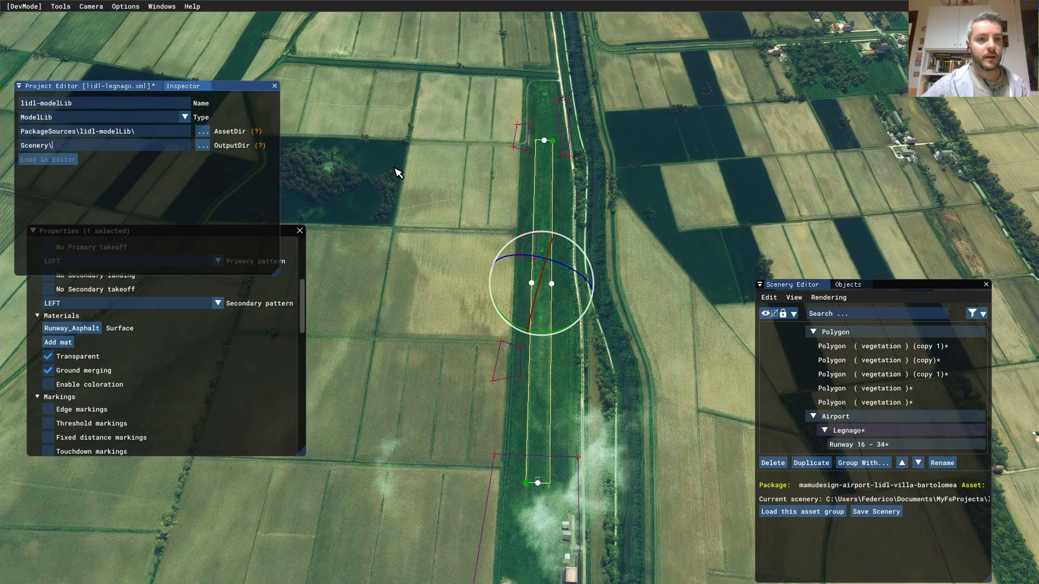
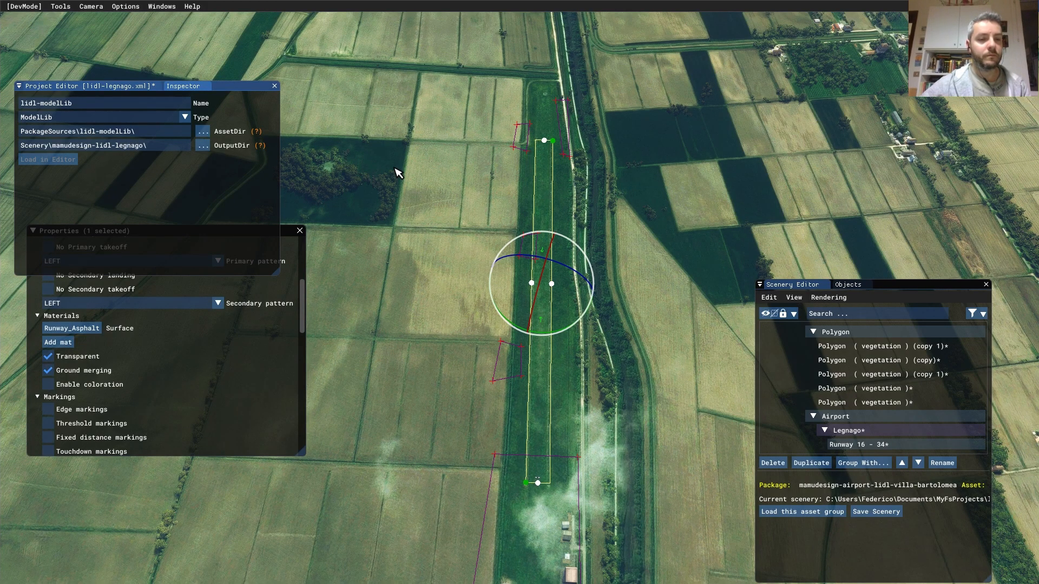
# - Save the lidl-legnago project from the Project Editor, then deselect the runway
pyautogui.click(103, 86)
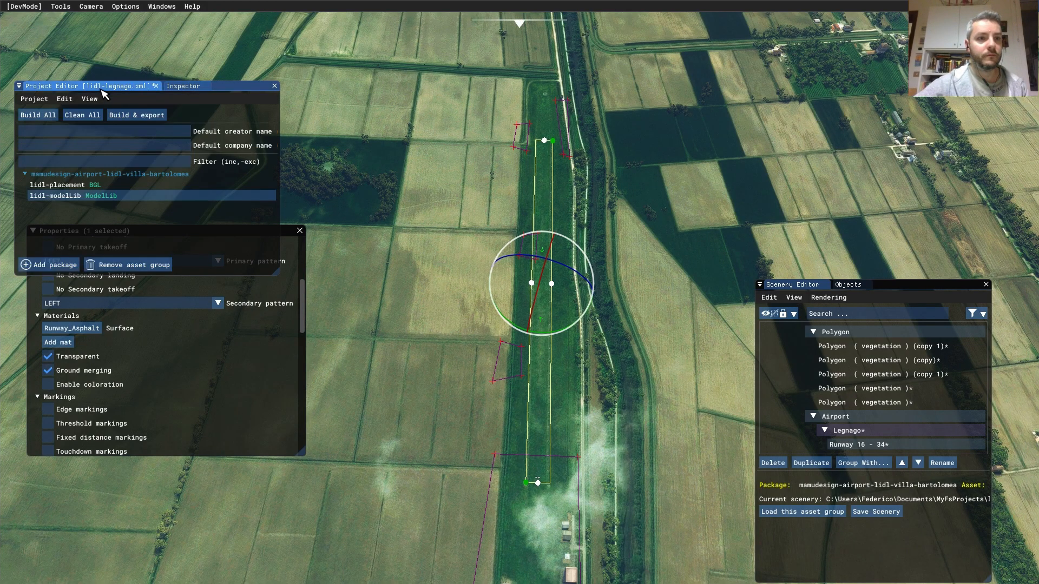
pyautogui.click(34, 98)
pyautogui.click(53, 147)
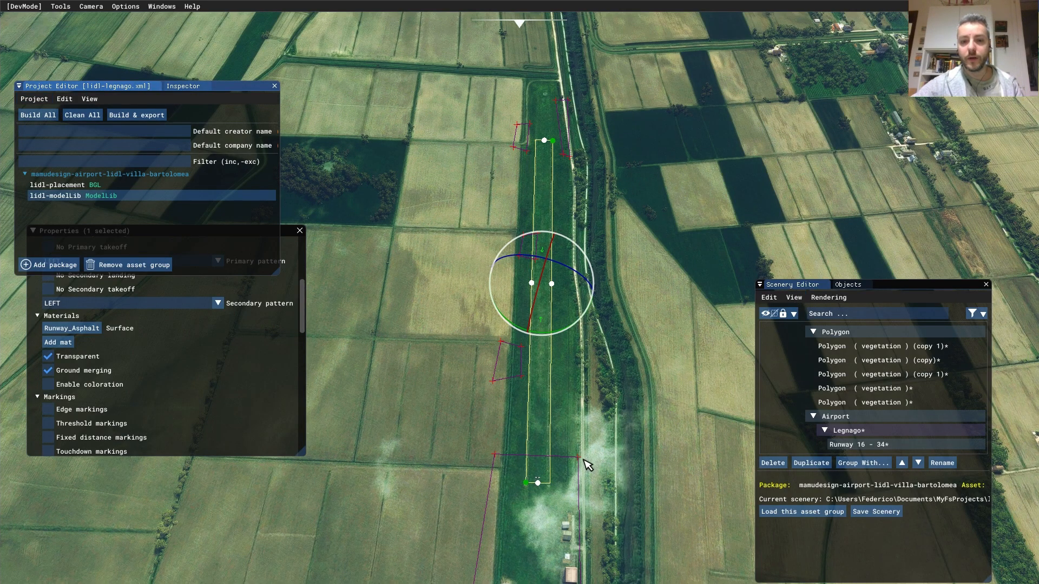
pyautogui.moveTo(623, 447); pyautogui.dragTo(608, 302, button='middle')
pyautogui.click(611, 330)
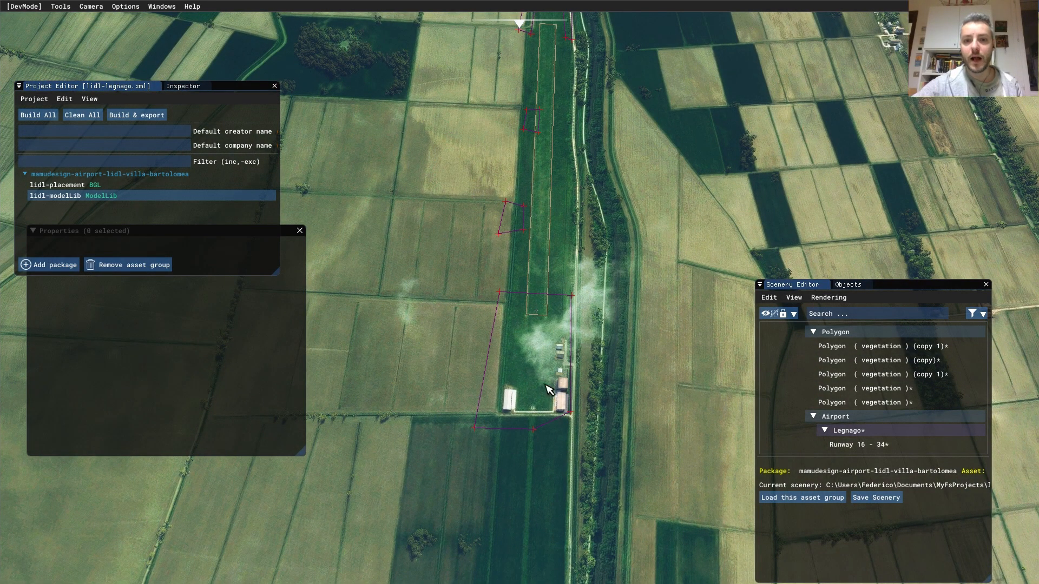
pyautogui.moveTo(590, 347); pyautogui.dragTo(573, 323, button='middle')
pyautogui.scroll(4, 573, 325)
pyautogui.scroll(1, 640, 379)
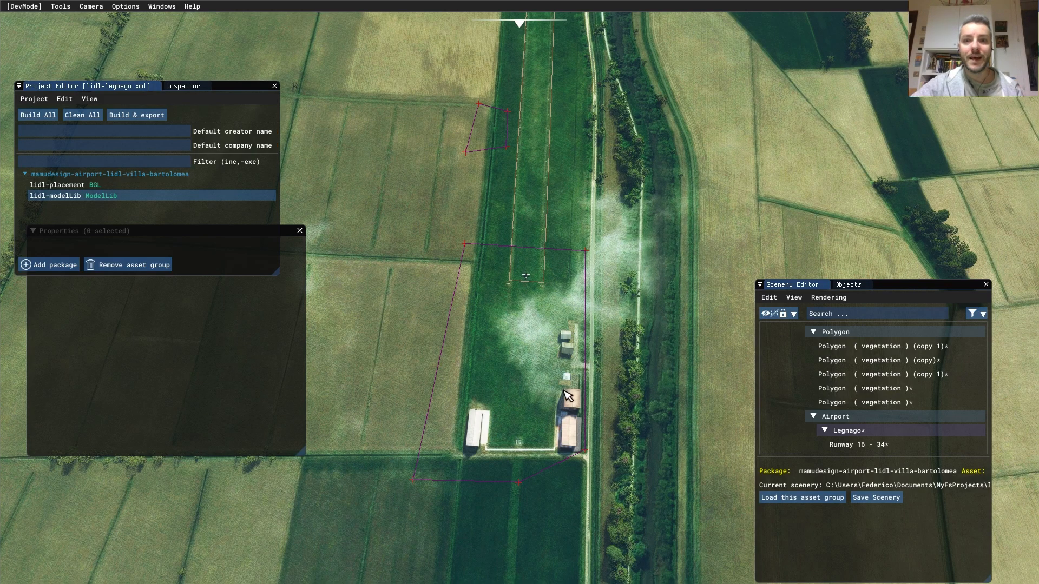
pyautogui.scroll(-1, 611, 263)
pyautogui.scroll(-3, 580, 338)
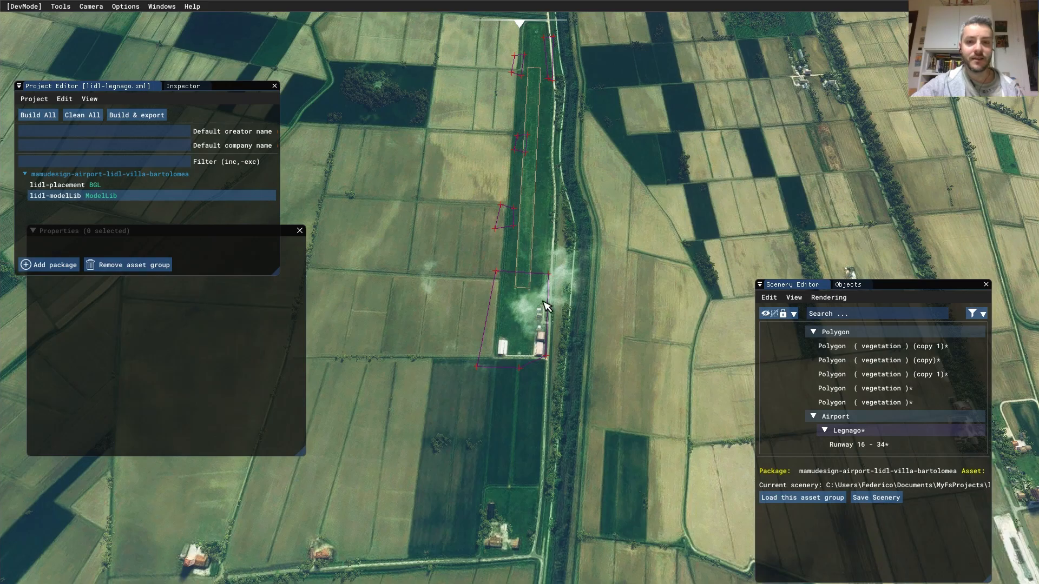
pyautogui.scroll(1, 539, 331)
pyautogui.scroll(2, 539, 326)
pyautogui.click(514, 320)
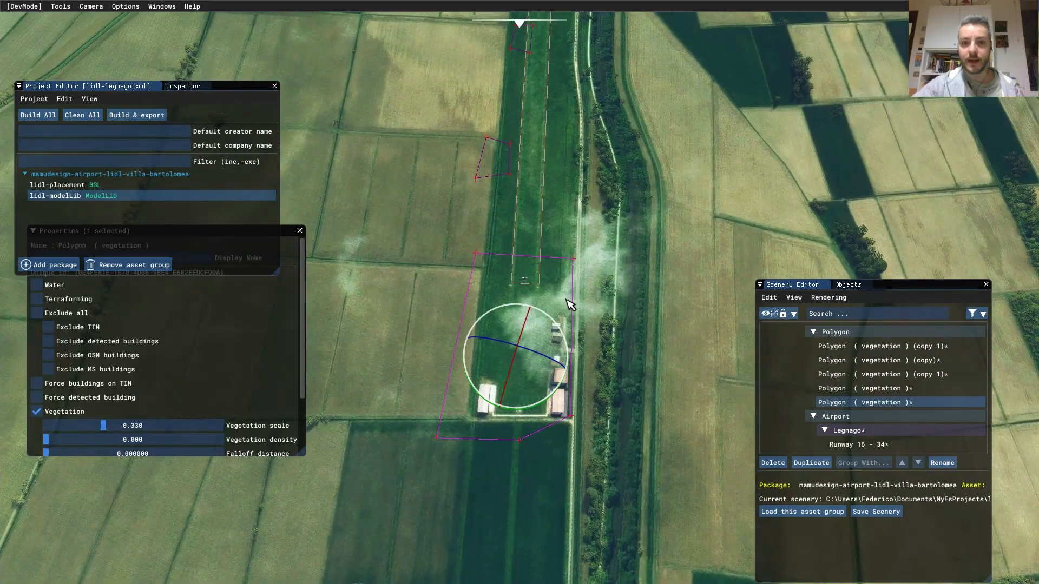
pyautogui.click(642, 270)
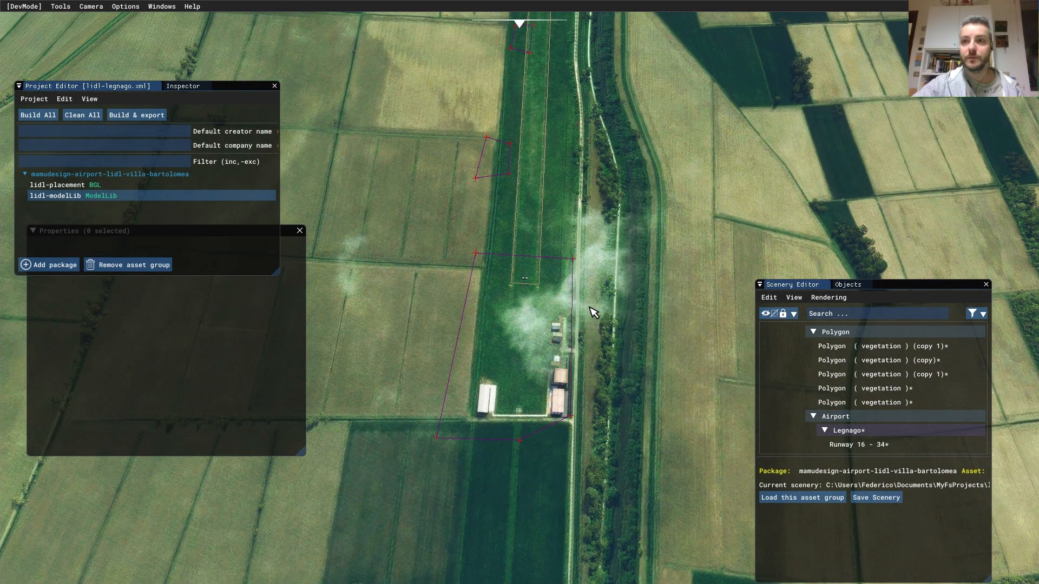
pyautogui.scroll(2, 597, 307)
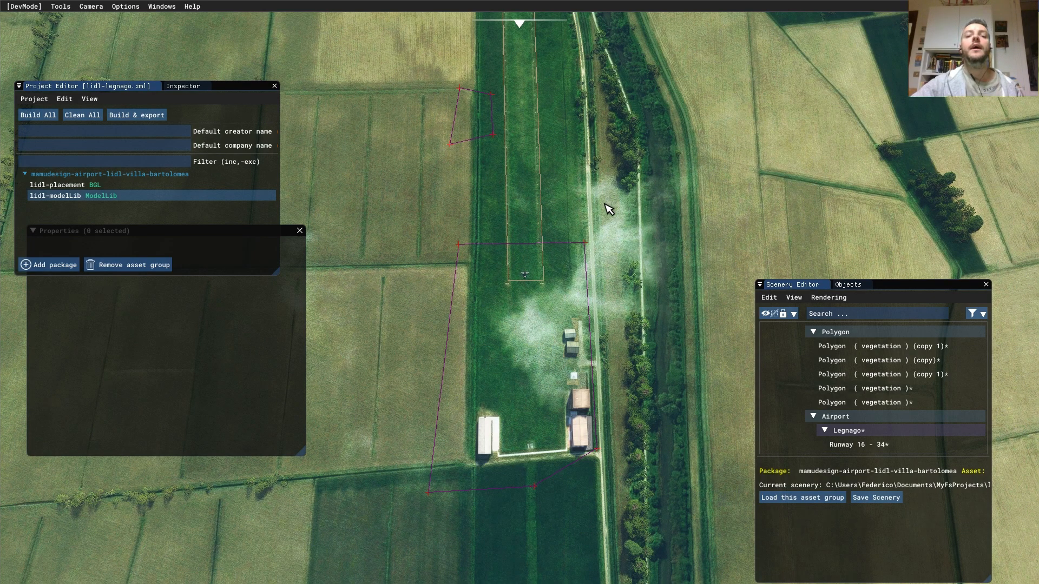
pyautogui.scroll(1, 605, 205)
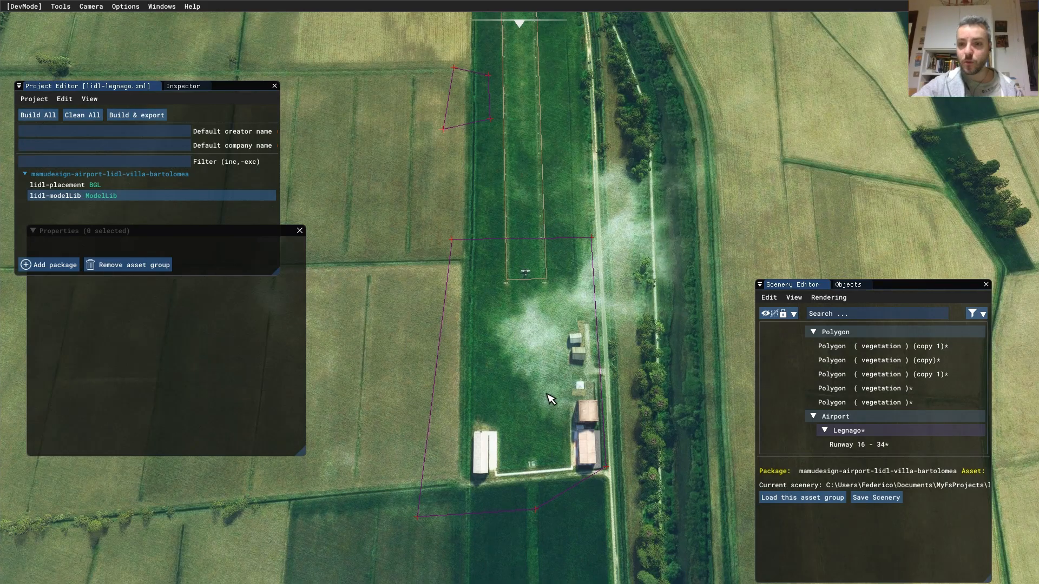
# - Set the Objects tab's object type to Polygon and add a new polygon
pyautogui.click(850, 289)
pyautogui.click(860, 316)
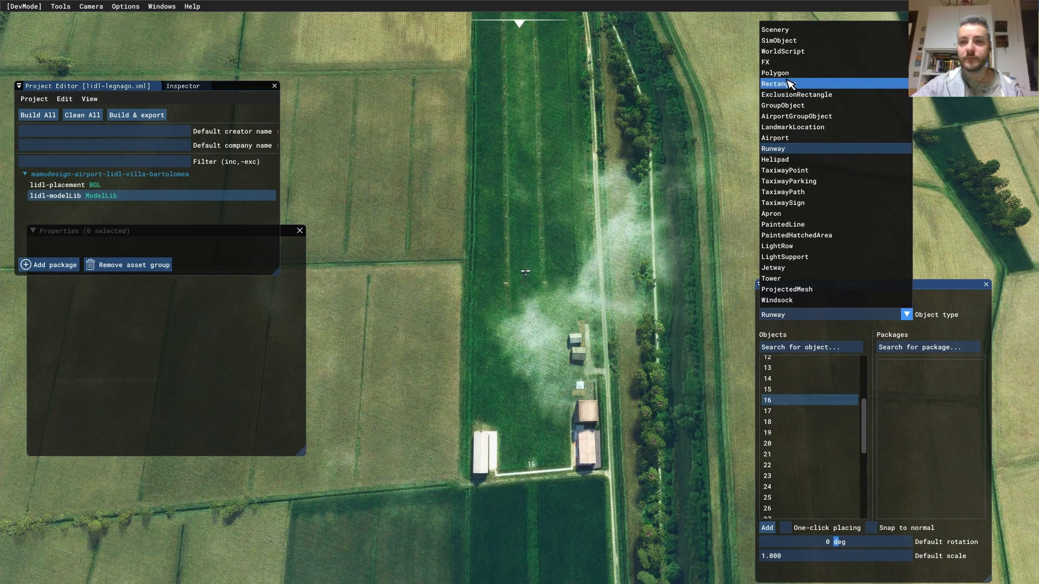
pyautogui.click(785, 73)
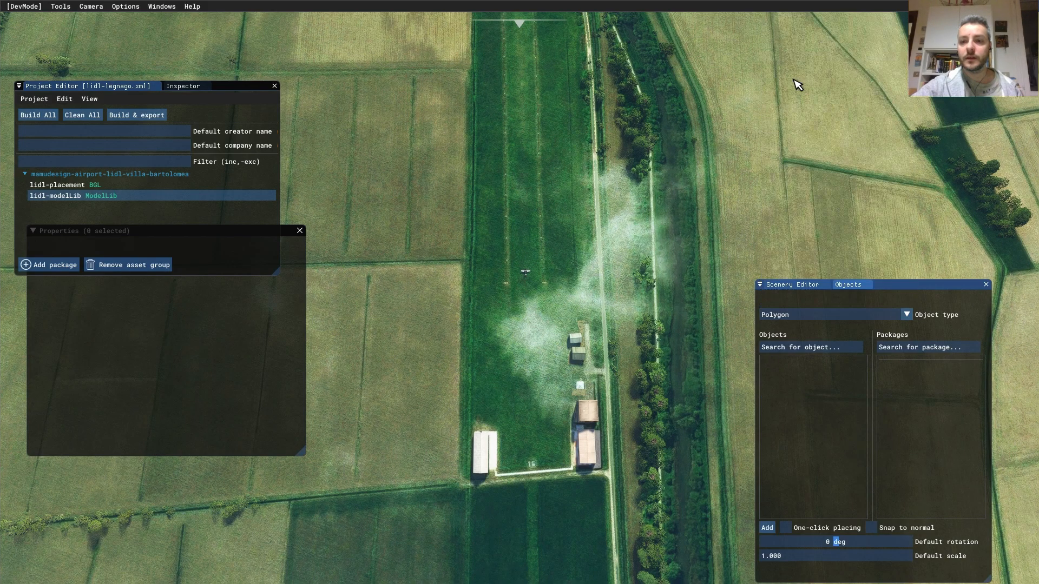
pyautogui.click(767, 528)
pyautogui.click(790, 285)
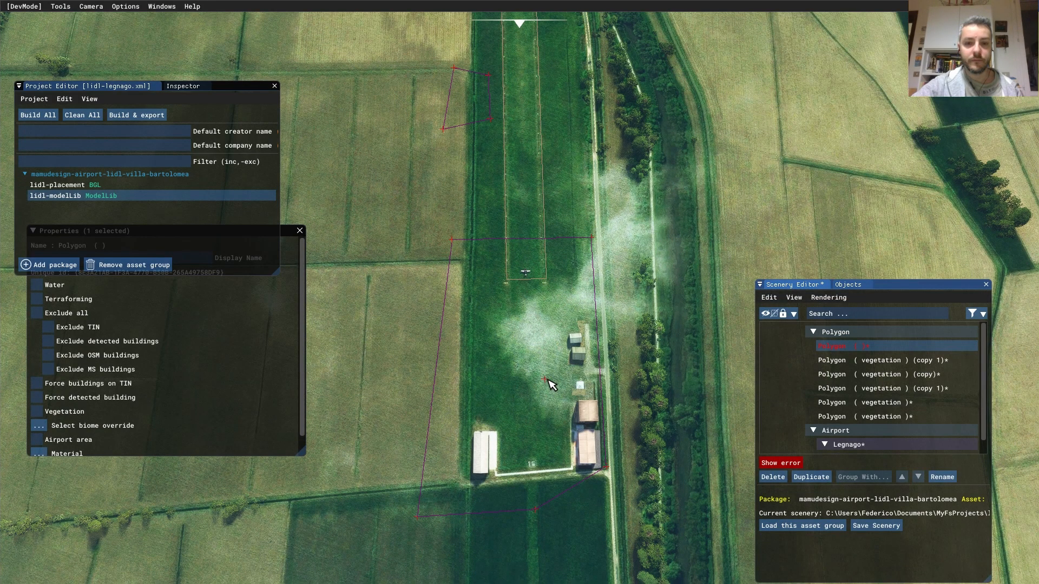
pyautogui.scroll(2, 550, 385)
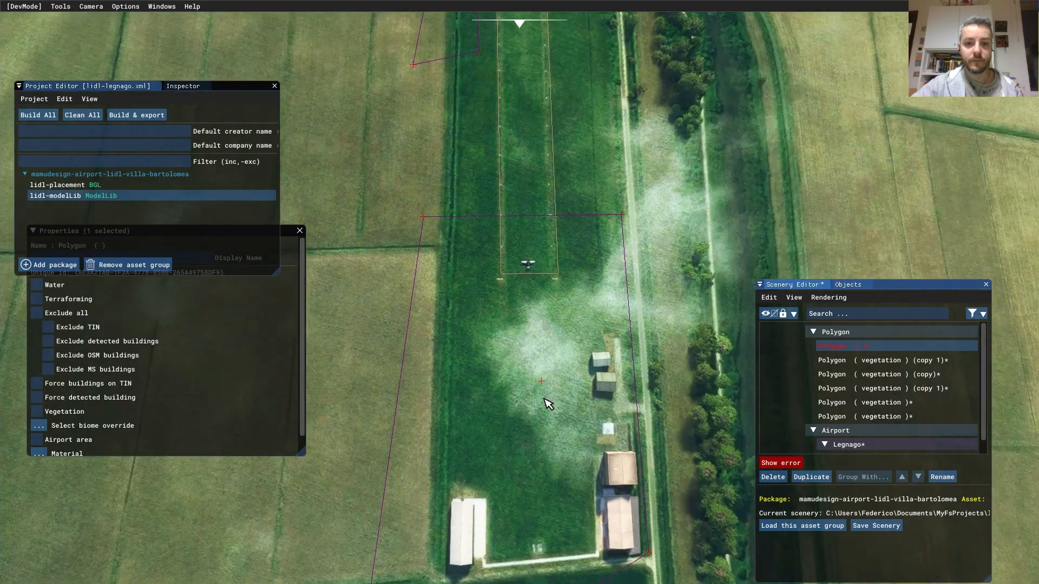
# - Outline the grass around the small sheds with eleven vertices and finish the polygon
pyautogui.click(510, 349)
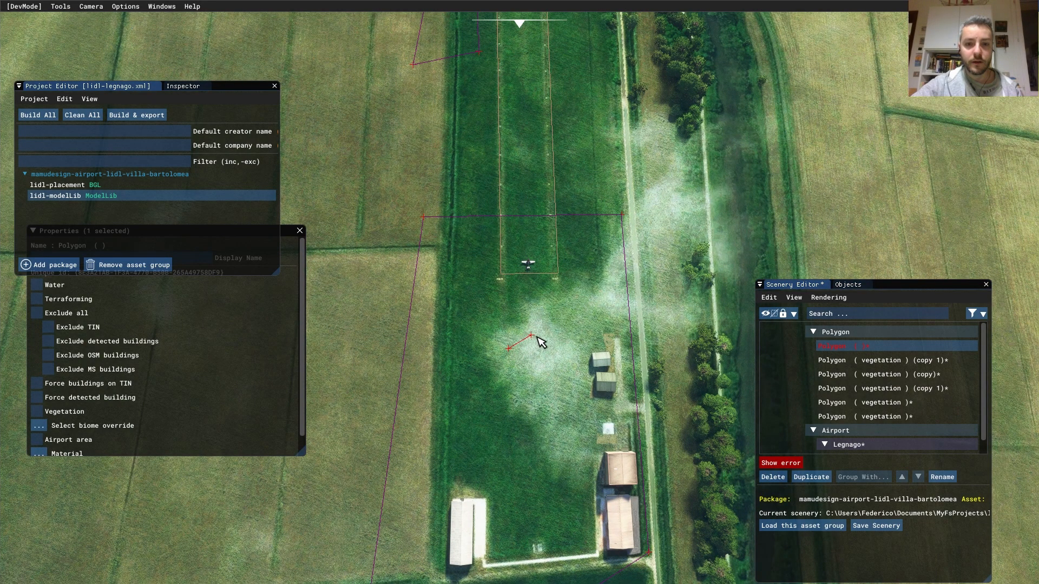
pyautogui.click(534, 333)
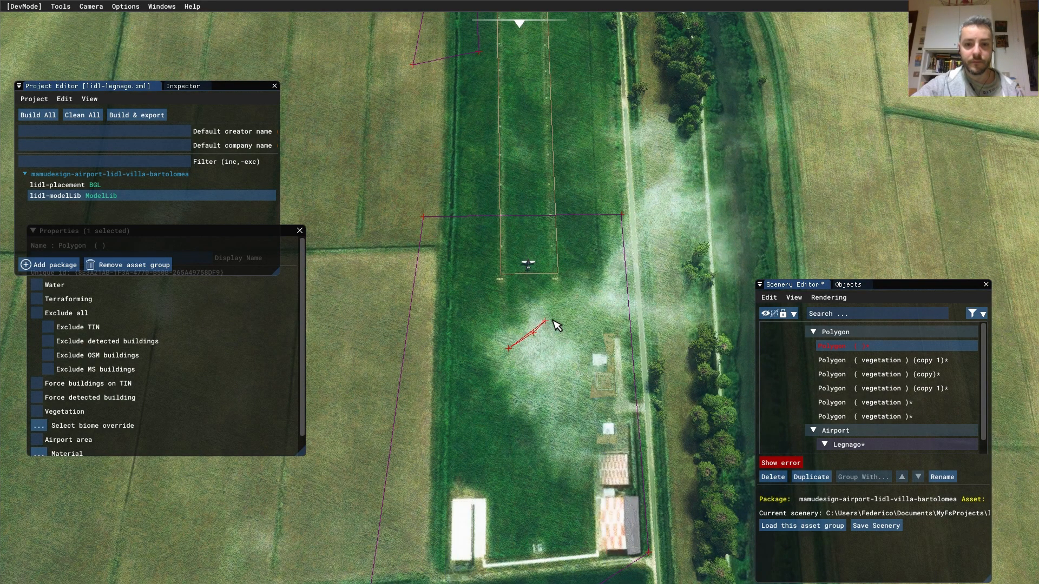
pyautogui.click(608, 310)
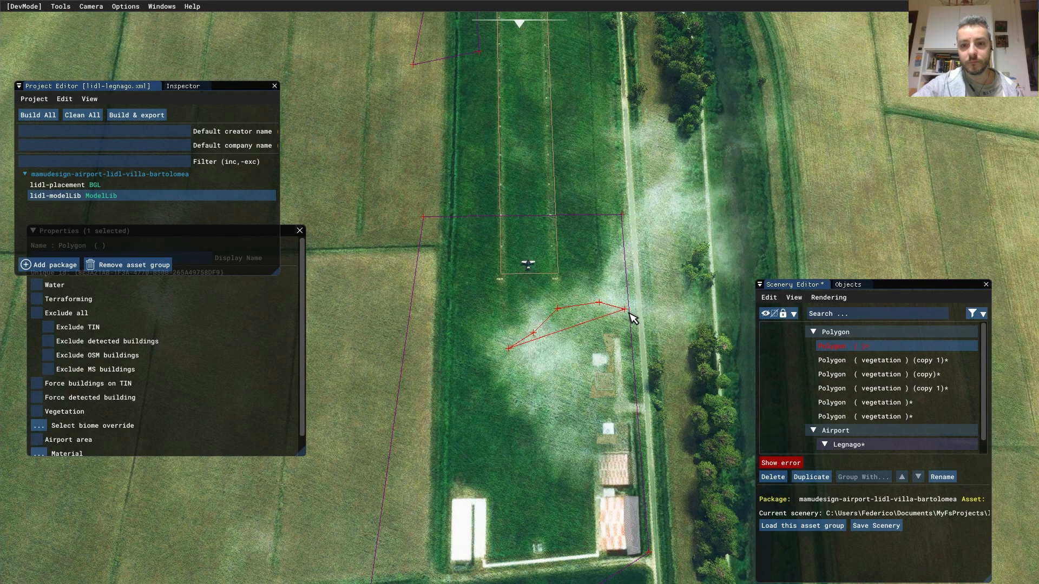
pyautogui.click(626, 311)
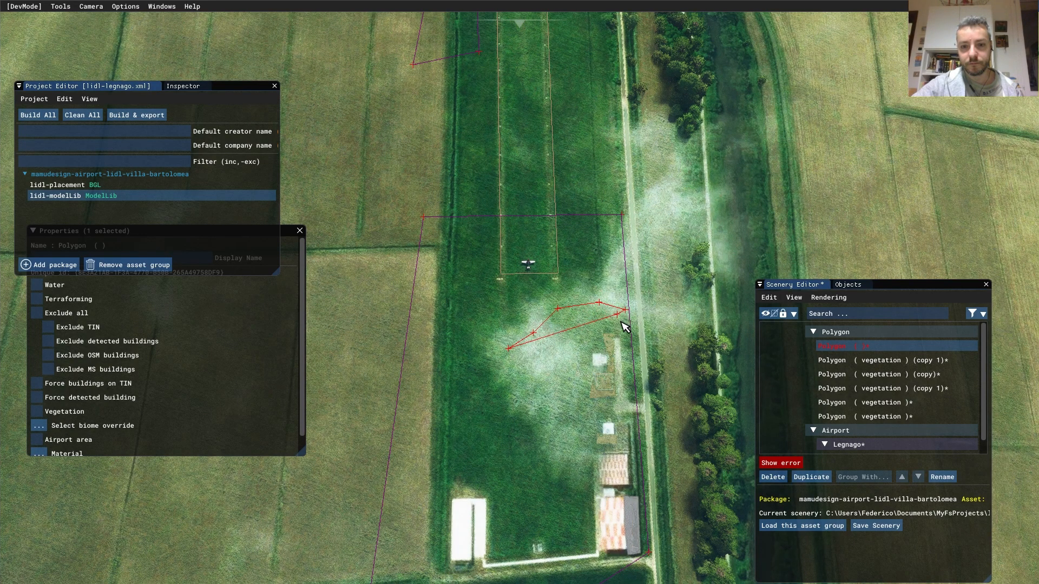
pyautogui.click(604, 348)
pyautogui.click(587, 370)
pyautogui.click(586, 419)
pyautogui.click(606, 411)
pyautogui.click(594, 453)
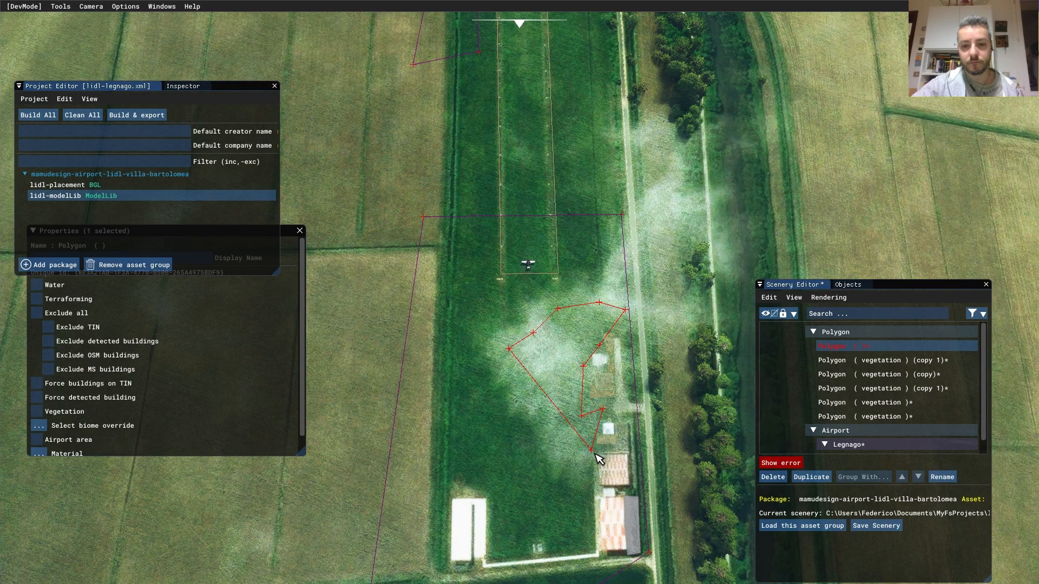
pyautogui.click(559, 440)
pyautogui.click(530, 394)
pyautogui.press('Escape')
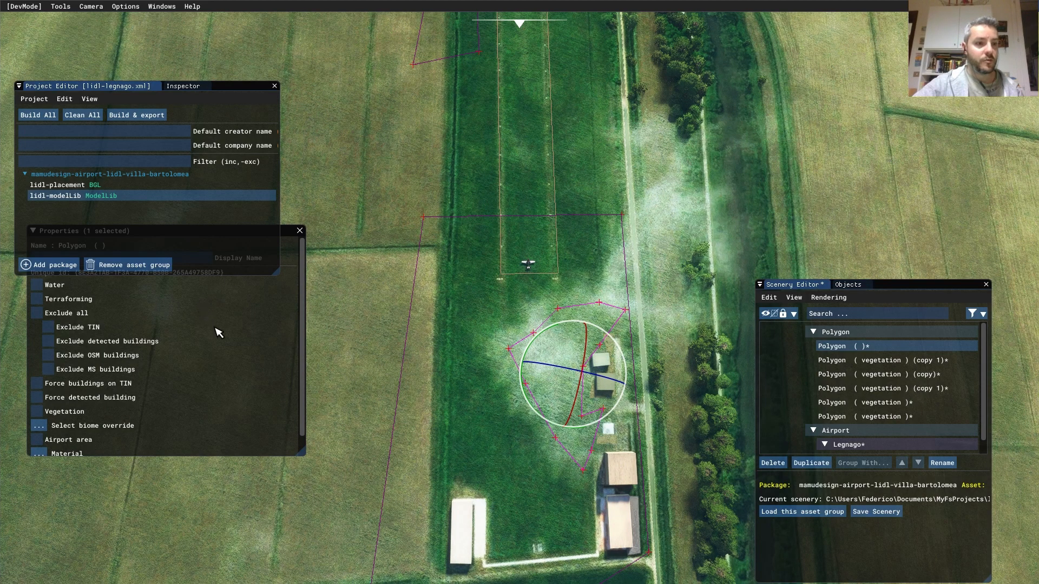
# - Enlarge the Properties panel and open the Material Editor filtered to 'gras'
pyautogui.moveTo(305, 346); pyautogui.dragTo(305, 373)
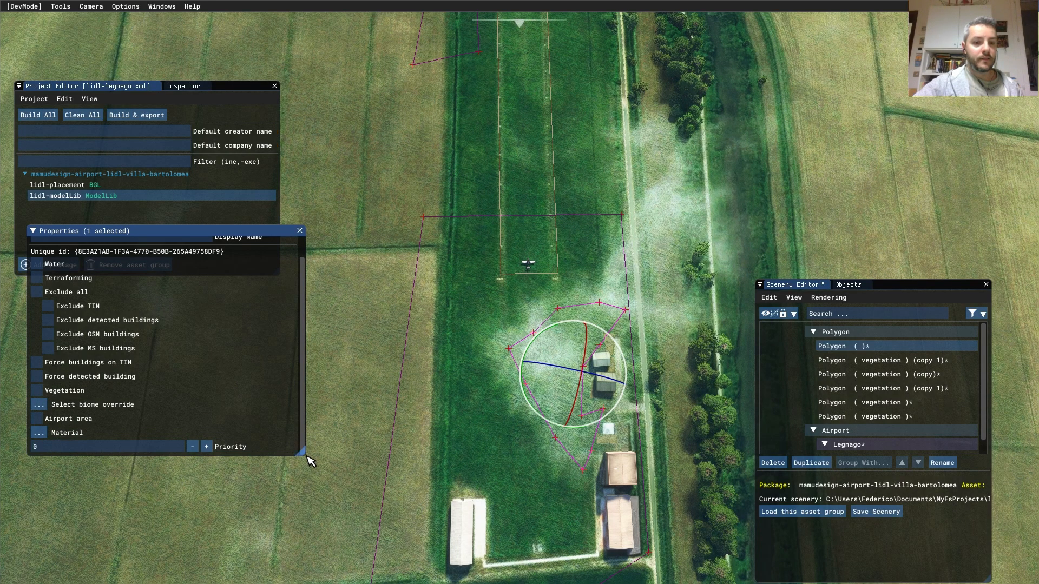
pyautogui.moveTo(308, 456); pyautogui.dragTo(322, 478)
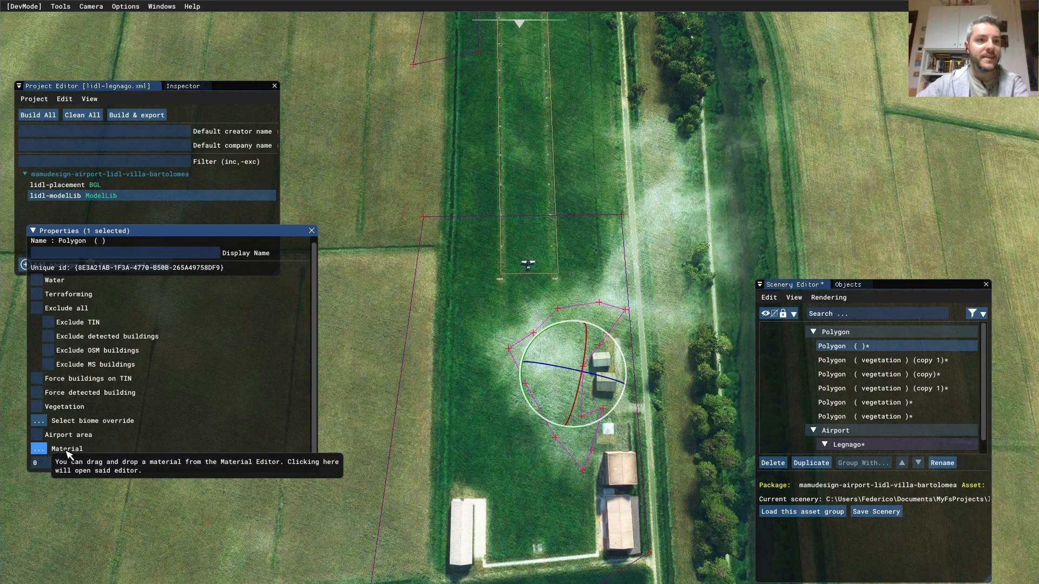
pyautogui.click(61, 8)
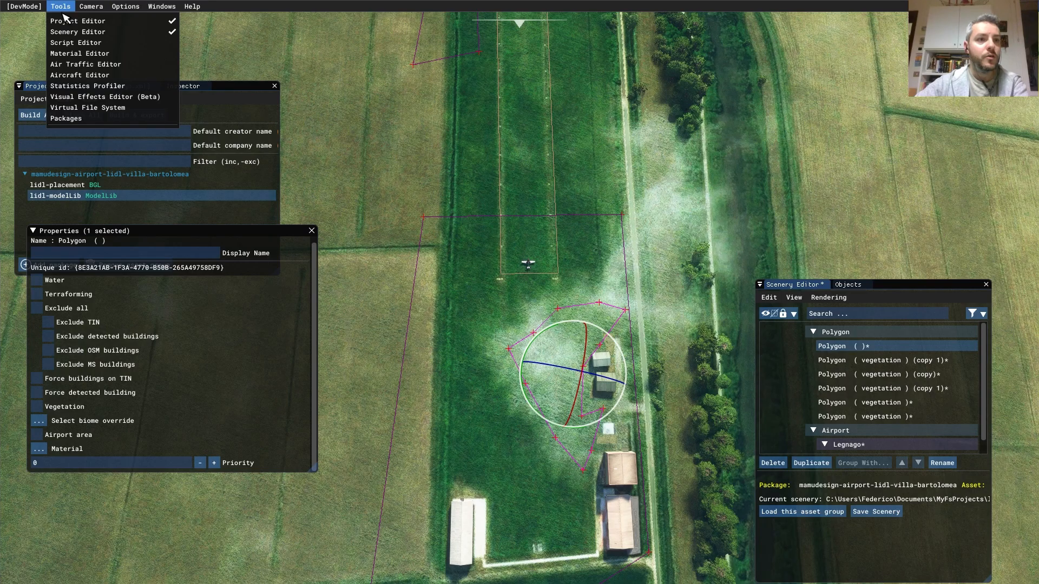
pyautogui.click(81, 50)
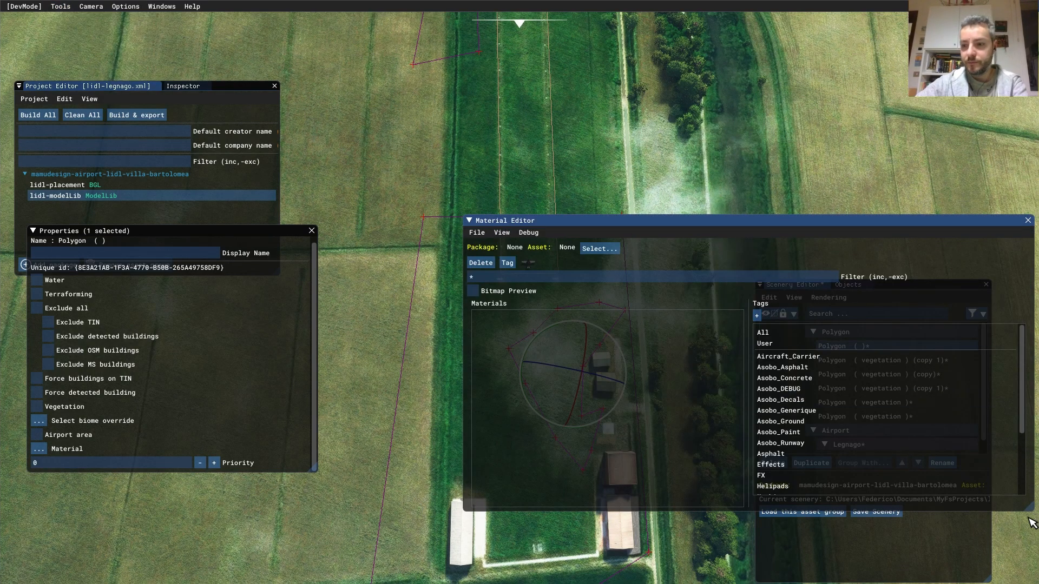
pyautogui.moveTo(1035, 512); pyautogui.dragTo(727, 503)
pyautogui.moveTo(672, 228); pyautogui.dragTo(591, 236)
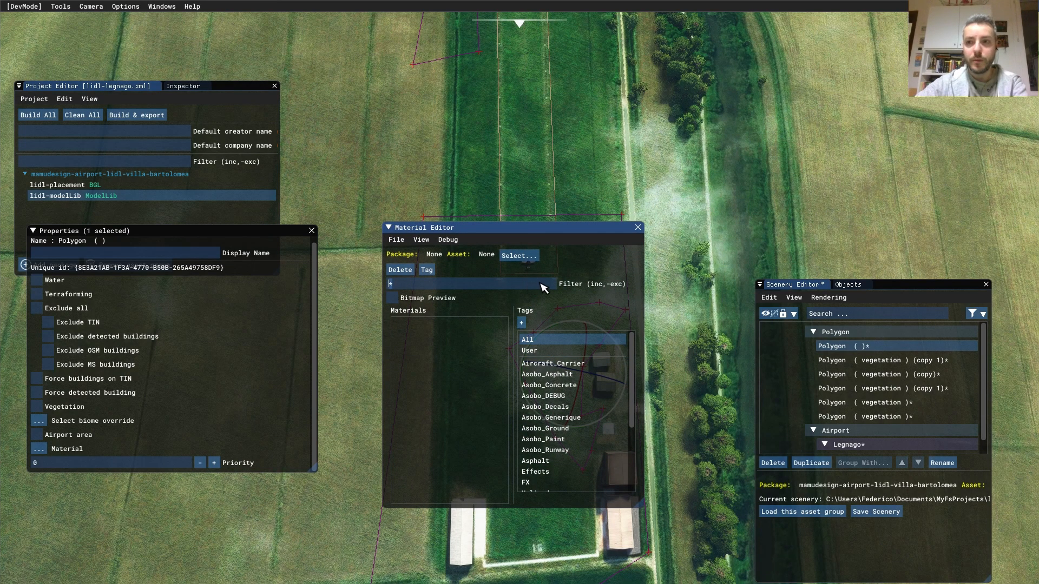
pyautogui.write('gras')
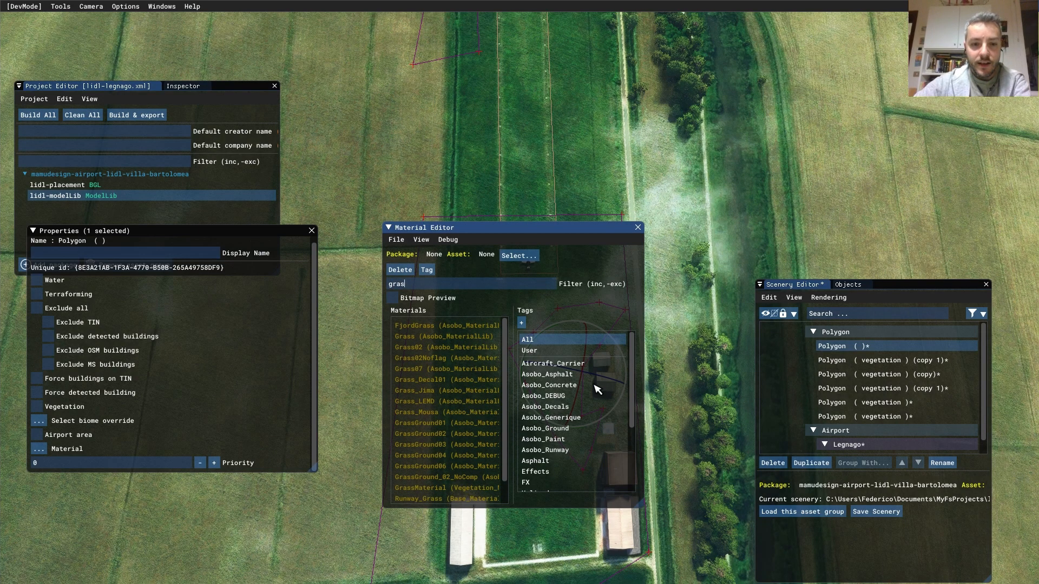
pyautogui.moveTo(643, 506); pyautogui.dragTo(722, 509)
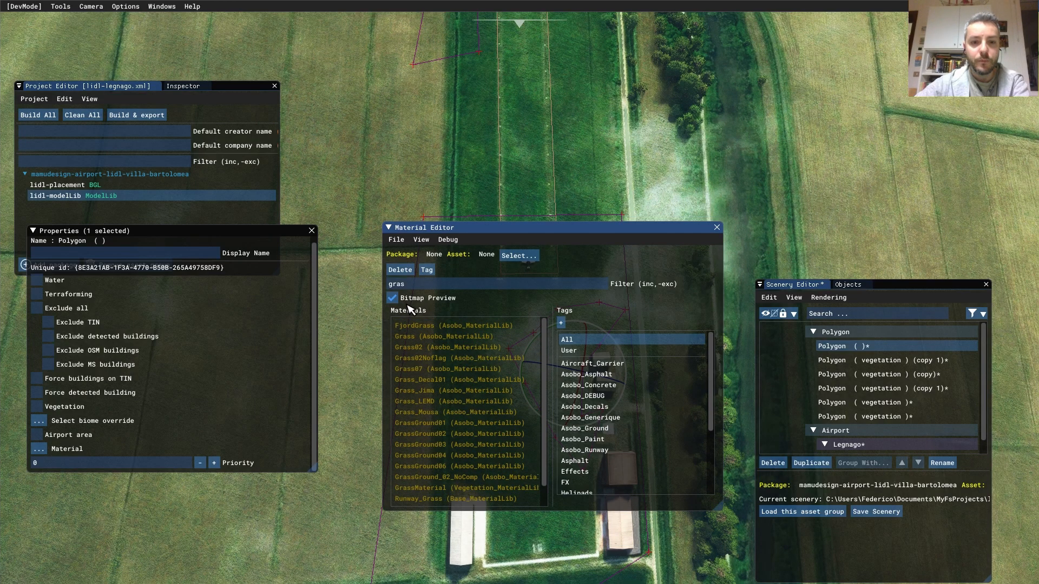
# - Drag the GrassGround02 material onto the polygon's Material property
pyautogui.moveTo(474, 341)
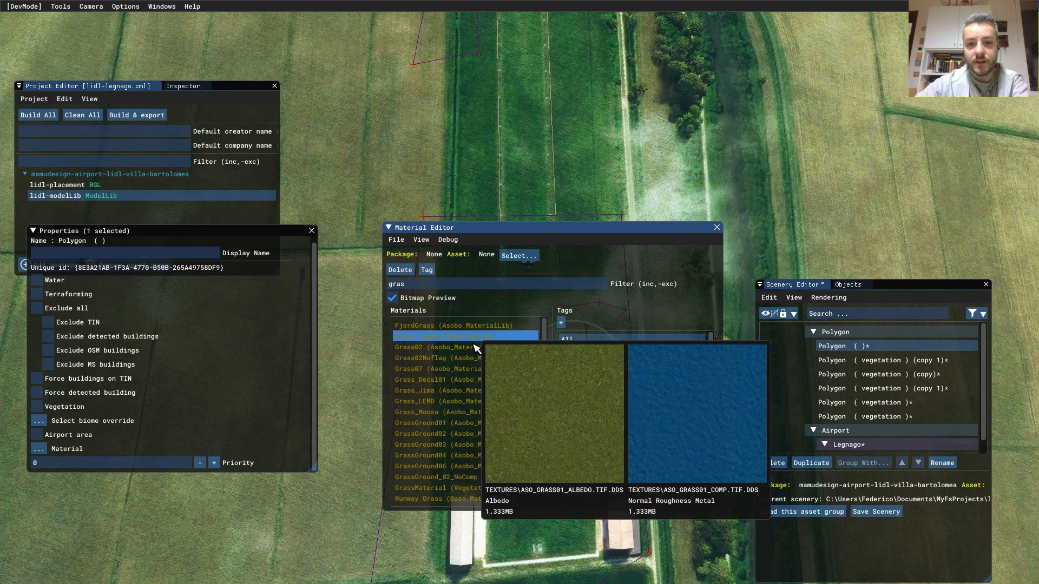
pyautogui.moveTo(475, 380)
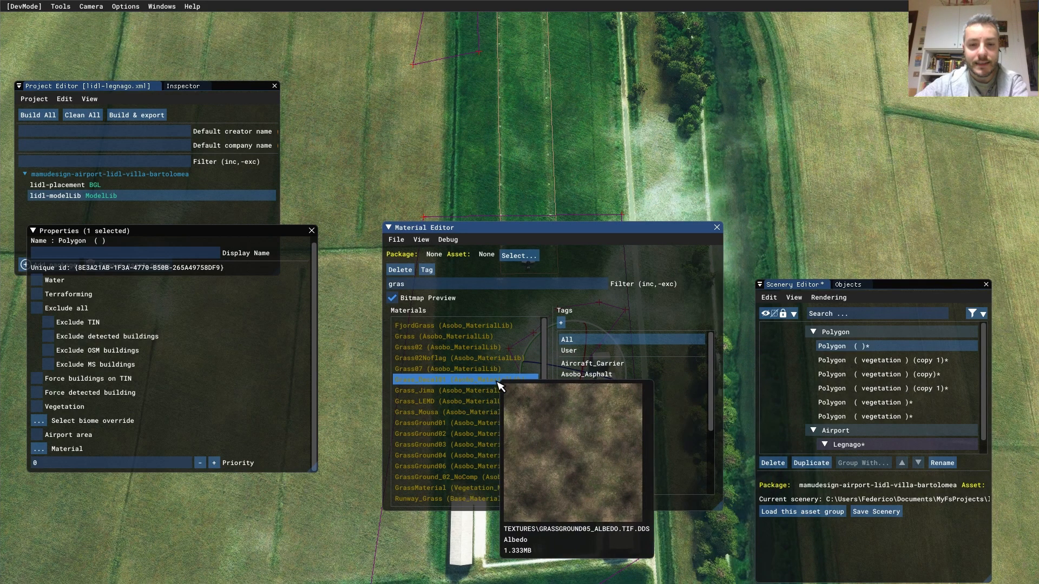
pyautogui.moveTo(566, 341); pyautogui.dragTo(759, 206)
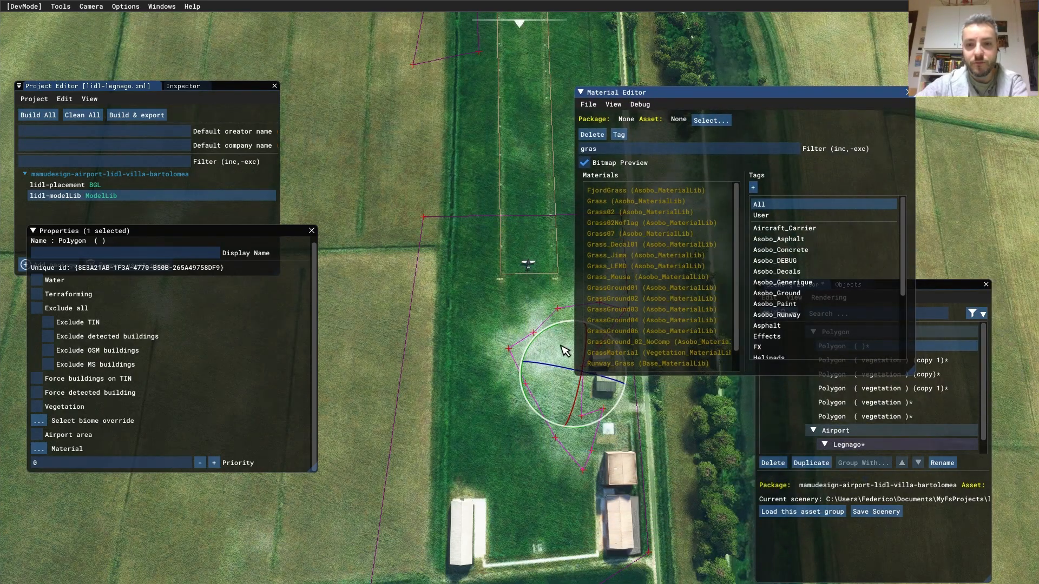
pyautogui.moveTo(638, 324)
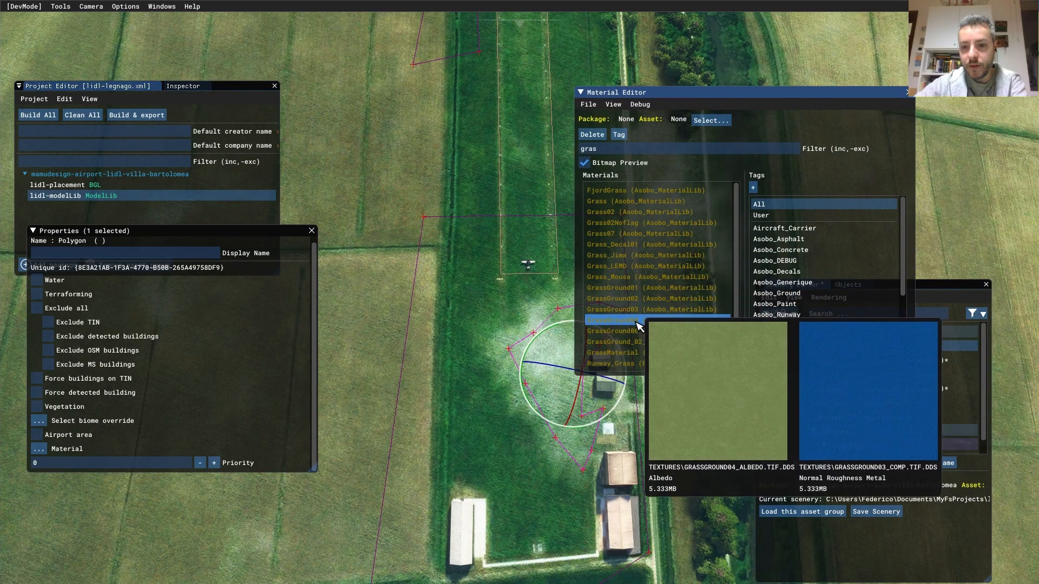
pyautogui.moveTo(641, 366)
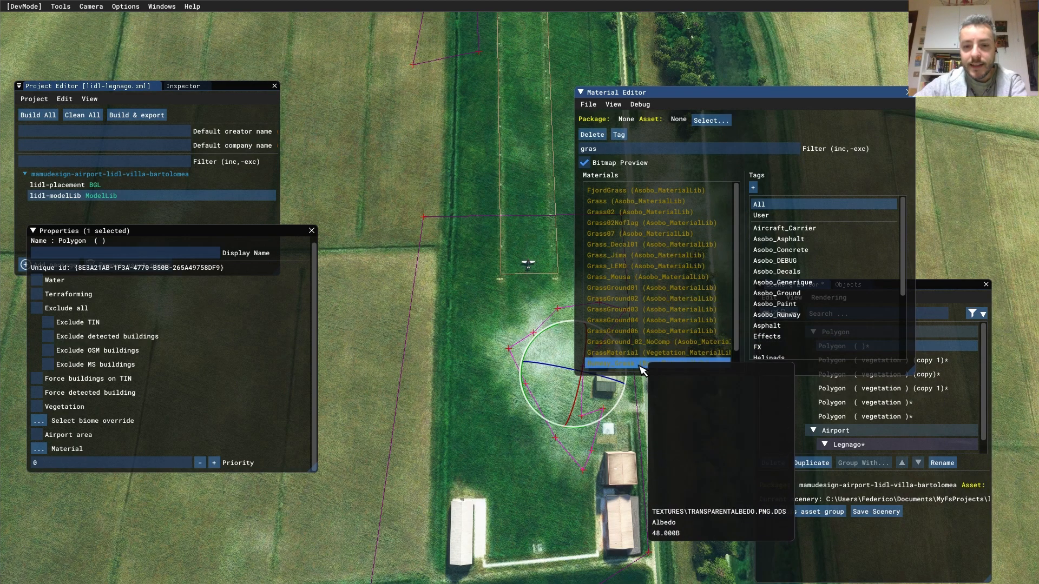
pyautogui.scroll(-1, 688, 349)
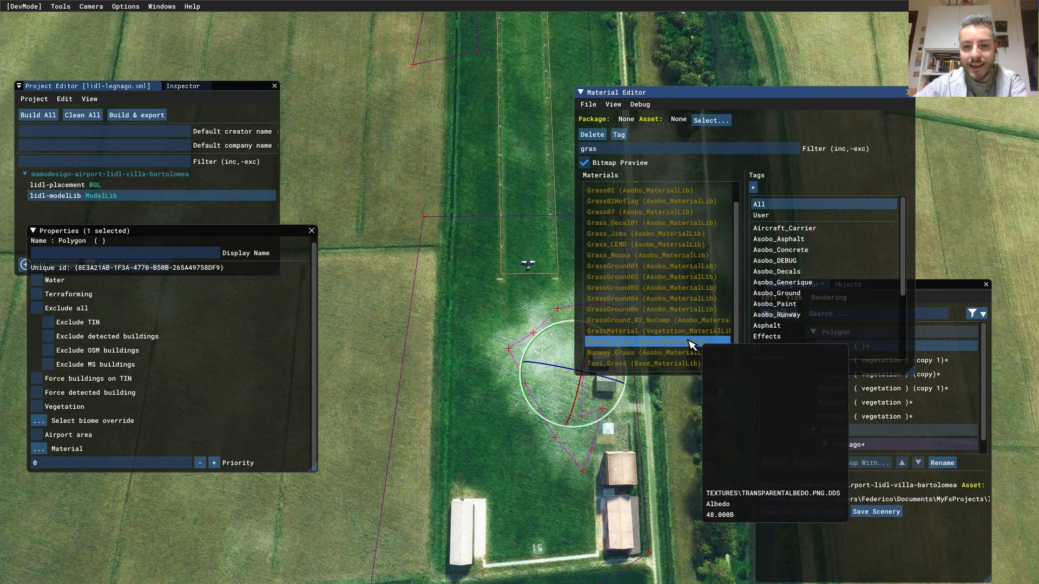
pyautogui.moveTo(683, 263)
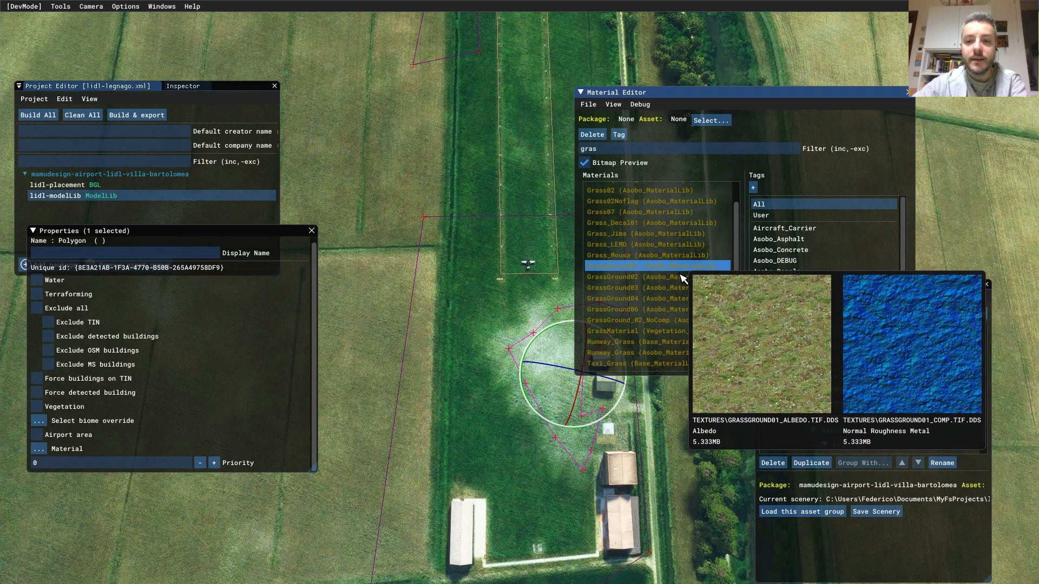
pyautogui.moveTo(680, 293)
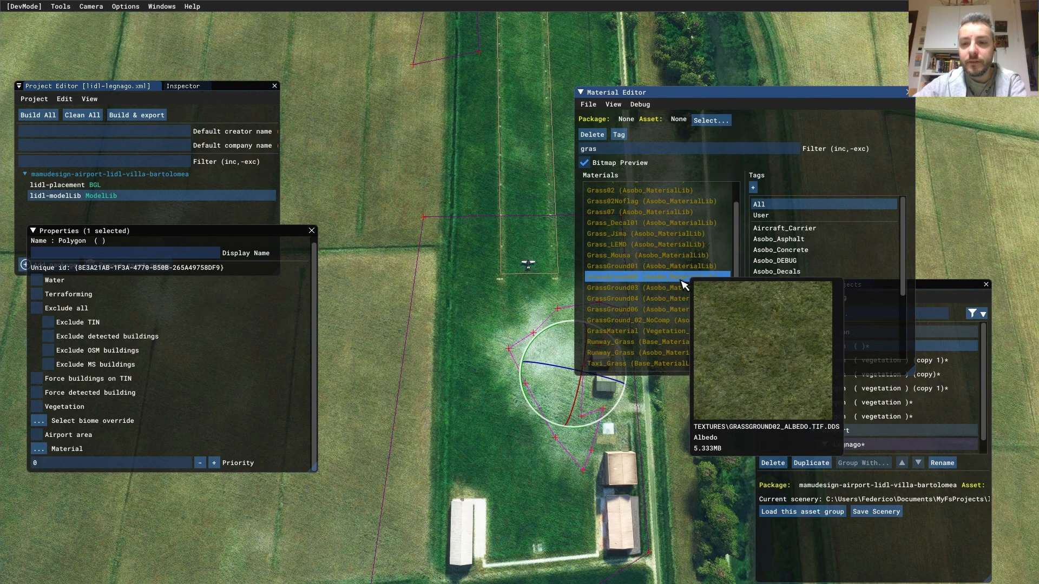
pyautogui.click(682, 281)
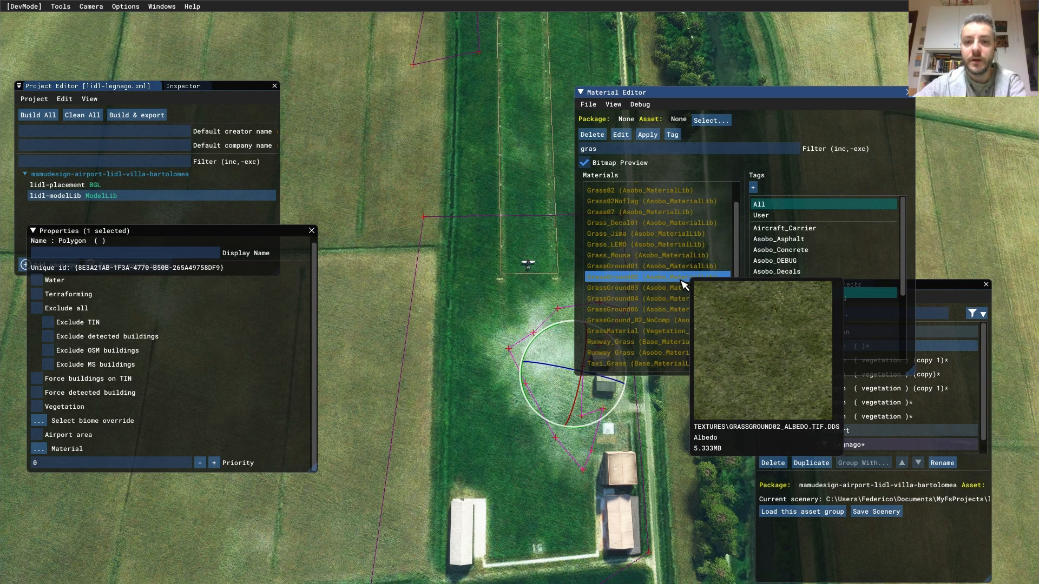
pyautogui.moveTo(683, 285); pyautogui.dragTo(39, 449)
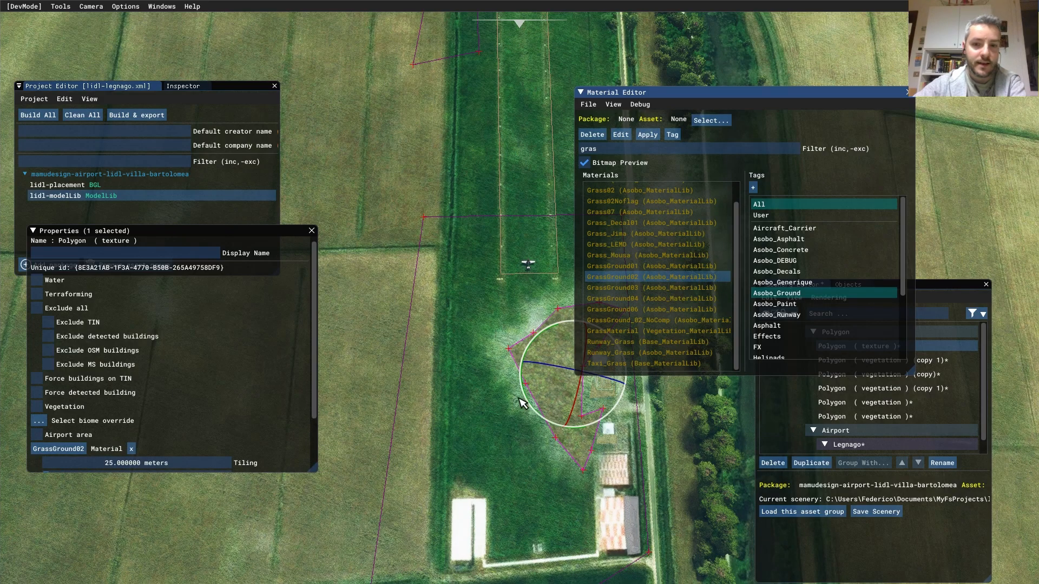
# - Close the materials window and undo the accidental polygon rotation
pyautogui.scroll(2, 526, 445)
pyautogui.moveTo(560, 391); pyautogui.dragTo(424, 299, button='middle')
pyautogui.moveTo(847, 108); pyautogui.dragTo(776, 110)
pyautogui.click(836, 93)
pyautogui.scroll(2, 500, 326)
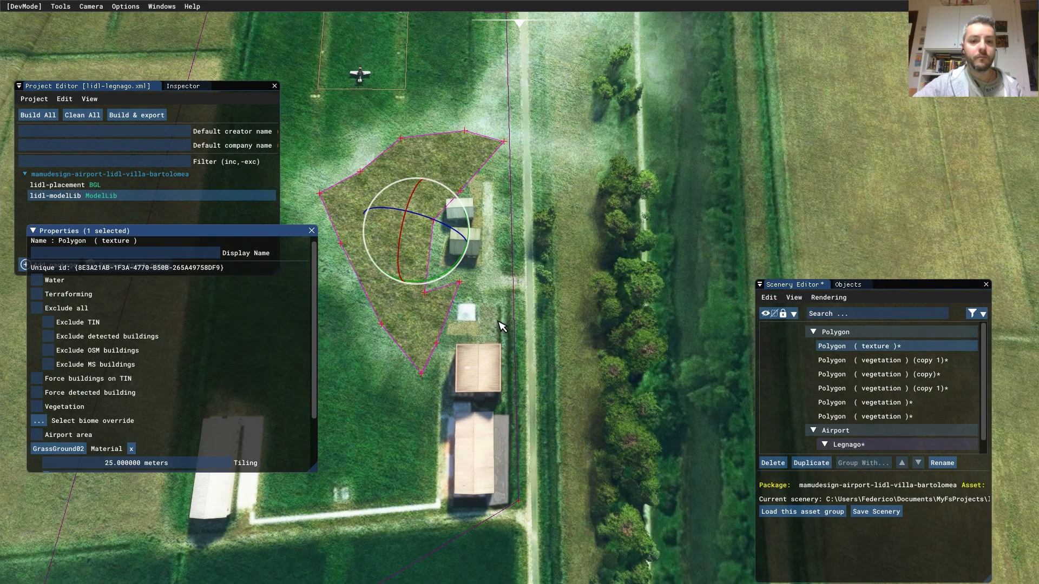
pyautogui.scroll(1, 499, 322)
pyautogui.moveTo(525, 264); pyautogui.dragTo(587, 254, button='middle')
pyautogui.moveTo(559, 259); pyautogui.dragTo(560, 230)
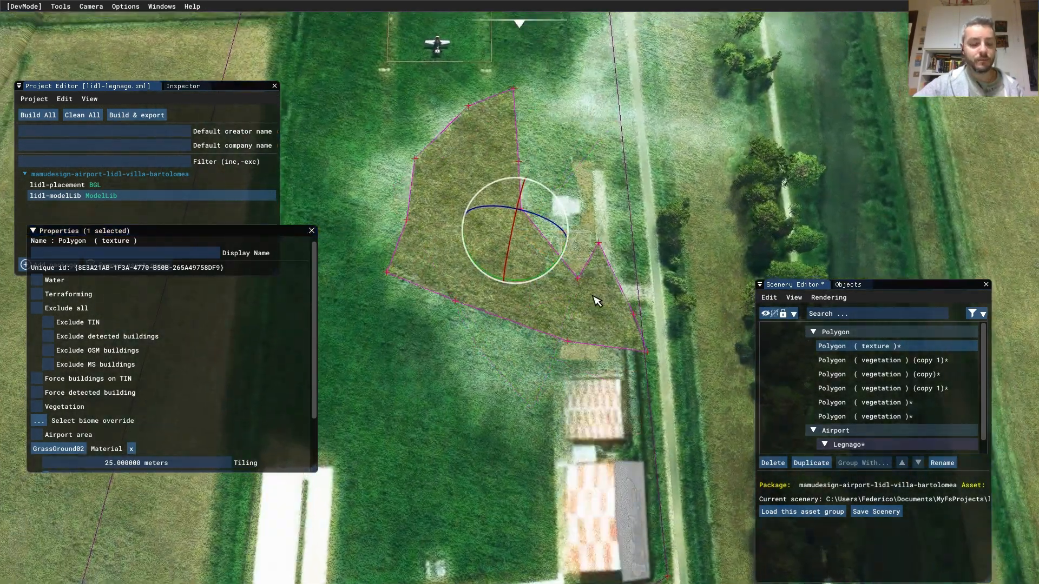
pyautogui.hotkey('ctrl', 'z')
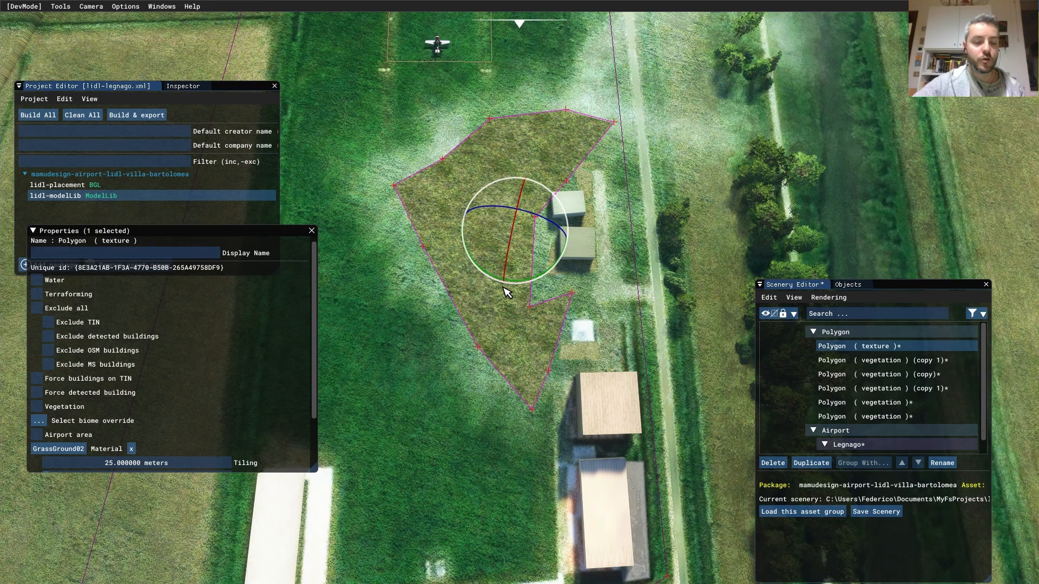
# - Set the grass polygon's Falloff to 40 metres
pyautogui.moveTo(314, 321); pyautogui.dragTo(313, 386)
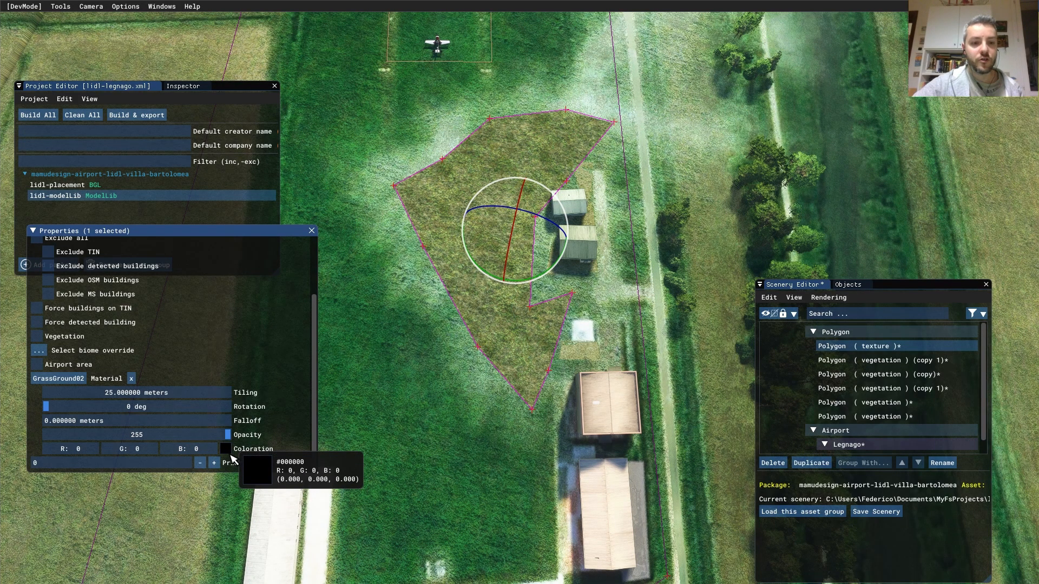
pyautogui.click(225, 449)
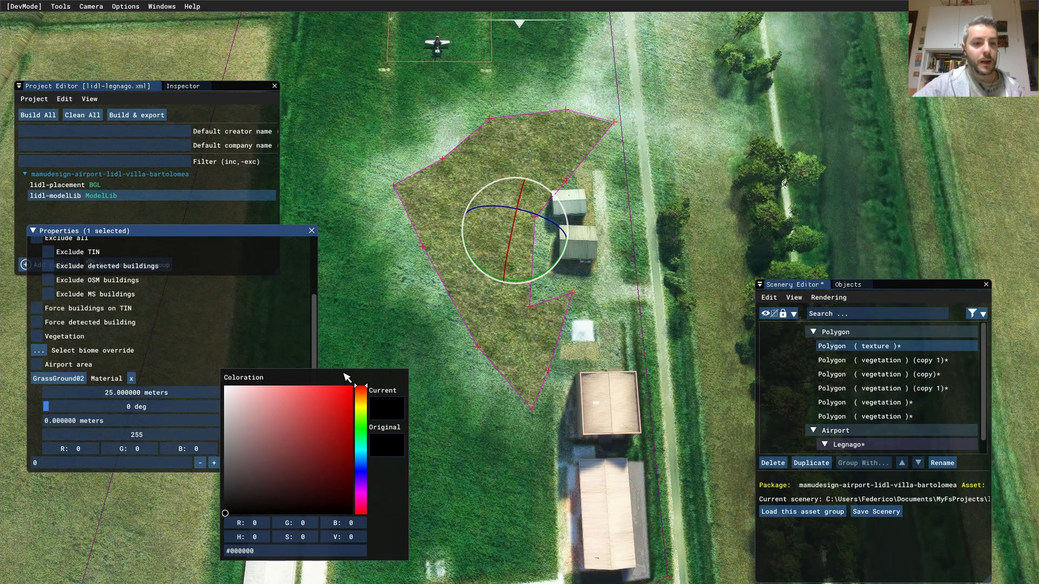
pyautogui.click(276, 343)
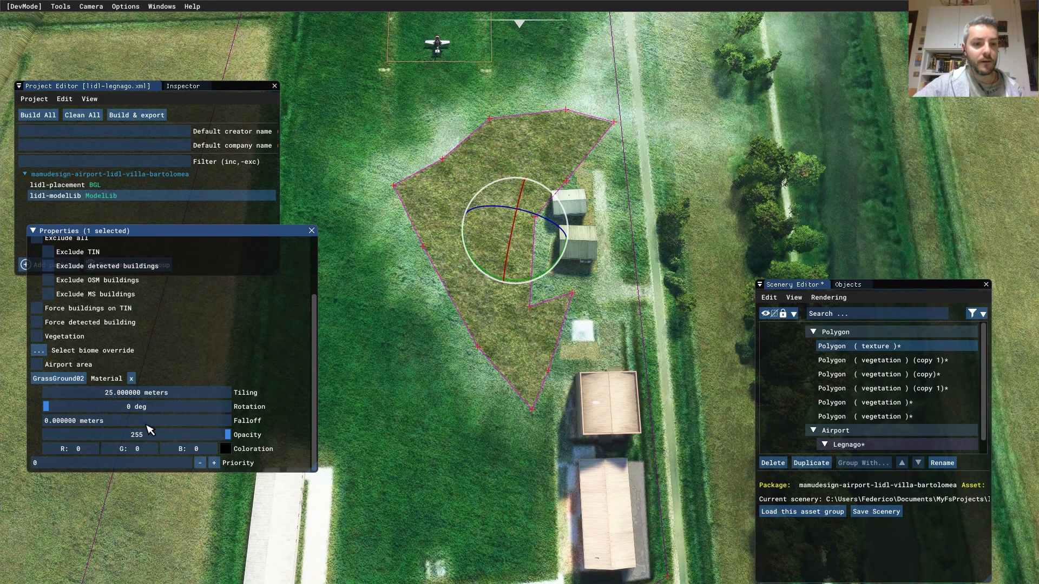
pyautogui.doubleClick(130, 424)
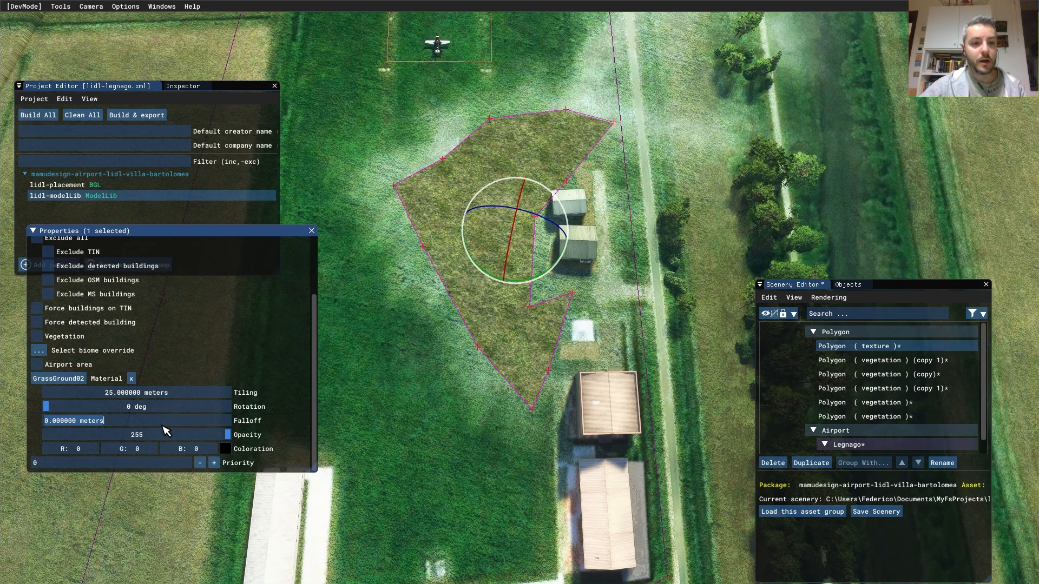
pyautogui.write('20')
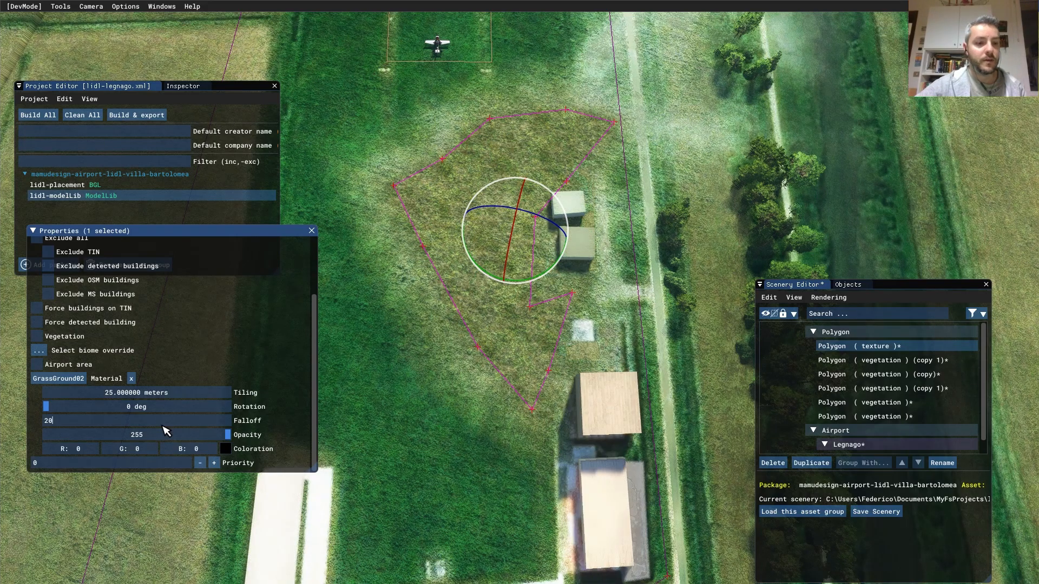
pyautogui.press('BackSpace')
pyautogui.press('BackSpace')
pyautogui.write('40')
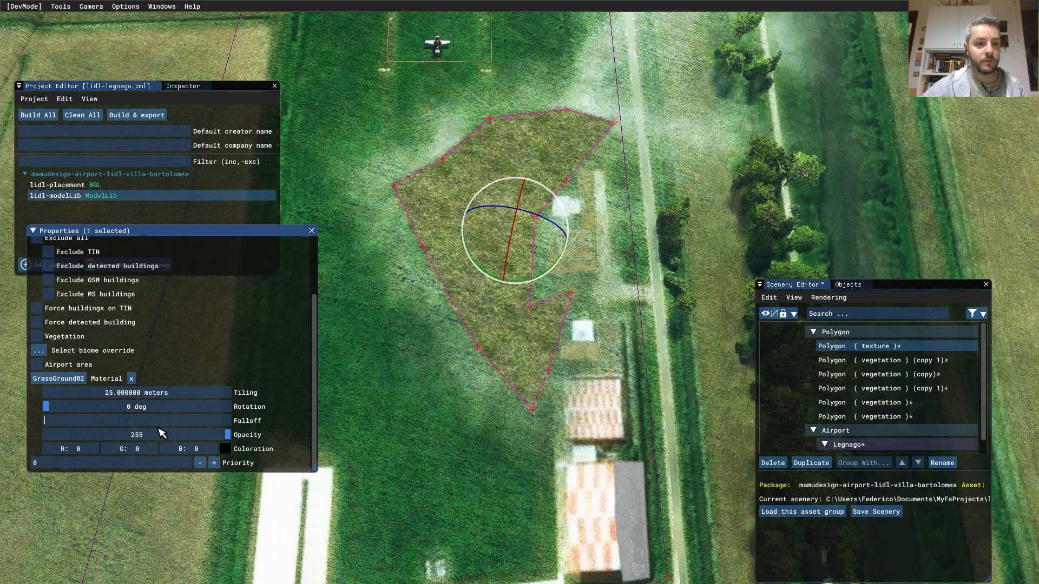
pyautogui.press('Return')
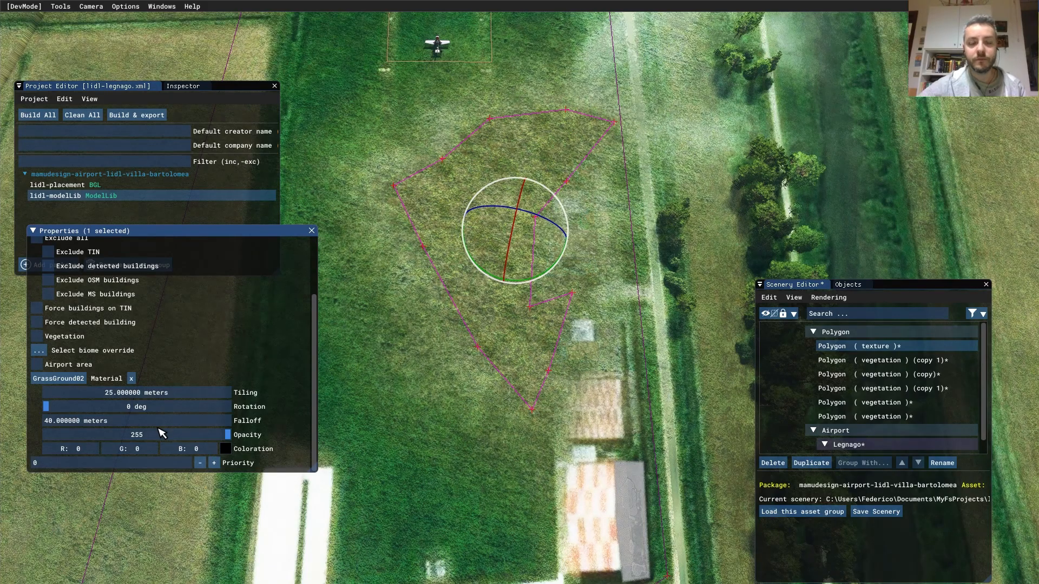
# - View the polygon from an oblique angle and bring up its Coloration picker
pyautogui.keyDown('alt'); pyautogui.moveTo(441, 408); pyautogui.dragTo(509, 345, button='middle'); pyautogui.keyUp('alt')
pyautogui.scroll(3, 493, 343)
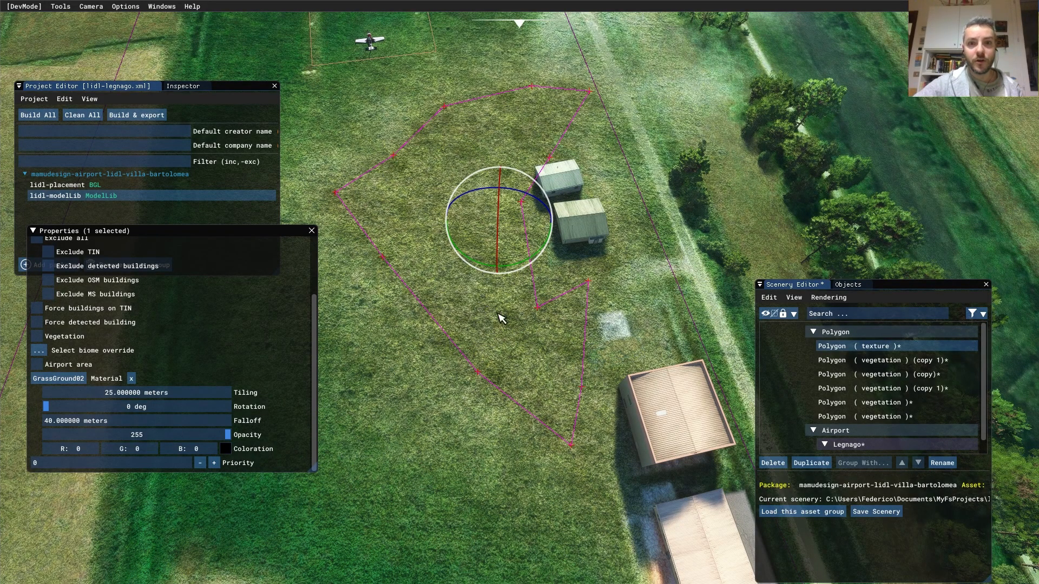
pyautogui.scroll(-5, 511, 353)
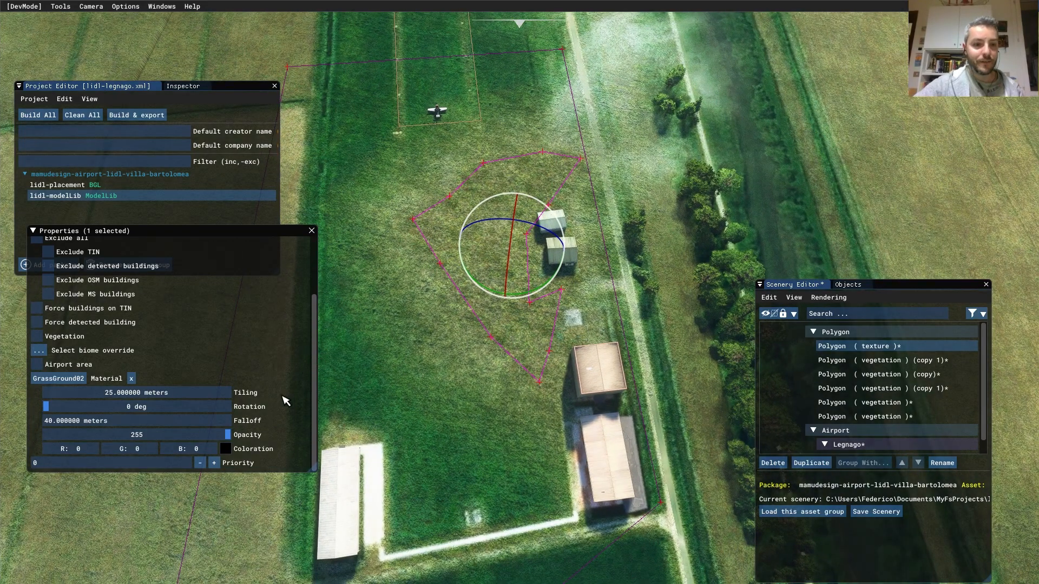
pyautogui.click(225, 449)
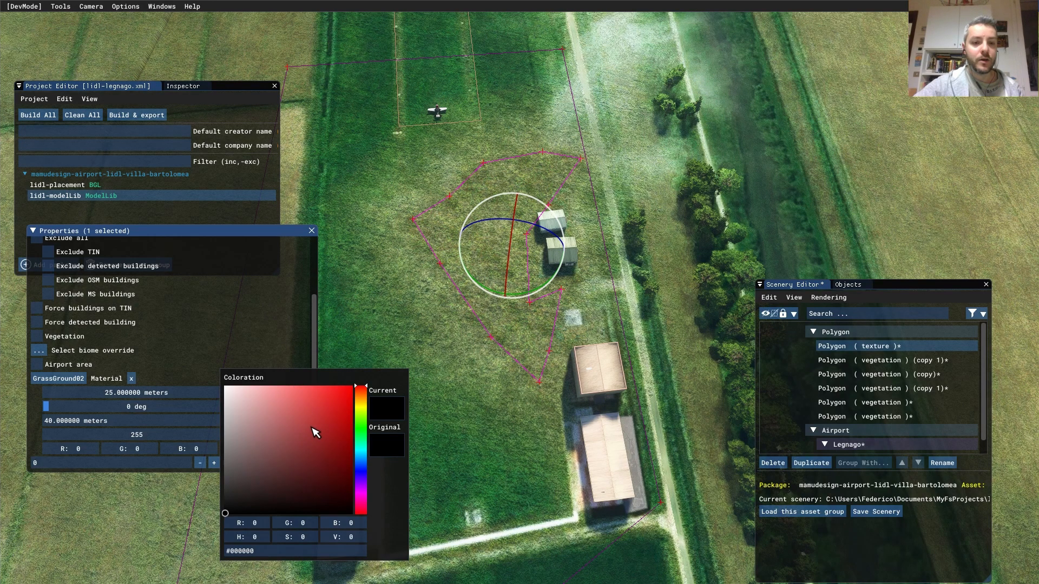
# - Tint the grass polygon dark green, R 35, G 63, B 33
pyautogui.click(321, 414)
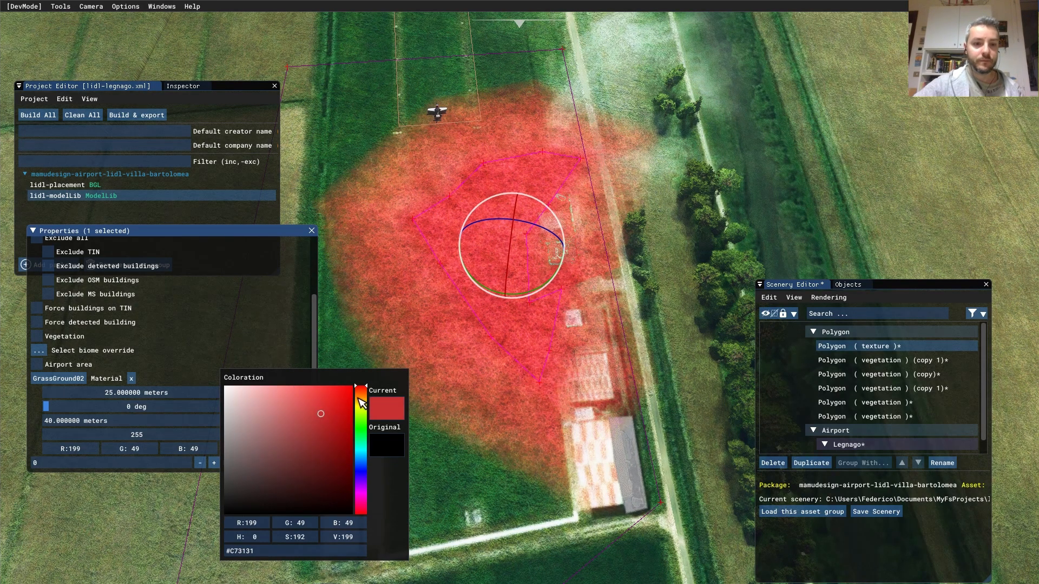
pyautogui.moveTo(361, 389)
pyautogui.mouseDown()
pyautogui.moveTo(368, 436)
pyautogui.moveTo(323, 427)
pyautogui.moveTo(295, 483)
pyautogui.mouseUp()
pyautogui.click(471, 349)
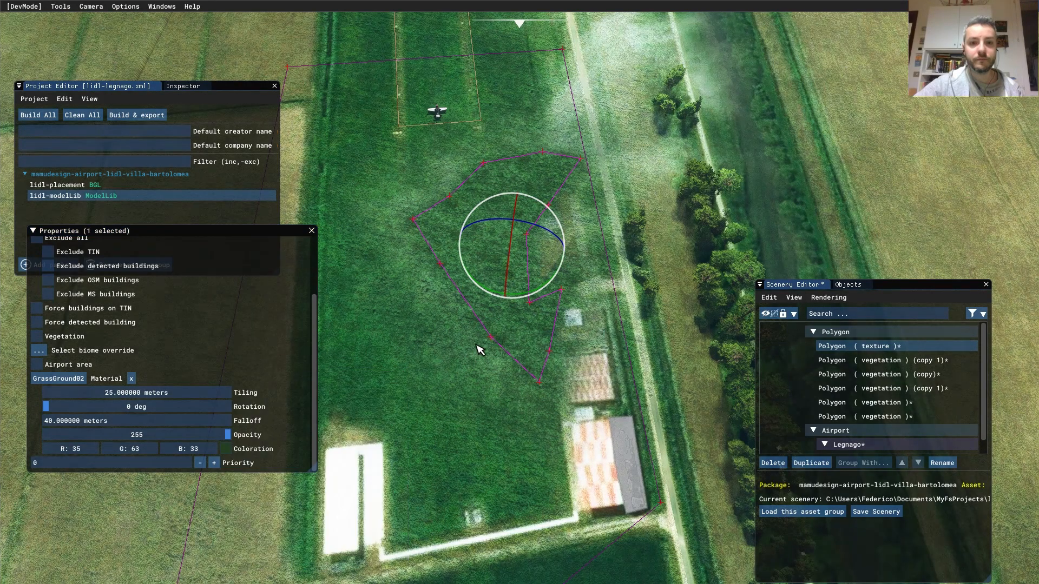
pyautogui.moveTo(464, 372); pyautogui.dragTo(514, 362, button='right')
pyautogui.scroll(3, 460, 363)
pyautogui.moveTo(517, 336); pyautogui.dragTo(634, 314, button='middle')
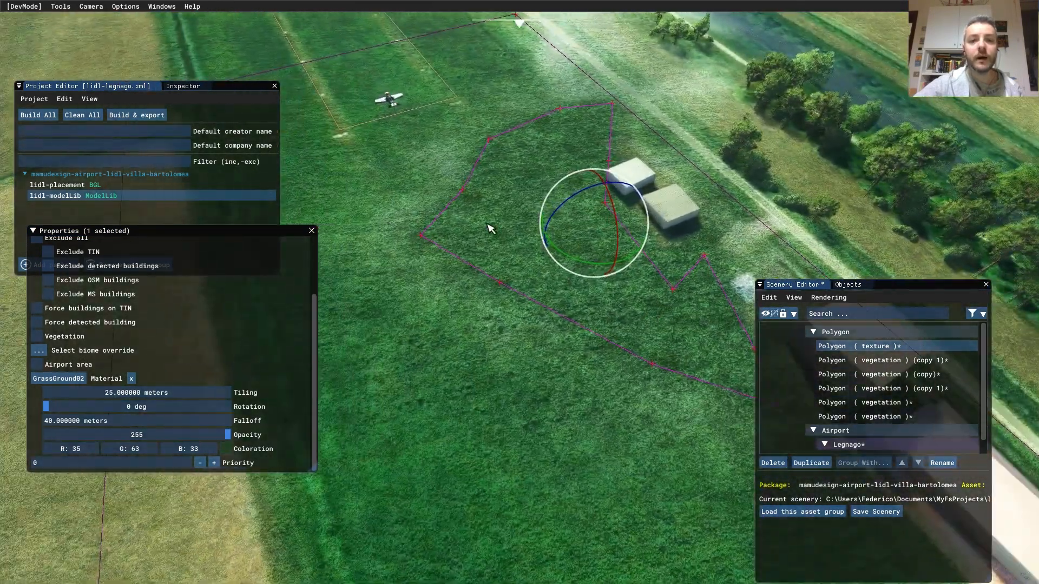
# - Reshape the grass polygon by moving three of its vertices outward
pyautogui.click(421, 236)
pyautogui.press('space')
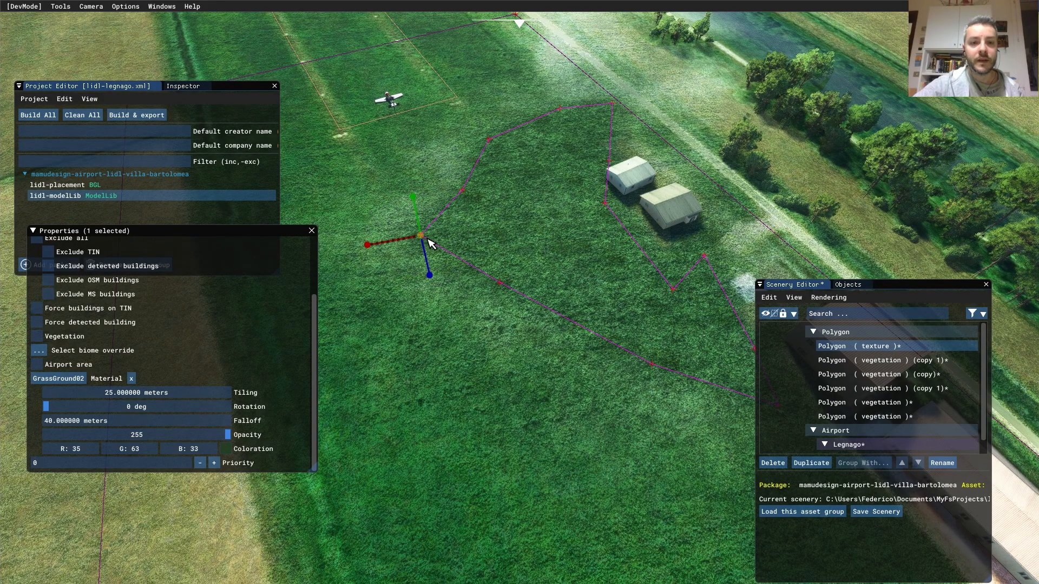
pyautogui.moveTo(394, 266); pyautogui.dragTo(325, 262)
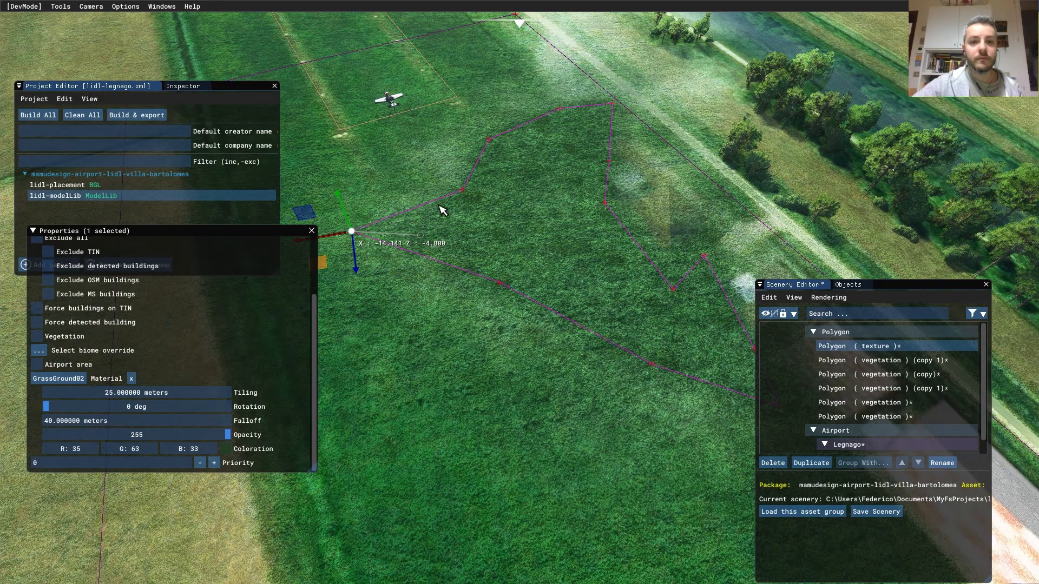
pyautogui.click(464, 191)
pyautogui.moveTo(430, 213); pyautogui.dragTo(405, 179)
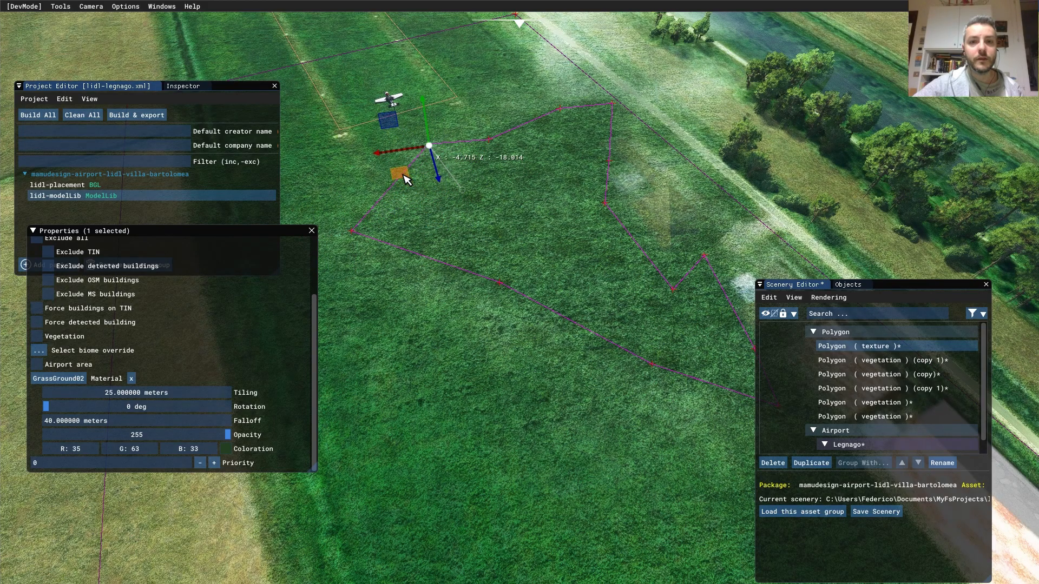
pyautogui.moveTo(529, 175); pyautogui.dragTo(474, 303, button='right')
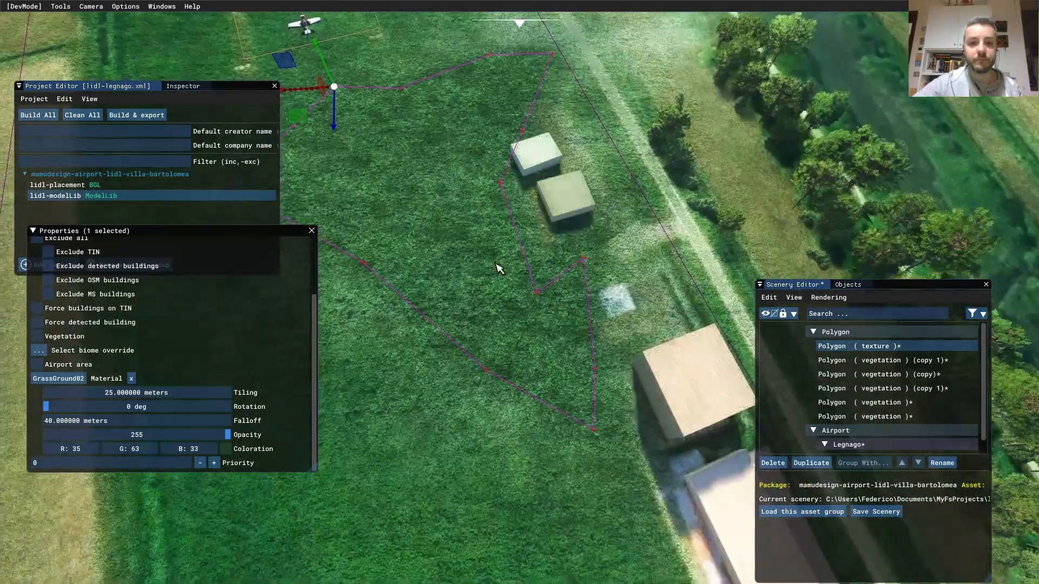
pyautogui.click(484, 184)
pyautogui.moveTo(453, 218); pyautogui.dragTo(421, 249)
pyautogui.moveTo(476, 228); pyautogui.dragTo(504, 265, button='right')
# - Retune the tint to R 42, G 67, B 37 and save the scenery
pyautogui.click(227, 463)
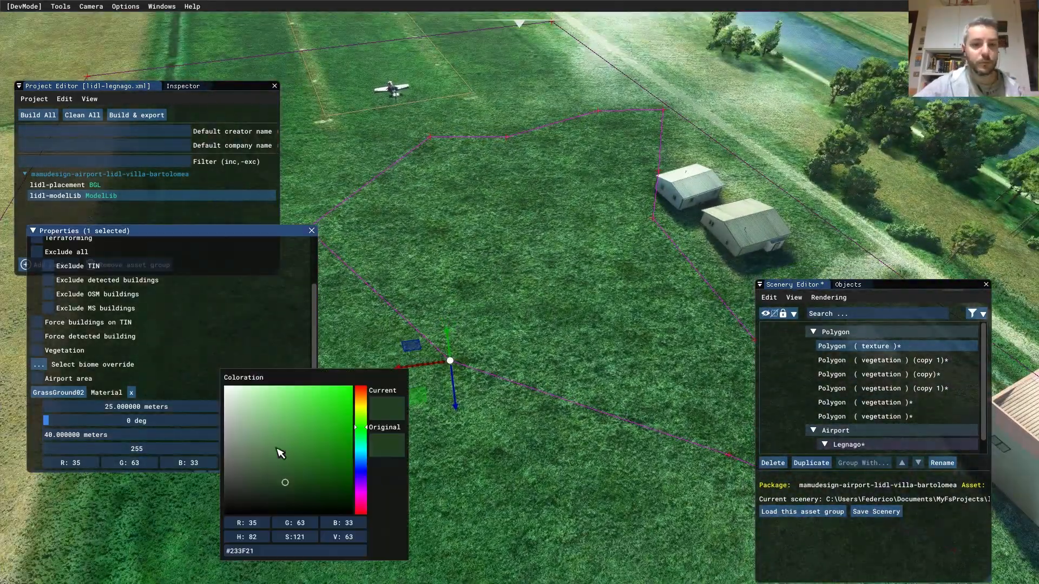
pyautogui.moveTo(289, 486); pyautogui.dragTo(289, 480)
pyautogui.moveTo(509, 435); pyautogui.dragTo(587, 330, button='right')
pyautogui.click(232, 464)
pyautogui.moveTo(284, 477); pyautogui.dragTo(282, 481)
pyautogui.moveTo(366, 429); pyautogui.dragTo(369, 435)
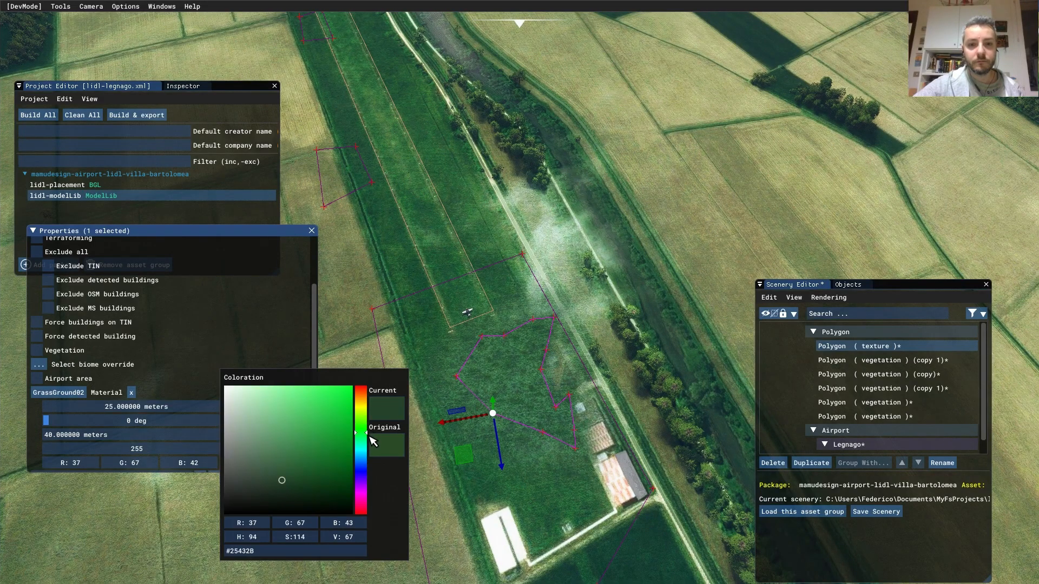
pyautogui.moveTo(572, 475); pyautogui.dragTo(498, 377, button='right')
pyautogui.moveTo(494, 444); pyautogui.dragTo(575, 376, button='right')
pyautogui.moveTo(649, 365); pyautogui.dragTo(473, 405, button='right')
pyautogui.click(874, 516)
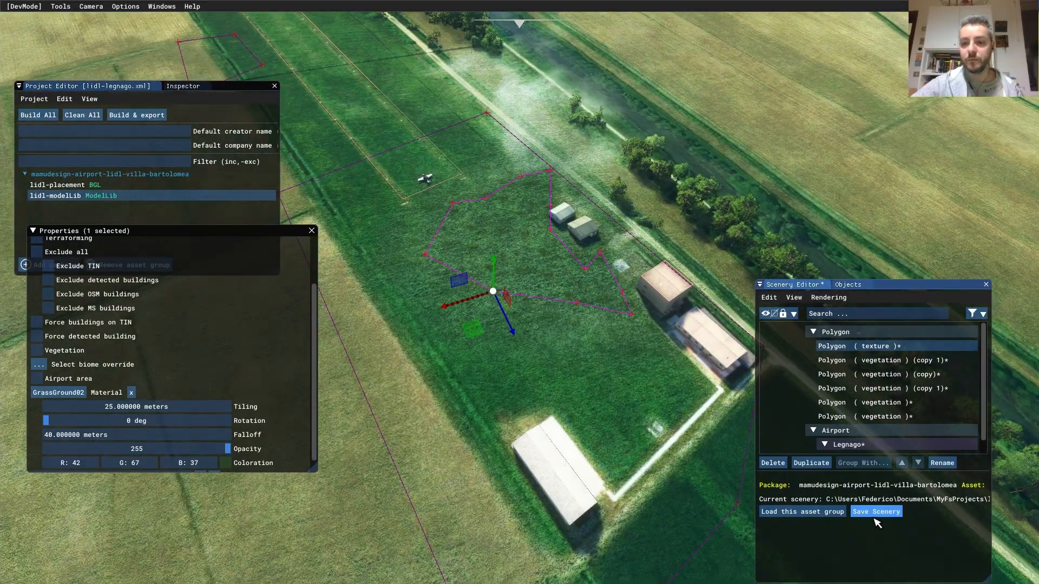
pyautogui.moveTo(666, 393); pyautogui.dragTo(582, 413, button='right')
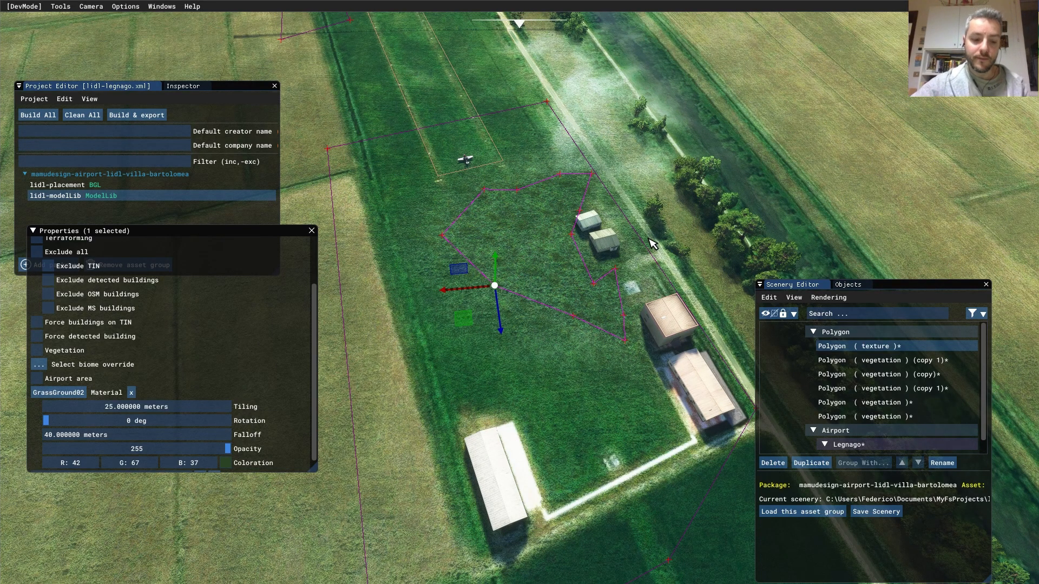
pyautogui.moveTo(657, 217); pyautogui.dragTo(605, 284, button='middle')
pyautogui.moveTo(652, 223); pyautogui.dragTo(451, 206, button='middle')
pyautogui.moveTo(434, 161); pyautogui.dragTo(589, 327, button='middle')
pyautogui.scroll(-5, 543, 295)
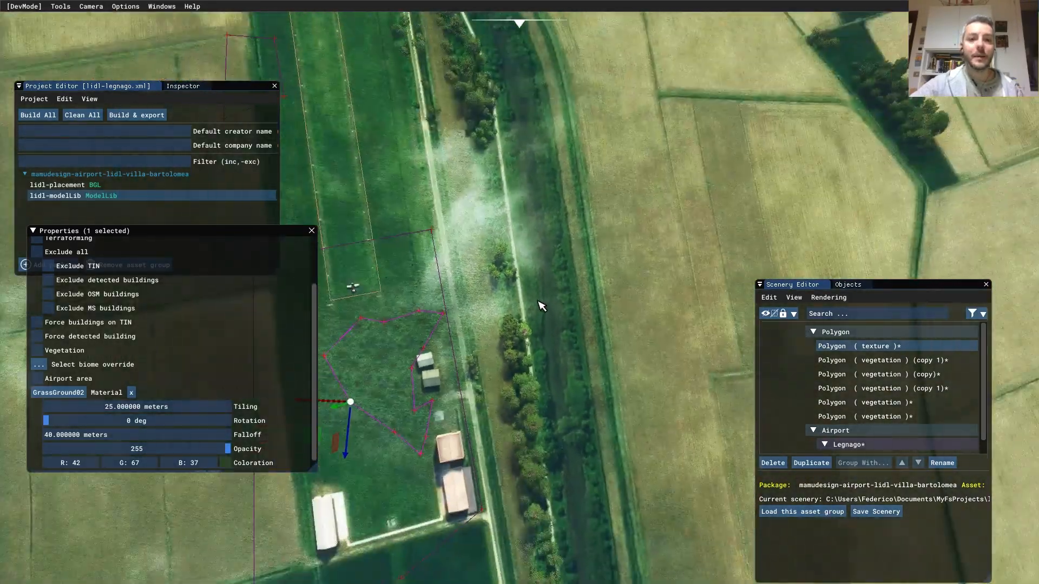
pyautogui.moveTo(540, 303); pyautogui.dragTo(511, 267, button='right')
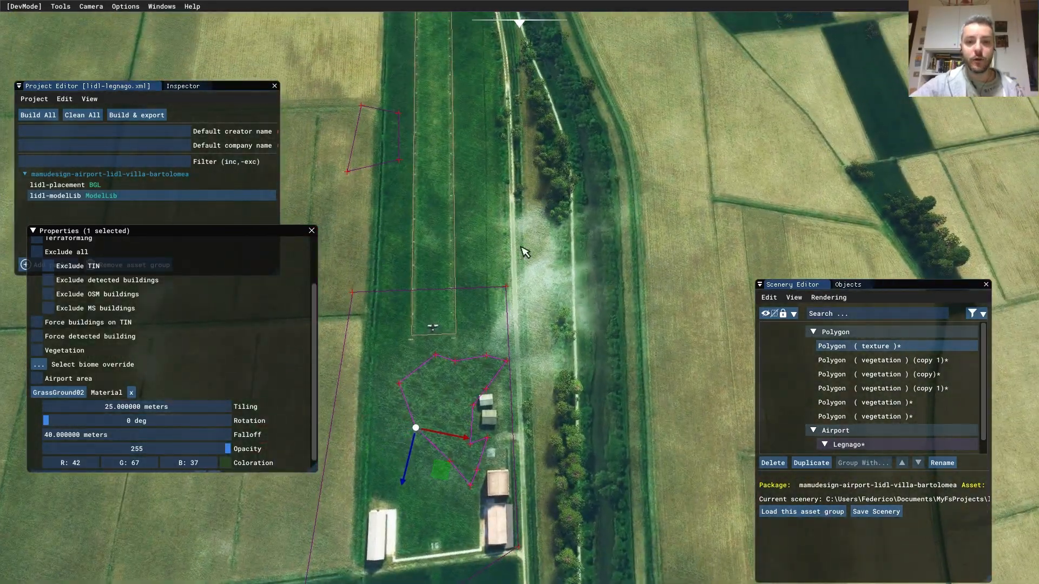
pyautogui.scroll(5, 542, 303)
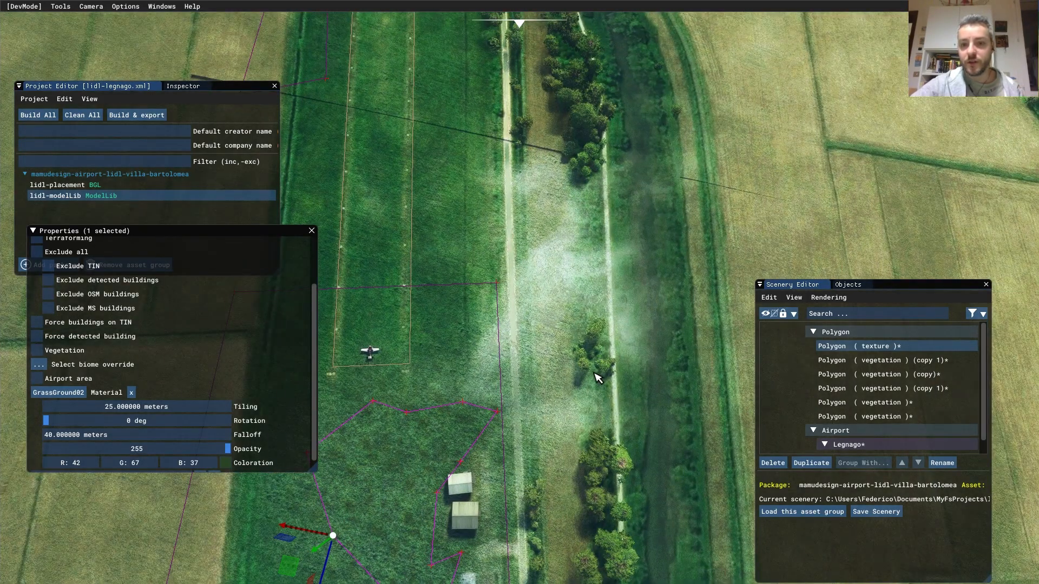
# - Add a new polygon covering the strip beside the trees
pyautogui.click(848, 285)
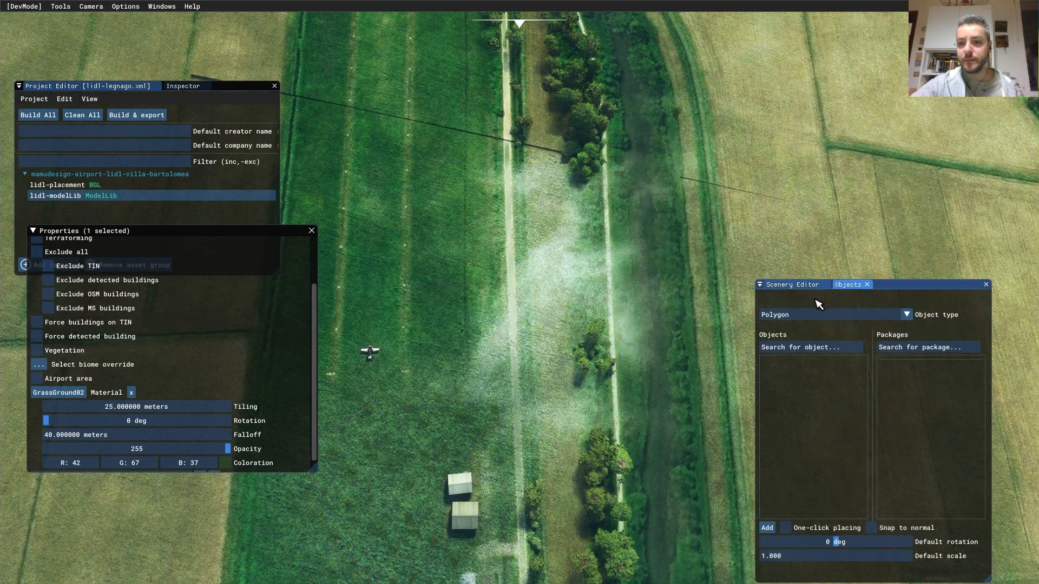
pyautogui.click(767, 529)
pyautogui.click(794, 285)
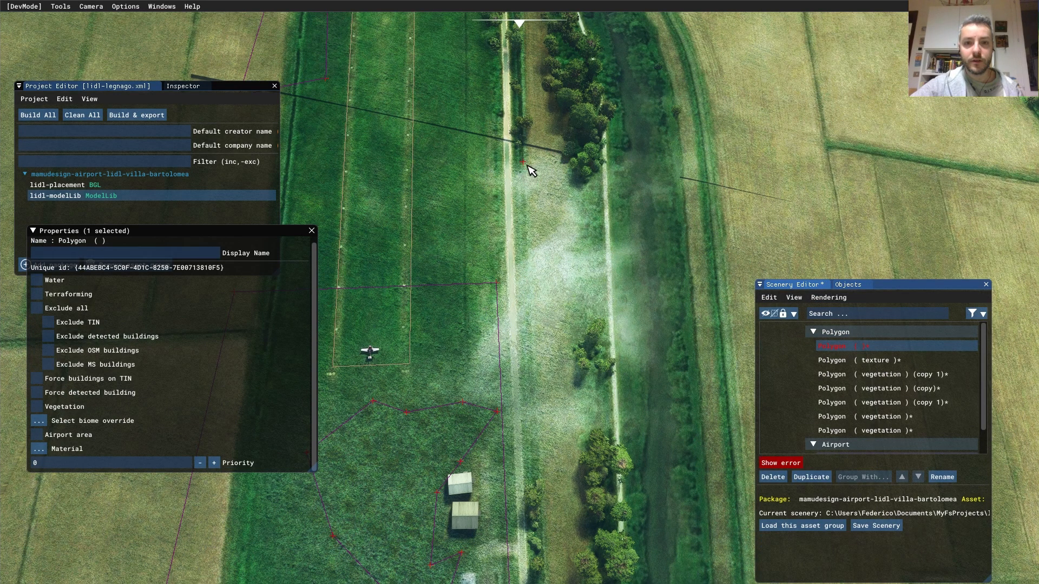
pyautogui.click(532, 161)
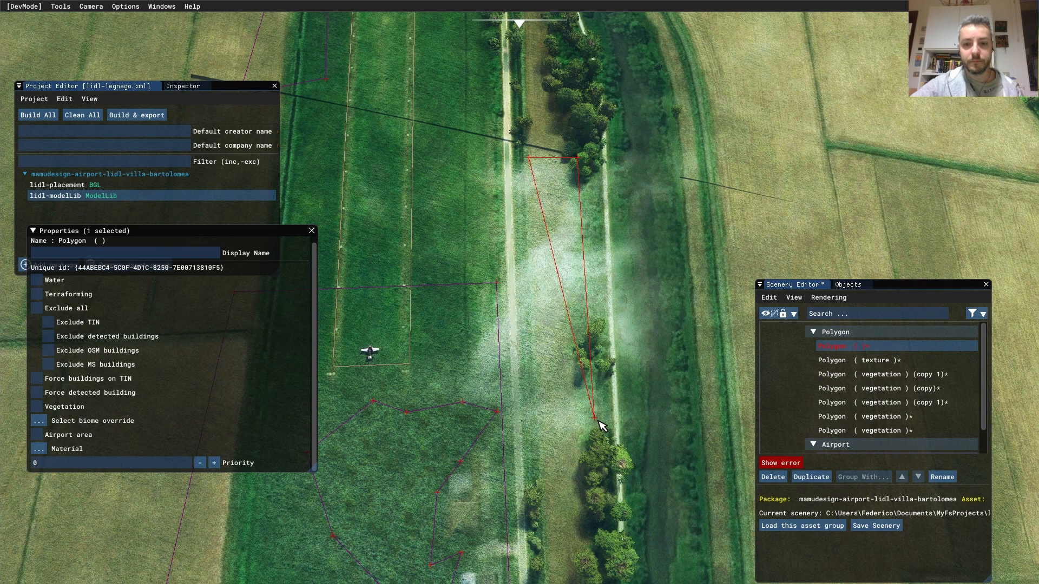
pyautogui.doubleClick(547, 479)
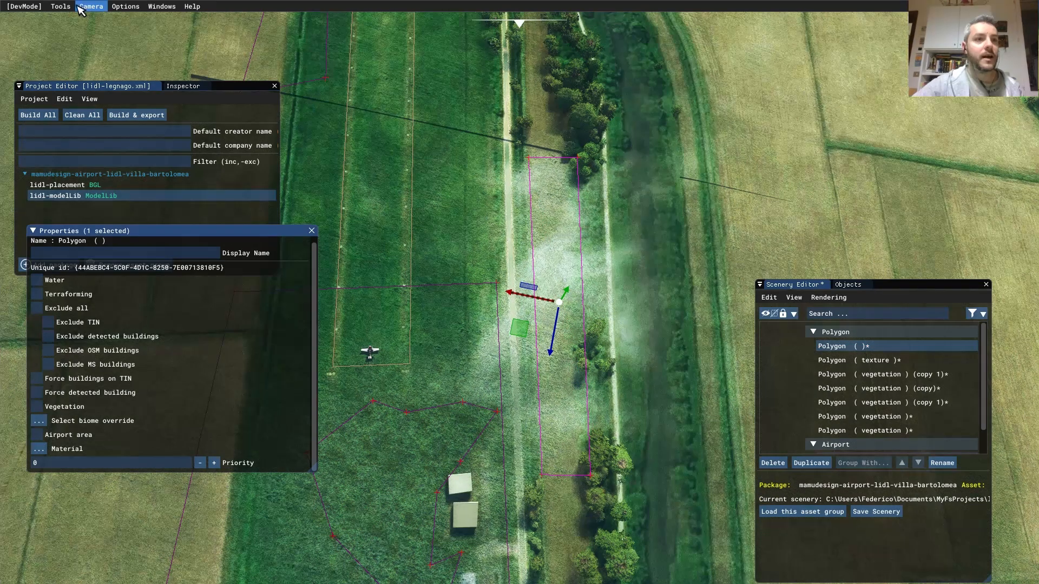
# - Apply the GrassGround01 material, found by filtering 'grass', to the new polygon
pyautogui.click(60, 6)
pyautogui.click(81, 46)
pyautogui.click(541, 152)
pyautogui.write('grass')
pyautogui.click(515, 164)
pyautogui.moveTo(634, 289); pyautogui.dragTo(39, 449)
pyautogui.click(839, 95)
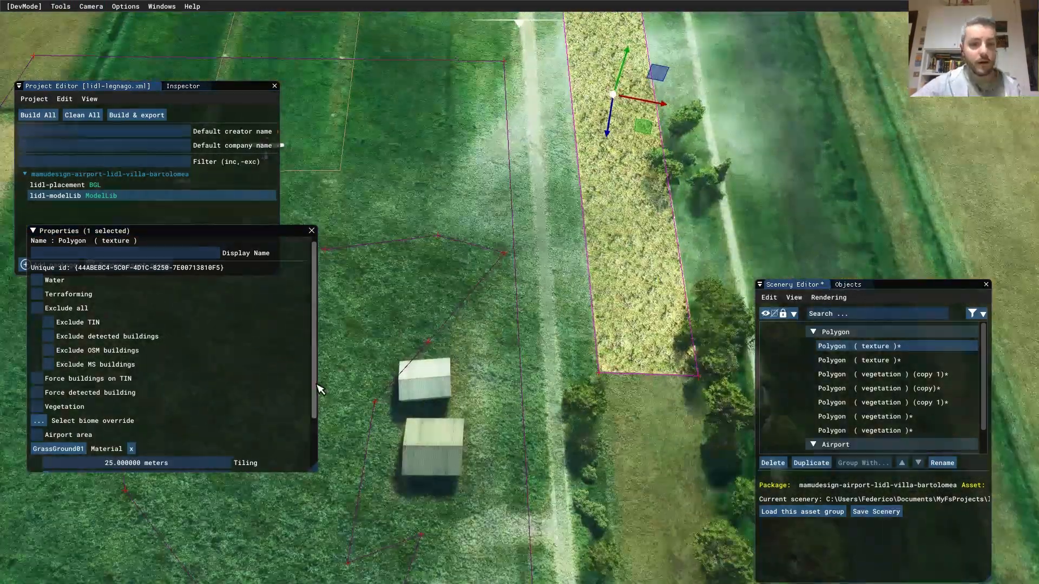
# - Give the strip 10 m falloff, 10 m tiling and an olive tint (R85 G99 B70)
pyautogui.scroll(-3, 233, 417)
pyautogui.doubleClick(108, 423)
pyautogui.write('10')
pyautogui.press('Return')
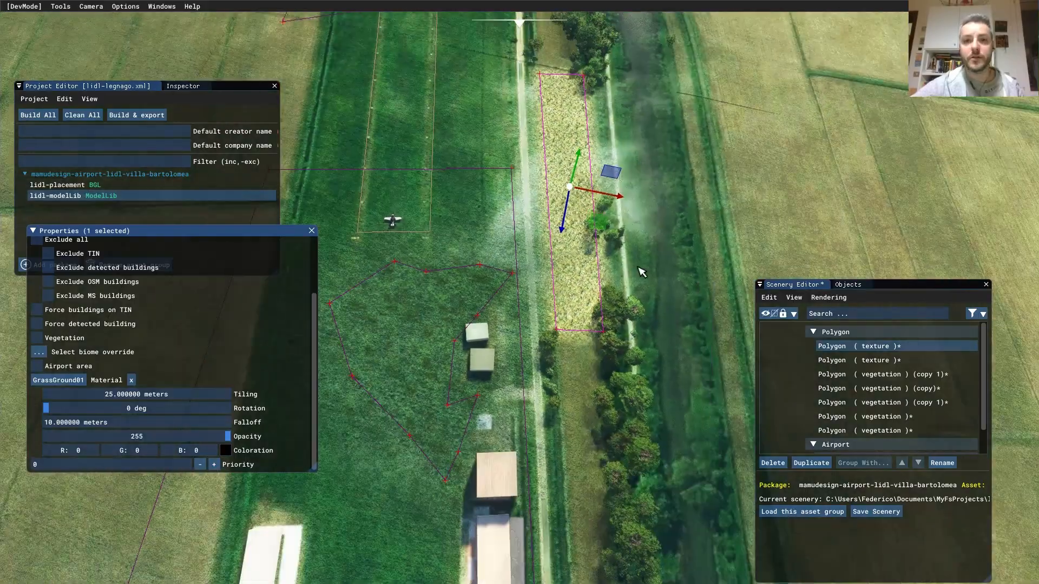
pyautogui.click(225, 450)
pyautogui.click(364, 411)
pyautogui.click(283, 450)
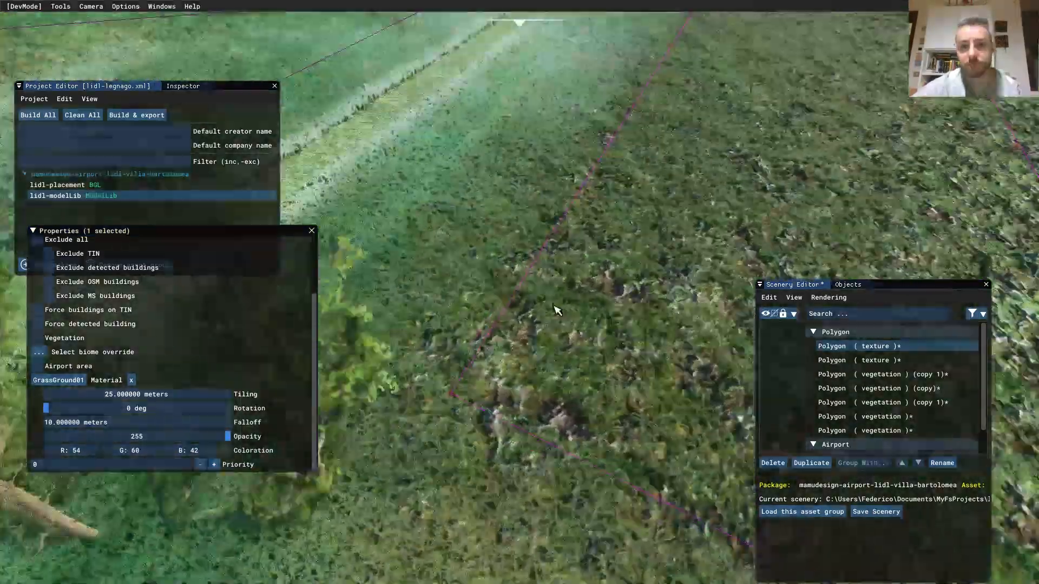
pyautogui.doubleClick(136, 394)
pyautogui.write('10')
pyautogui.press('Return')
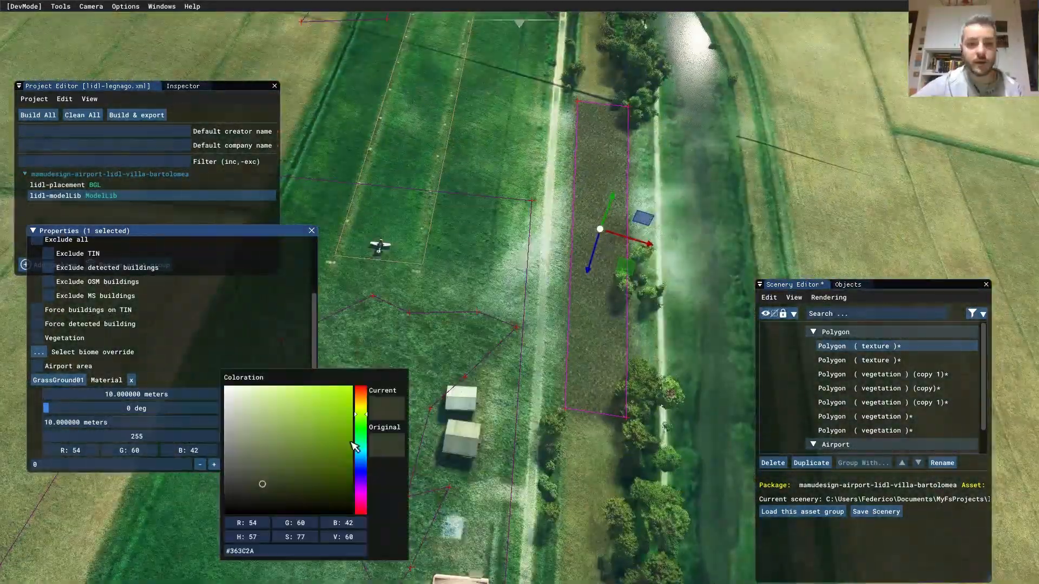
pyautogui.click(265, 477)
pyautogui.click(399, 274)
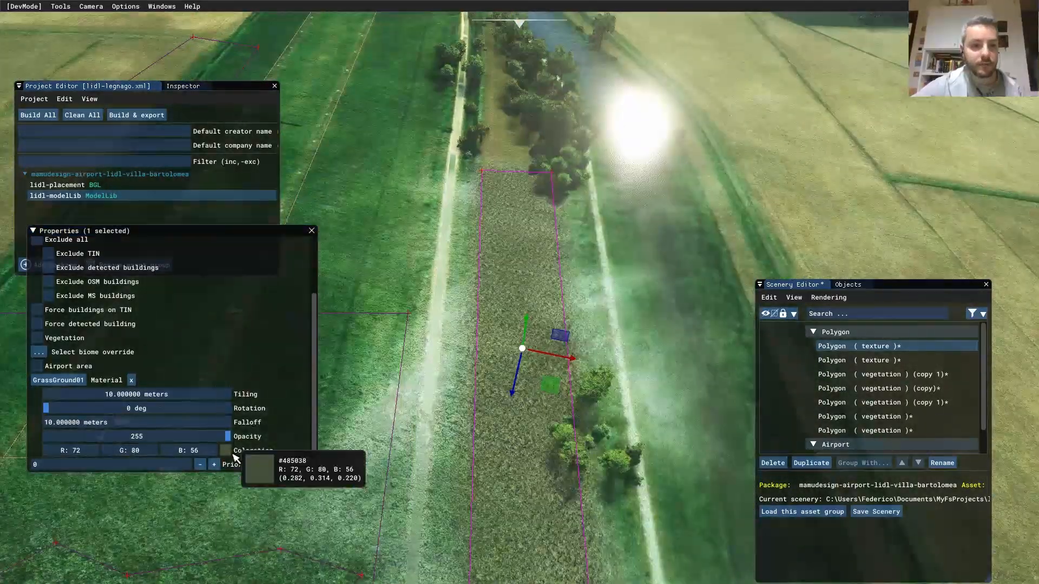
pyautogui.click(225, 450)
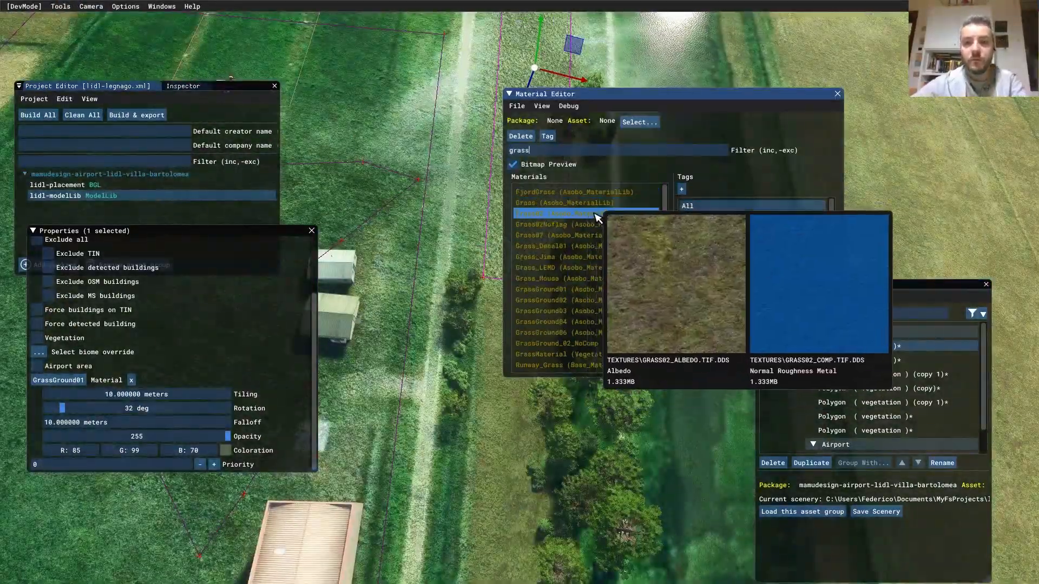
# - Switch the strip polygon's material to Grass_Mousa
pyautogui.click(560, 278)
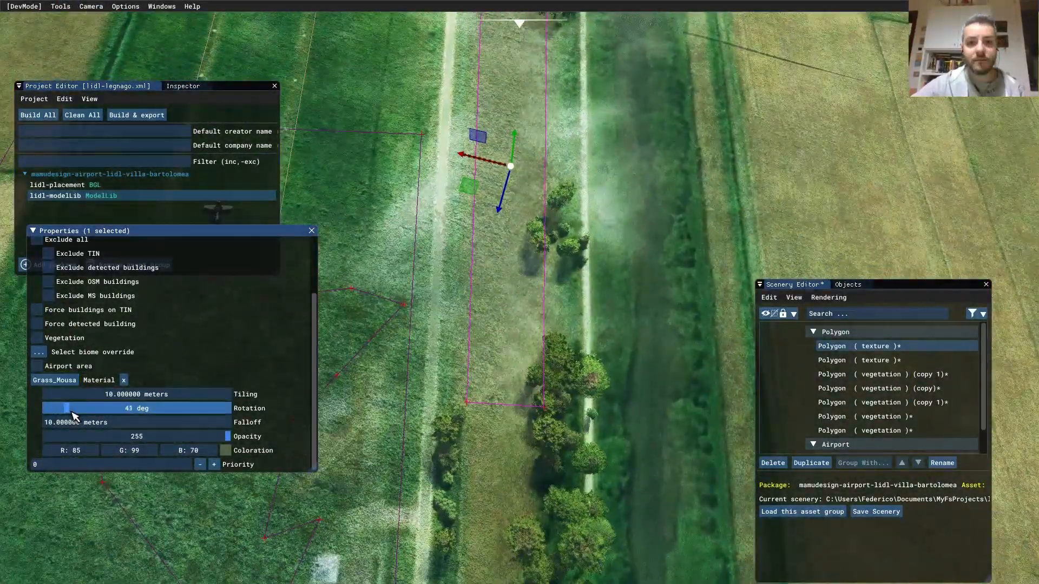
pyautogui.click(225, 450)
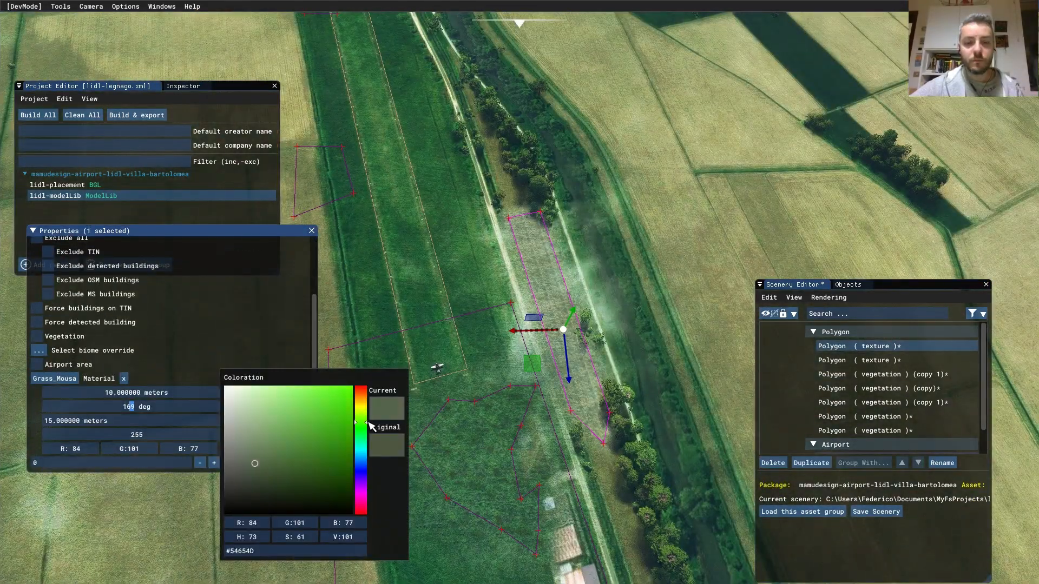
# - Increase the strip's tiling to 30 metres and retune its tint to grey-green
pyautogui.moveTo(368, 422); pyautogui.dragTo(370, 406)
pyautogui.moveTo(149, 398); pyautogui.dragTo(191, 395)
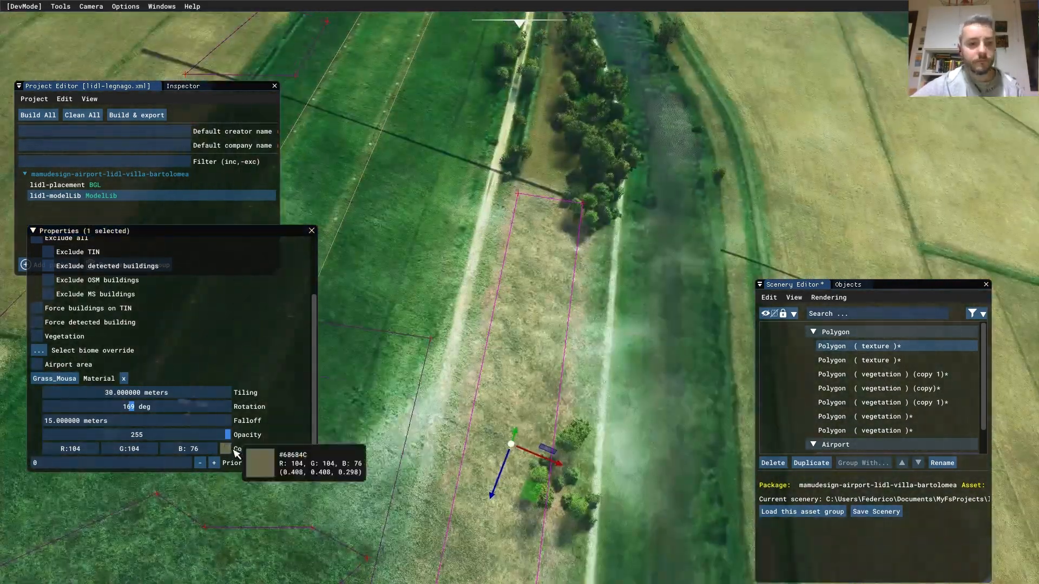
pyautogui.click(232, 448)
pyautogui.click(257, 470)
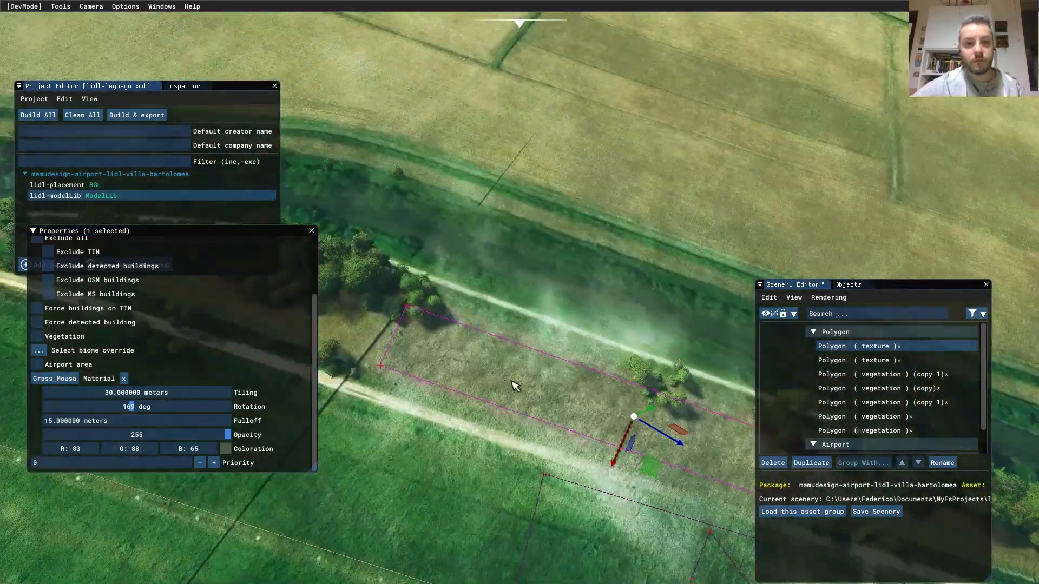
pyautogui.rightClick(547, 406)
pyautogui.click(406, 387)
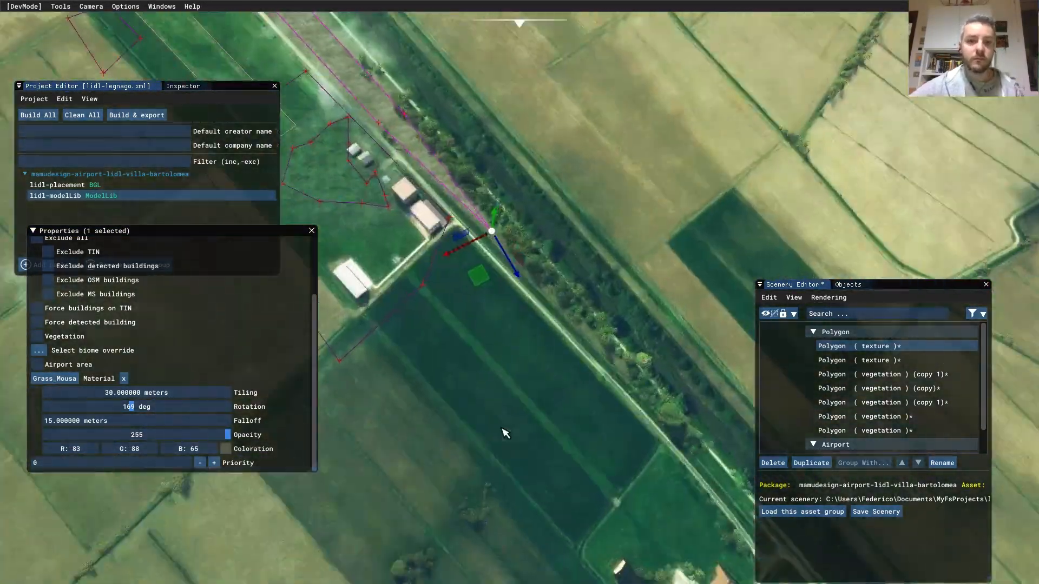
pyautogui.click(226, 449)
pyautogui.moveTo(365, 416); pyautogui.dragTo(367, 421)
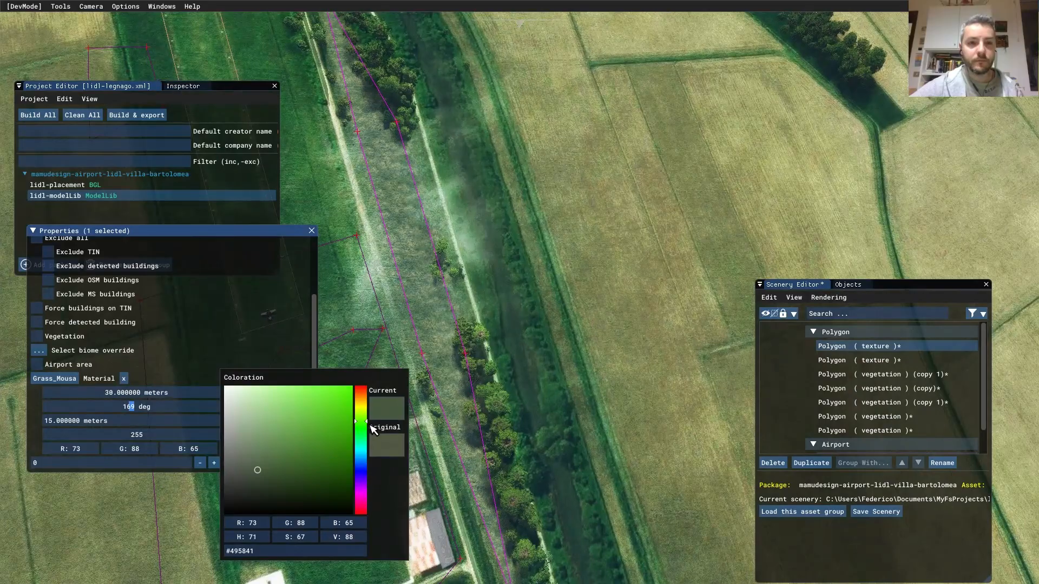
pyautogui.click(607, 170)
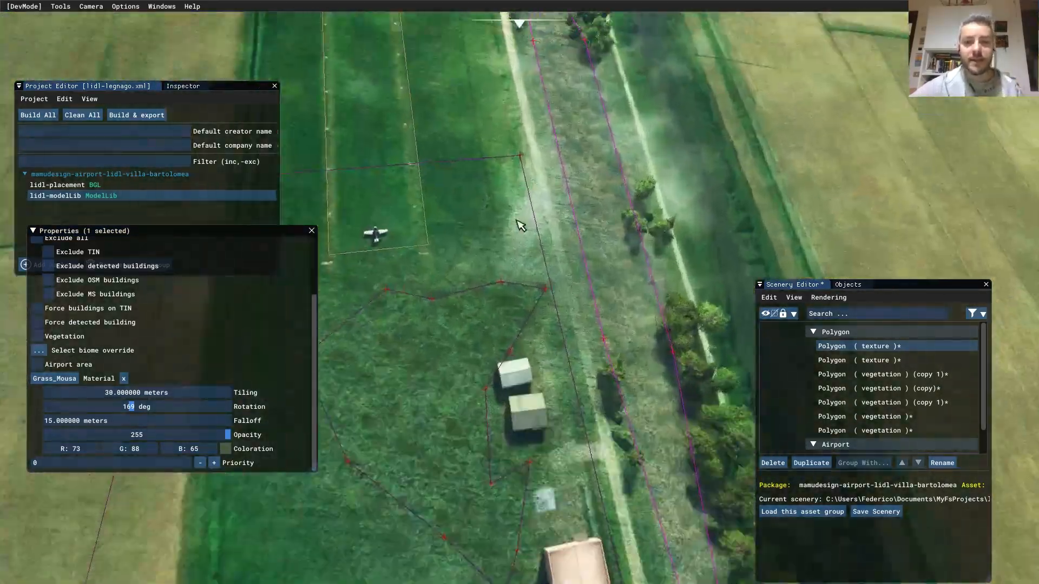
# - Move a corner of the second textured polygon and change the first polygon's Priority
pyautogui.click(479, 360)
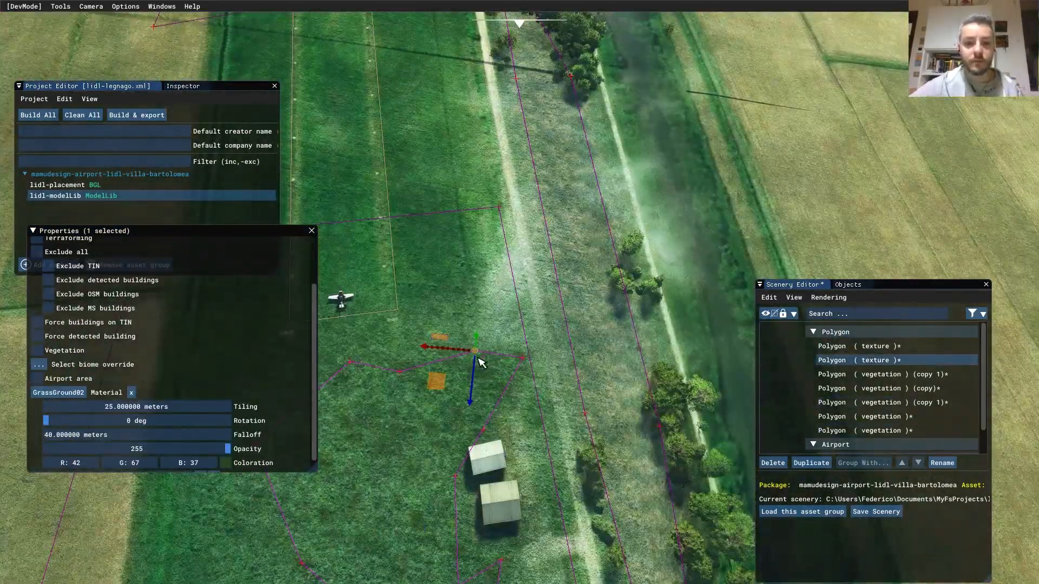
pyautogui.moveTo(479, 360); pyautogui.dragTo(506, 256)
pyautogui.click(538, 301)
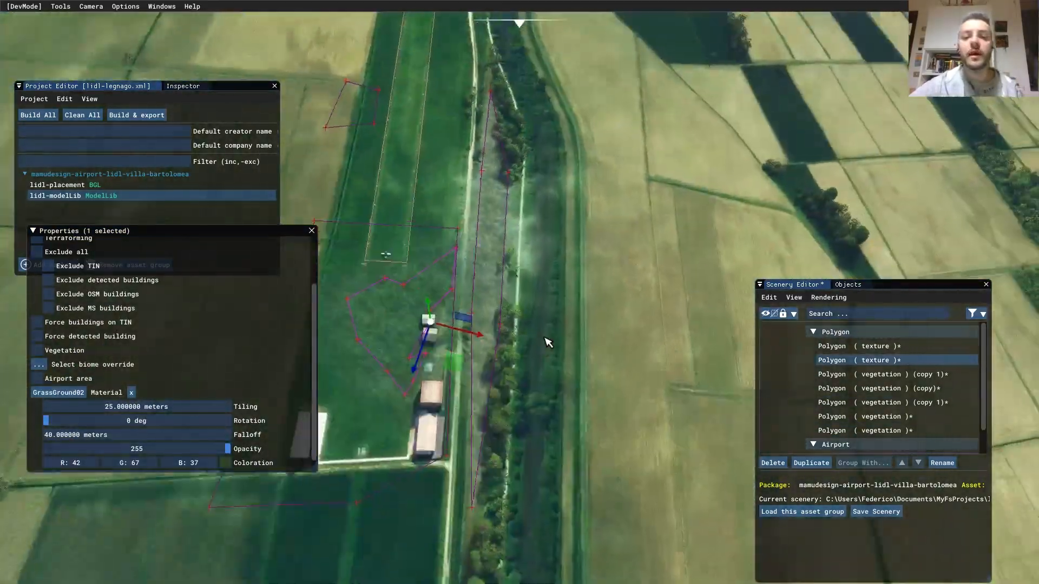
pyautogui.click(499, 304)
pyautogui.click(260, 451)
pyautogui.scroll(-1, 223, 464)
pyautogui.click(215, 463)
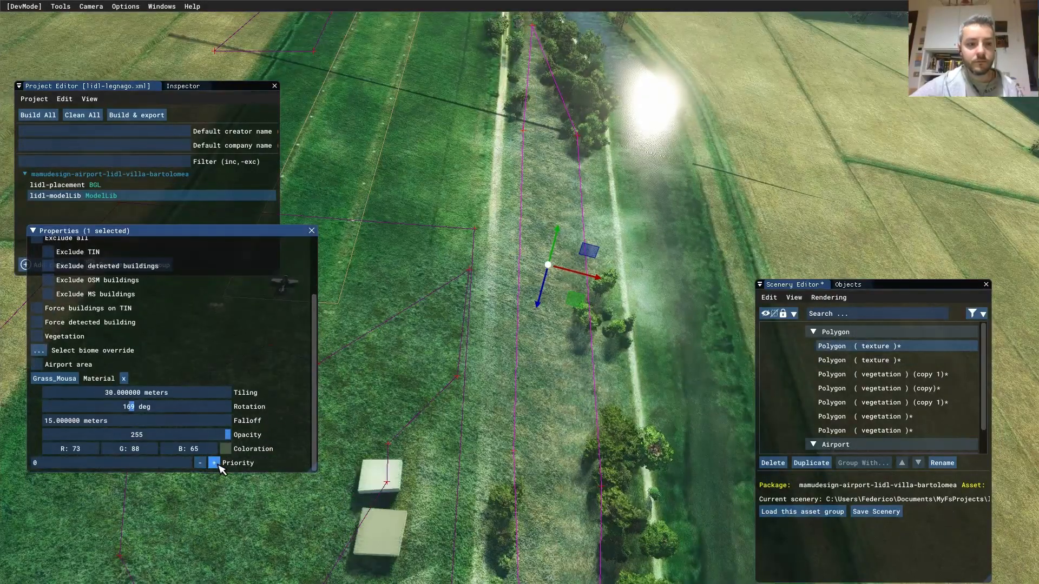
# - Save the scenery, inspect the grass strip from a lower angle and select the runway
pyautogui.click(873, 512)
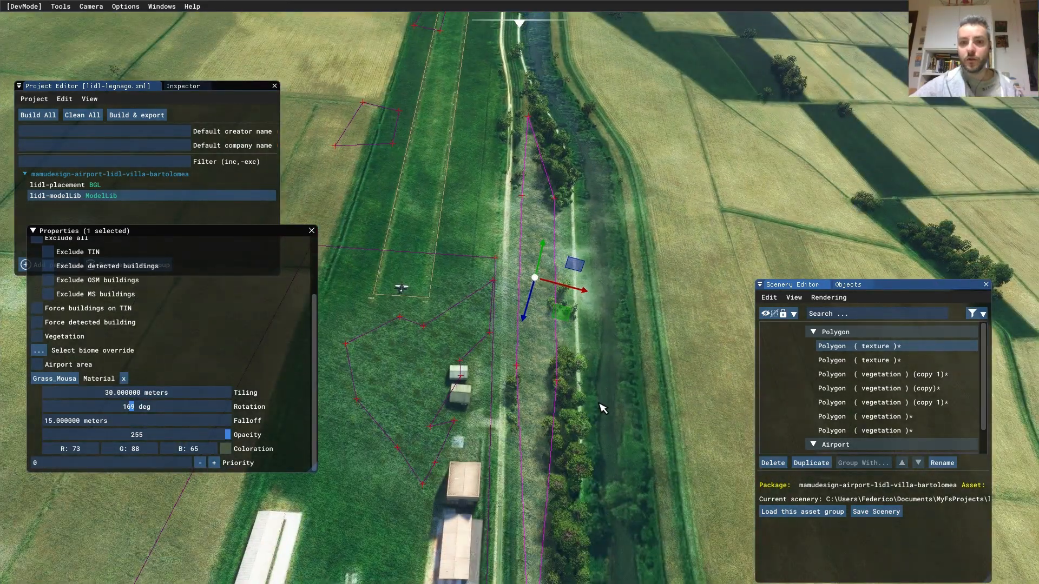
pyautogui.moveTo(502, 189); pyautogui.dragTo(547, 532, button='middle')
pyautogui.keyDown('alt'); pyautogui.moveTo(530, 477); pyautogui.dragTo(560, 436, button='middle'); pyautogui.keyUp('alt')
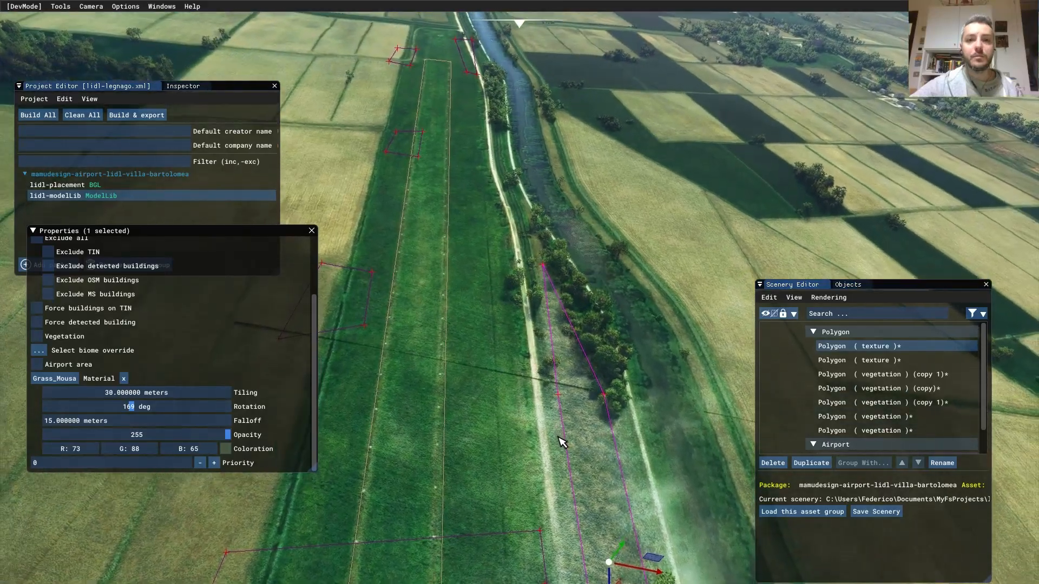
pyautogui.scroll(-5, 509, 466)
pyautogui.moveTo(522, 278); pyautogui.dragTo(503, 331, button='middle')
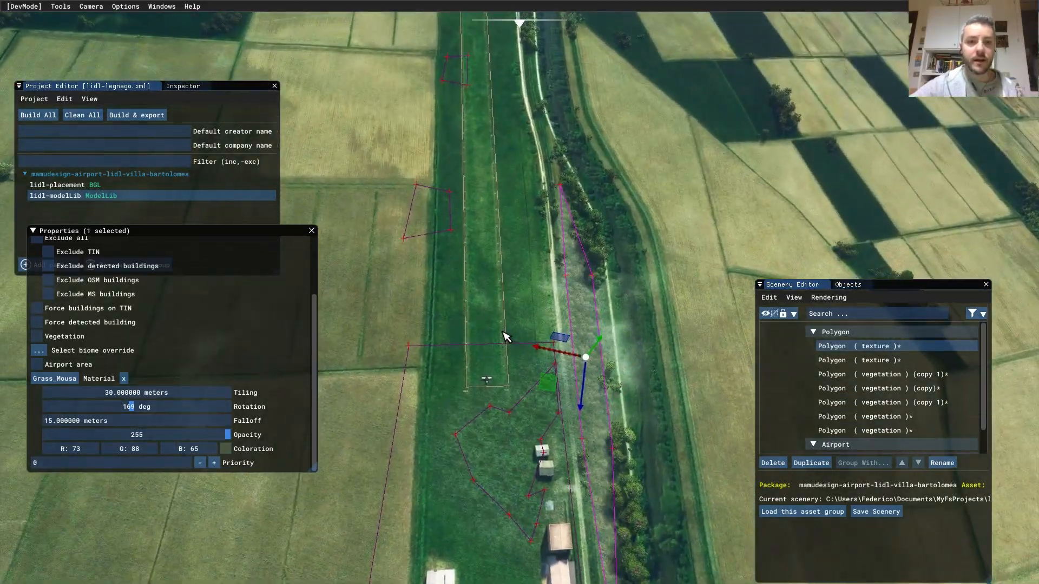
pyautogui.click(493, 262)
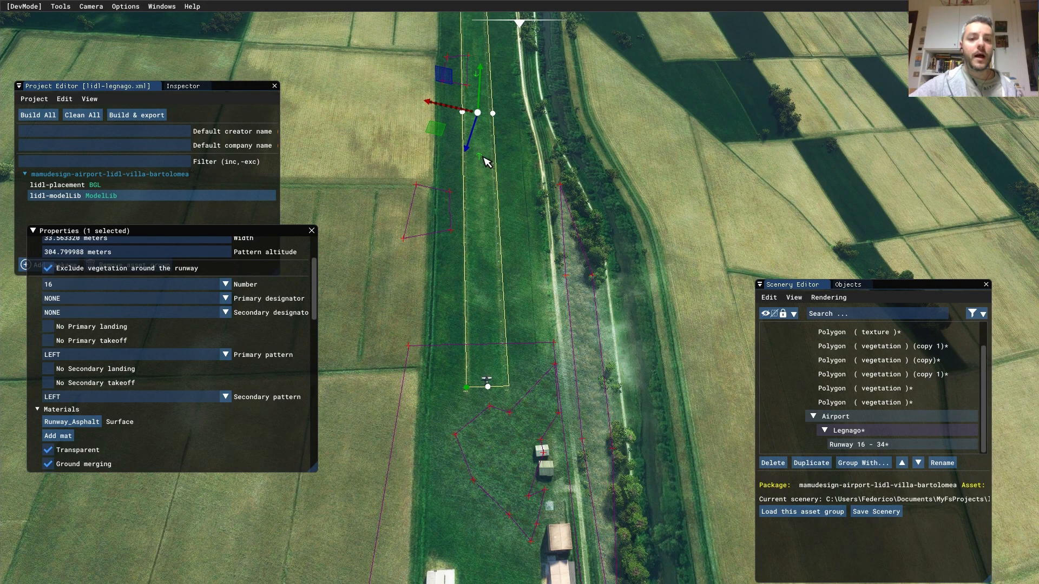
# - Collapse Runway 16 - 34's Materials, Markings, Pavements and Configuration sections and expand Runway start
pyautogui.moveTo(520, 193); pyautogui.dragTo(524, 163, button='middle')
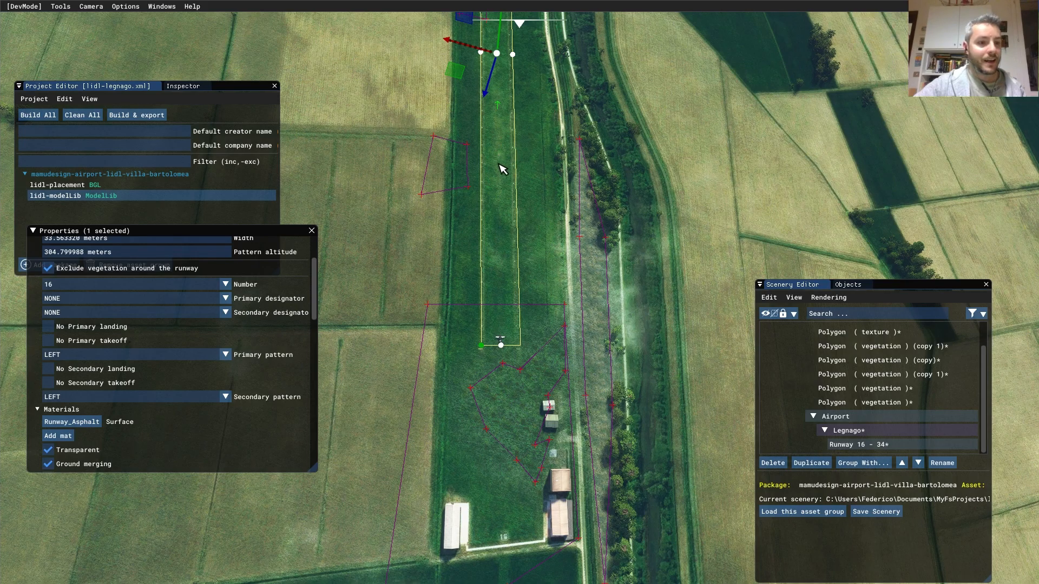
pyautogui.moveTo(563, 164); pyautogui.dragTo(549, 373, button='middle')
pyautogui.moveTo(532, 321); pyautogui.dragTo(525, 354, button='right')
pyautogui.scroll(-3, 525, 364)
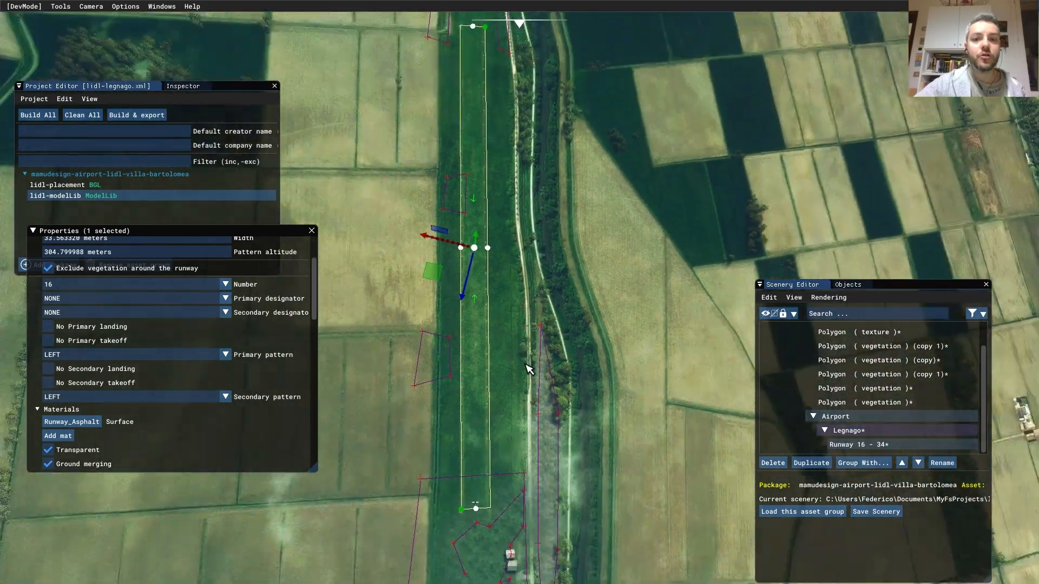
pyautogui.moveTo(474, 341); pyautogui.dragTo(525, 292, button='middle')
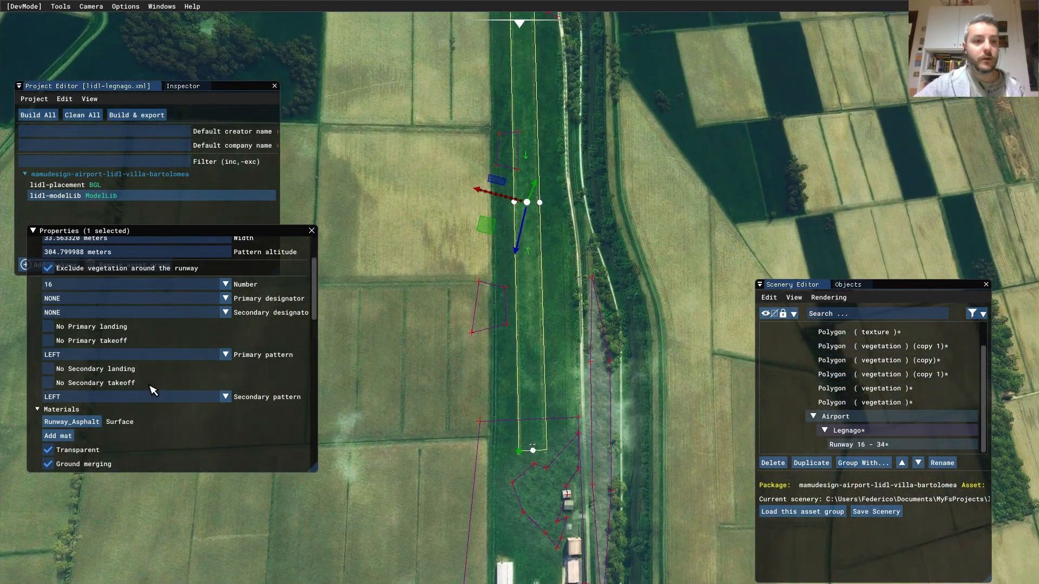
pyautogui.scroll(-4, 318, 321)
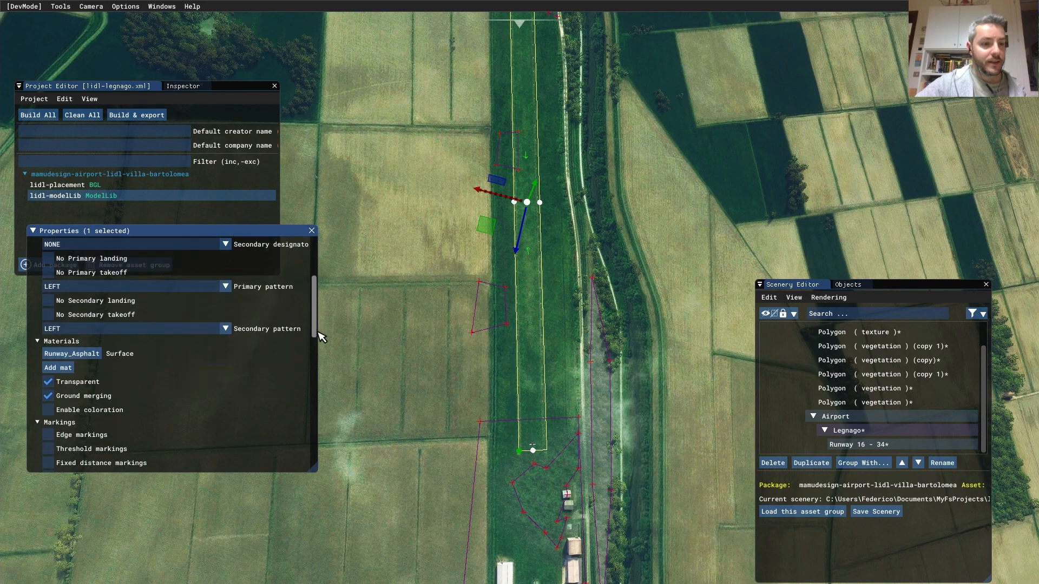
pyautogui.click(38, 298)
pyautogui.click(37, 308)
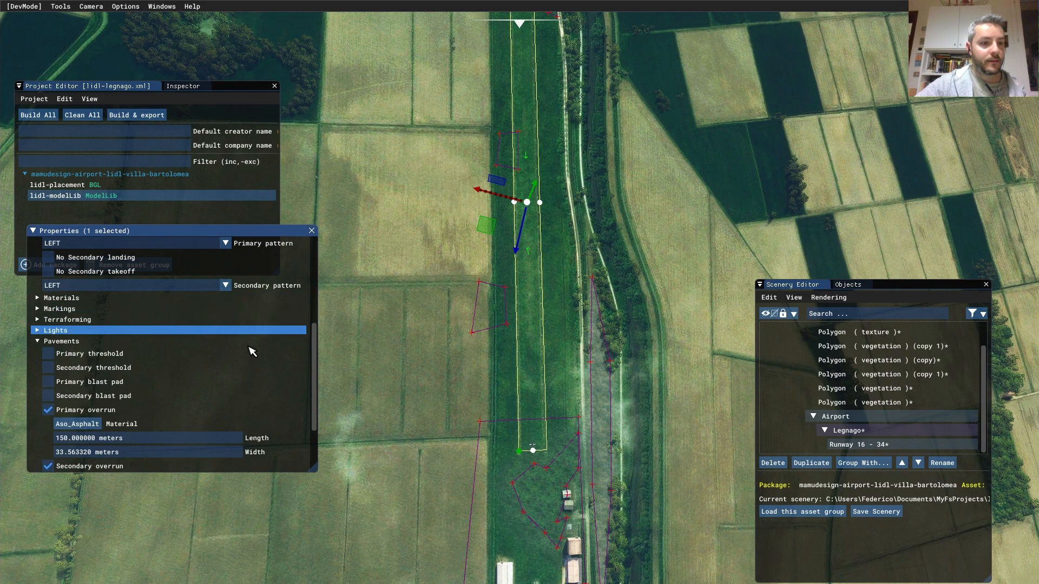
pyautogui.click(49, 342)
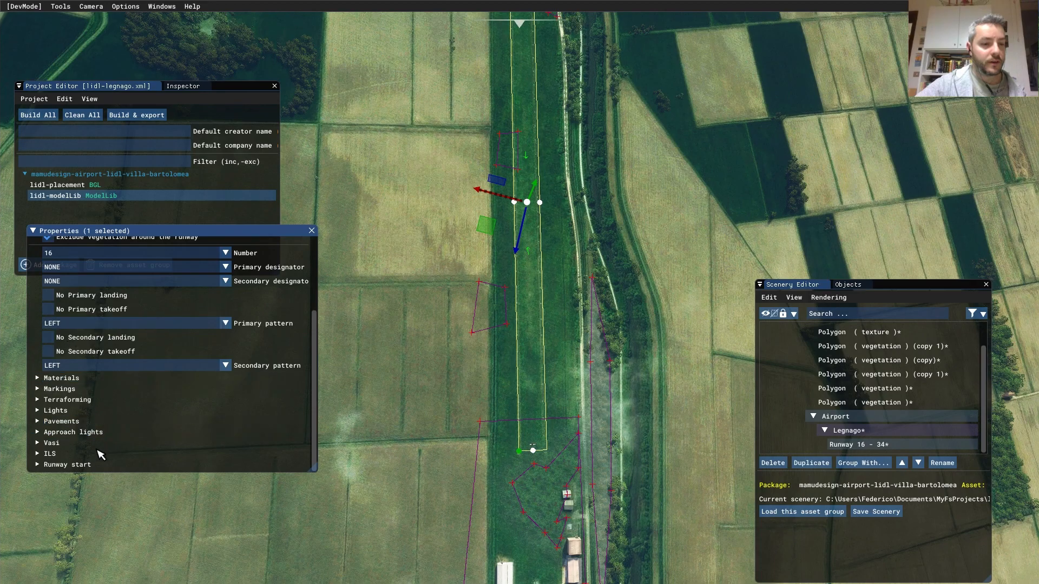
pyautogui.scroll(4, 55, 401)
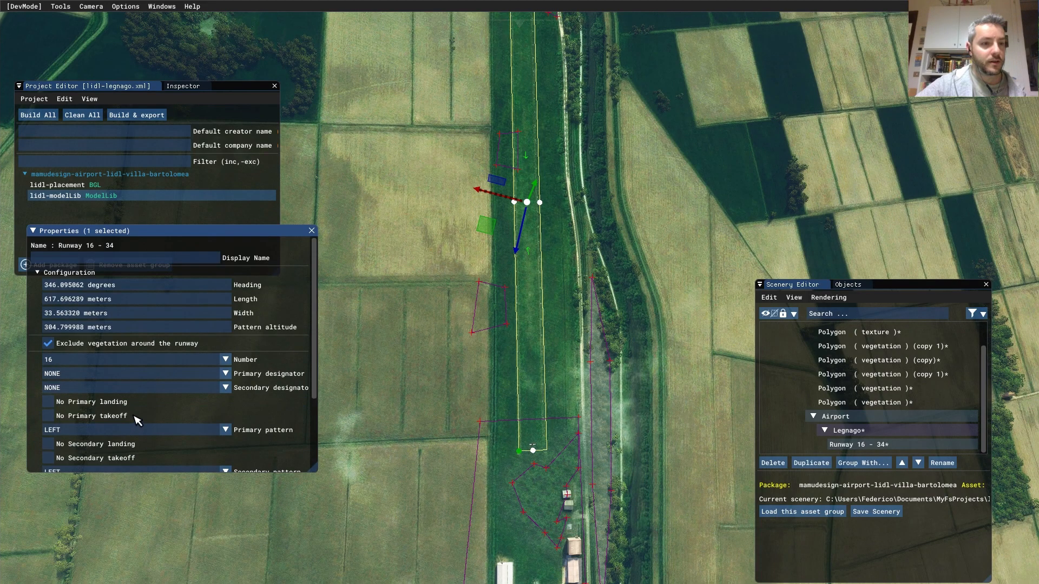
pyautogui.click(42, 273)
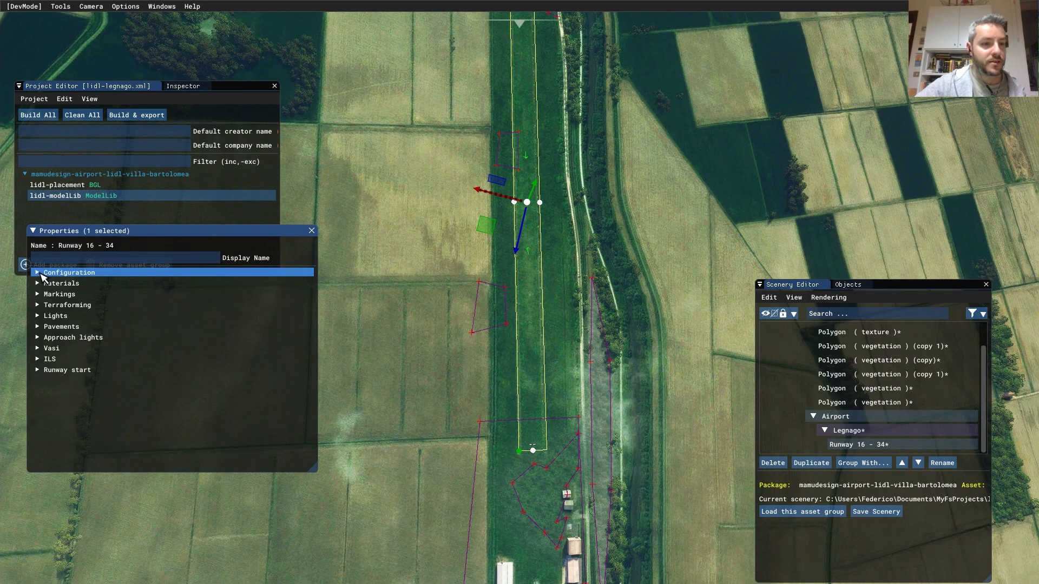
pyautogui.click(44, 370)
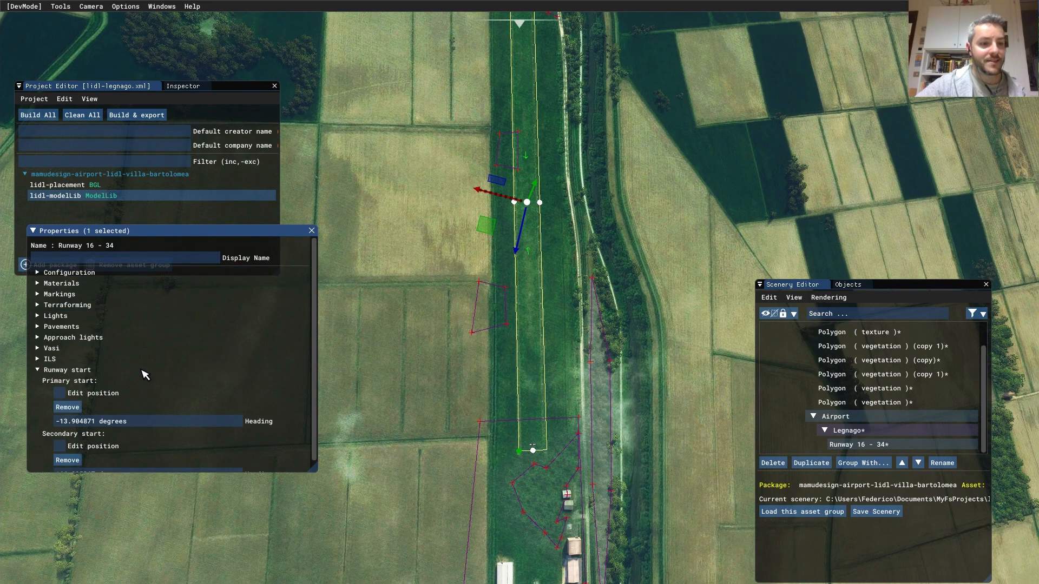
# - Drag the primary runway start up to the runway's north end and stop editing its position
pyautogui.click(60, 393)
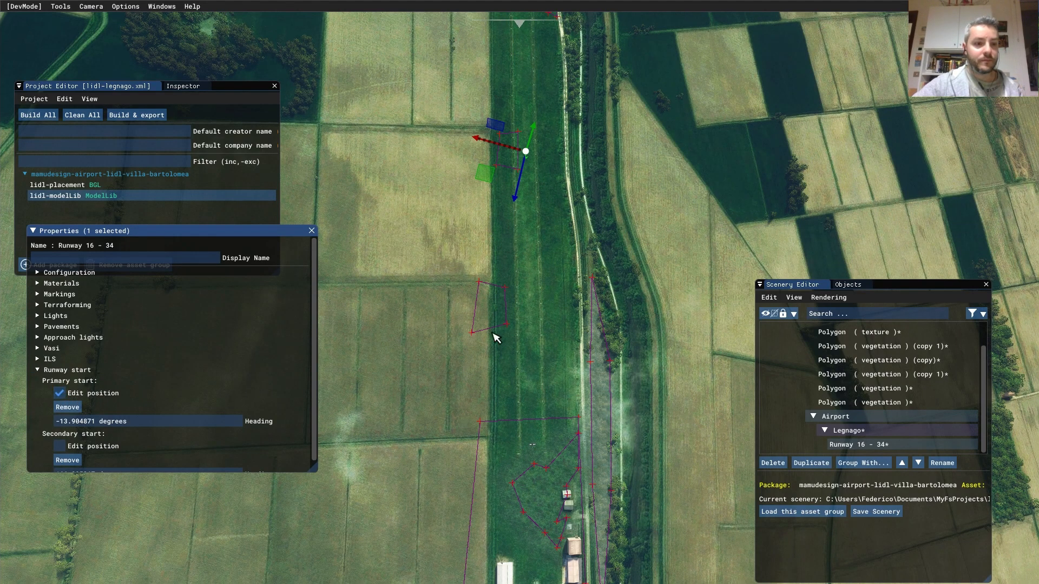
pyautogui.press('w')
pyautogui.press('d')
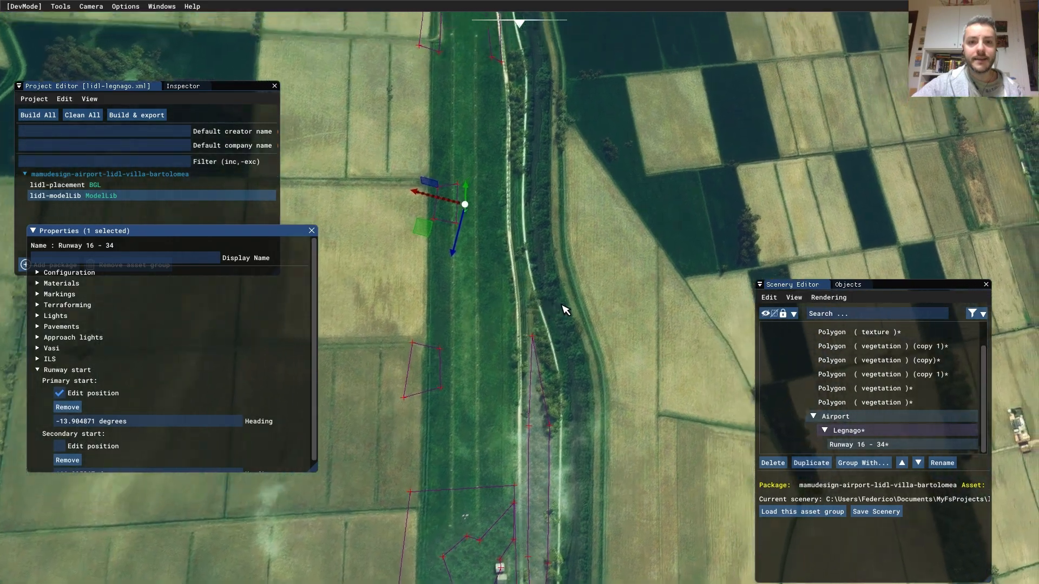
pyautogui.press('a')
pyautogui.moveTo(433, 389); pyautogui.dragTo(429, 105)
pyautogui.scroll(-3, 520, 314)
pyautogui.press('s')
pyautogui.press('a')
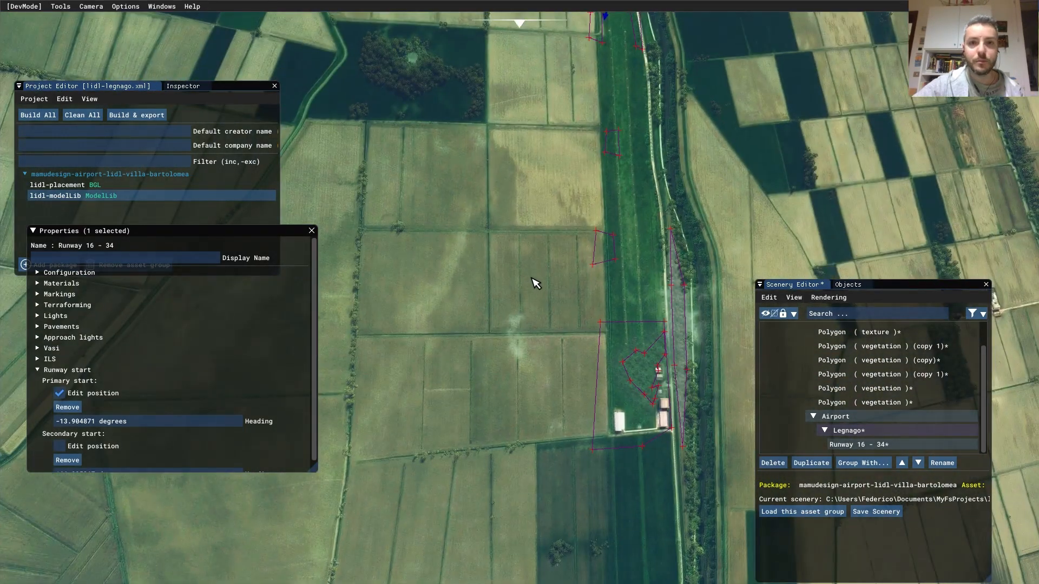
pyautogui.click(78, 394)
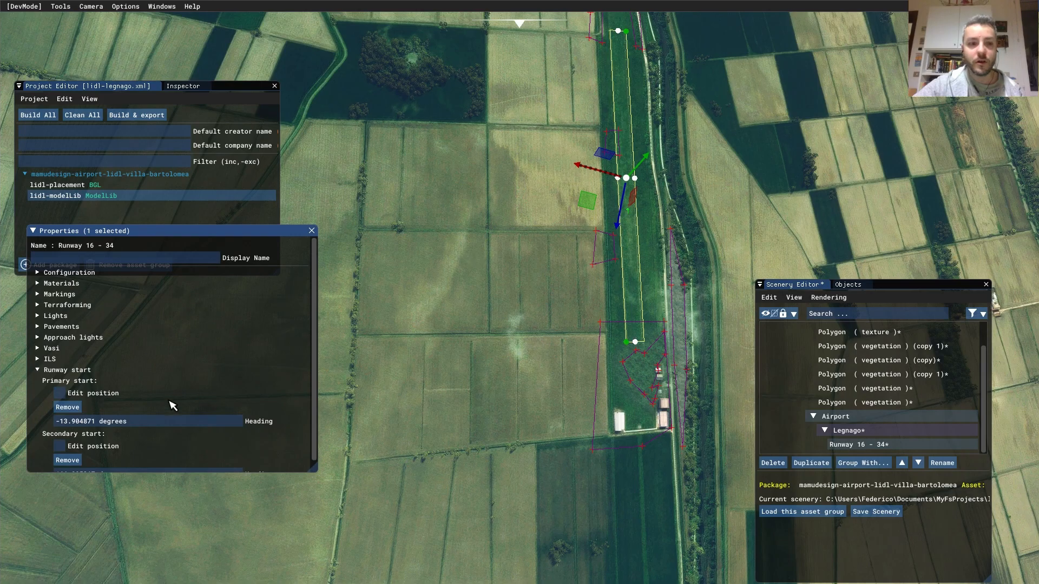
pyautogui.click(59, 446)
# - Drag the secondary runway start south so it sits near the airfield buildings
pyautogui.moveTo(582, 254); pyautogui.dragTo(602, 456)
pyautogui.moveTo(563, 433); pyautogui.dragTo(498, 269, button='middle')
pyautogui.scroll(3, 562, 263)
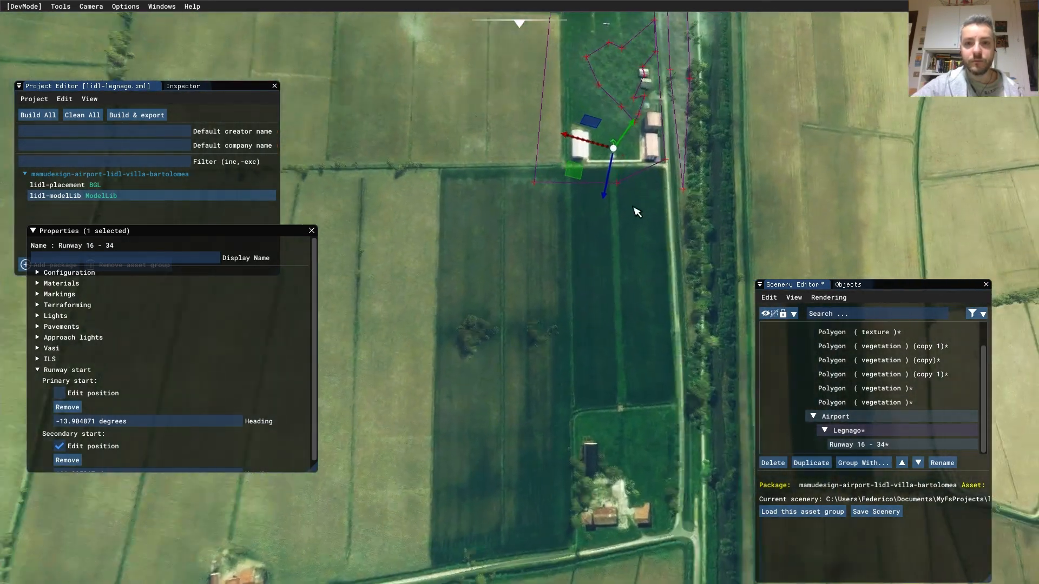
pyautogui.moveTo(644, 202); pyautogui.dragTo(644, 355, button='middle')
pyautogui.scroll(5, 559, 393)
pyautogui.moveTo(389, 392); pyautogui.dragTo(393, 373)
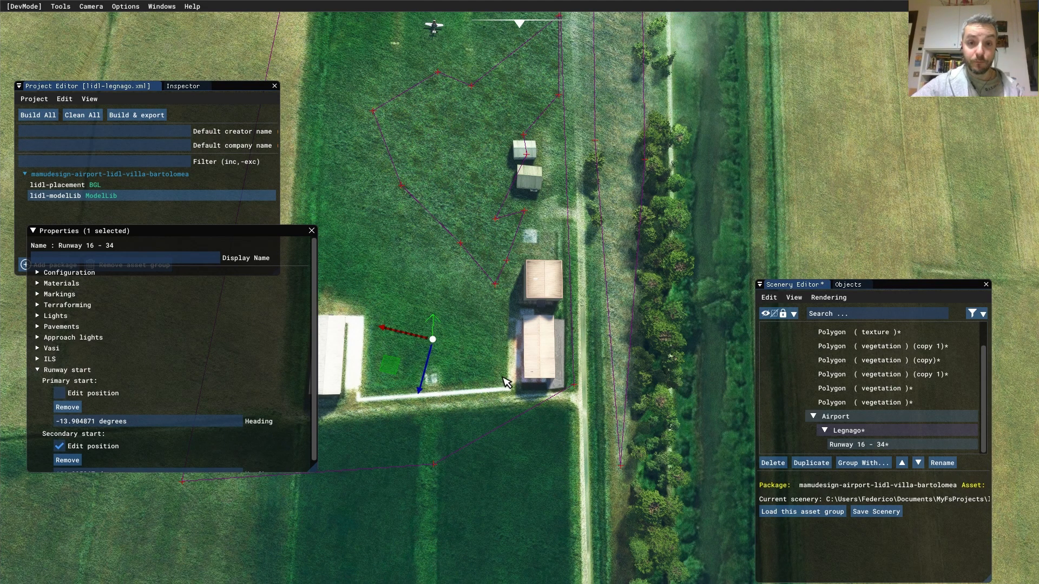
# - Set the object browser's type to Scenery, listing the pannello panel objects
pyautogui.scroll(-3, 507, 373)
pyautogui.moveTo(491, 381); pyautogui.dragTo(493, 310, button='middle')
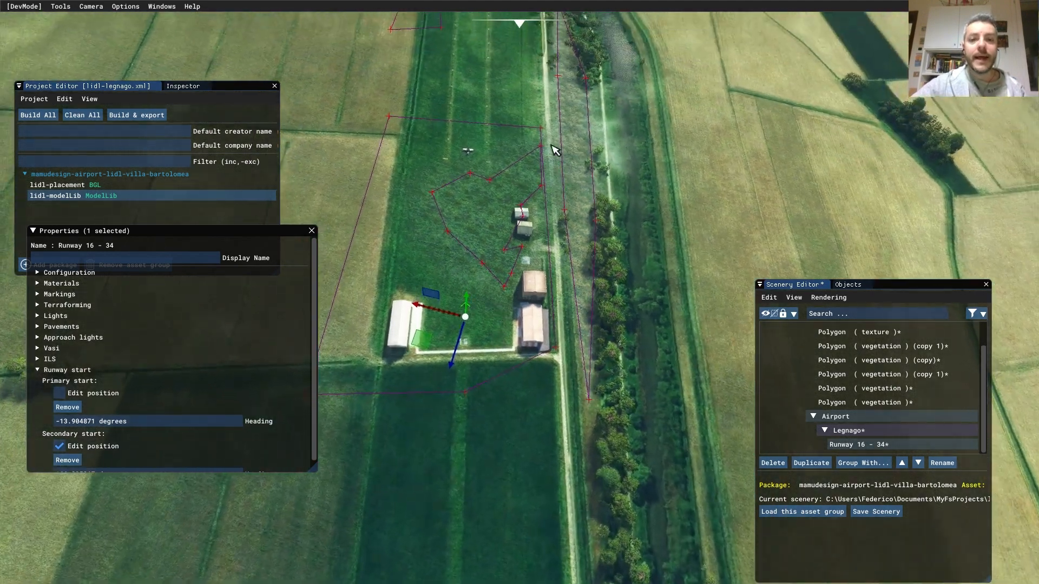
pyautogui.moveTo(578, 197); pyautogui.dragTo(627, 391, button='middle')
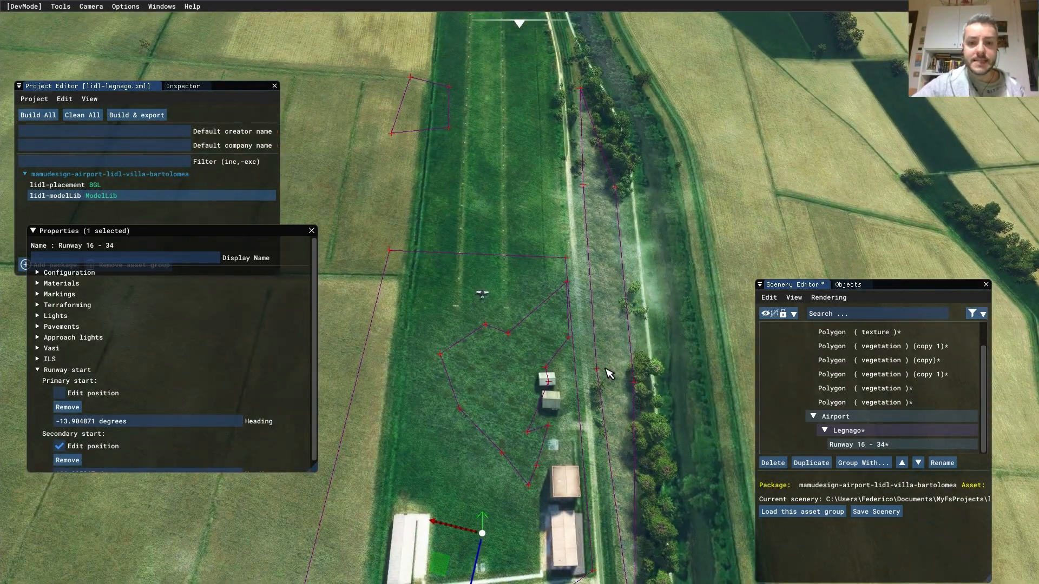
pyautogui.scroll(3, 605, 371)
pyautogui.moveTo(606, 370); pyautogui.dragTo(557, 483, button='right')
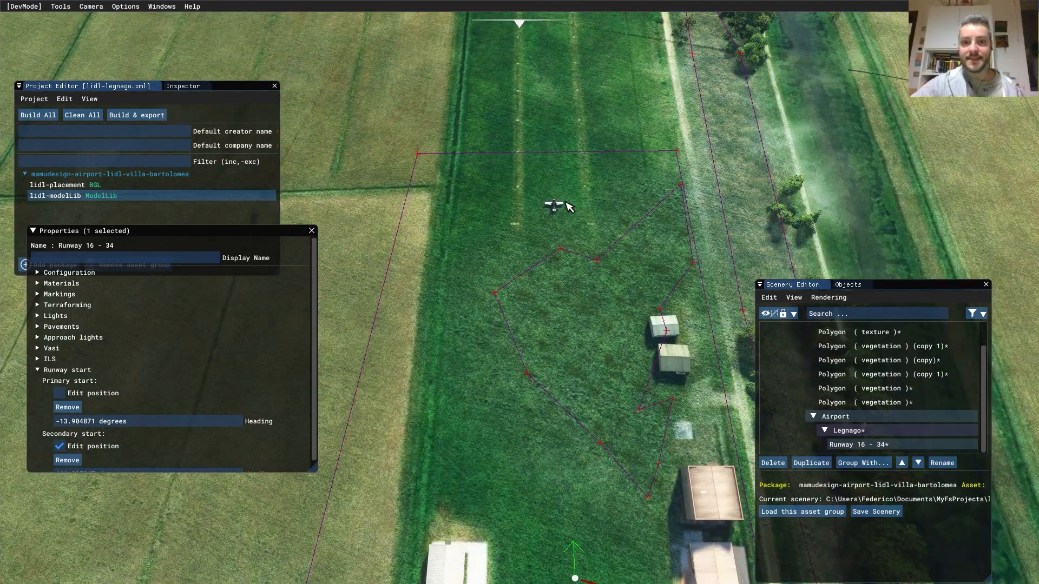
pyautogui.moveTo(627, 207); pyautogui.dragTo(595, 405, button='middle')
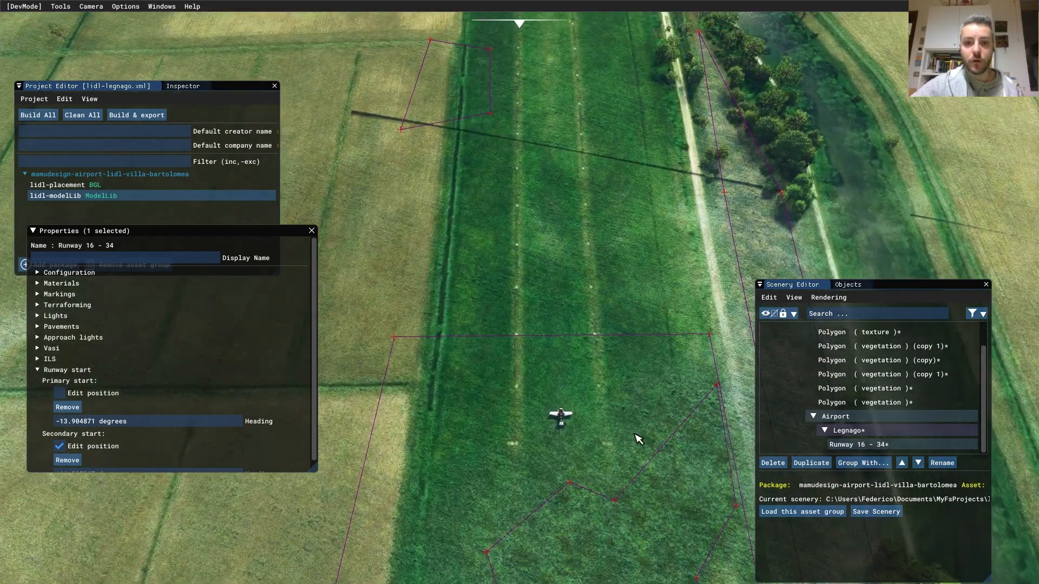
pyautogui.moveTo(544, 194); pyautogui.dragTo(589, 431, button='middle')
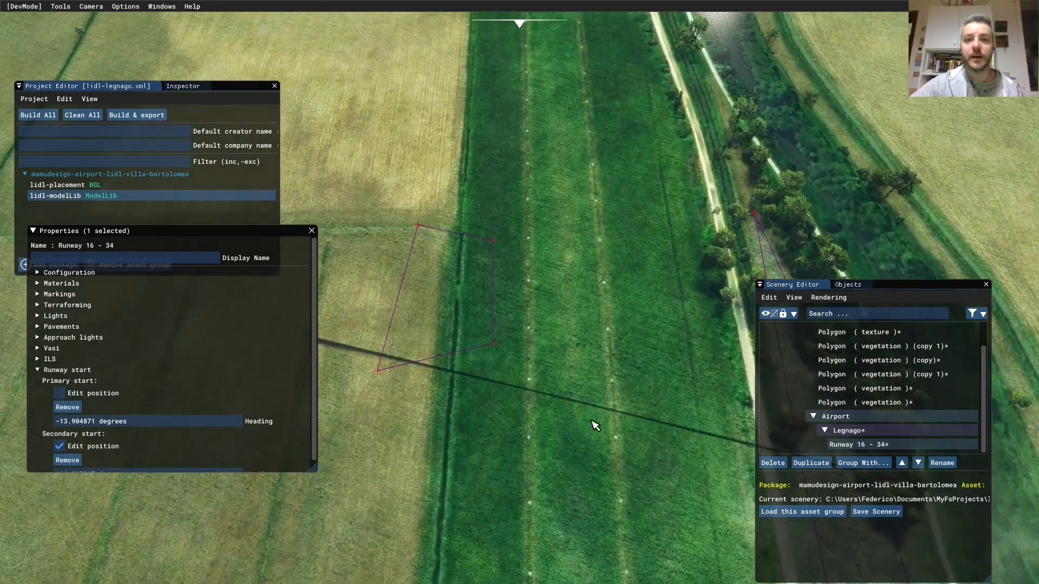
pyautogui.scroll(-1, 560, 209)
pyautogui.scroll(2, 561, 214)
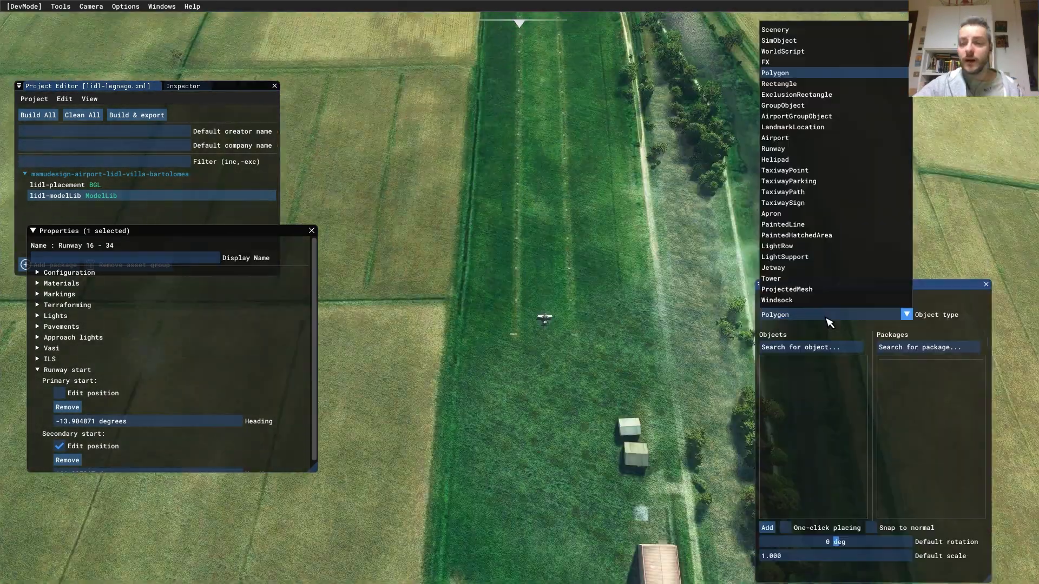
pyautogui.click(872, 318)
pyautogui.click(873, 318)
pyautogui.click(775, 30)
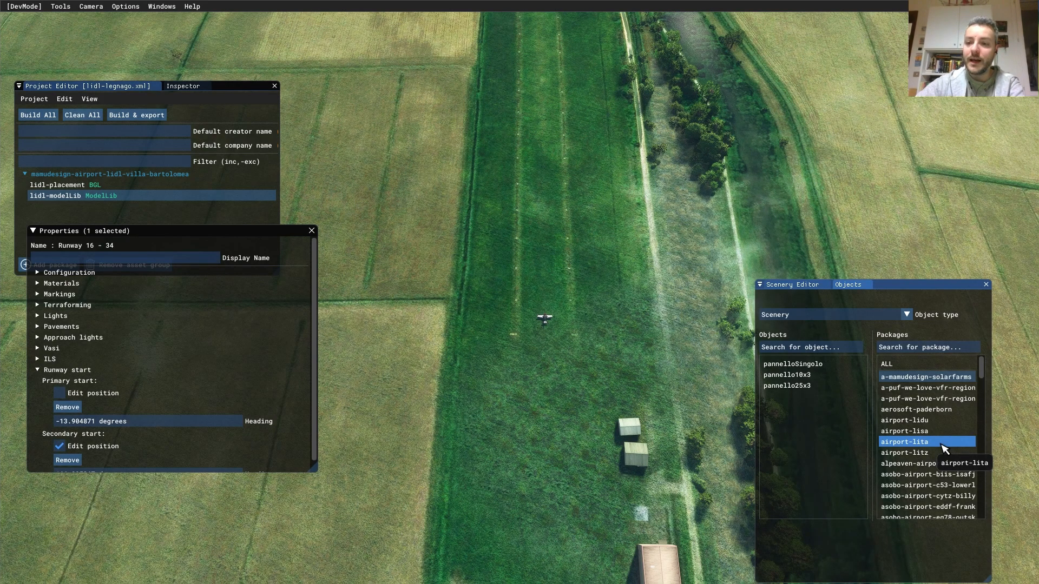
# - Search all packages for 'cone', pick the Cone model and zoom onto the grass runway
pyautogui.click(948, 372)
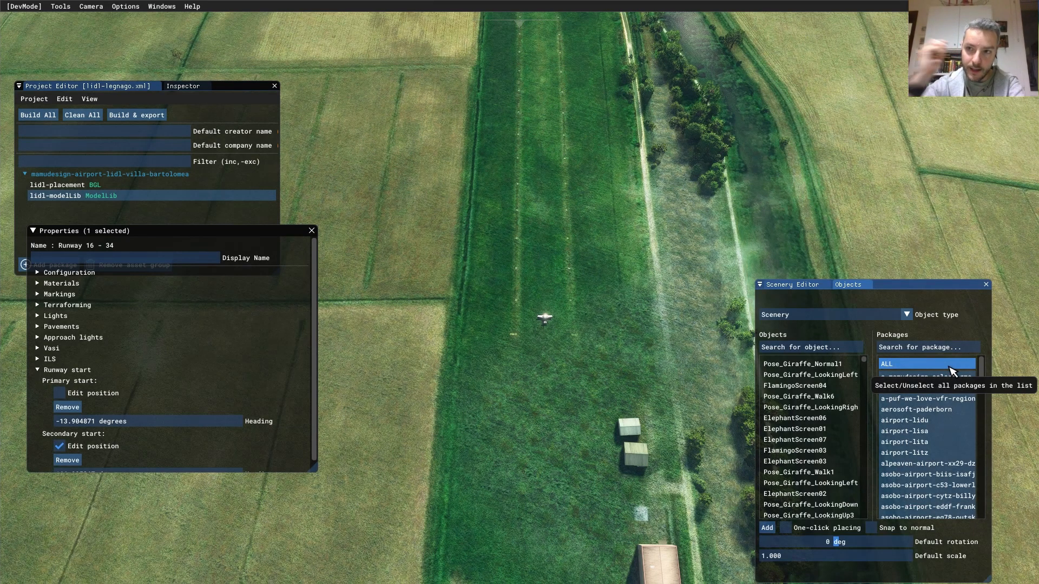
pyautogui.click(821, 349)
pyautogui.write('cone')
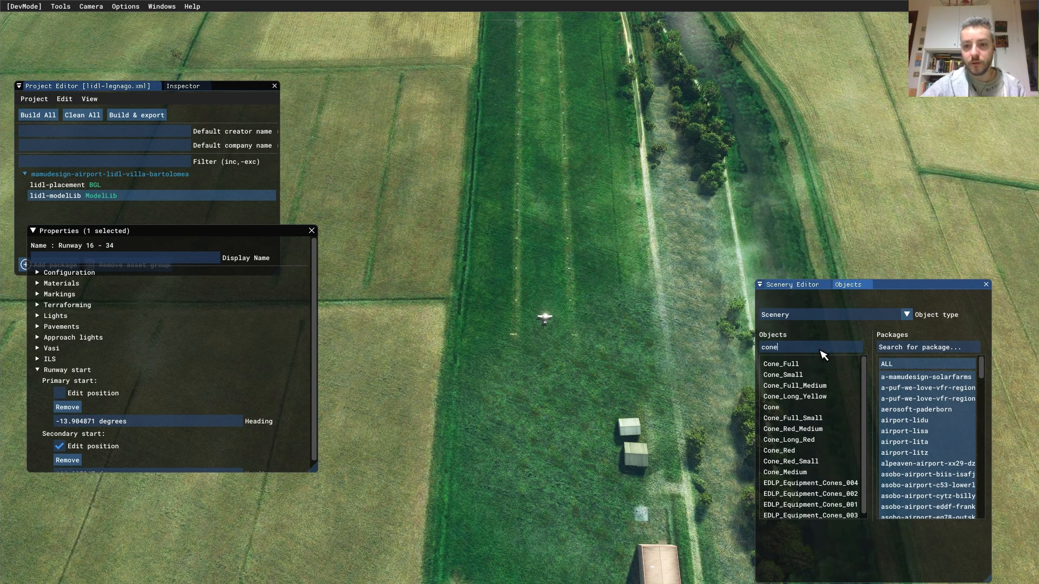
pyautogui.click(800, 330)
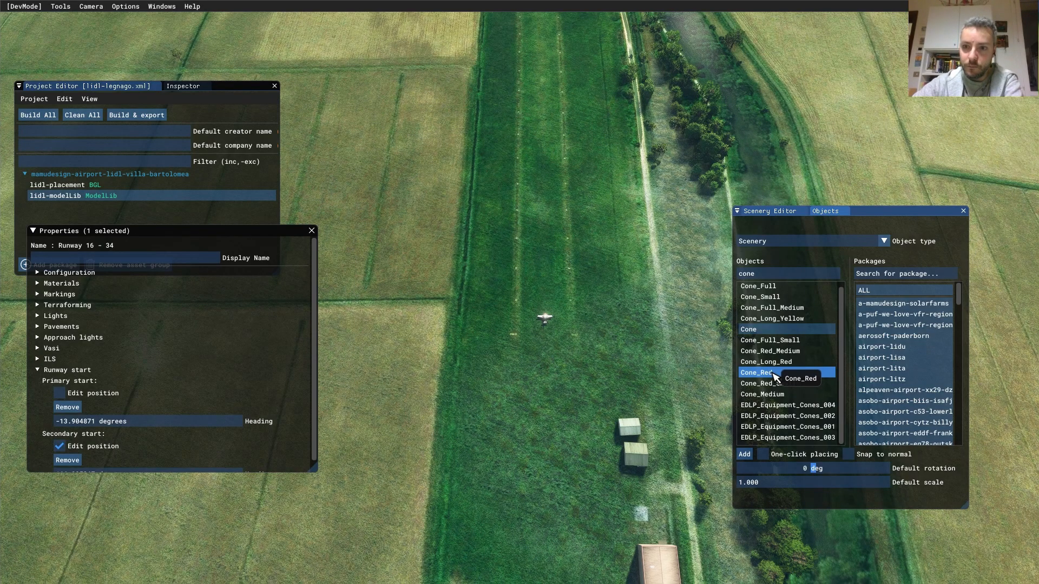
pyautogui.scroll(10, 560, 436)
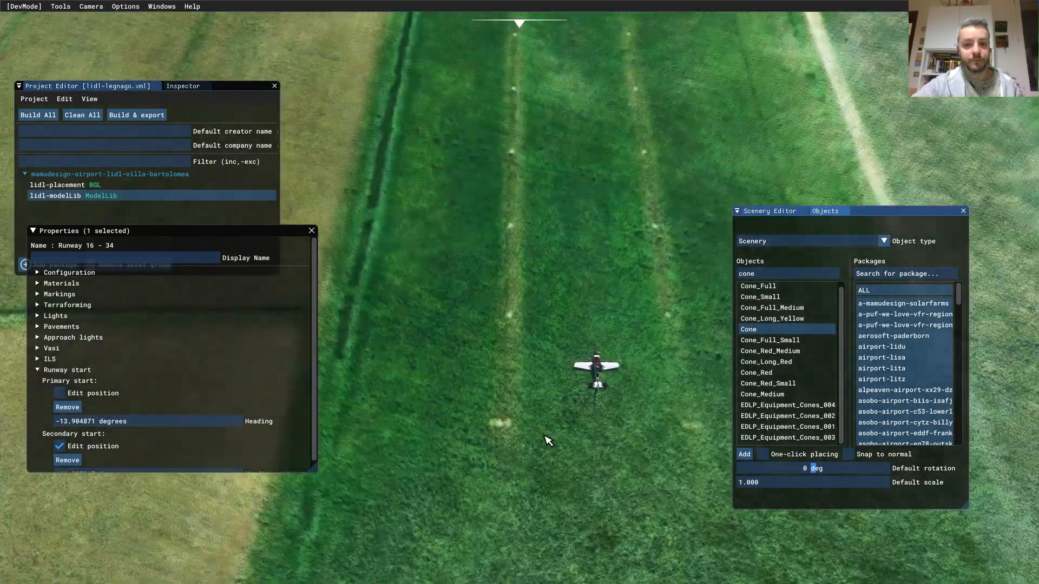
pyautogui.scroll(3, 545, 436)
pyautogui.moveTo(479, 431); pyautogui.dragTo(512, 362, button='right')
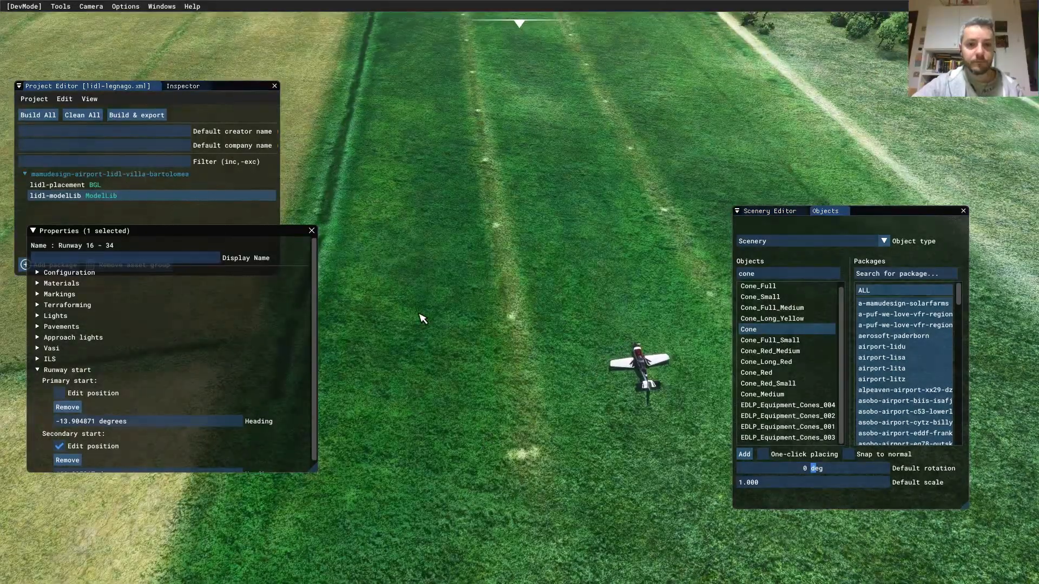
pyautogui.moveTo(420, 313); pyautogui.dragTo(801, 210, button='middle')
pyautogui.scroll(5, 543, 411)
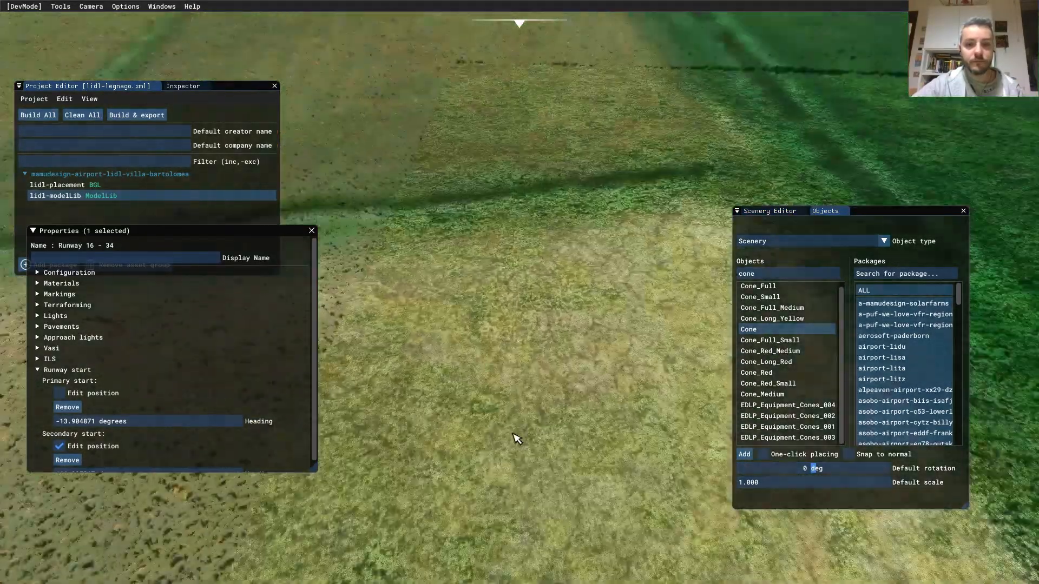
pyautogui.scroll(4, 508, 411)
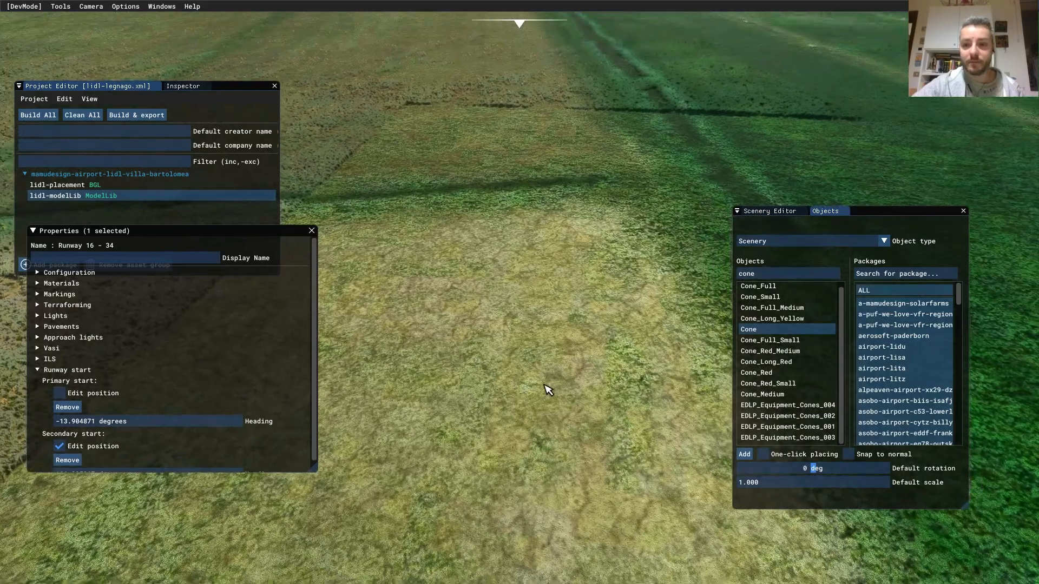
# - Preview the cone models with one-click placing, settle on Cone_Red, then turn placing off
pyautogui.click(763, 455)
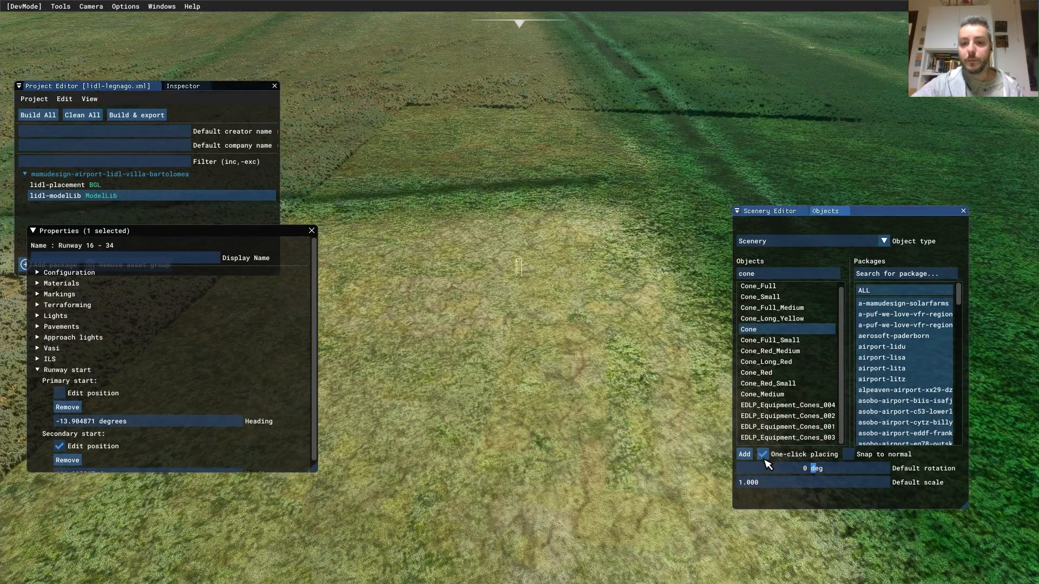
pyautogui.scroll(-3, 548, 405)
pyautogui.click(774, 341)
pyautogui.click(771, 319)
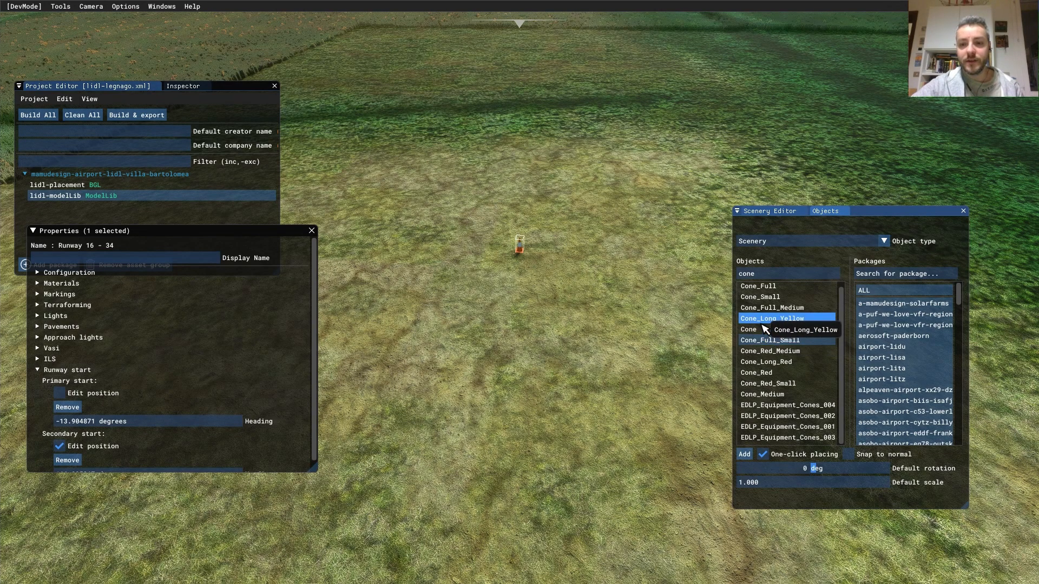
pyautogui.click(770, 309)
pyautogui.click(771, 299)
pyautogui.click(775, 287)
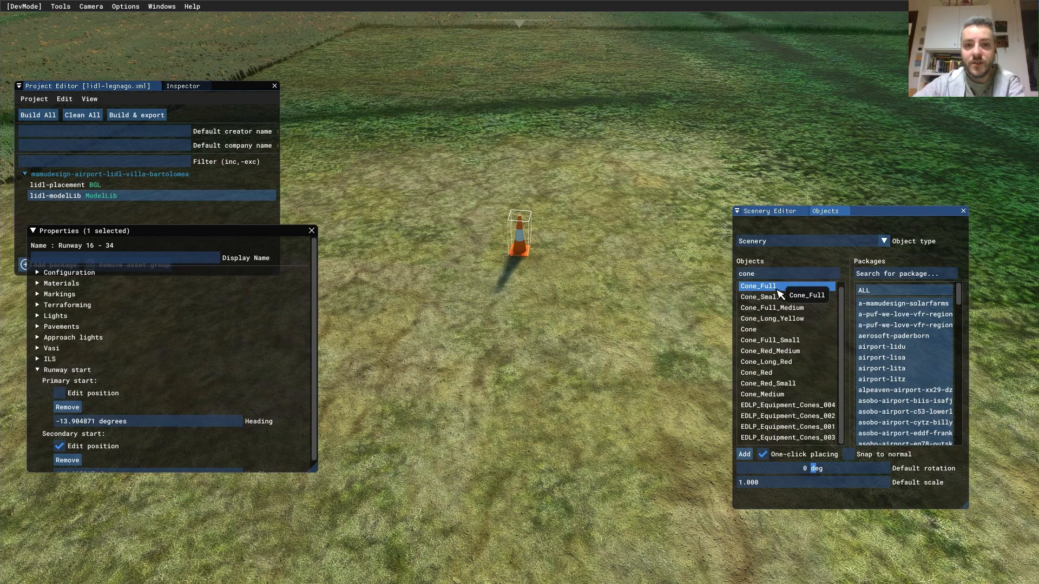
pyautogui.click(773, 330)
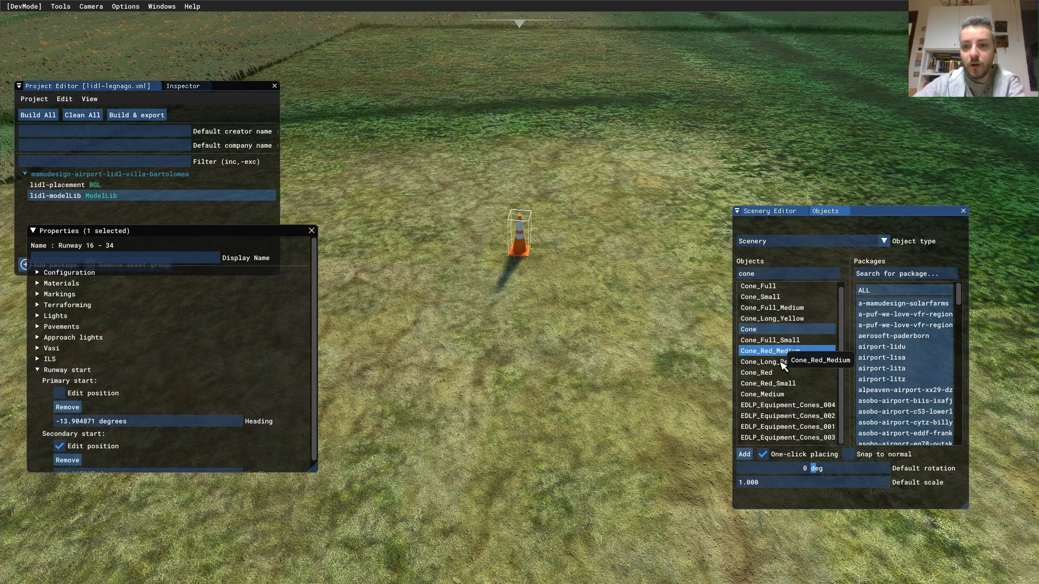
pyautogui.click(793, 340)
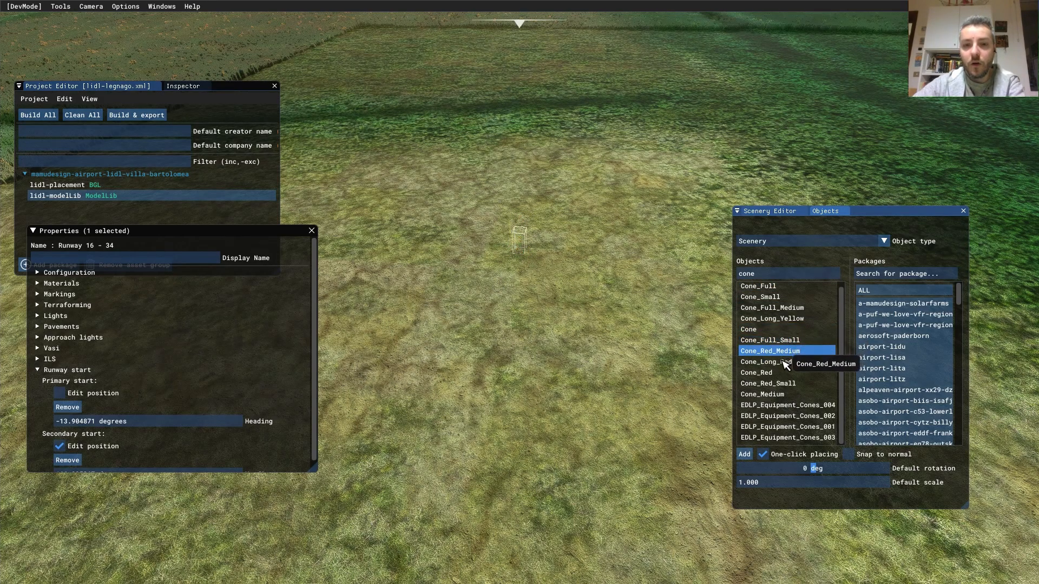
pyautogui.click(779, 288)
pyautogui.click(771, 335)
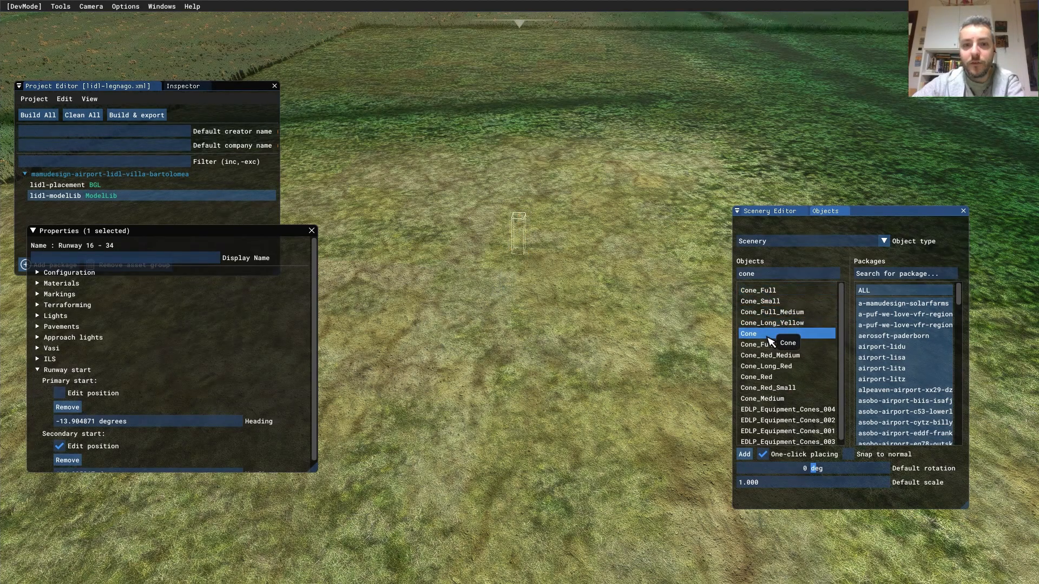
pyautogui.click(778, 380)
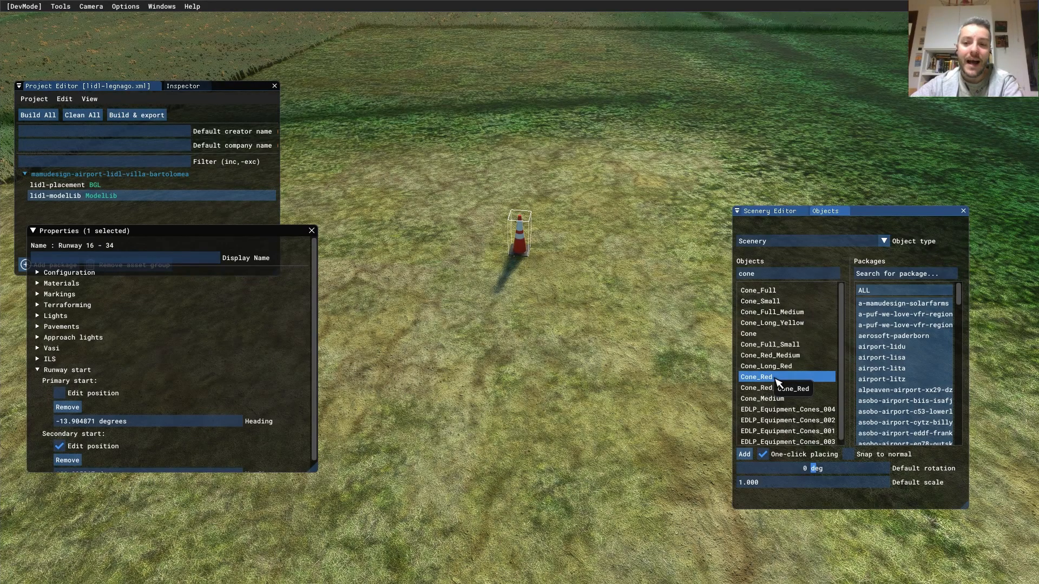
pyautogui.click(763, 455)
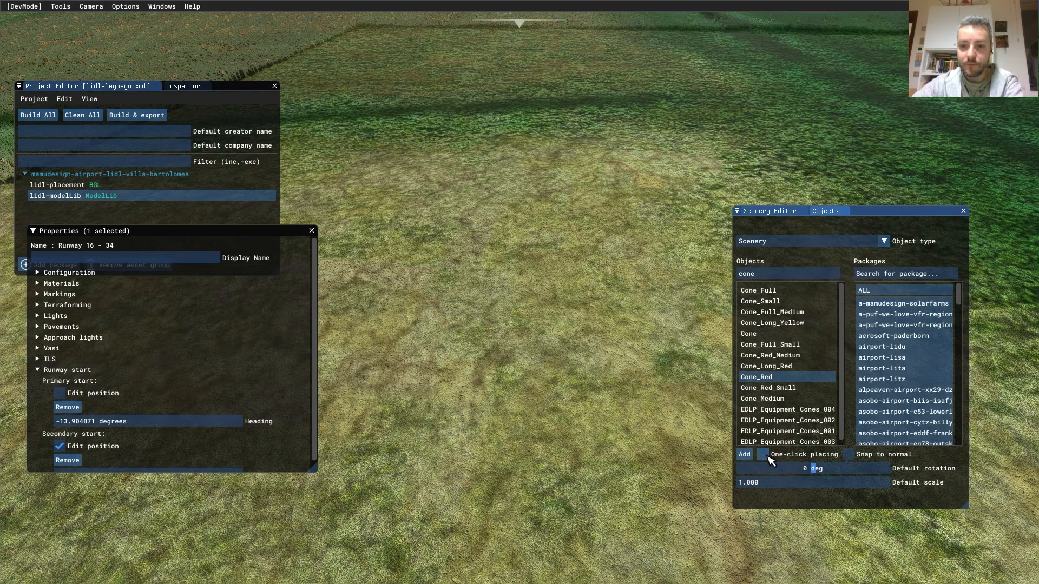
# - Place a Cone_Red on the grass strip beside the runway
pyautogui.click(785, 211)
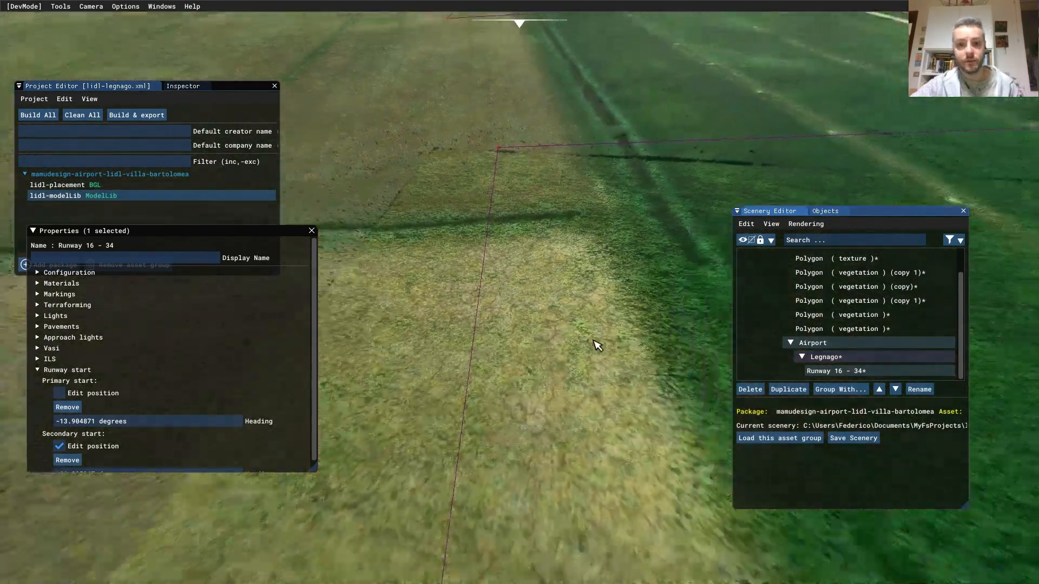
pyautogui.moveTo(594, 341); pyautogui.dragTo(627, 403, button='right')
pyautogui.press('d')
pyautogui.moveTo(674, 352); pyautogui.dragTo(625, 344, button='right')
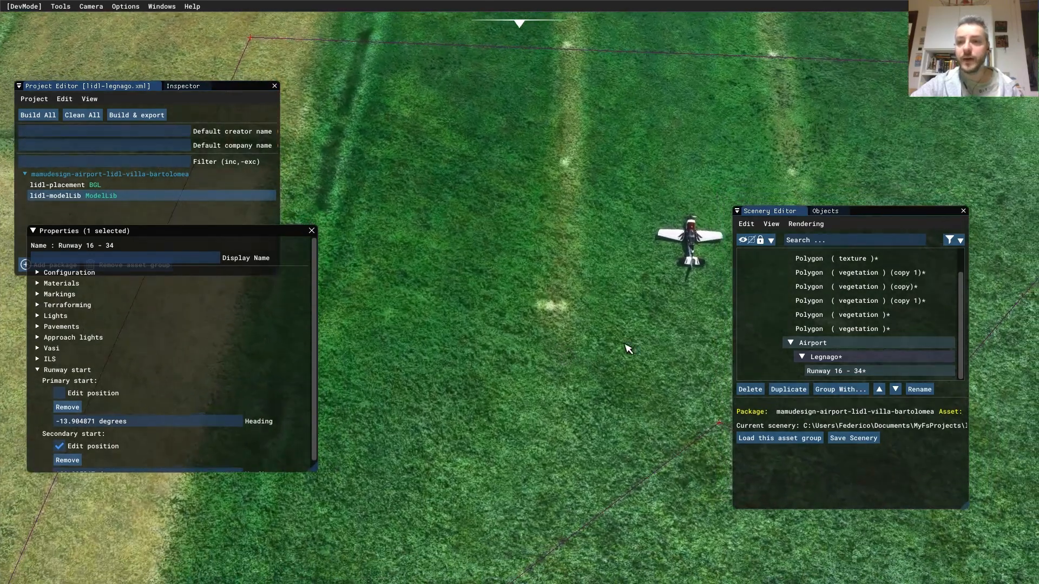
pyautogui.click(825, 211)
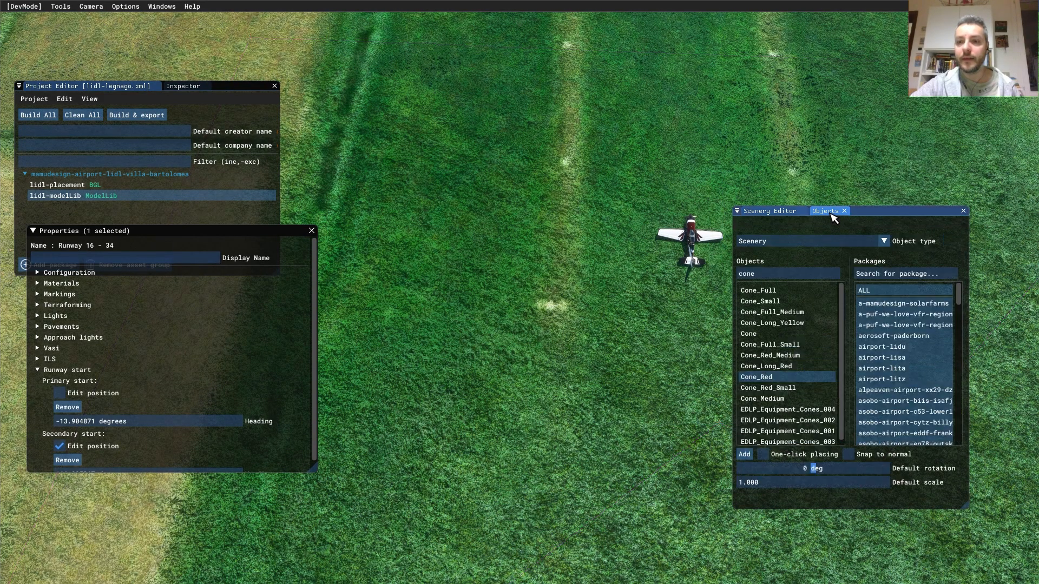
pyautogui.click(744, 454)
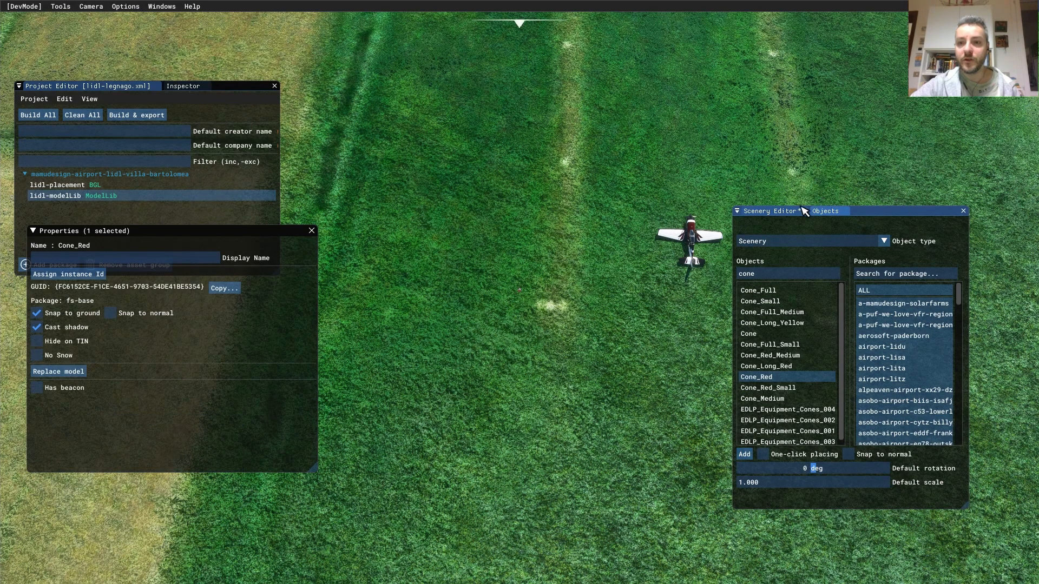
pyautogui.click(783, 212)
# - Rotate the red cone about 6.88 degrees around its Y axis
pyautogui.moveTo(543, 331); pyautogui.dragTo(553, 336)
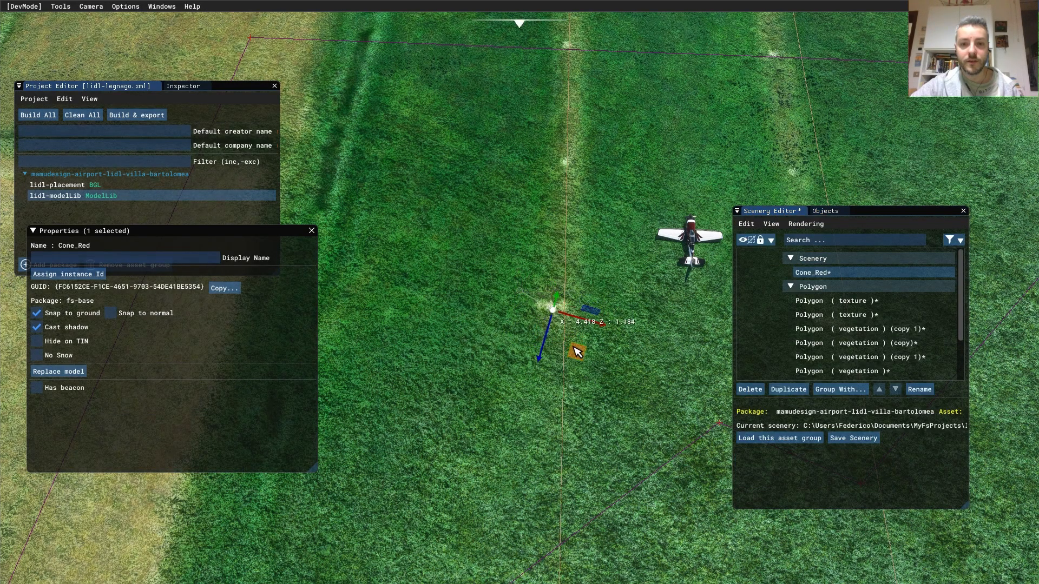
pyautogui.press('w')
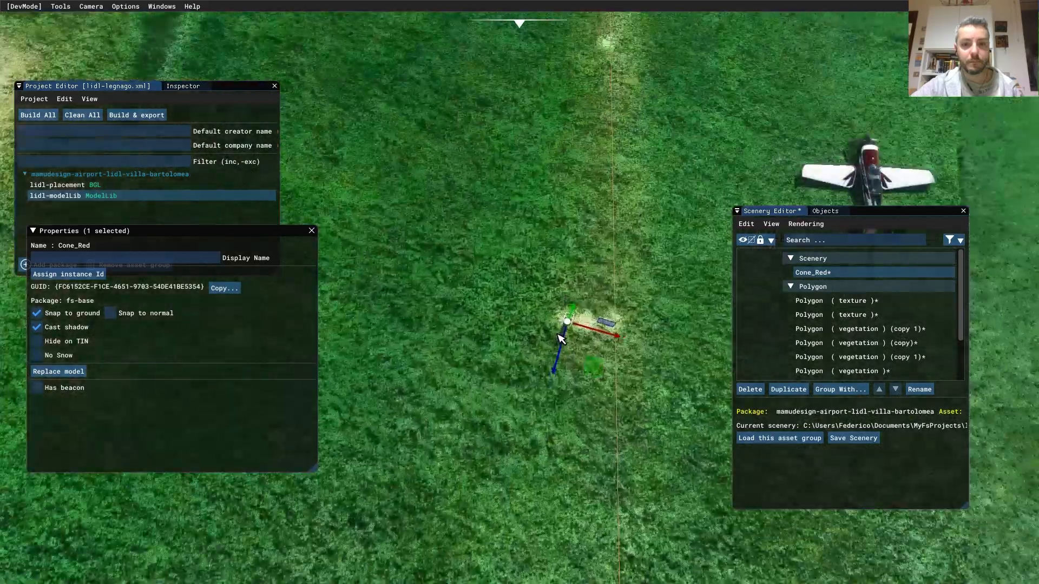
pyautogui.moveTo(593, 339); pyautogui.dragTo(545, 332, button='right')
pyautogui.press('s')
pyautogui.press('w')
pyautogui.press('w')
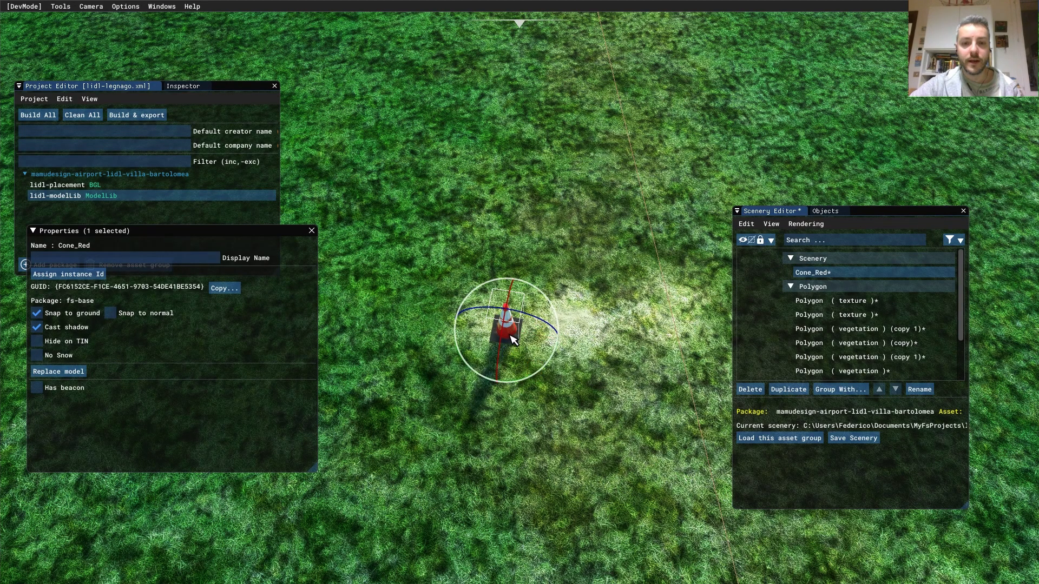
pyautogui.moveTo(564, 402); pyautogui.dragTo(608, 265, button='middle')
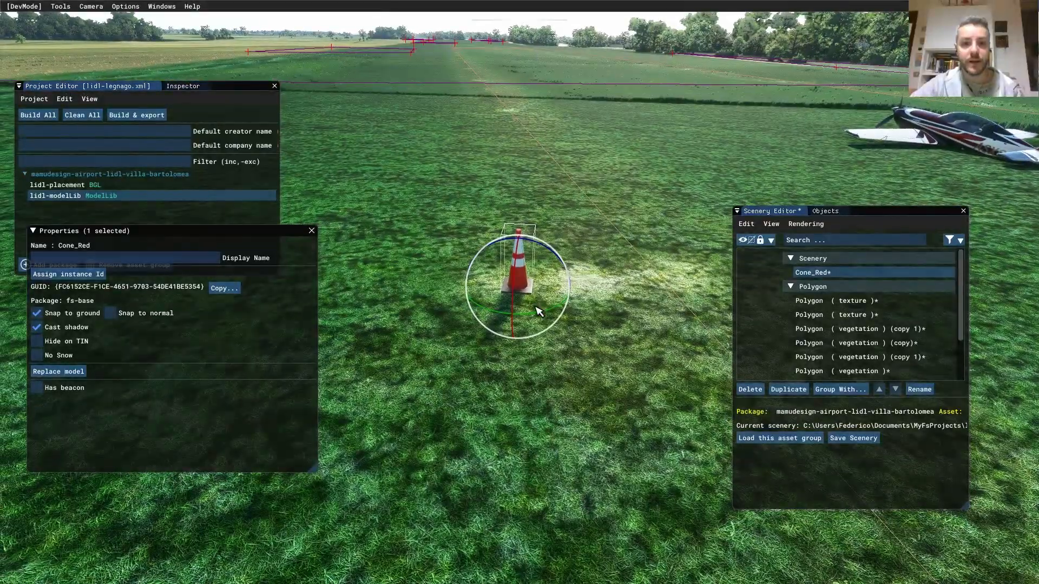
pyautogui.moveTo(530, 324)
pyautogui.mouseDown()
pyautogui.moveTo(568, 317)
pyautogui.moveTo(545, 298)
pyautogui.moveTo(568, 317)
pyautogui.moveTo(541, 317)
pyautogui.mouseUp()
pyautogui.moveTo(541, 317); pyautogui.dragTo(559, 455, button='middle')
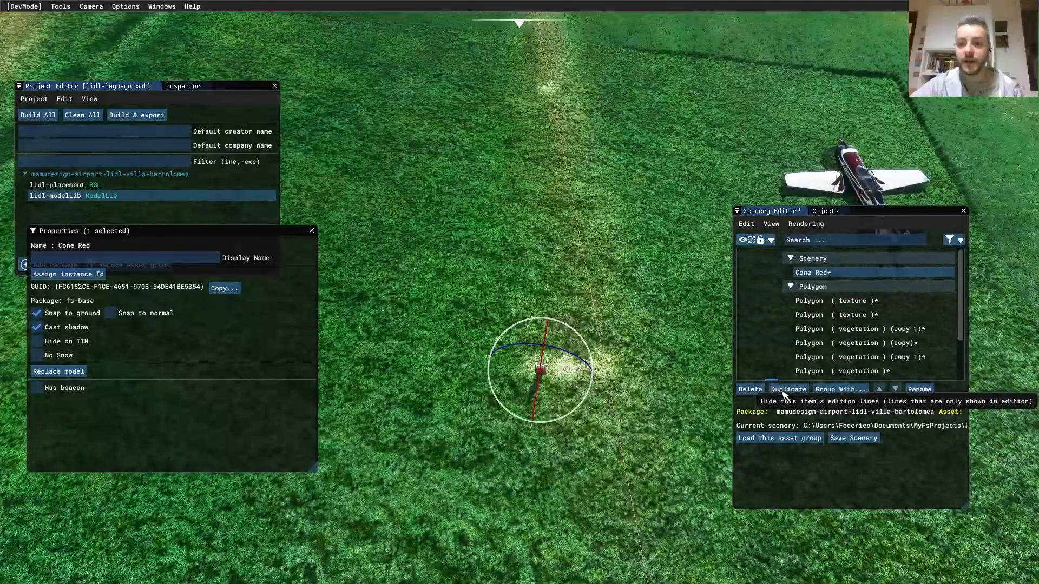
# - Duplicate Cone_Red twice, lining the copies up beside the original as a row of three
pyautogui.click(788, 389)
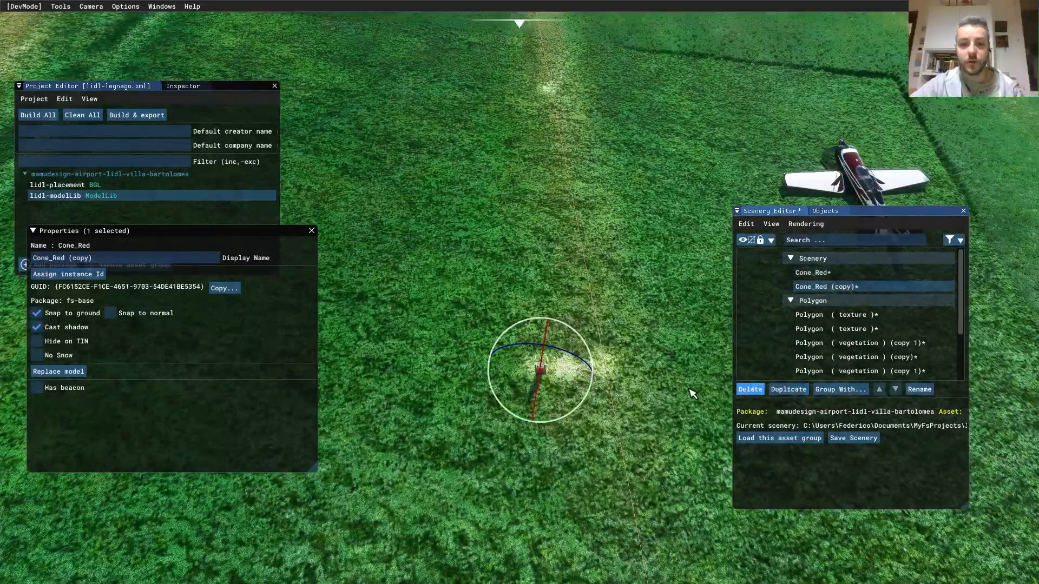
pyautogui.press('t')
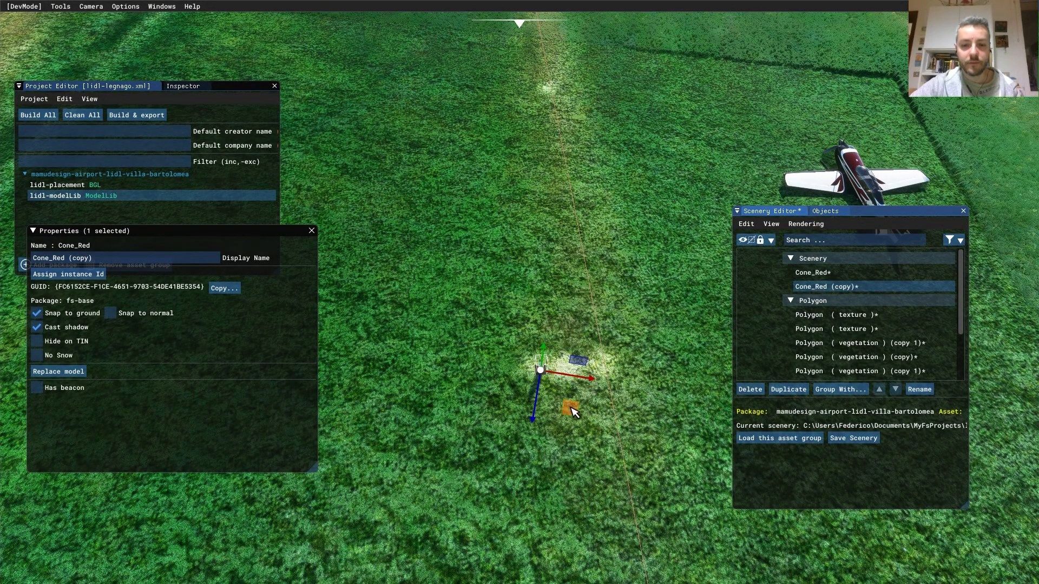
pyautogui.moveTo(573, 409); pyautogui.dragTo(592, 410)
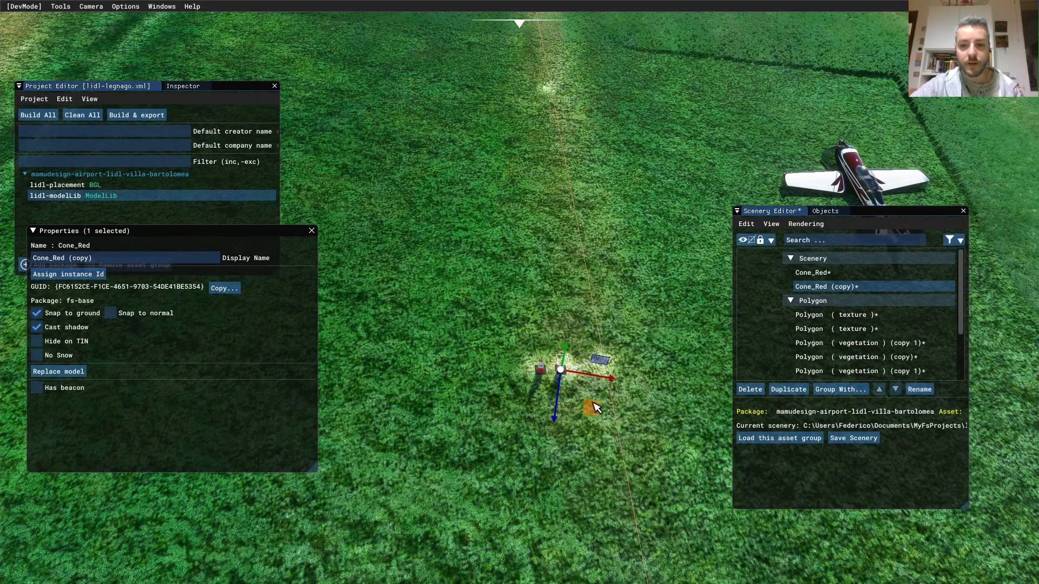
pyautogui.click(789, 389)
pyautogui.moveTo(600, 416); pyautogui.dragTo(621, 415)
# - Box-select the three cones, duplicate them and move the copies to the right
pyautogui.click(573, 411)
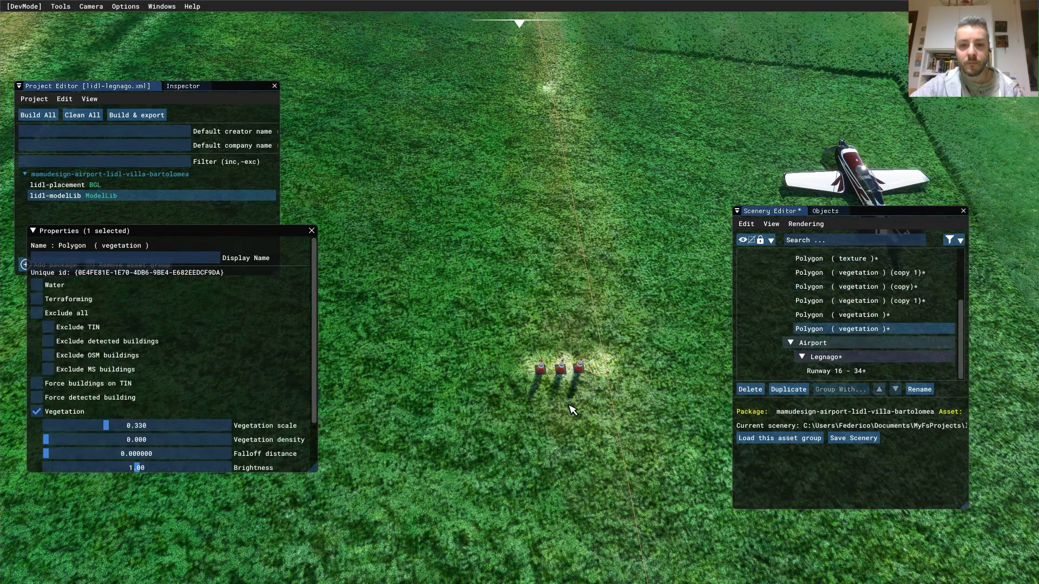
pyautogui.click(550, 358)
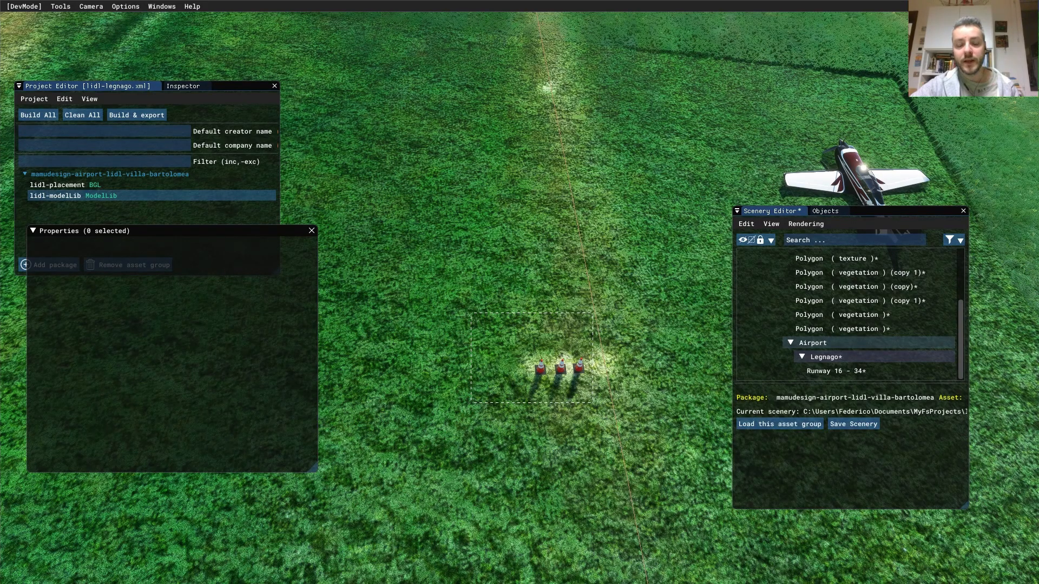
pyautogui.moveTo(589, 401); pyautogui.dragTo(599, 404)
pyautogui.press('s')
pyautogui.moveTo(588, 358); pyautogui.dragTo(532, 300, button='right')
pyautogui.press('s')
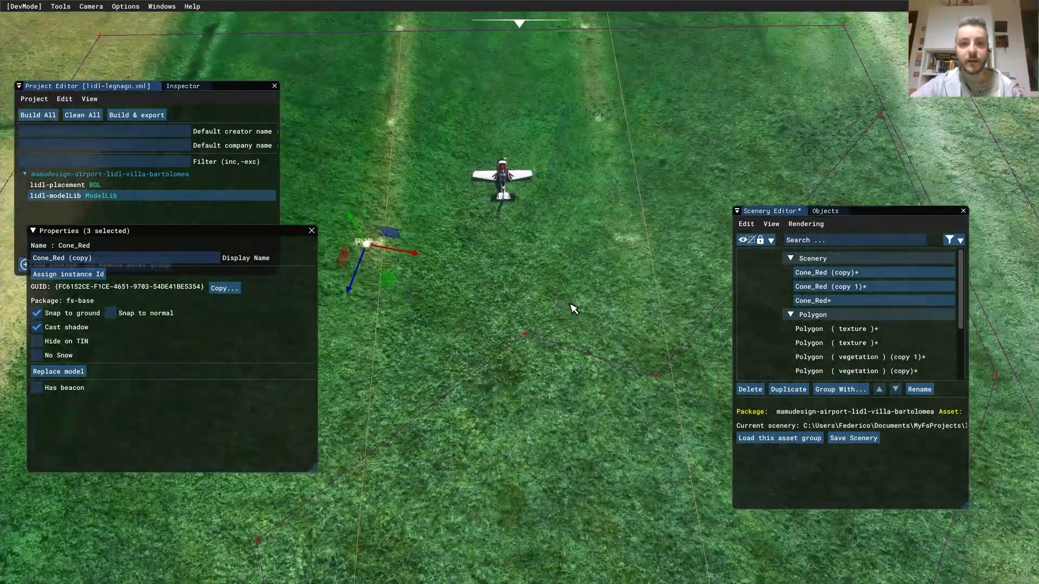
pyautogui.click(789, 389)
pyautogui.moveTo(388, 279); pyautogui.dragTo(666, 278)
# - Save the scenery with the two groups of three cones
pyautogui.moveTo(544, 242); pyautogui.dragTo(522, 217, button='right')
pyautogui.scroll(-3, 551, 301)
pyautogui.click(384, 242)
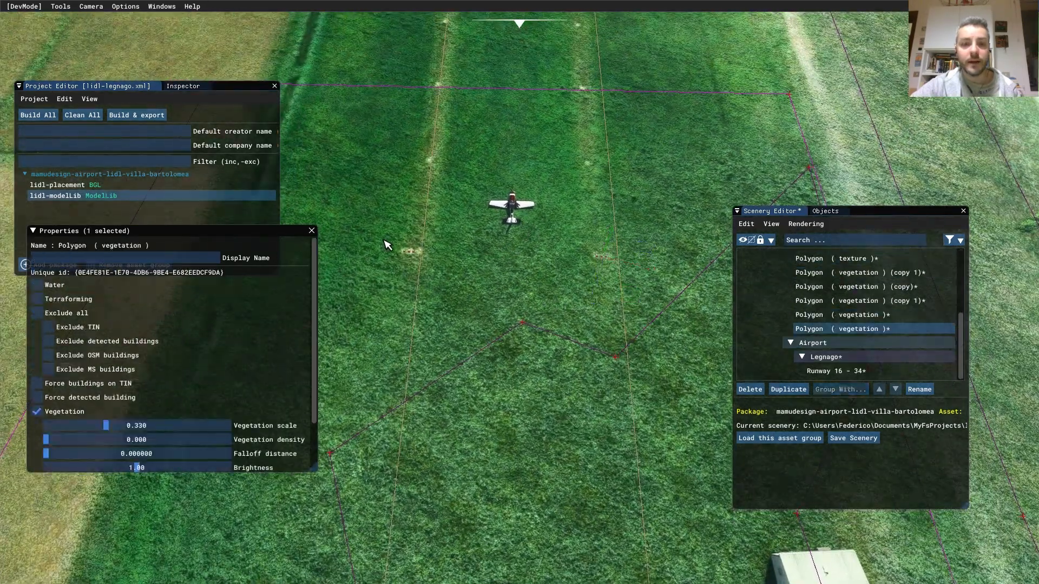
pyautogui.moveTo(366, 232); pyautogui.dragTo(531, 272)
pyautogui.scroll(3, 404, 257)
pyautogui.moveTo(410, 236); pyautogui.dragTo(422, 249, button='middle')
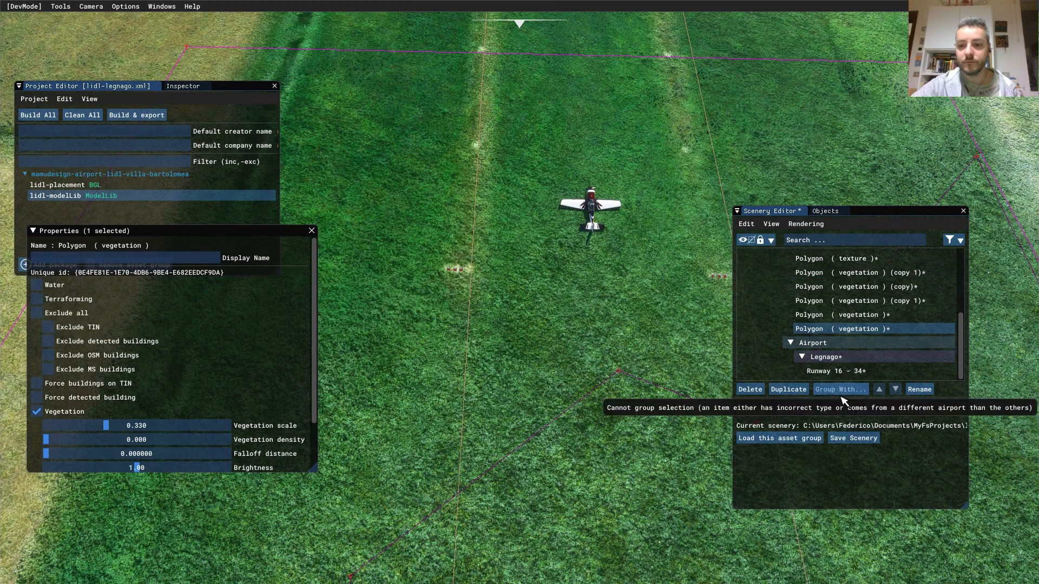
pyautogui.click(857, 439)
# - Select all six cones, adding the right group to the left group
pyautogui.scroll(3, 504, 295)
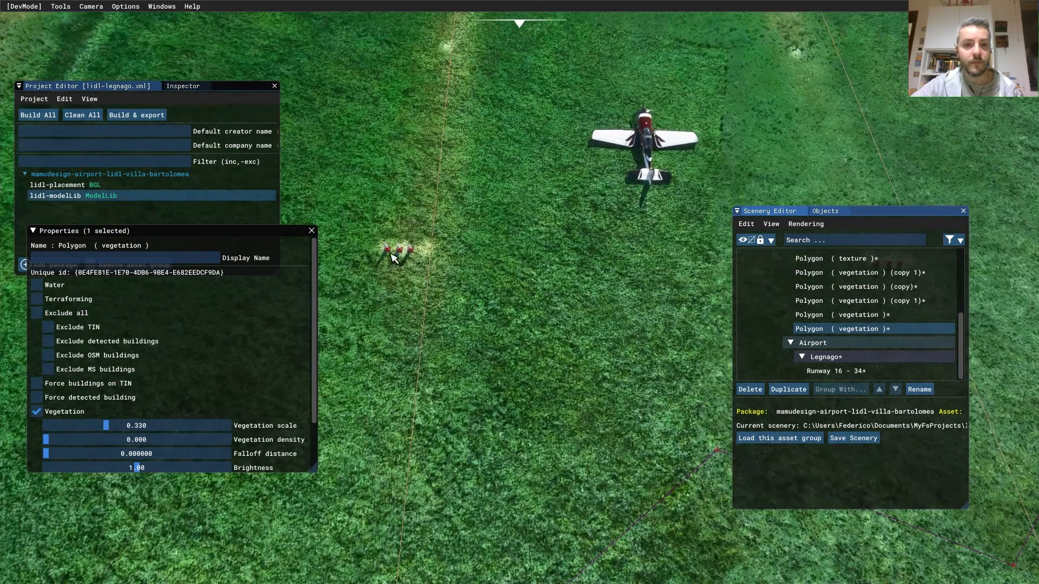
pyautogui.click(391, 252)
pyautogui.moveTo(436, 288); pyautogui.dragTo(389, 219)
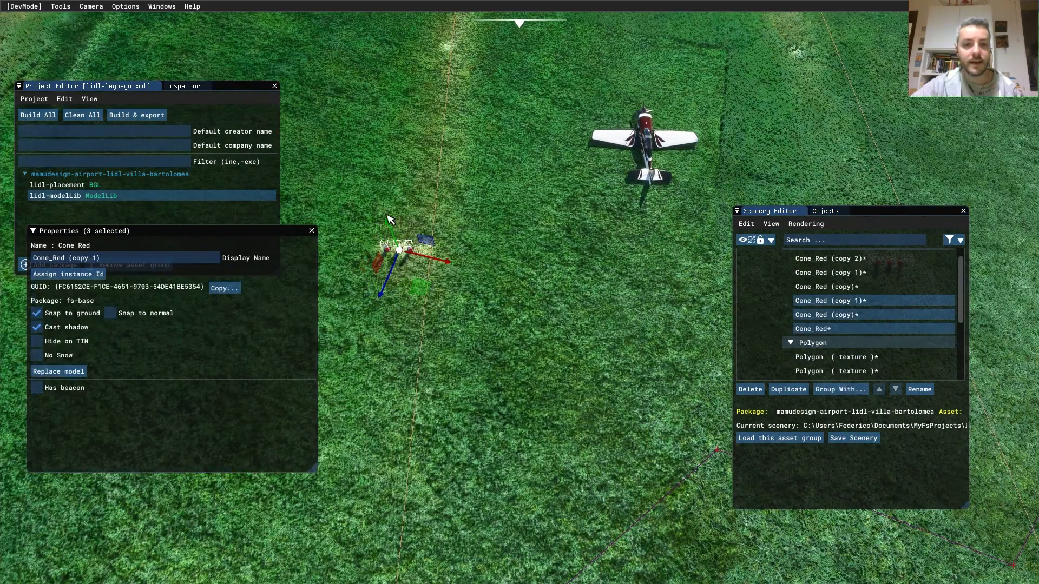
pyautogui.scroll(-3, 554, 296)
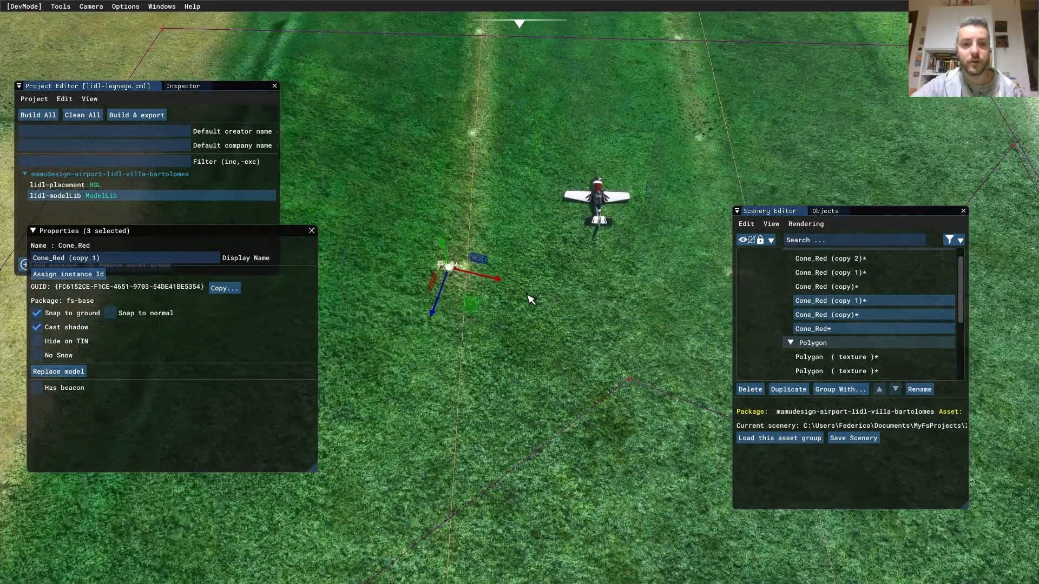
pyautogui.moveTo(597, 290); pyautogui.dragTo(471, 305, button='middle')
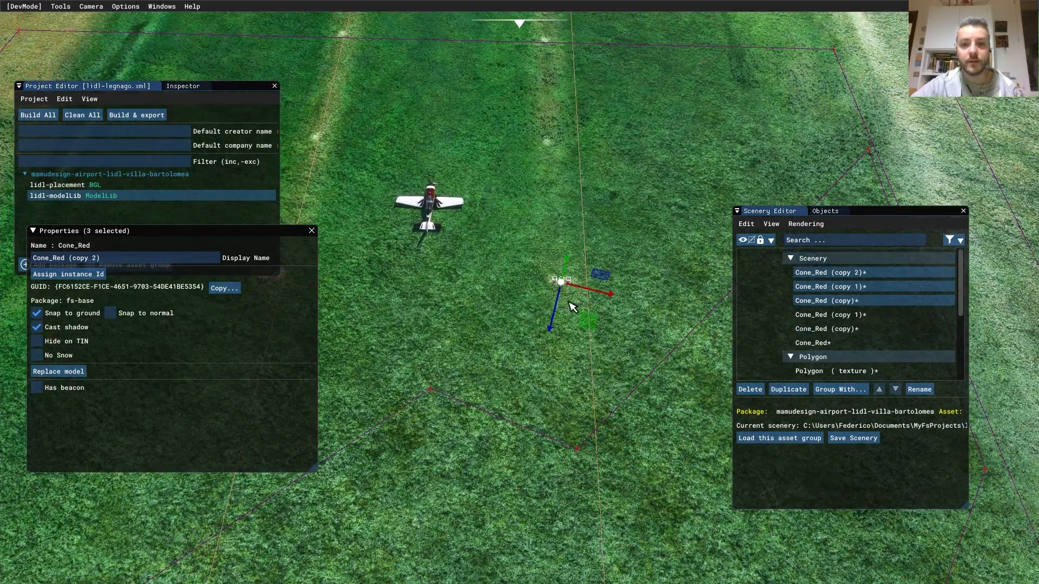
pyautogui.scroll(-3, 522, 295)
pyautogui.moveTo(336, 267); pyautogui.dragTo(375, 296)
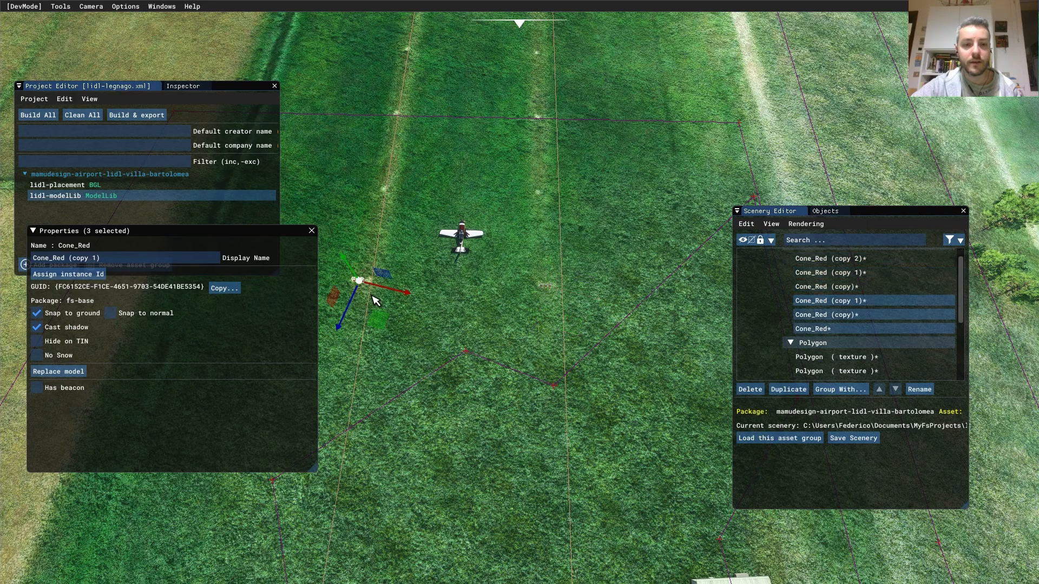
pyautogui.moveTo(515, 277); pyautogui.dragTo(336, 286)
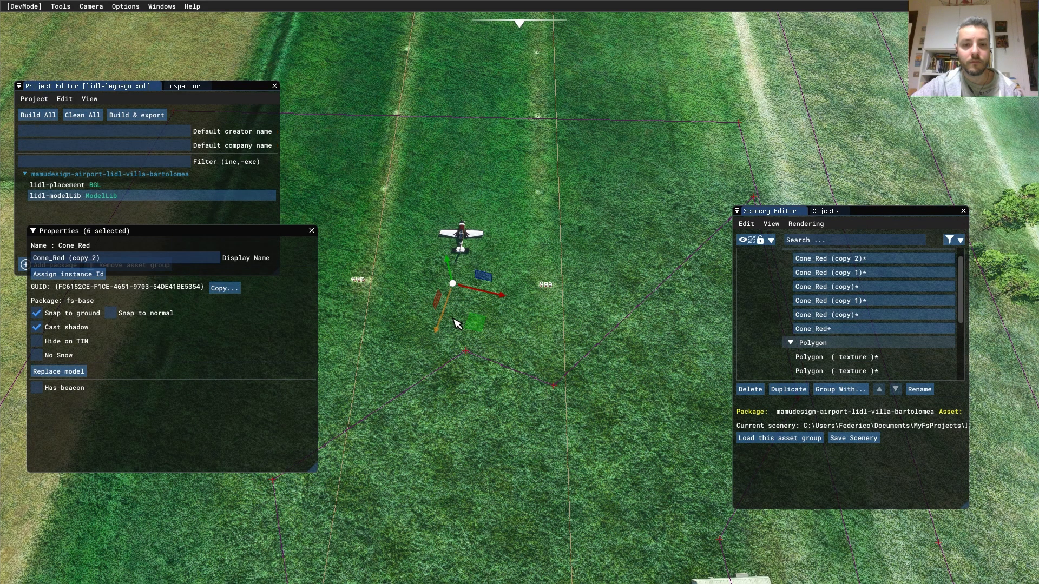
pyautogui.scroll(-2, 633, 319)
# - Duplicate the six selected cones and move the copies to the runway's far end
pyautogui.moveTo(624, 268); pyautogui.dragTo(630, 337, button='middle')
pyautogui.scroll(-3, 621, 313)
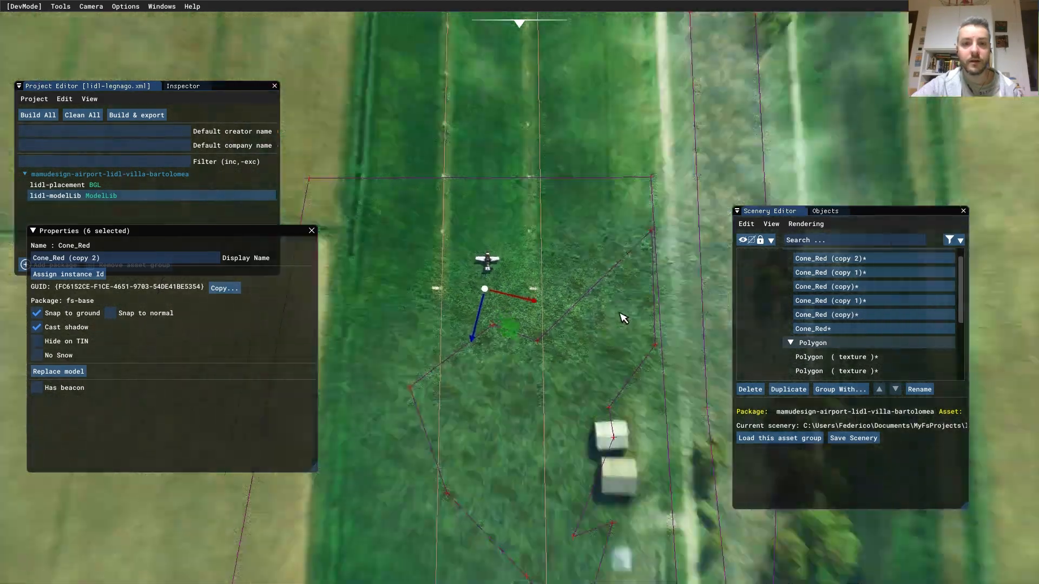
pyautogui.scroll(-6, 623, 318)
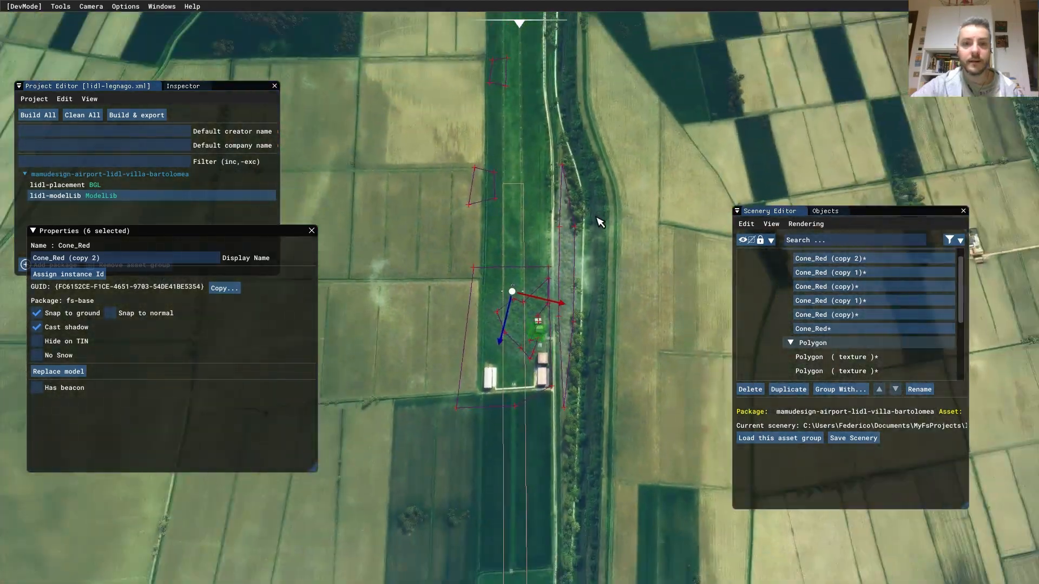
pyautogui.moveTo(597, 218); pyautogui.dragTo(620, 370, button='middle')
pyautogui.click(792, 393)
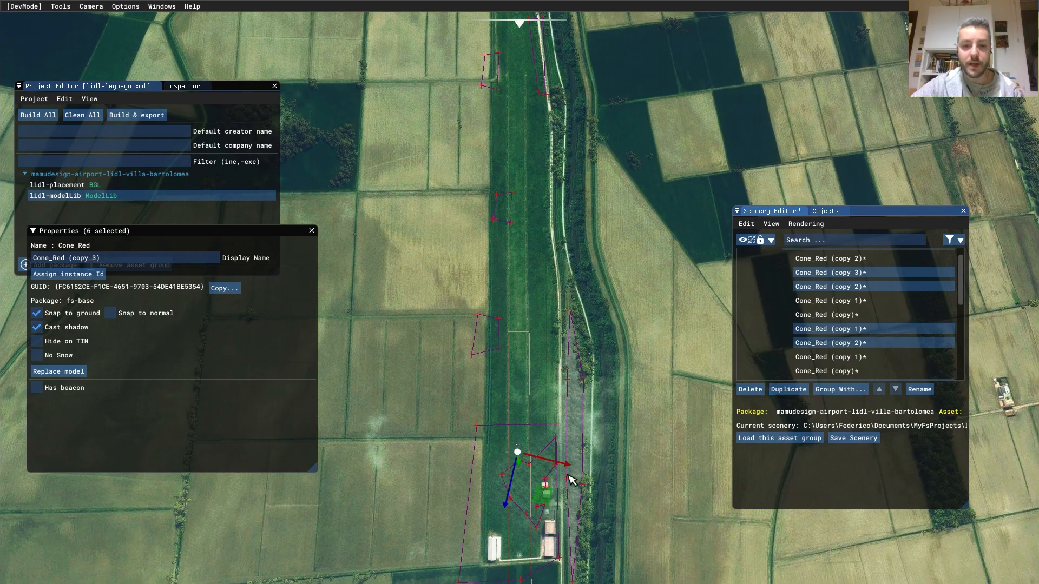
pyautogui.moveTo(551, 502); pyautogui.dragTo(551, 121)
# - Check the moved cones along the airstrip and save the scenery
pyautogui.moveTo(561, 180); pyautogui.dragTo(568, 283, button='middle')
pyautogui.scroll(6, 568, 283)
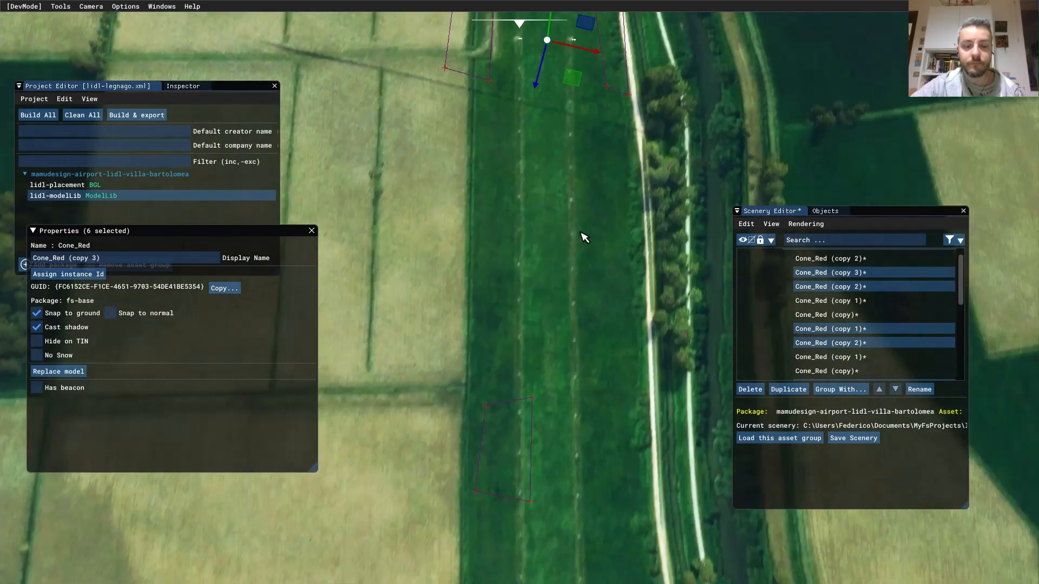
pyautogui.moveTo(581, 232); pyautogui.dragTo(577, 294, button='middle')
pyautogui.scroll(3, 581, 254)
pyautogui.moveTo(582, 242); pyautogui.dragTo(573, 332, button='middle')
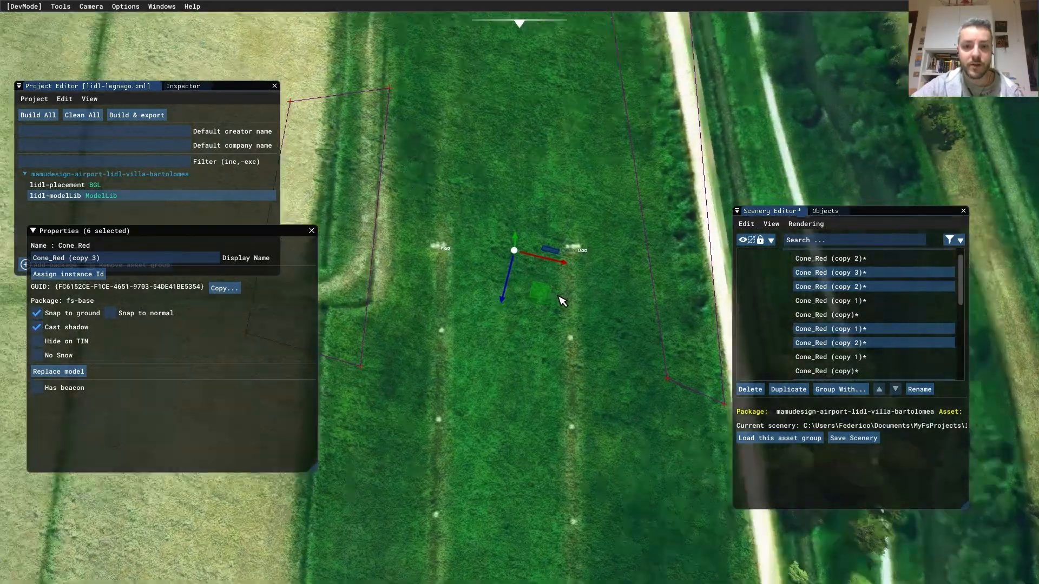
pyautogui.scroll(2, 565, 304)
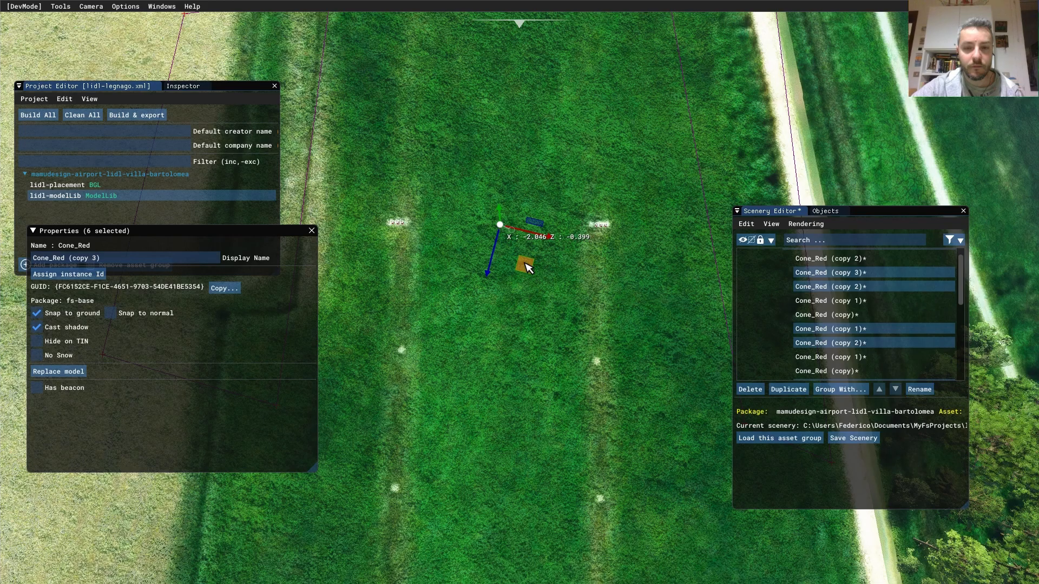
pyautogui.scroll(-2, 580, 335)
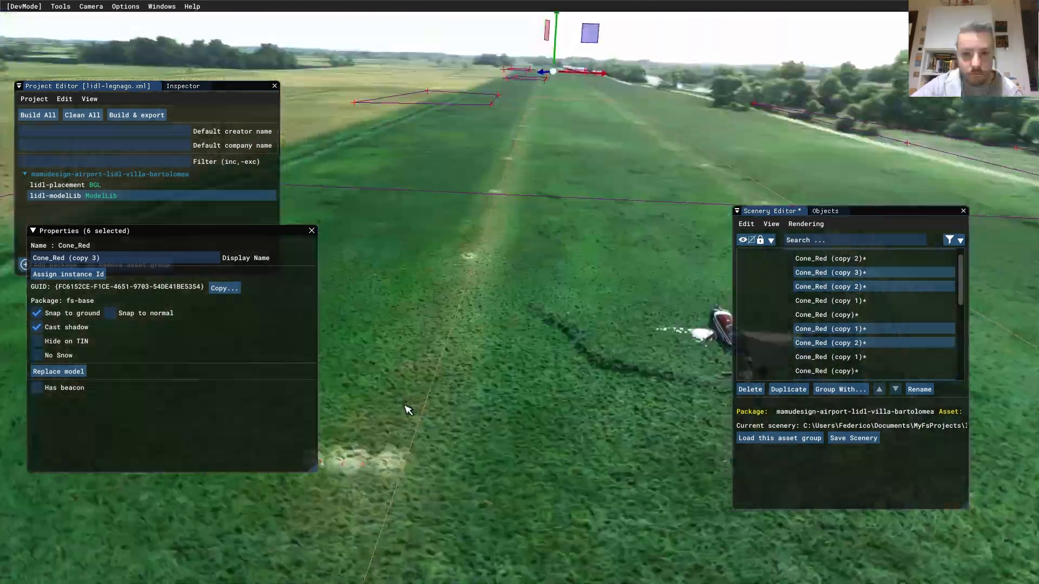
pyautogui.moveTo(405, 408); pyautogui.dragTo(614, 487, button='right')
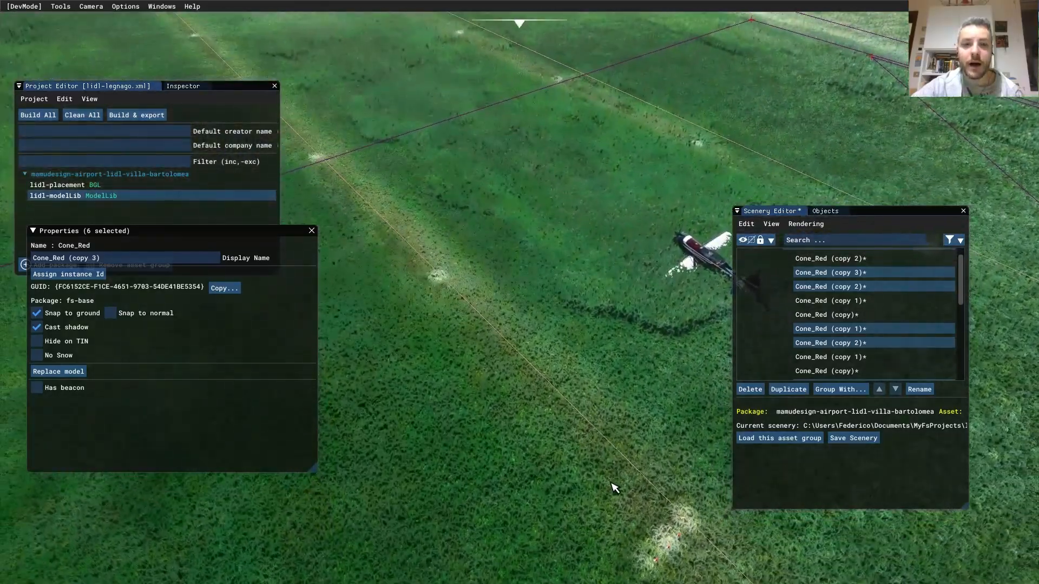
pyautogui.scroll(-10, 590, 499)
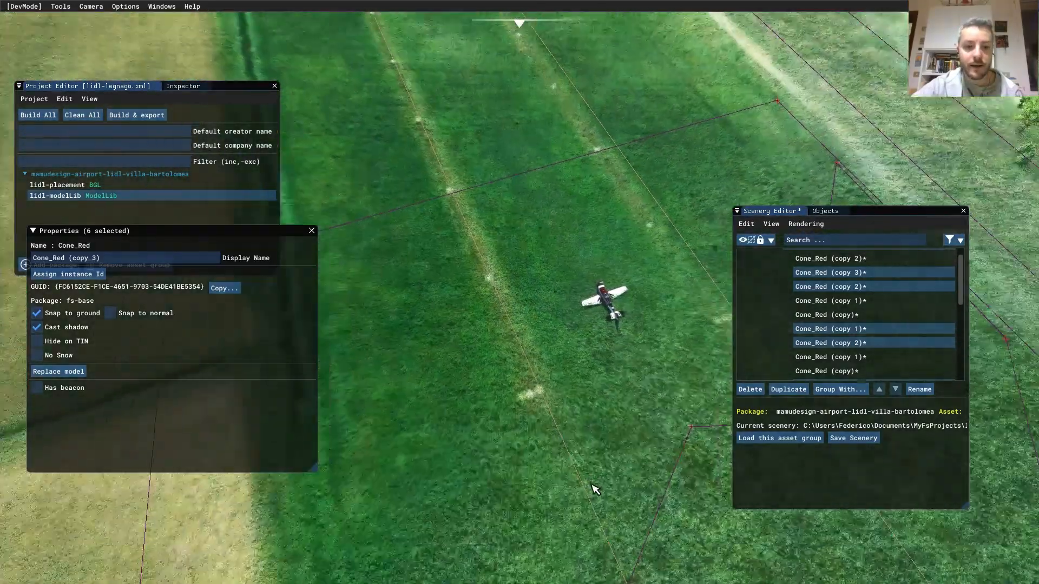
pyautogui.scroll(-3, 596, 482)
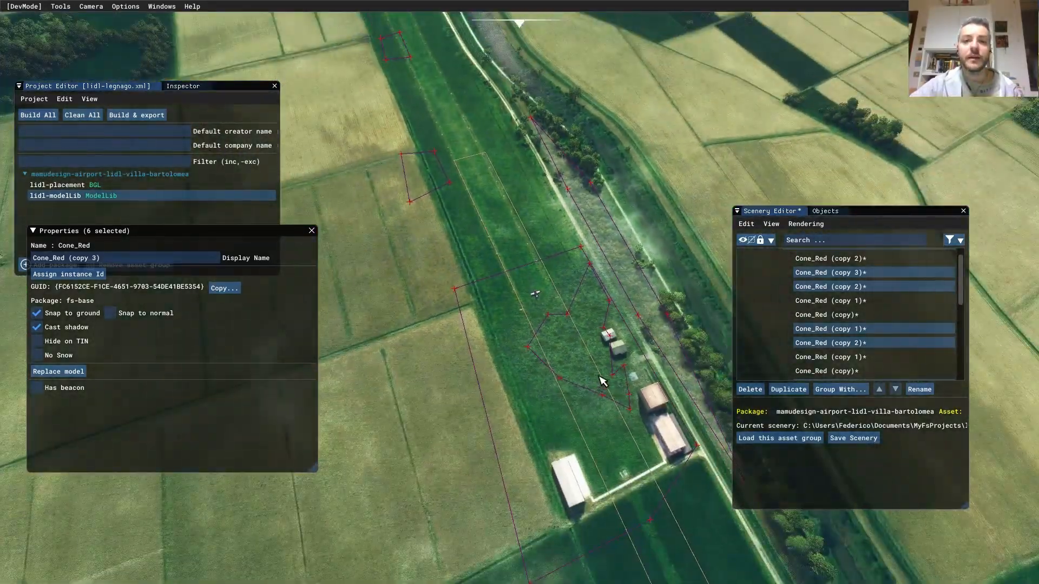
pyautogui.moveTo(636, 295); pyautogui.dragTo(575, 417, button='right')
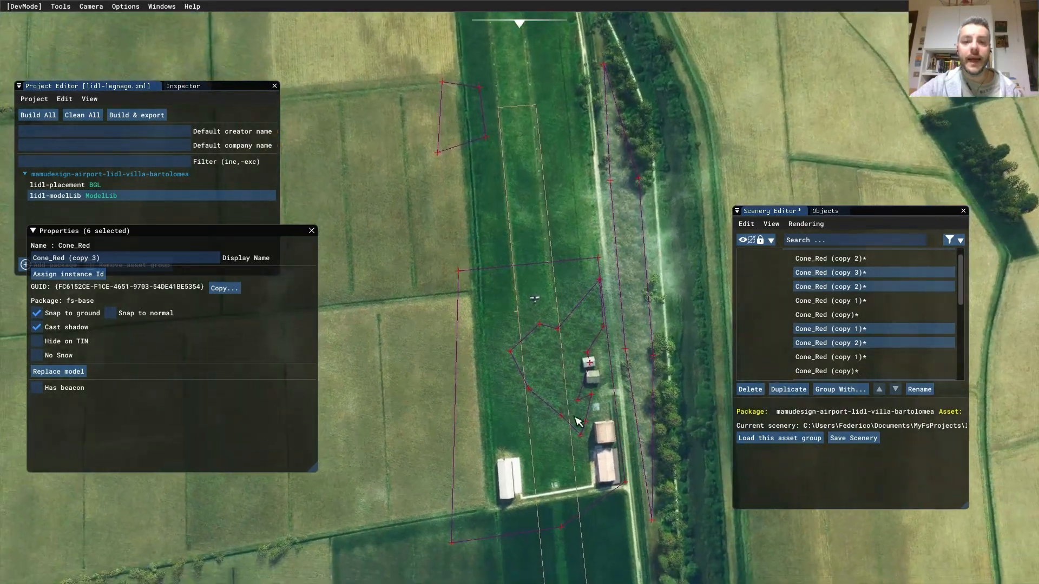
pyautogui.scroll(-3, 601, 447)
pyautogui.scroll(-4, 600, 448)
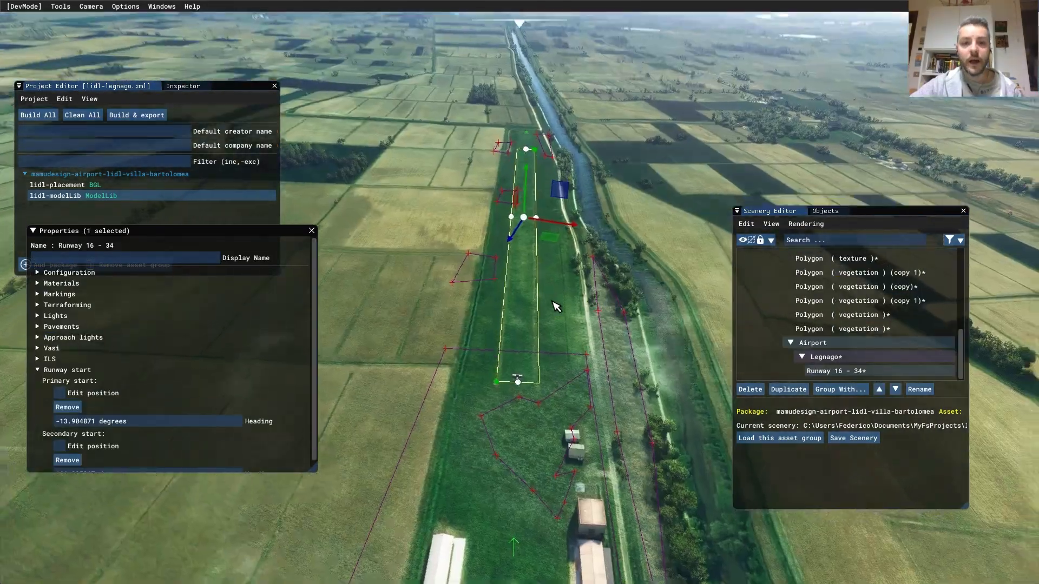
pyautogui.moveTo(556, 301); pyautogui.dragTo(556, 398, button='right')
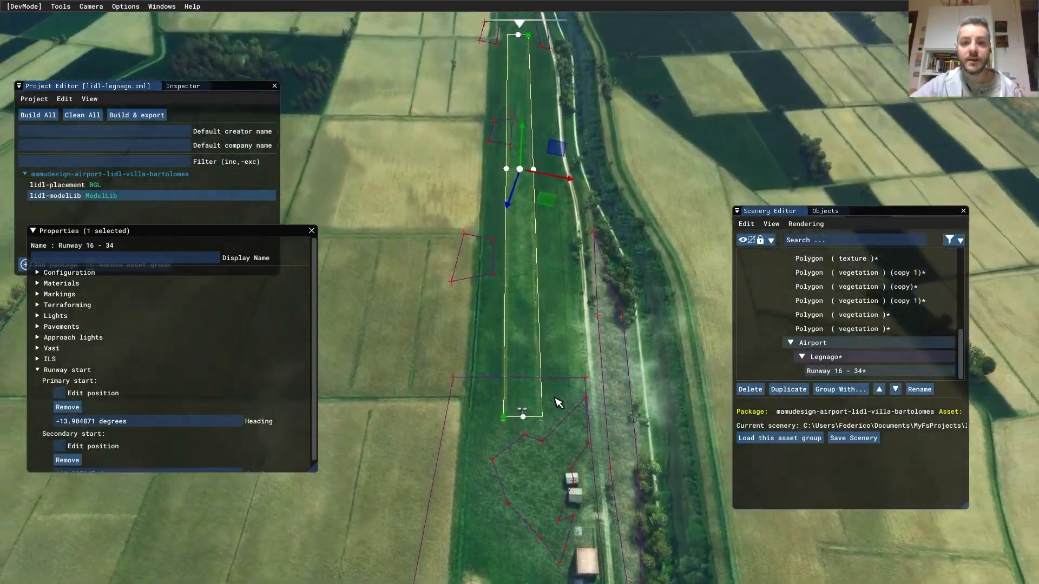
pyautogui.scroll(-3, 559, 397)
pyautogui.moveTo(559, 396); pyautogui.dragTo(526, 424, button='middle')
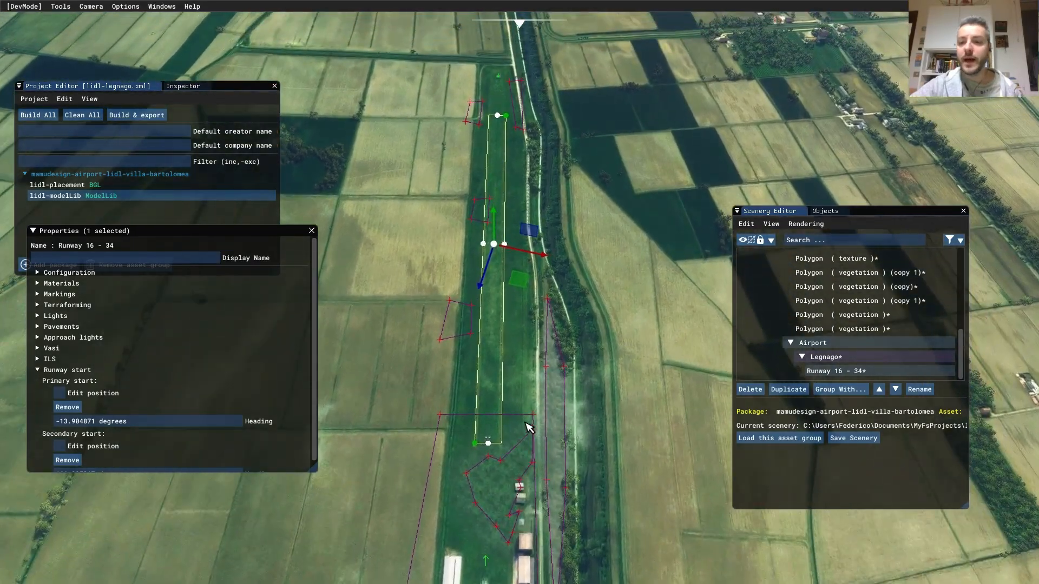
pyautogui.click(856, 442)
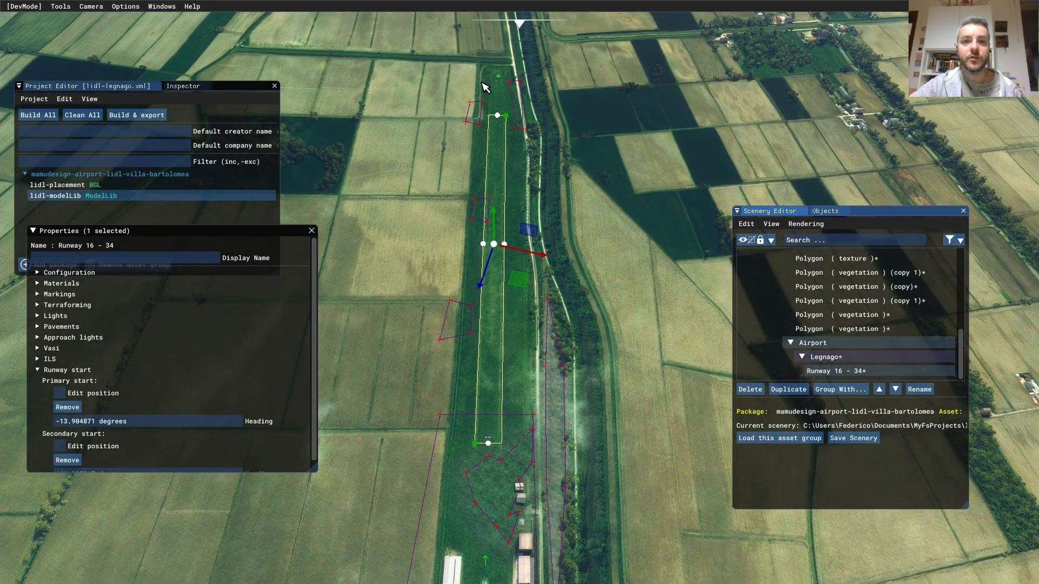
# - Choose Polygon as the object type and close the runway properties panel
pyautogui.click(828, 215)
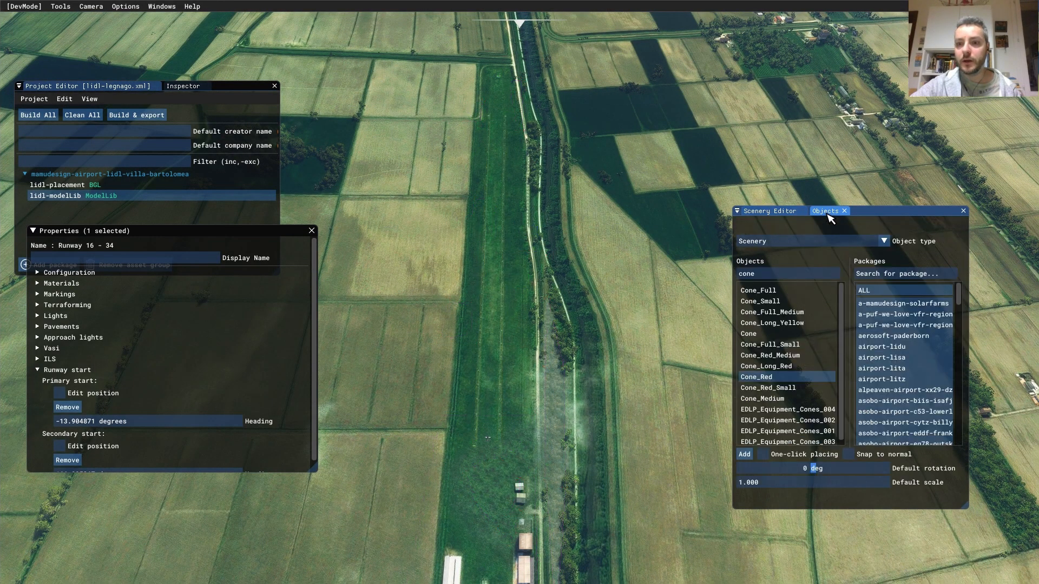
pyautogui.click(825, 242)
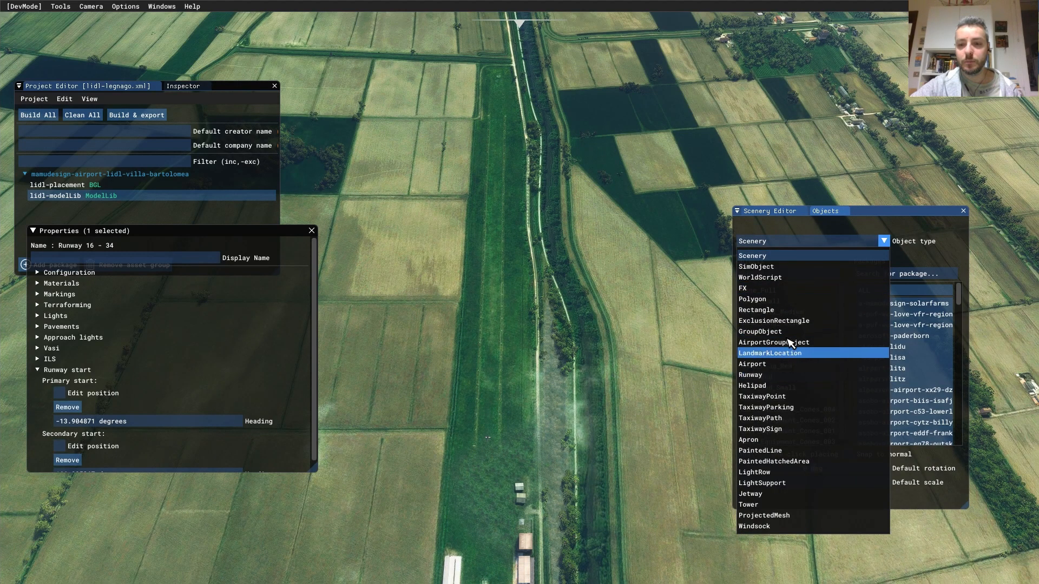
pyautogui.click(794, 301)
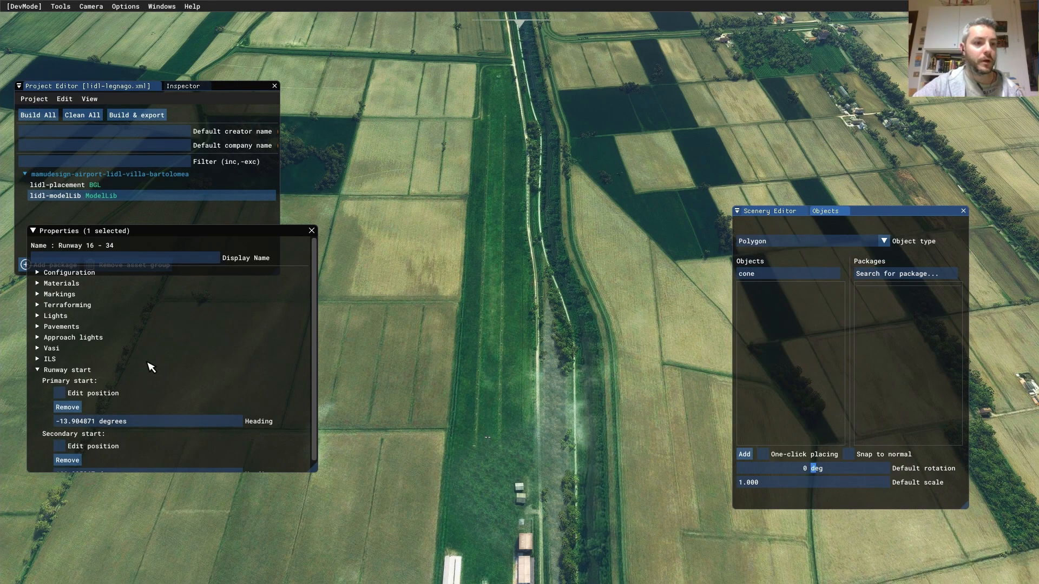
pyautogui.click(311, 231)
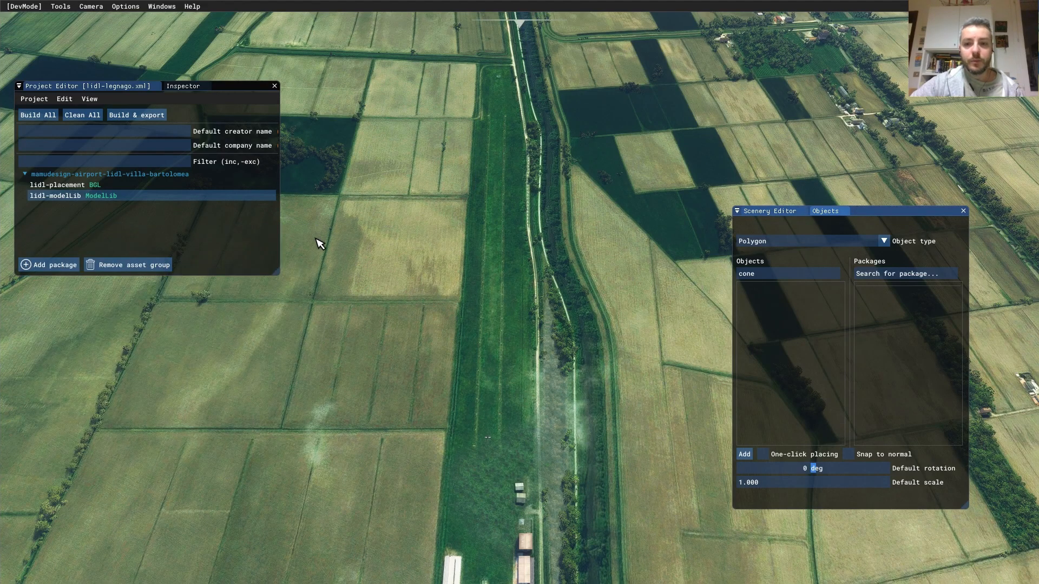
pyautogui.click(795, 212)
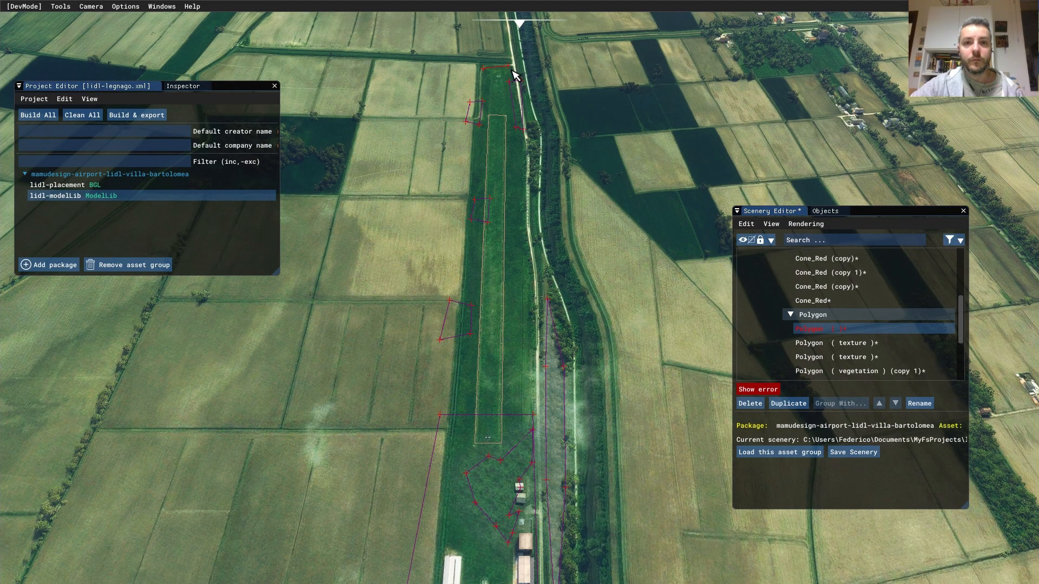
# - Draw and close a polygon around the runway strip and the hangars
pyautogui.moveTo(531, 153); pyautogui.dragTo(533, 246)
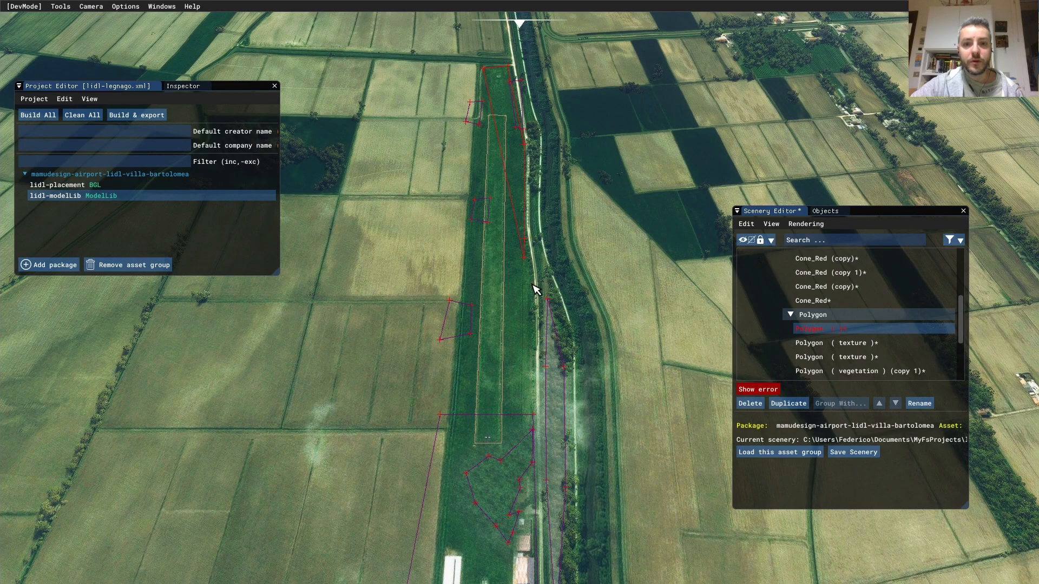
pyautogui.press('s')
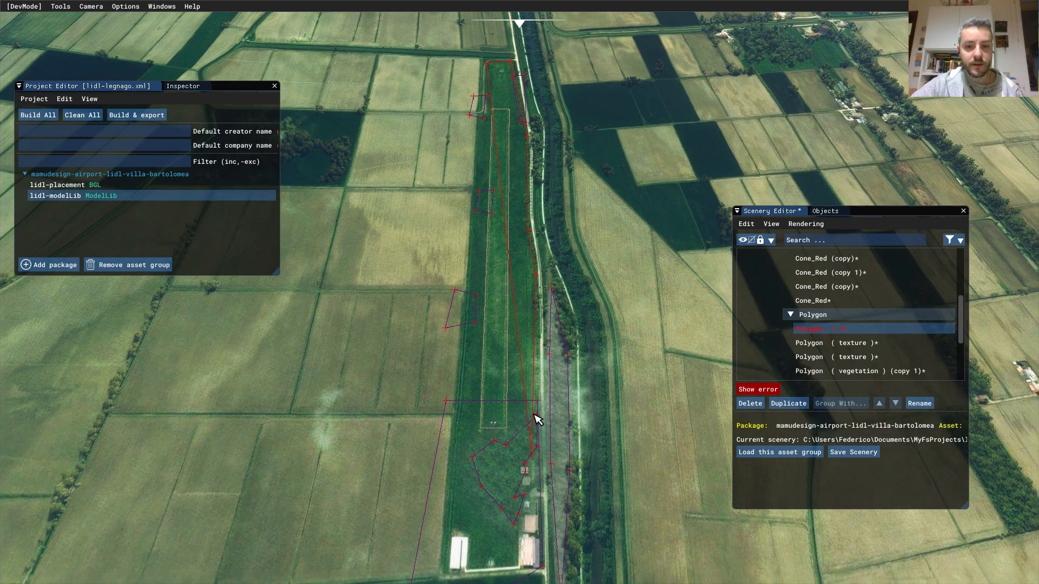
pyautogui.moveTo(530, 370); pyautogui.dragTo(469, 374)
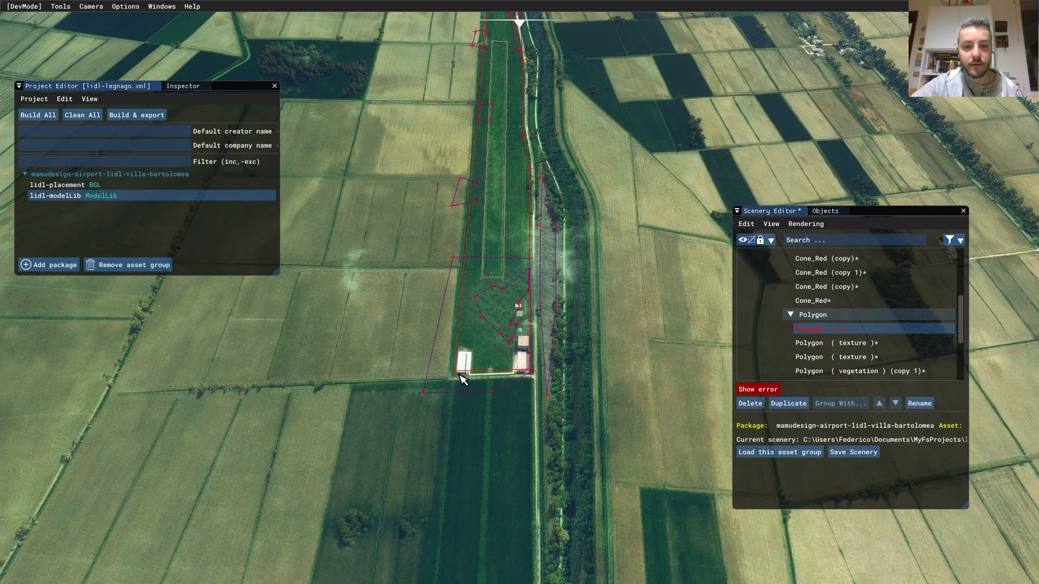
pyautogui.click(459, 375)
pyautogui.moveTo(528, 166); pyautogui.dragTo(536, 569, button='middle')
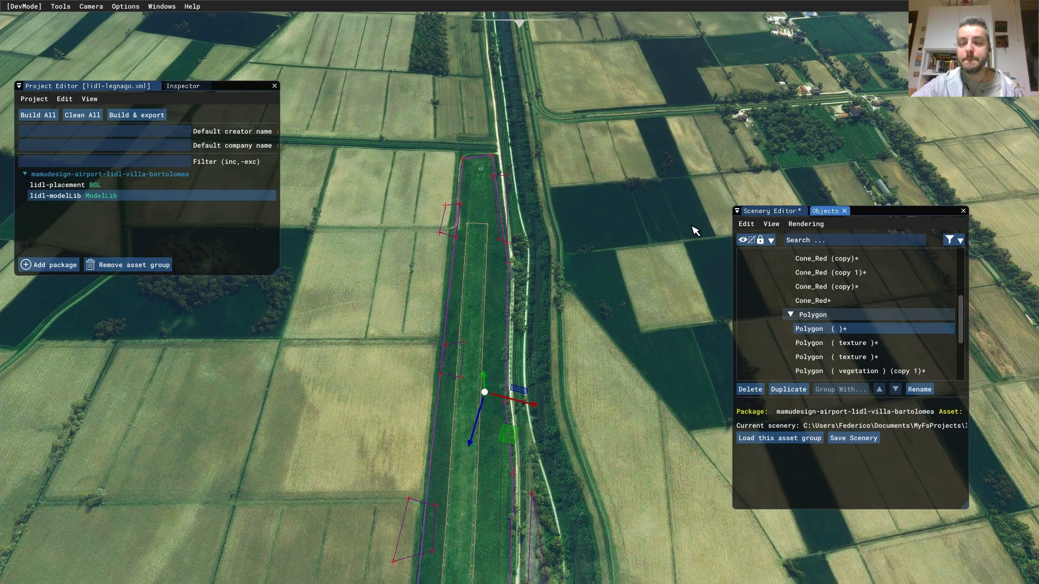
# - Flag the new airfield polygon as an airport area with size XS and save the scenery
pyautogui.click(776, 228)
pyautogui.click(779, 258)
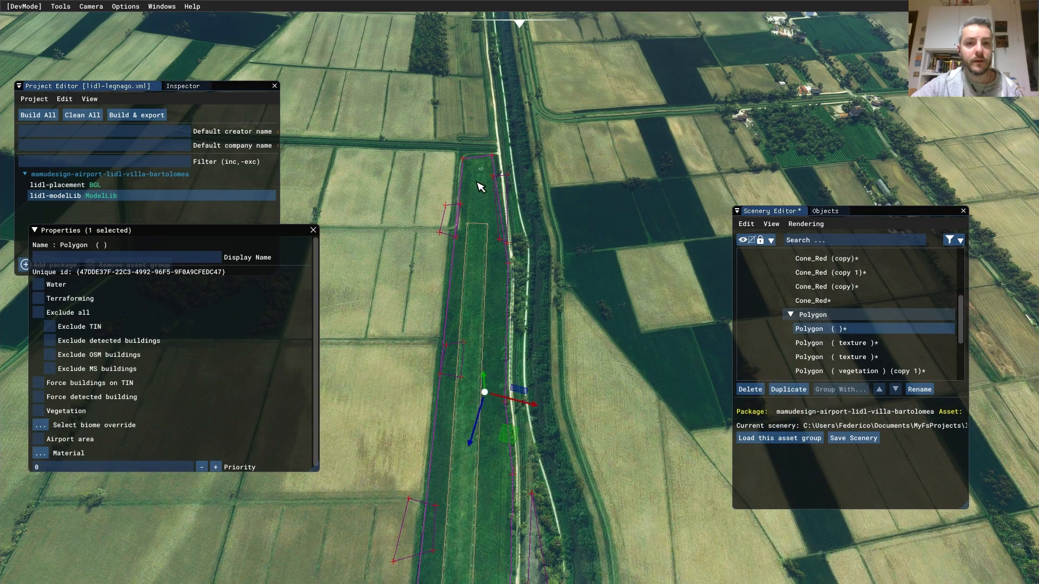
pyautogui.click(39, 439)
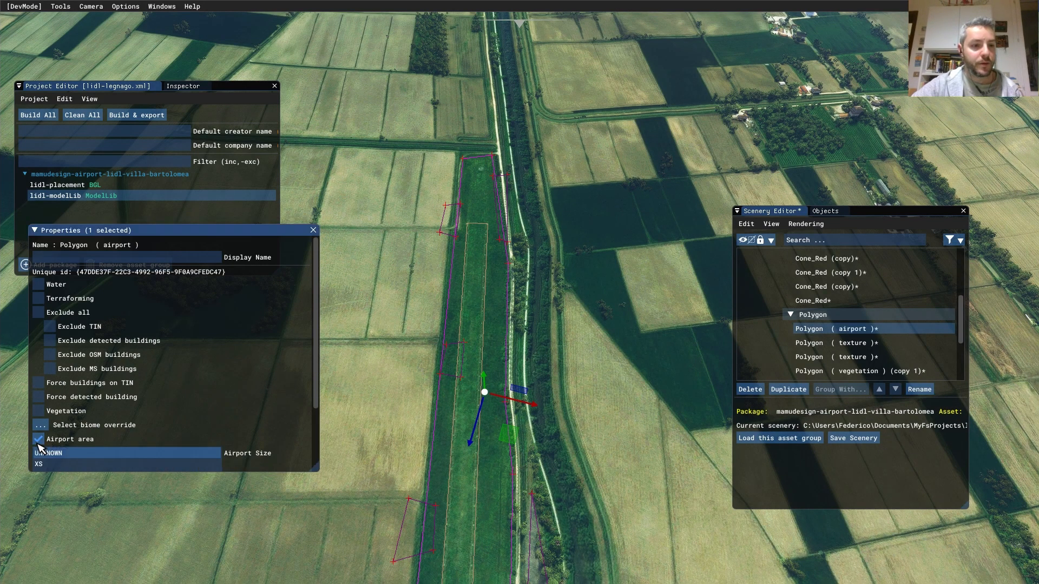
pyautogui.scroll(-3, 317, 390)
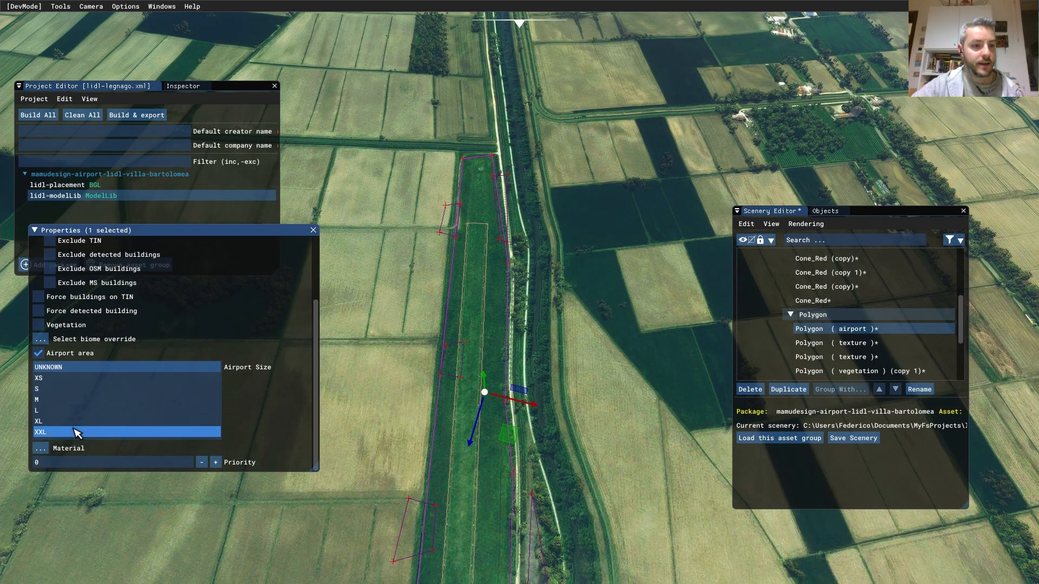
pyautogui.click(67, 379)
pyautogui.click(854, 438)
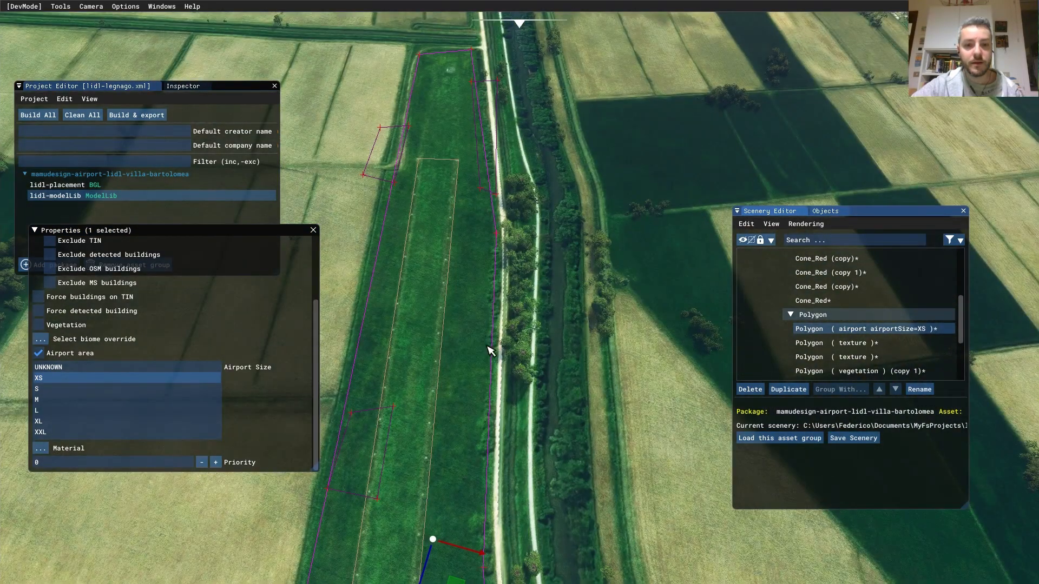
# - Fly the camera along the runway and pull back over the whole airfield to check it
pyautogui.press('s')
pyautogui.press('a')
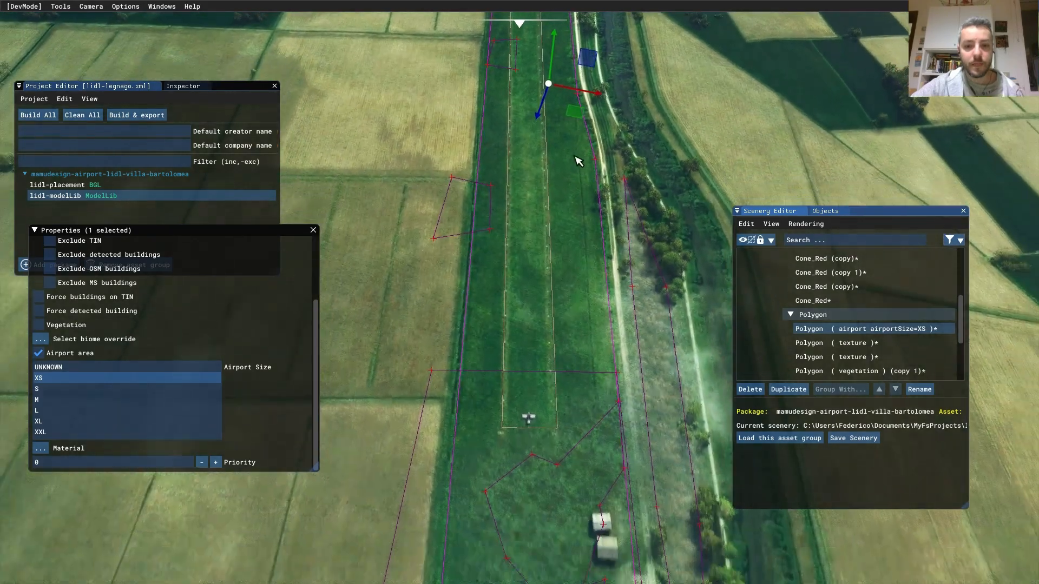
pyautogui.press('s')
pyautogui.moveTo(568, 422); pyautogui.dragTo(585, 222, button='right')
pyautogui.press('w')
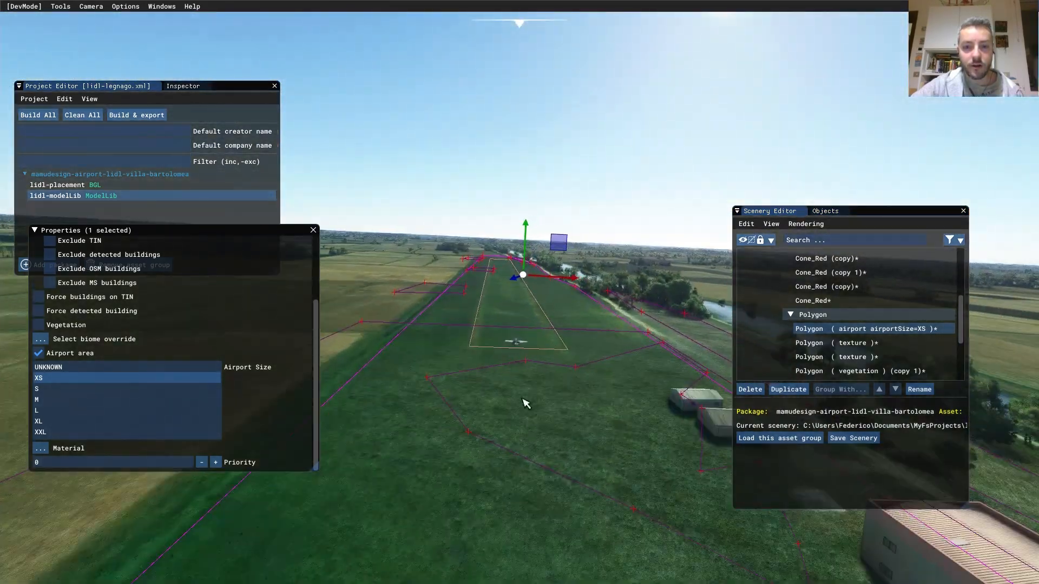
pyautogui.press('w')
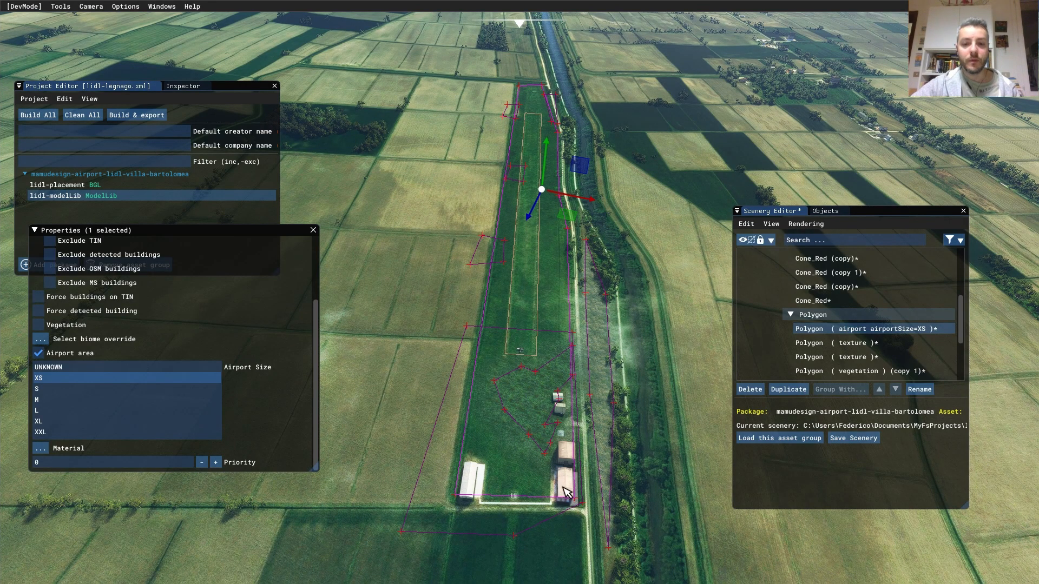
pyautogui.press('w')
pyautogui.press('s')
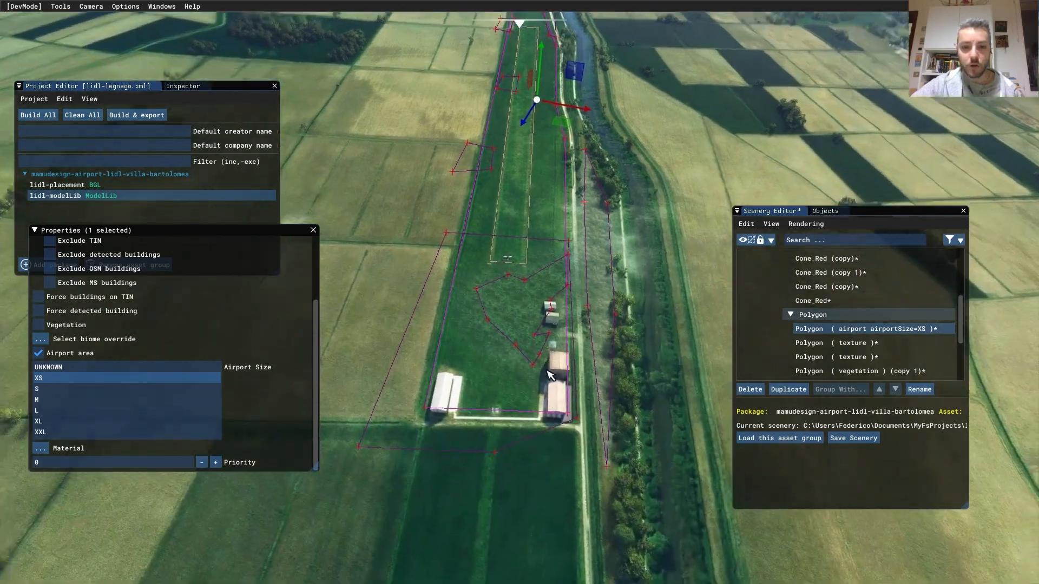
pyautogui.moveTo(549, 374); pyautogui.dragTo(556, 403, button='right')
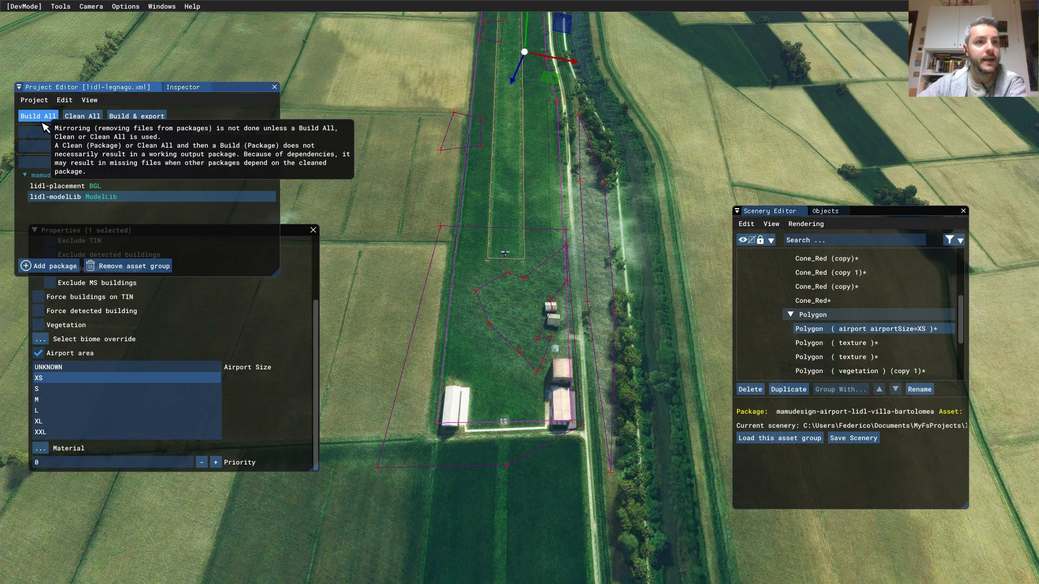
# - Open the Console window from the Windows menu and clear its old messages
pyautogui.click(126, 6)
pyautogui.moveTo(160, 7)
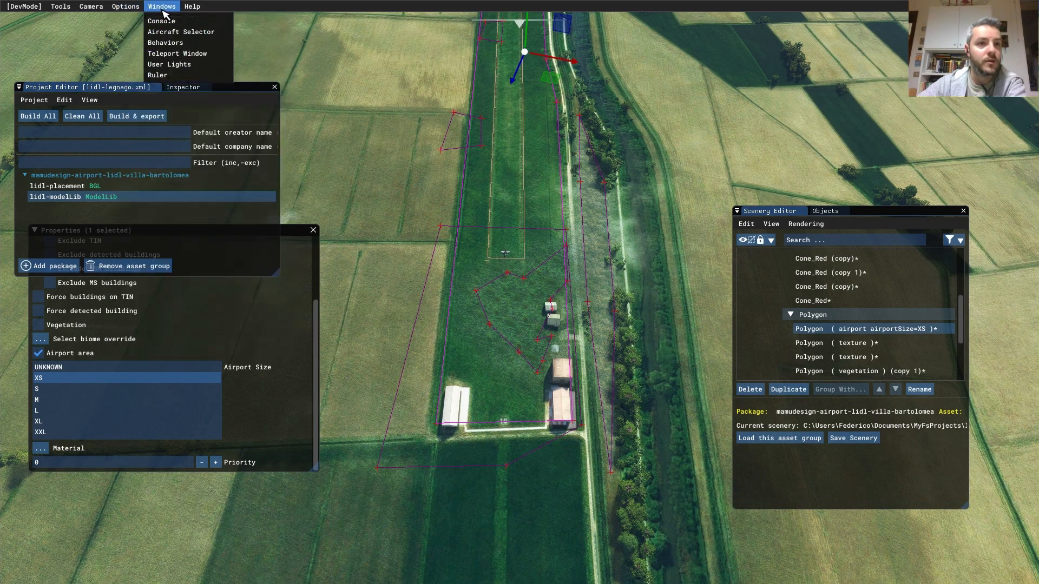
pyautogui.click(162, 21)
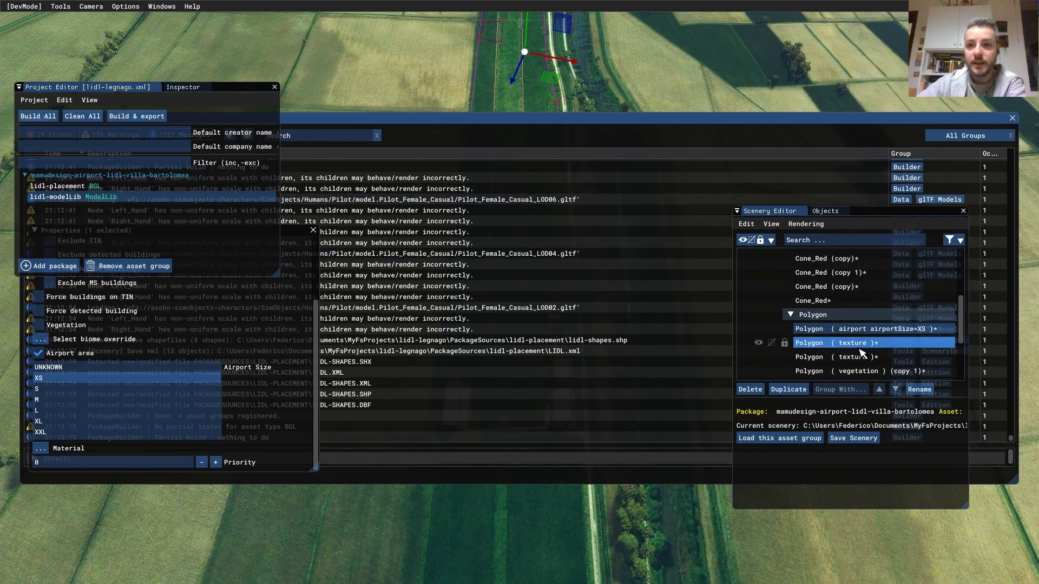
pyautogui.moveTo(729, 125); pyautogui.dragTo(782, 178)
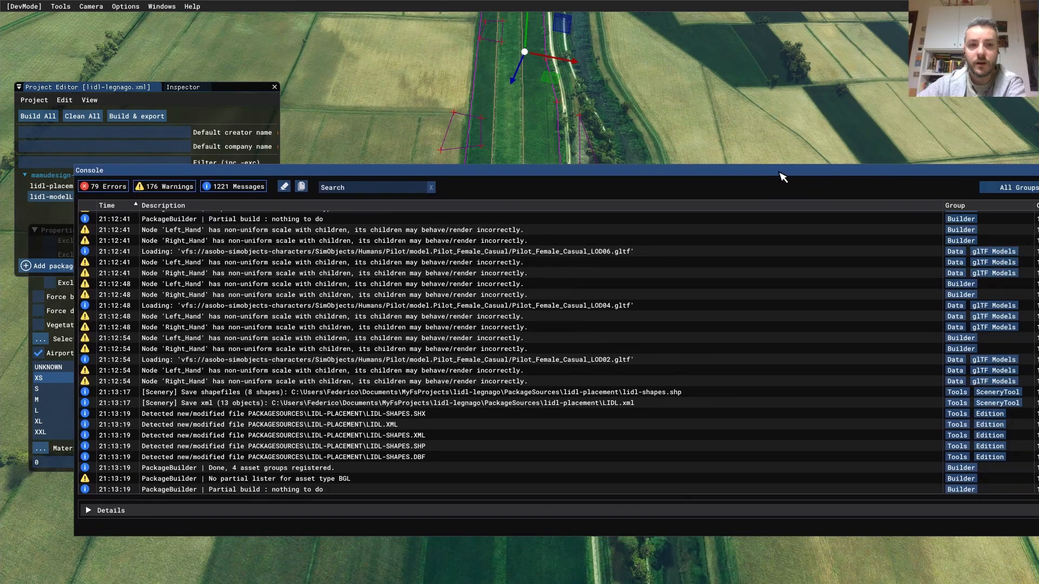
pyautogui.click(289, 189)
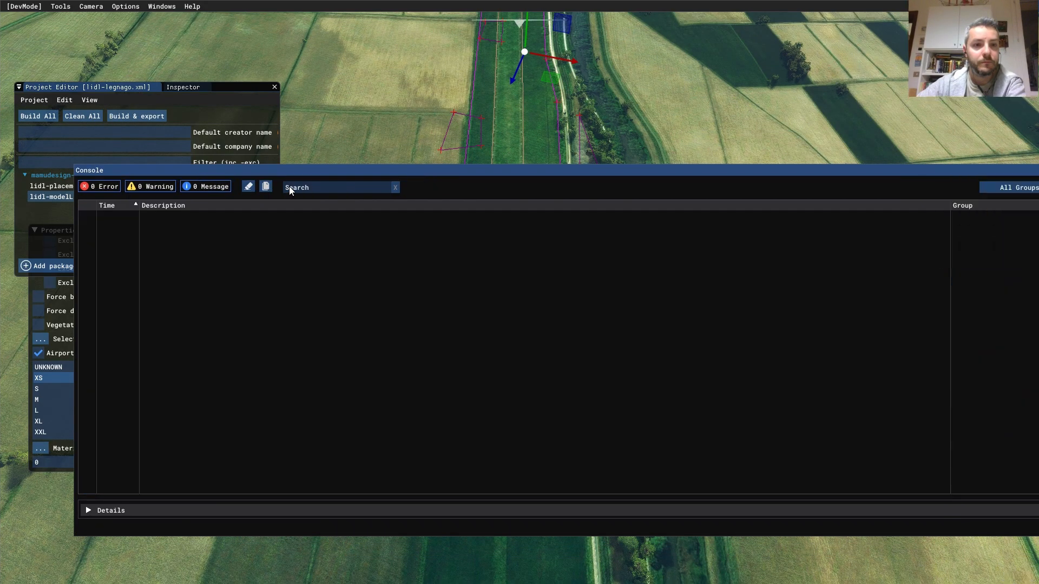
# - Build All for the project package (4 done, 0 failed), then close the Console
pyautogui.click(44, 122)
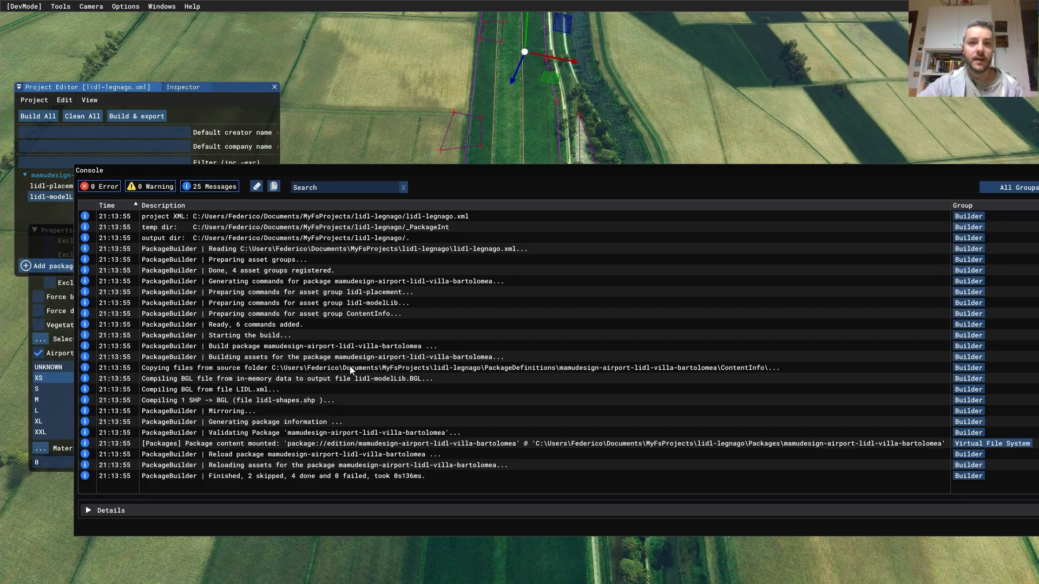
pyautogui.click(621, 183)
pyautogui.moveTo(558, 194); pyautogui.dragTo(518, 180)
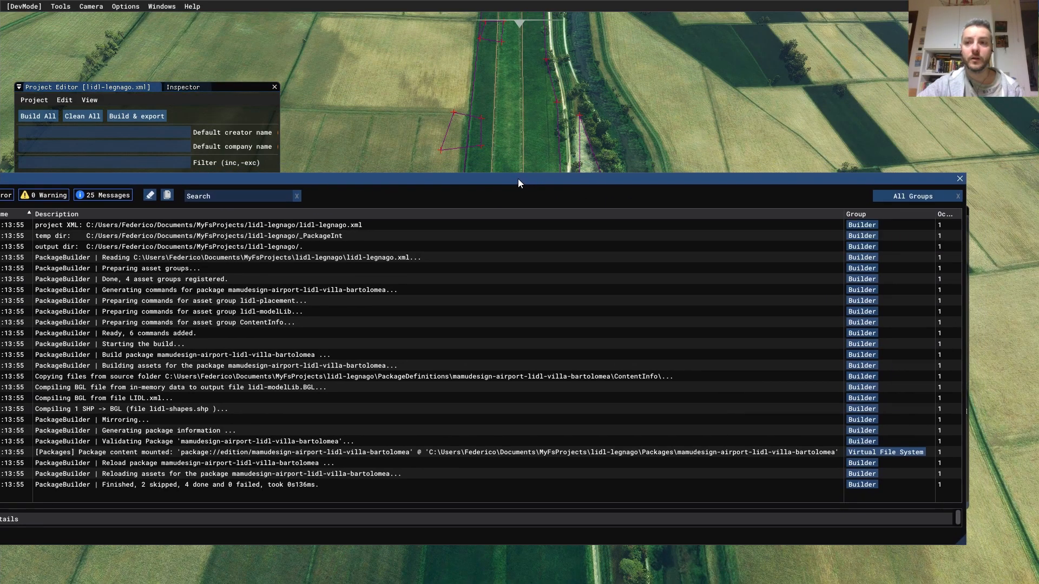
pyautogui.click(960, 179)
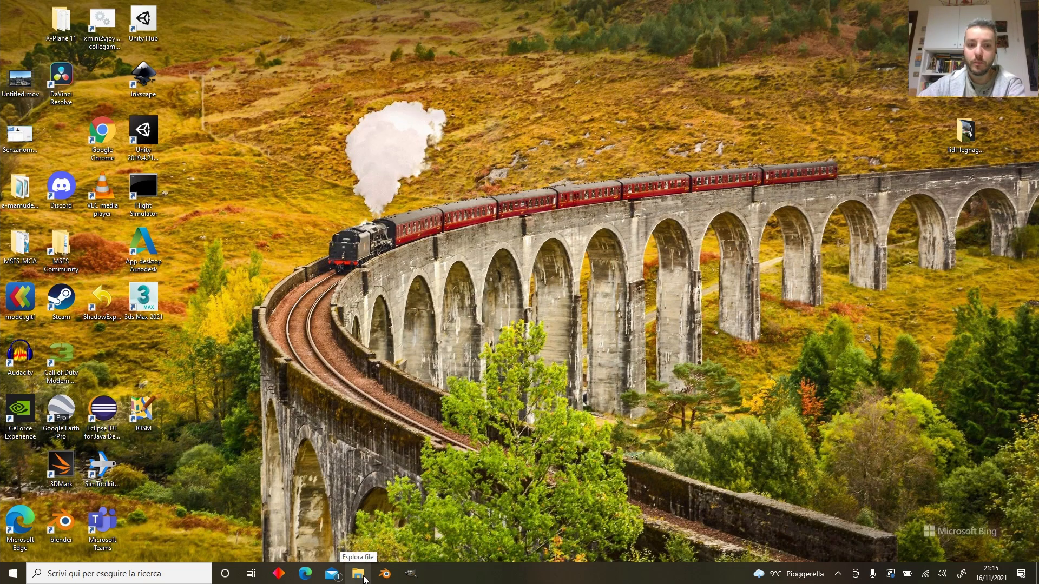
# - Open File Explorer from the taskbar, showing Quick access
pyautogui.click(358, 574)
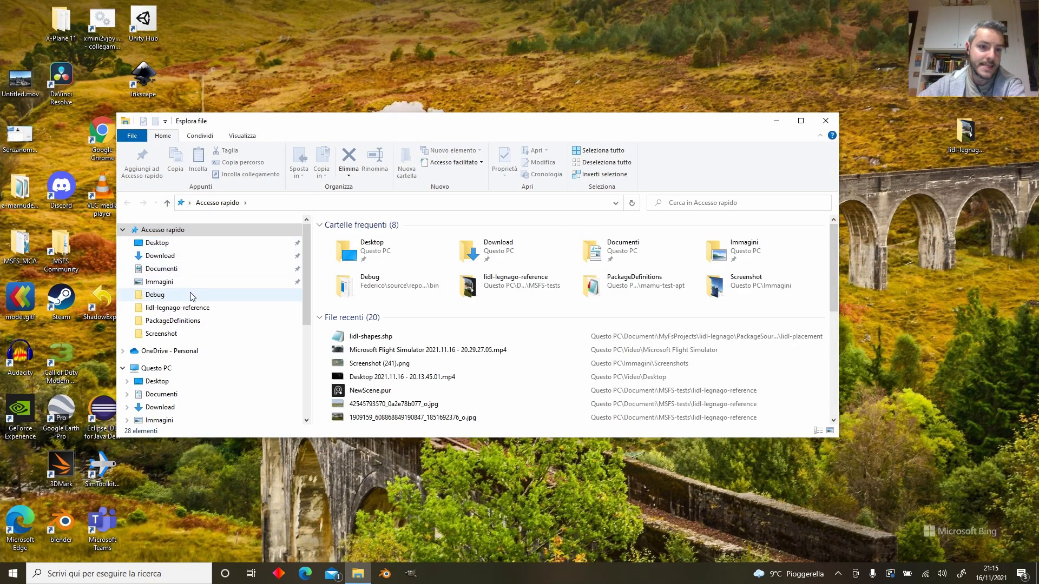
# - Navigate from Documenti through MyFsProjects and lidl-legnago into the built Packages folder
pyautogui.click(192, 327)
pyautogui.click(257, 203)
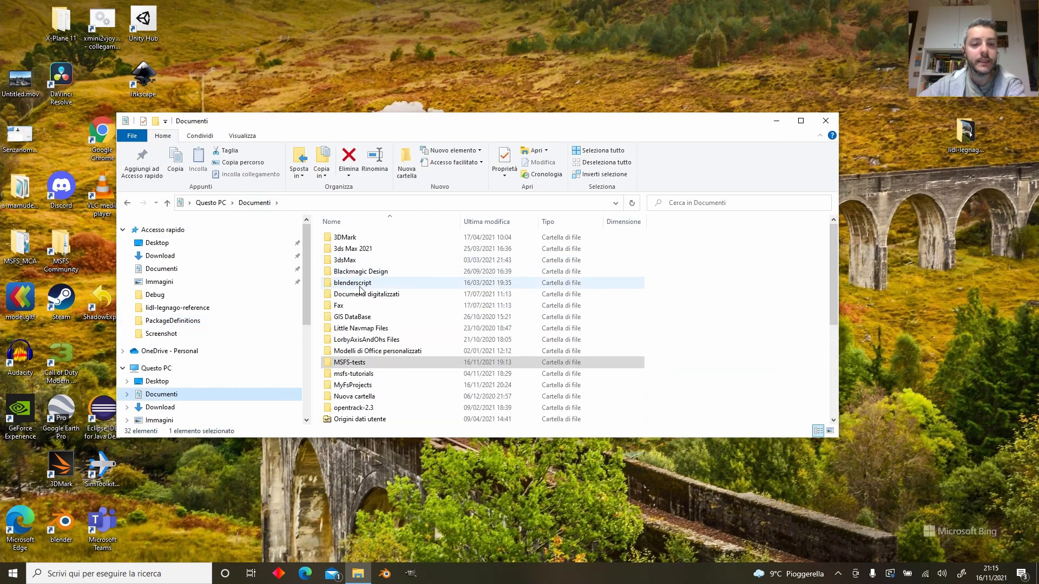
pyautogui.doubleClick(377, 385)
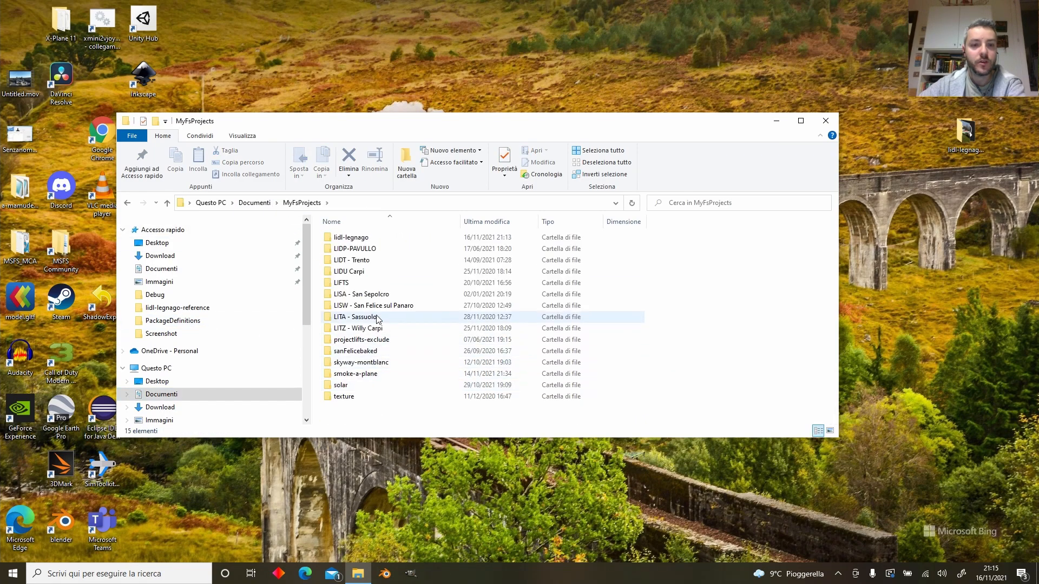
pyautogui.doubleClick(377, 238)
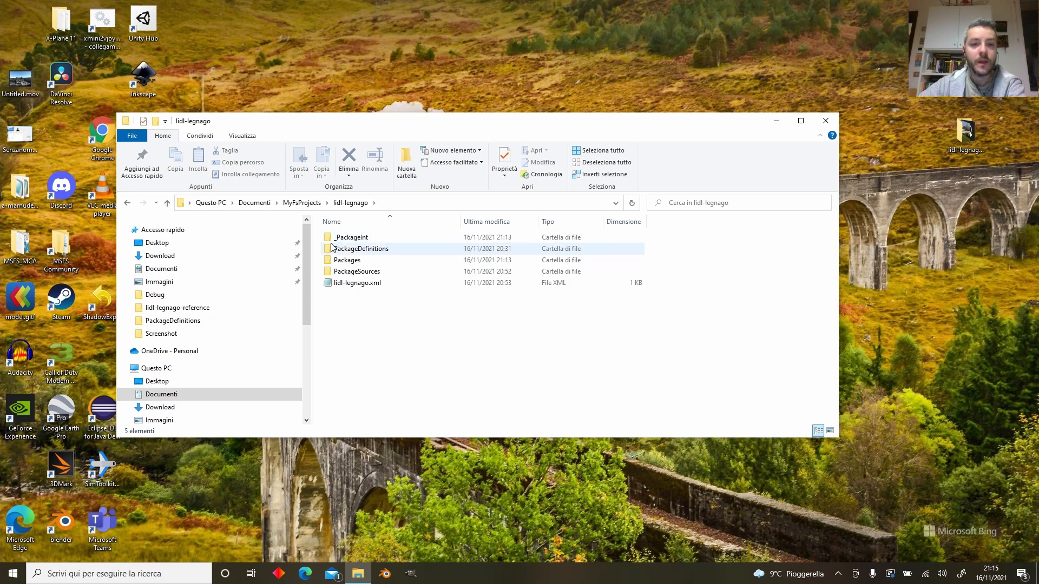
pyautogui.doubleClick(393, 262)
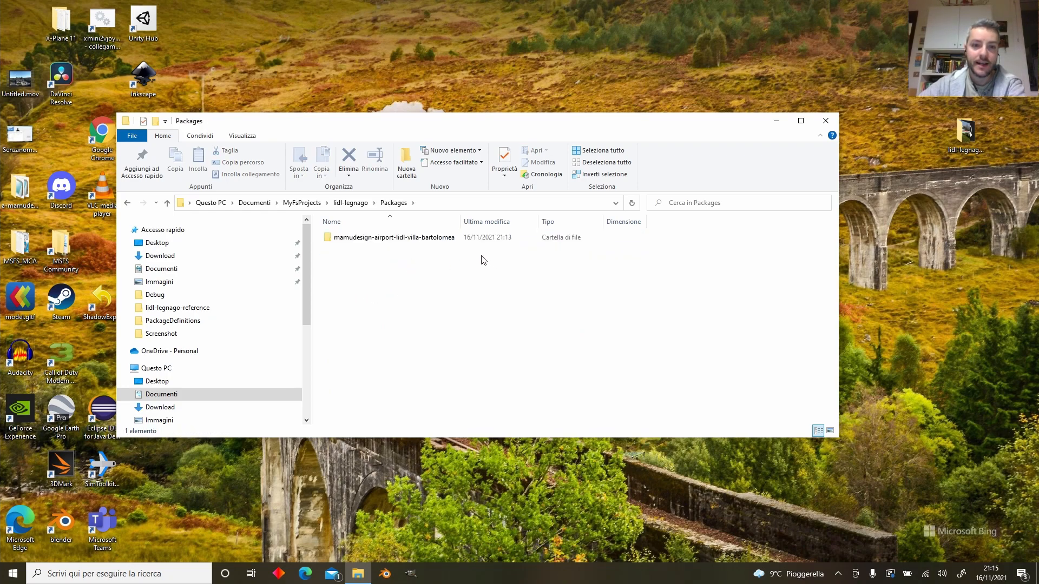
# - Open the mamudesign-airport-lidl-villa-bartolomea package, peek at ContentInfo, then open its Scenery folder
pyautogui.click(421, 242)
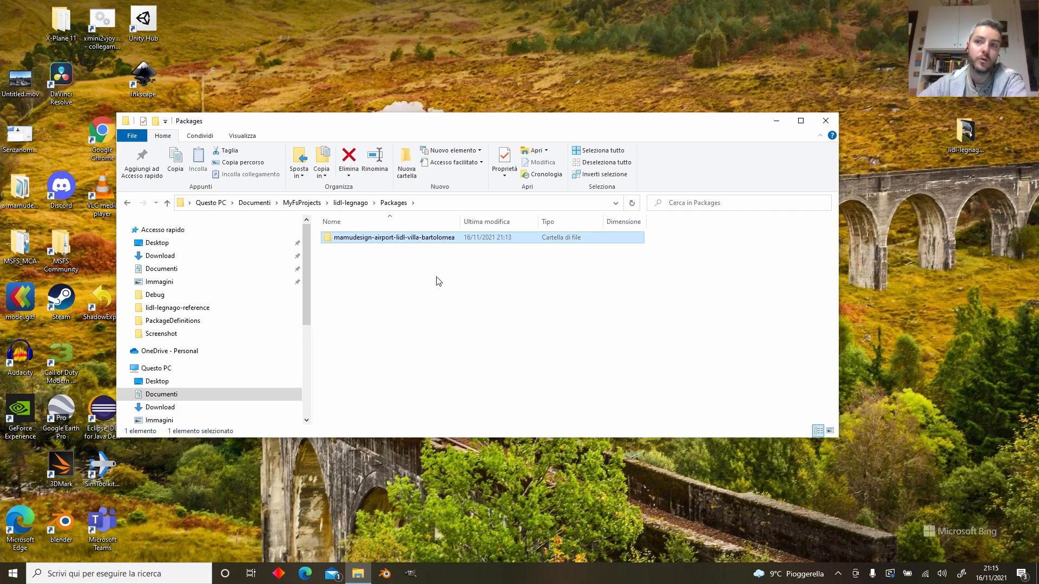
pyautogui.doubleClick(472, 238)
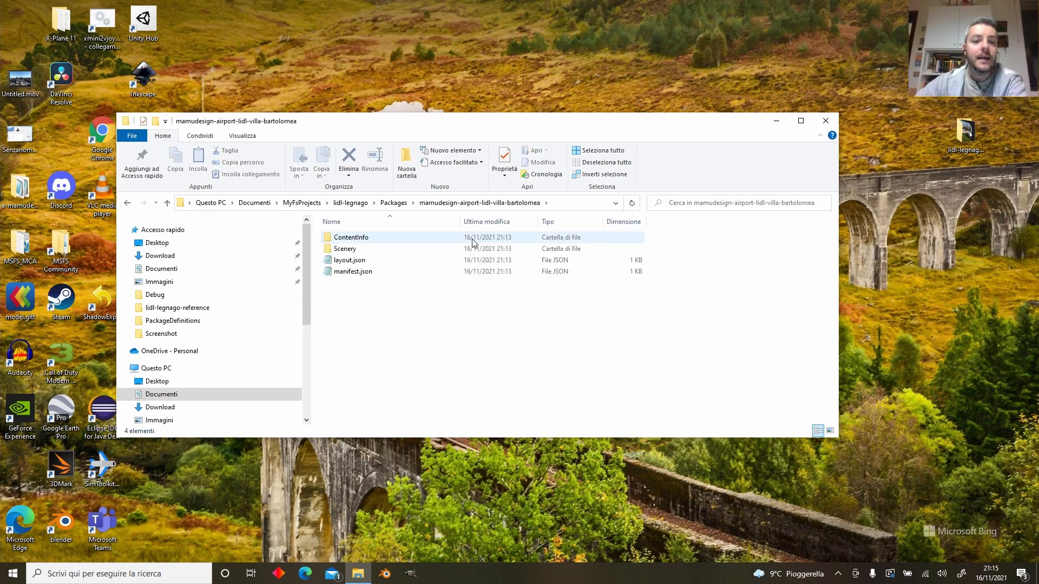
pyautogui.doubleClick(472, 242)
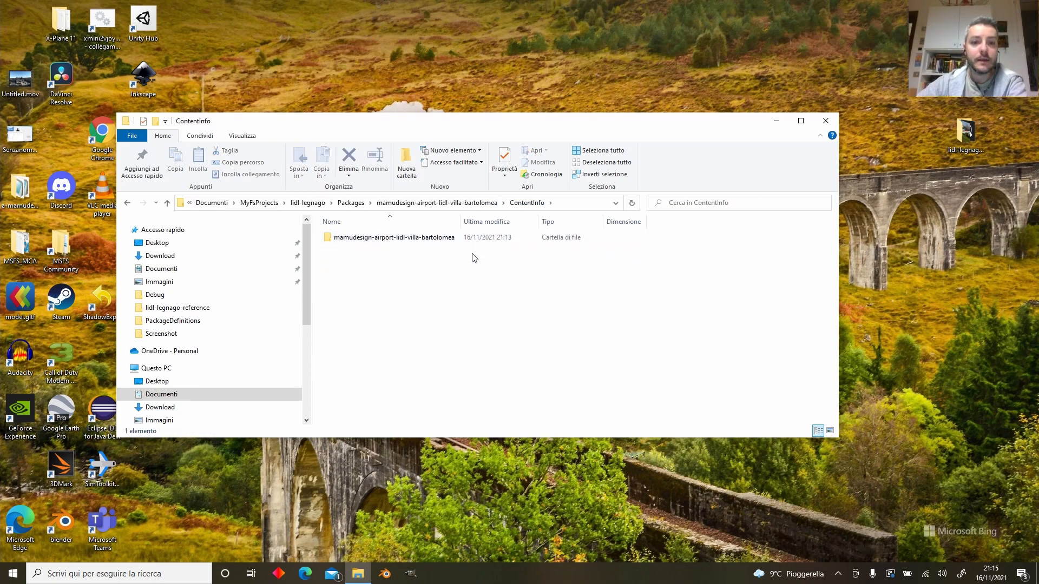
pyautogui.doubleClick(474, 239)
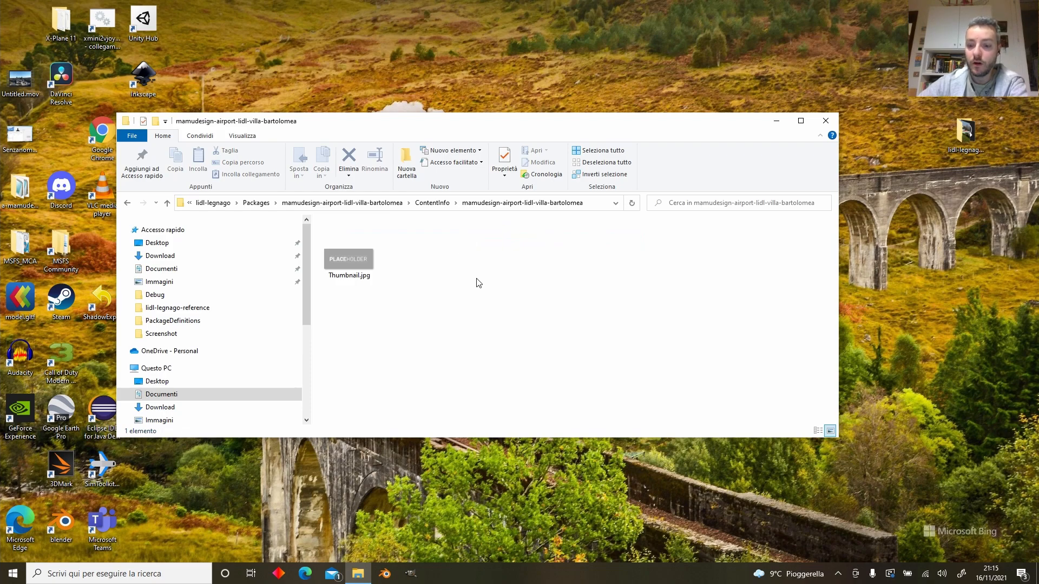
pyautogui.hotkey('alt', 'Left')
pyautogui.hotkey('alt', 'Left')
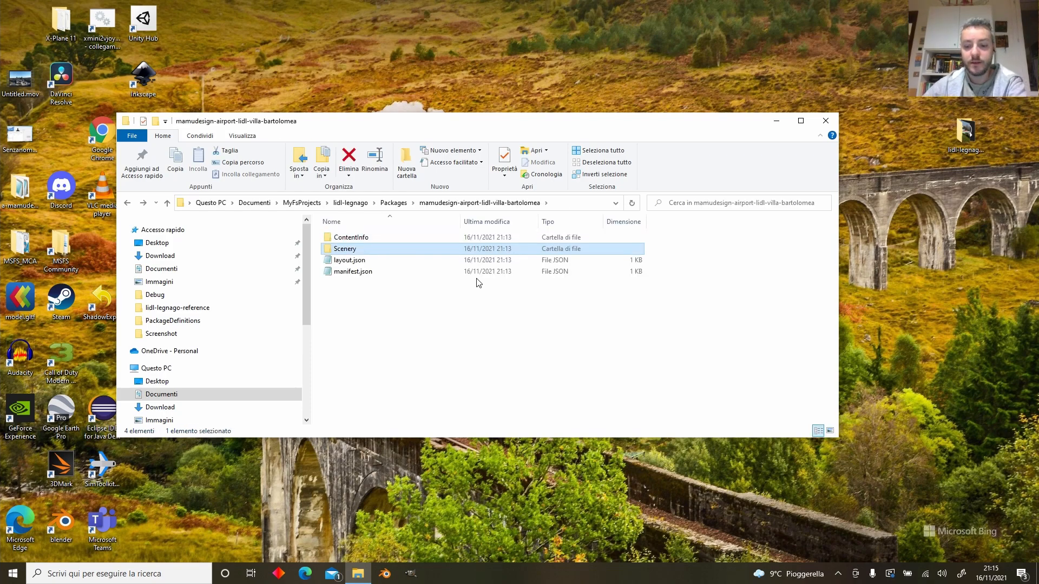
pyautogui.press('Return')
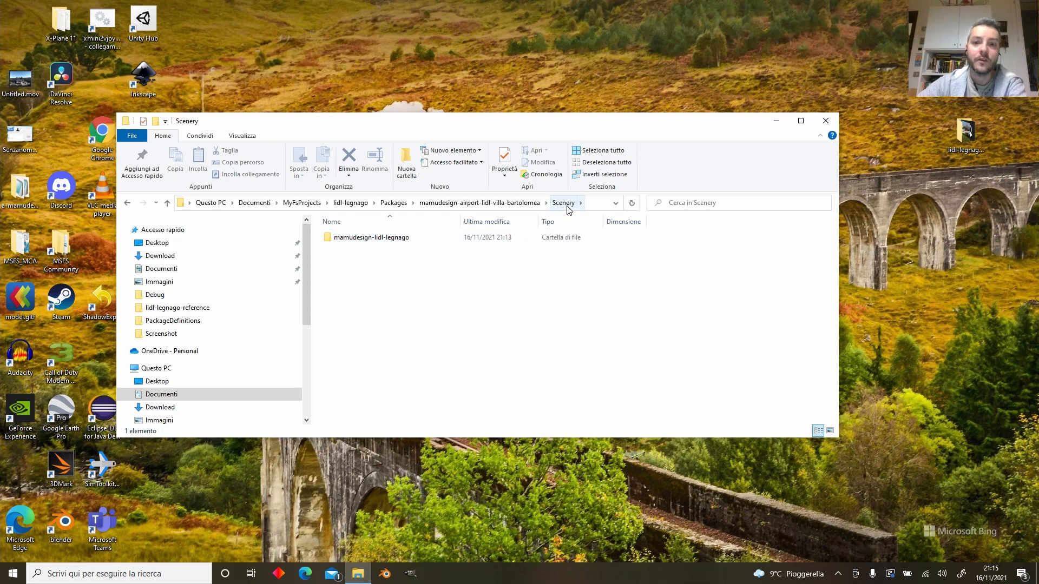
# - In mamudesign-lidl-legnago, check LIDL.bgl, lidl-modelLib.BGL and lidl-shapes.bgl, then close Explorer
pyautogui.doubleClick(395, 237)
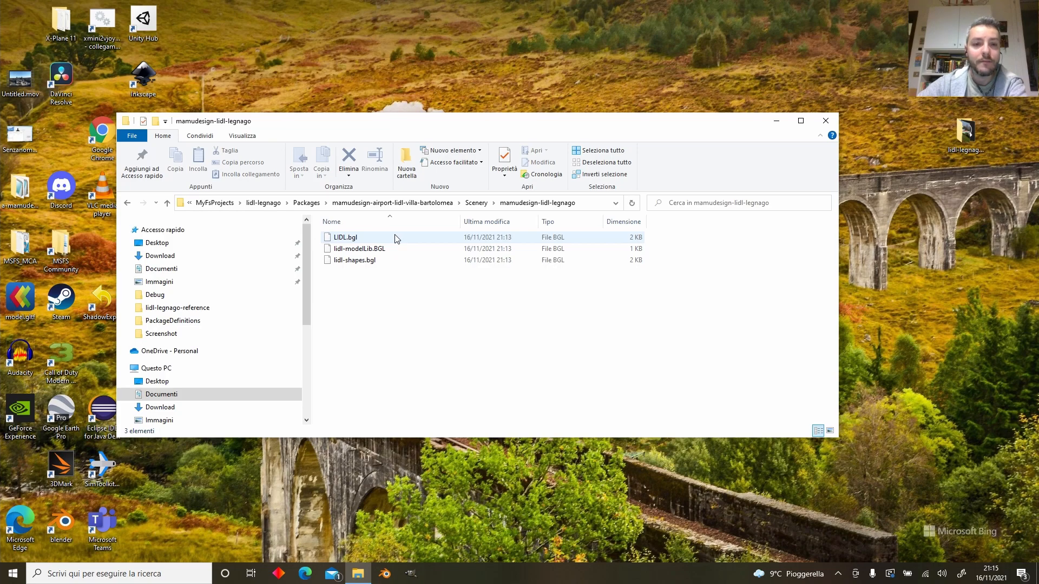
pyautogui.click(397, 239)
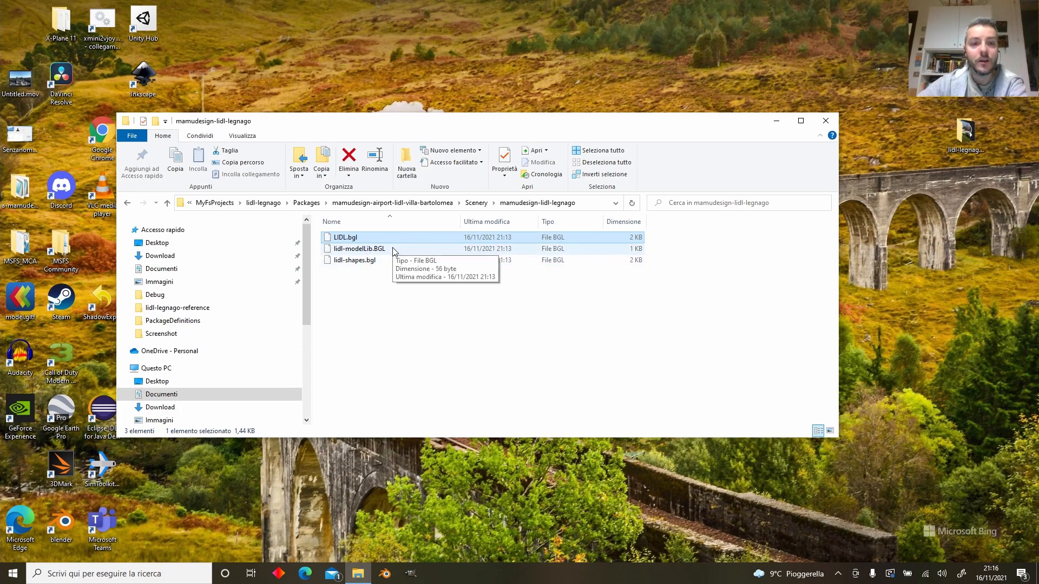
pyautogui.click(599, 250)
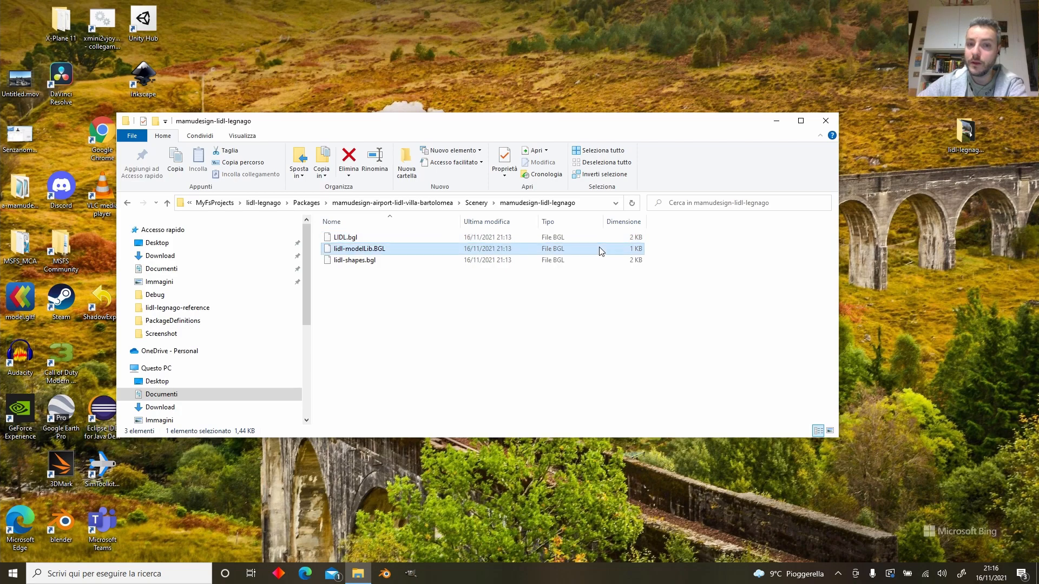
pyautogui.click(382, 264)
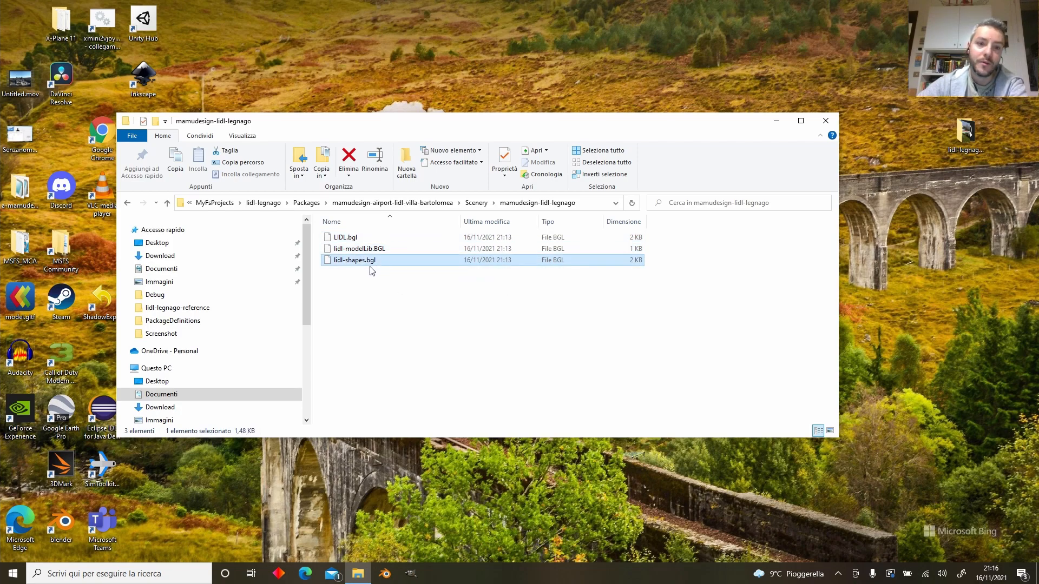
pyautogui.click(384, 311)
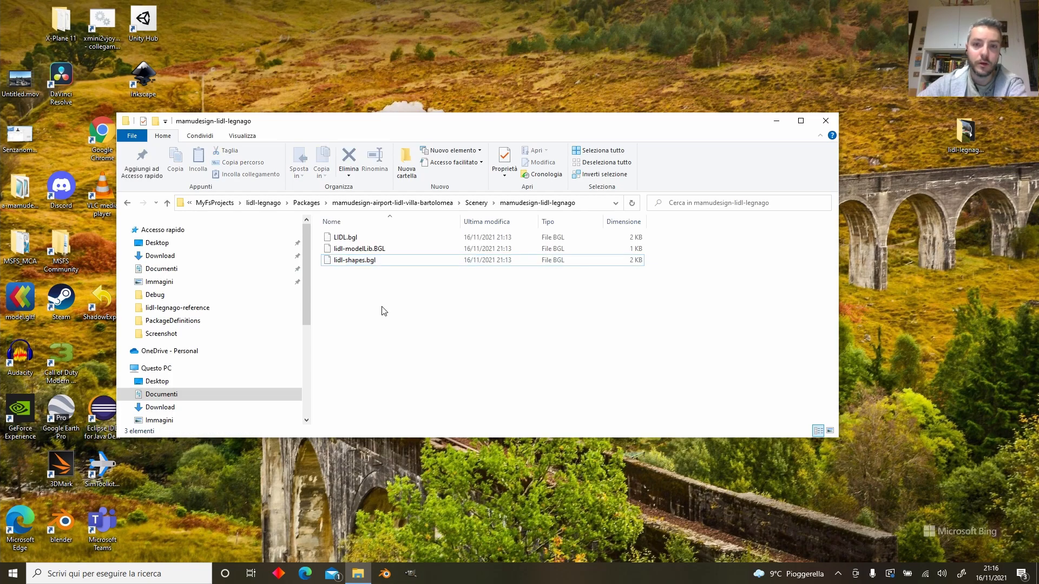
pyautogui.click(827, 121)
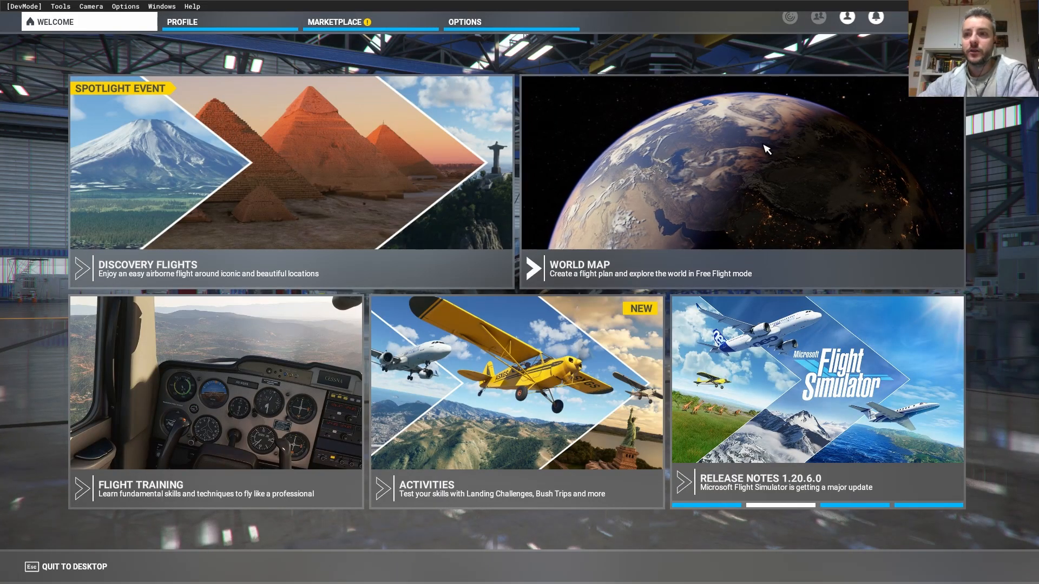
# - On the World Map, search 'legna' and set LIDL Legnago Airport, Villa Bartolomea as departure
pyautogui.click(759, 191)
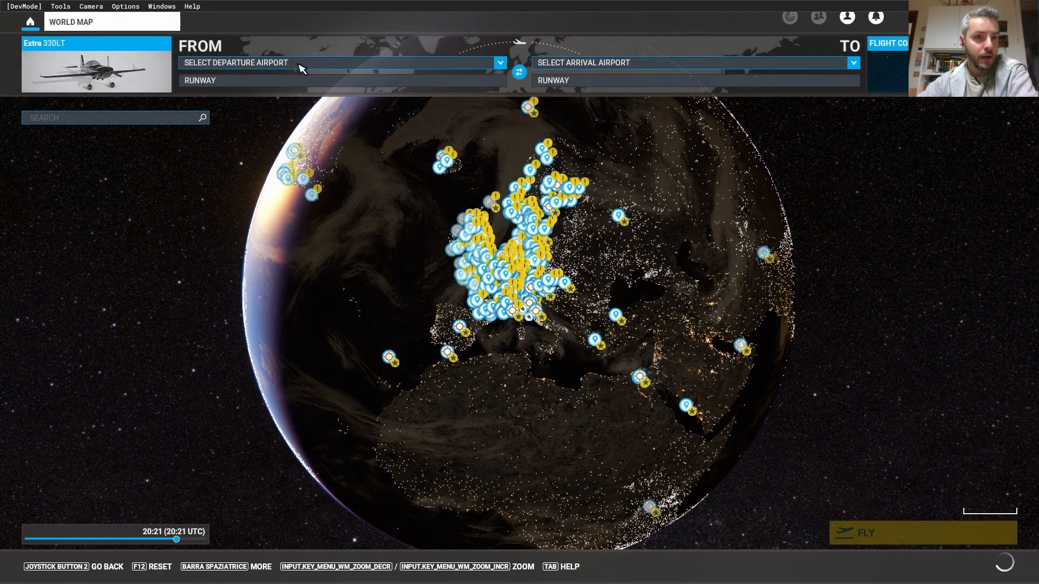
pyautogui.click(264, 65)
pyautogui.write('le')
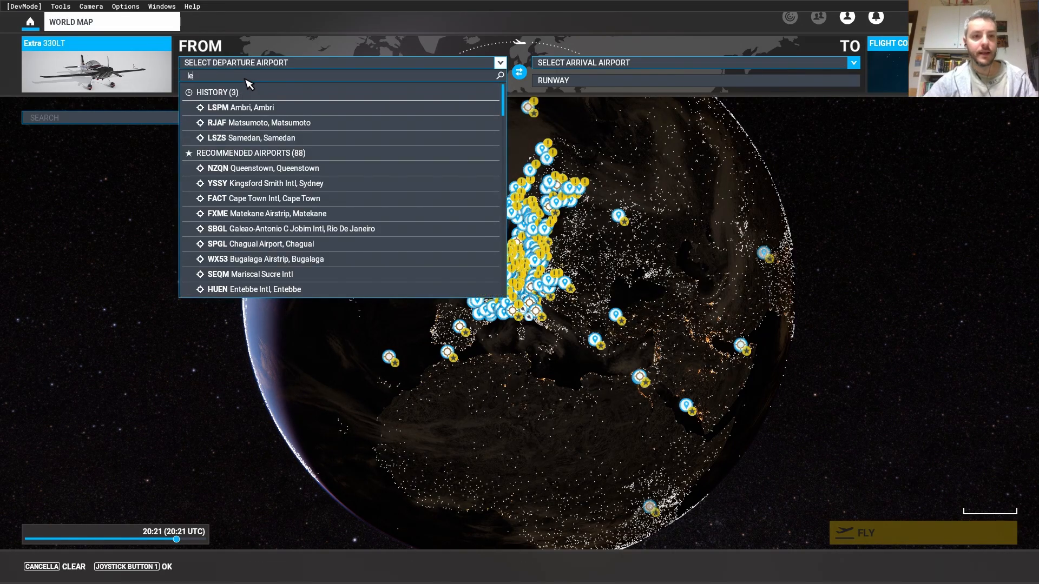
pyautogui.write('gna')
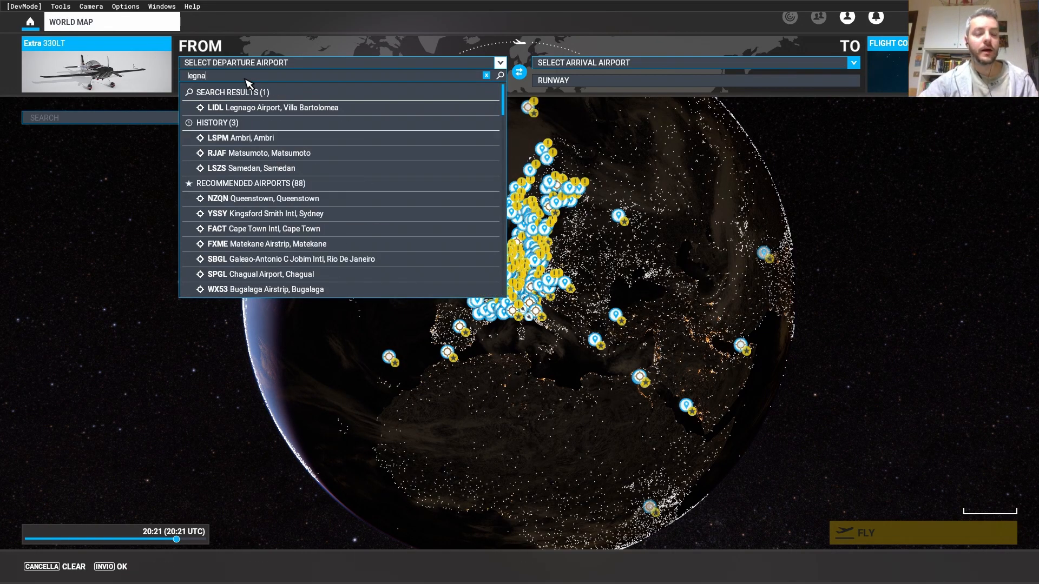
pyautogui.click(279, 107)
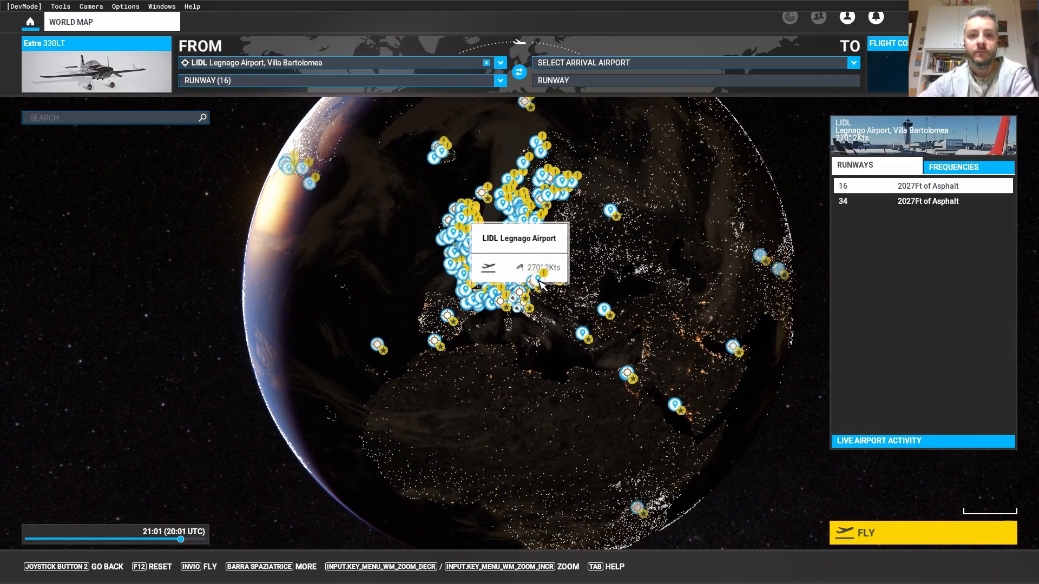
pyautogui.scroll(6, 606, 295)
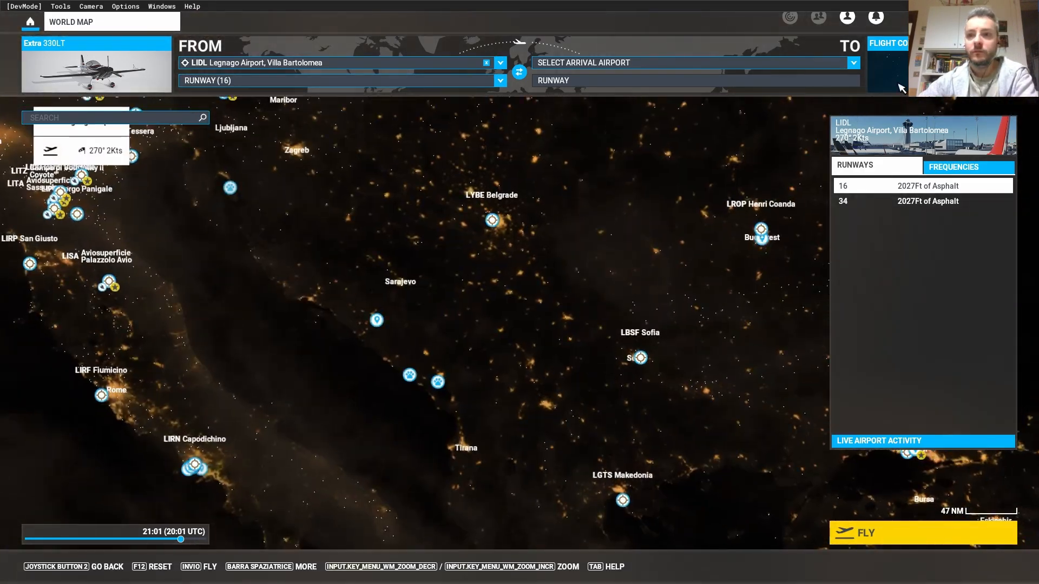
# - Set the flight conditions time of day to 13:17
pyautogui.click(889, 67)
pyautogui.moveTo(902, 136); pyautogui.dragTo(772, 134)
pyautogui.press('BackSpace')
# - Inspect the Legnago runway area on the map, then start the flight from runway 34
pyautogui.moveTo(145, 362); pyautogui.dragTo(814, 377)
pyautogui.scroll(10, 814, 377)
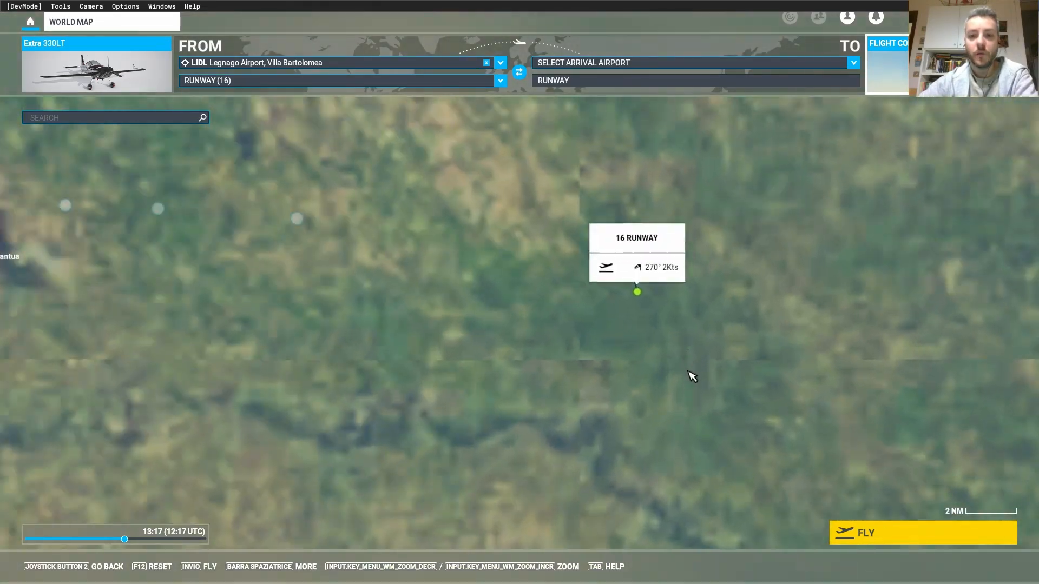
pyautogui.scroll(5, 693, 377)
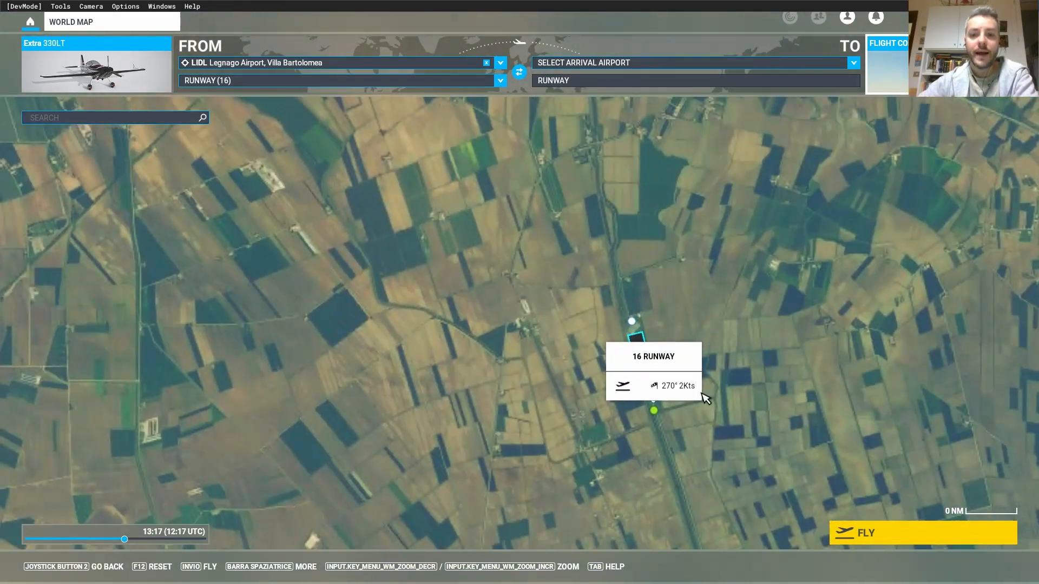
pyautogui.scroll(5, 709, 398)
pyautogui.moveTo(392, 329); pyautogui.dragTo(787, 360)
pyautogui.scroll(-3, 774, 354)
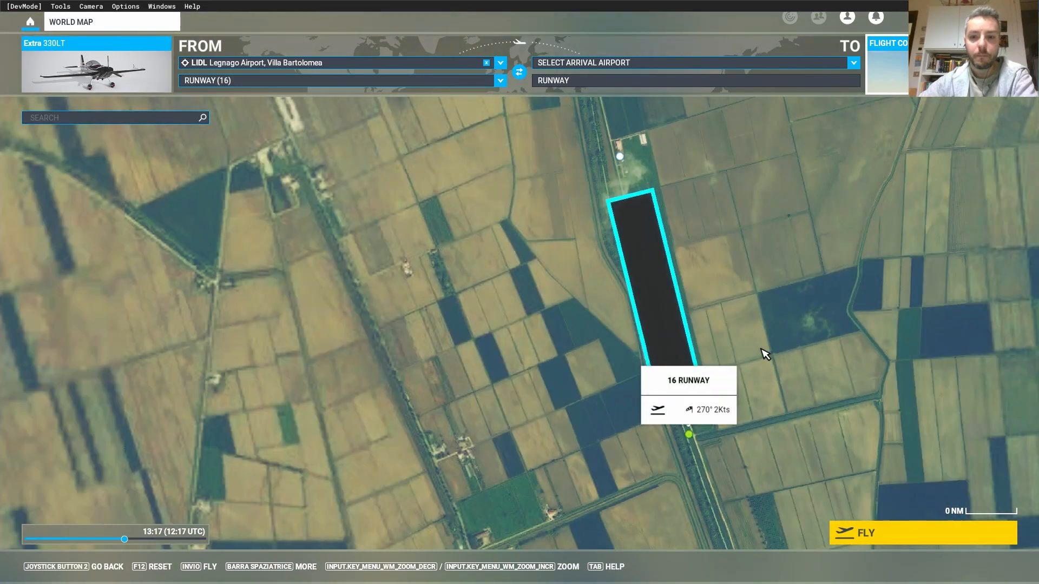
pyautogui.scroll(-5, 703, 326)
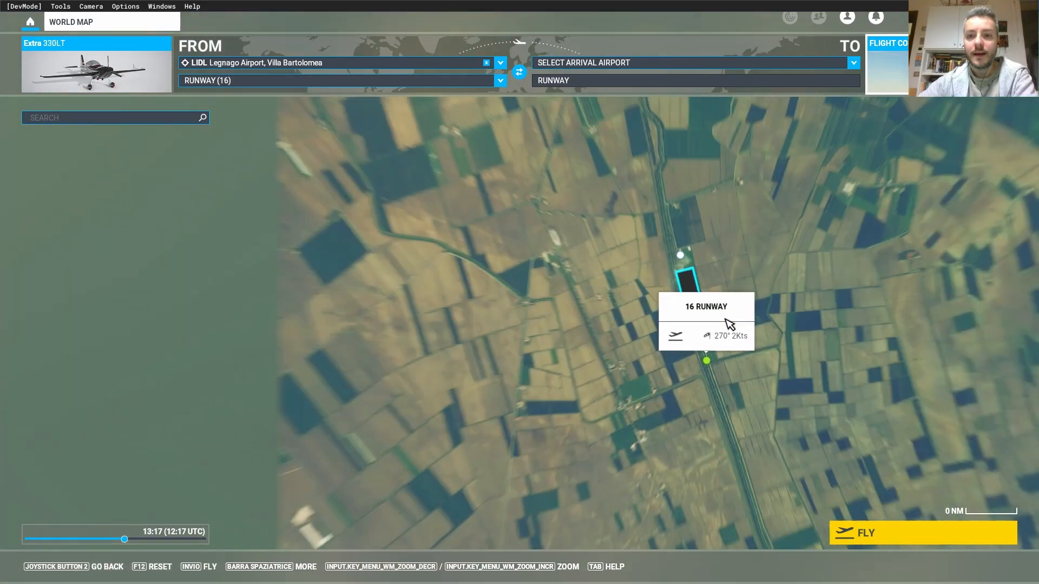
pyautogui.scroll(-5, 838, 390)
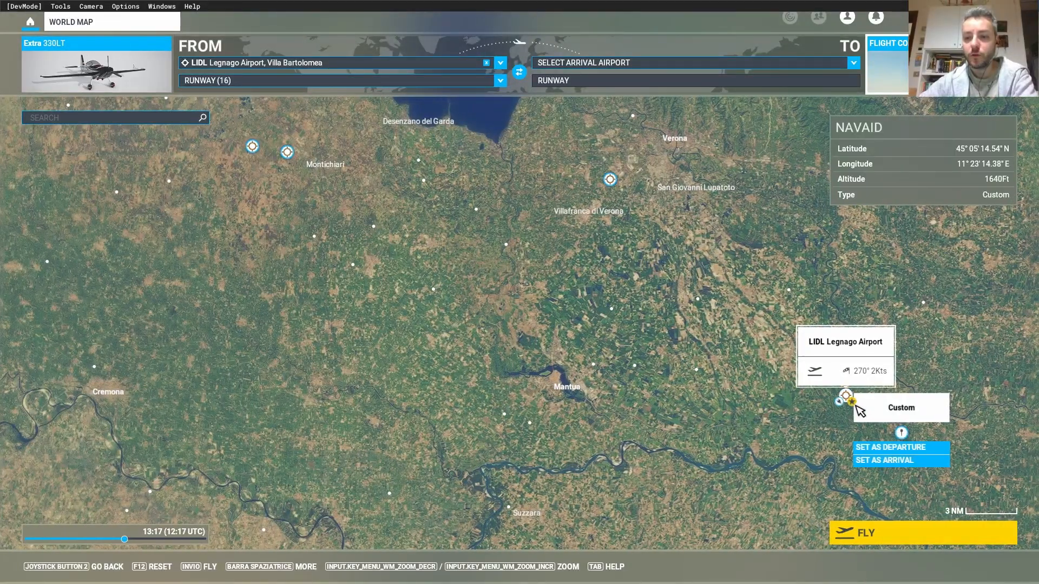
pyautogui.moveTo(749, 410); pyautogui.dragTo(629, 409)
pyautogui.scroll(8, 744, 414)
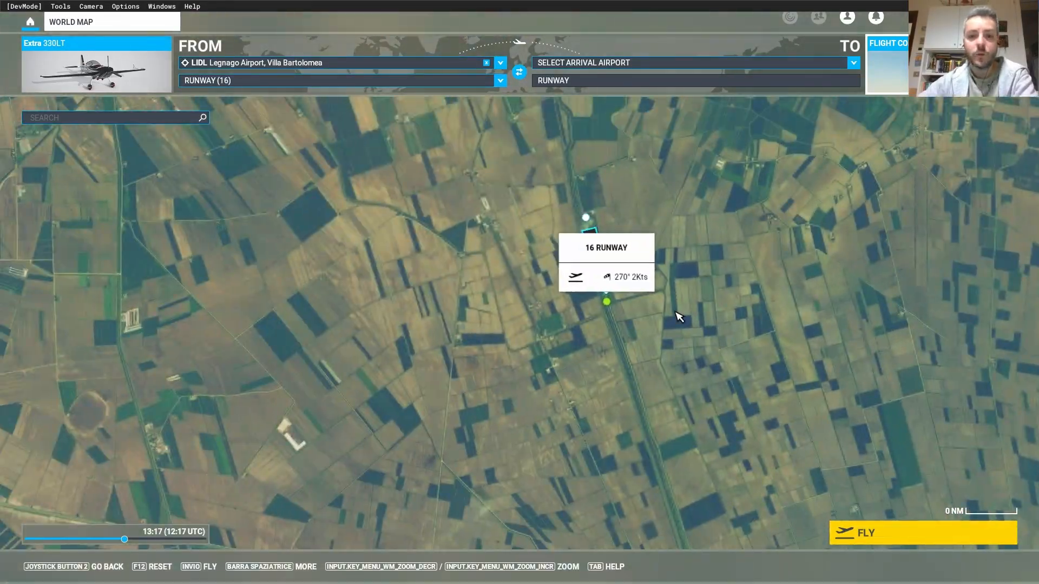
pyautogui.scroll(4, 658, 304)
pyautogui.moveTo(652, 302); pyautogui.dragTo(862, 417)
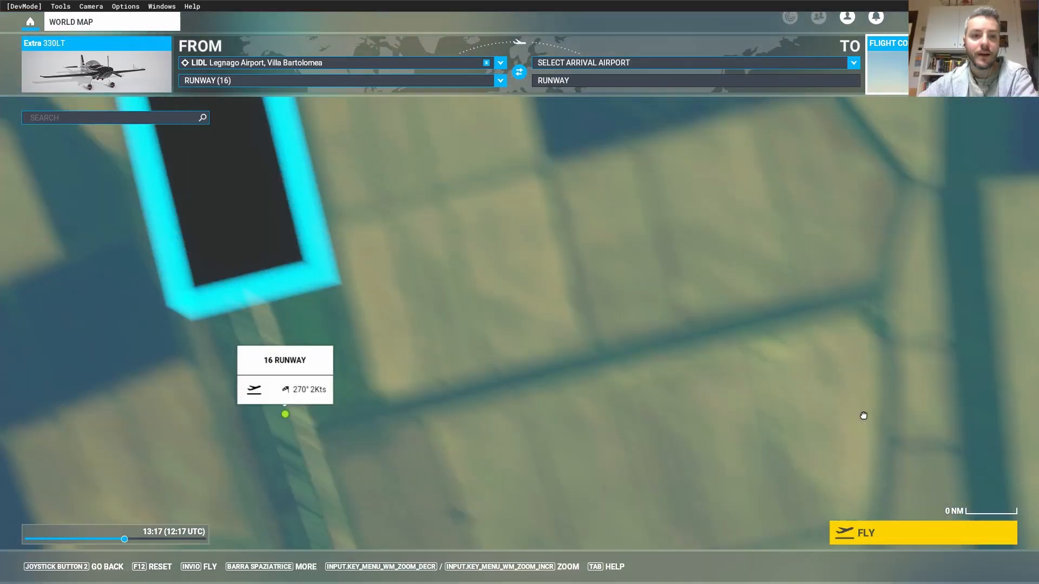
pyautogui.scroll(-4, 862, 417)
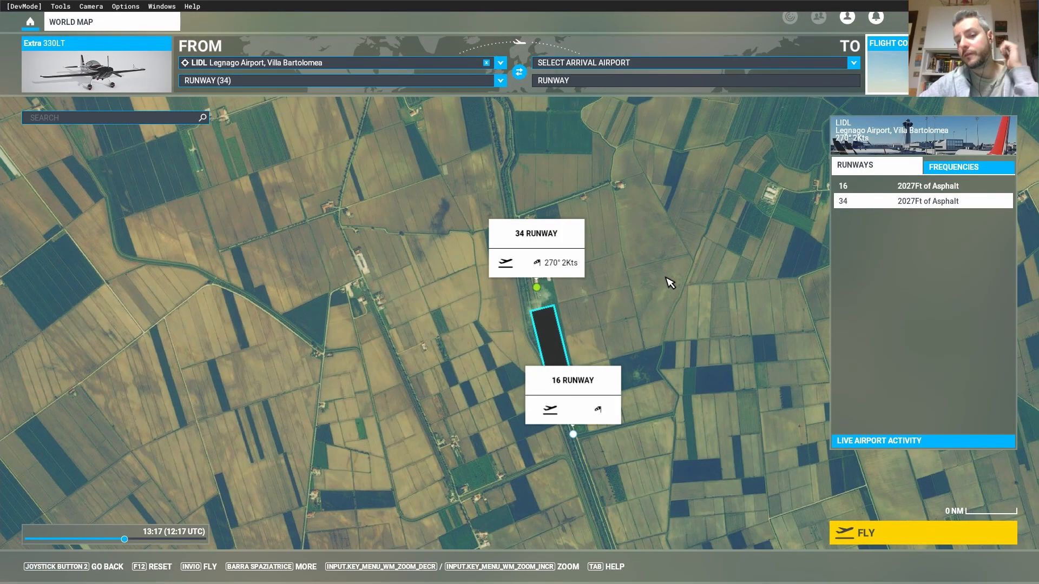
pyautogui.click(883, 536)
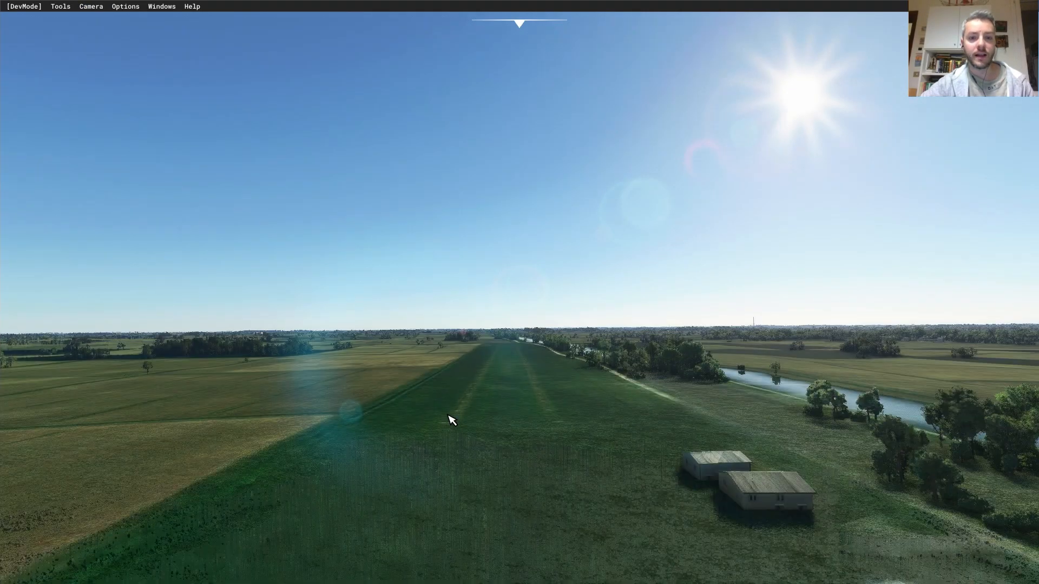
# - Fly the drone camera over the fields and canal toward the Legnago hangars
pyautogui.press('r')
pyautogui.moveTo(447, 418); pyautogui.dragTo(416, 389, button='right')
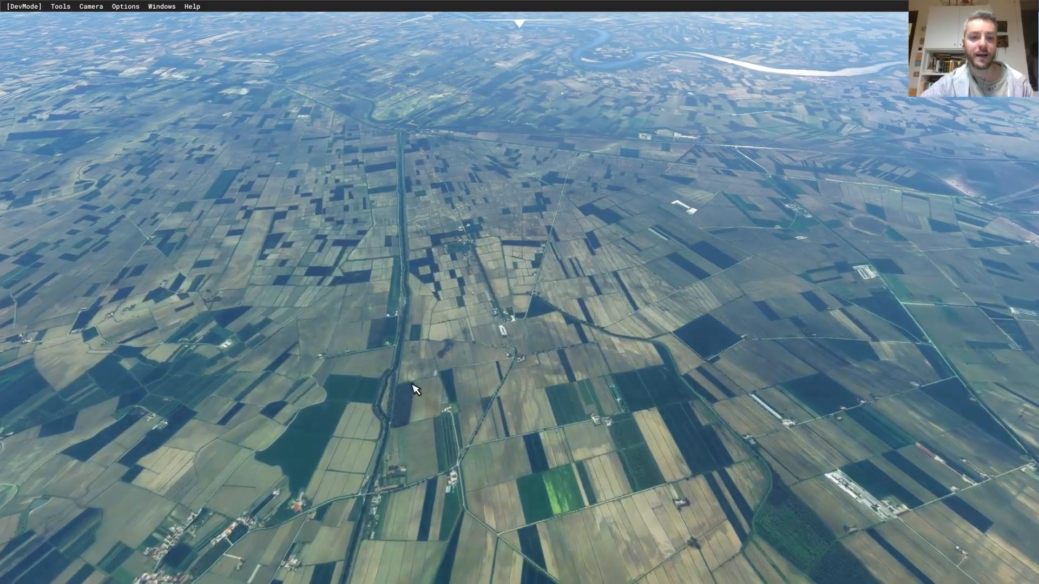
pyautogui.press('w')
pyautogui.press('a')
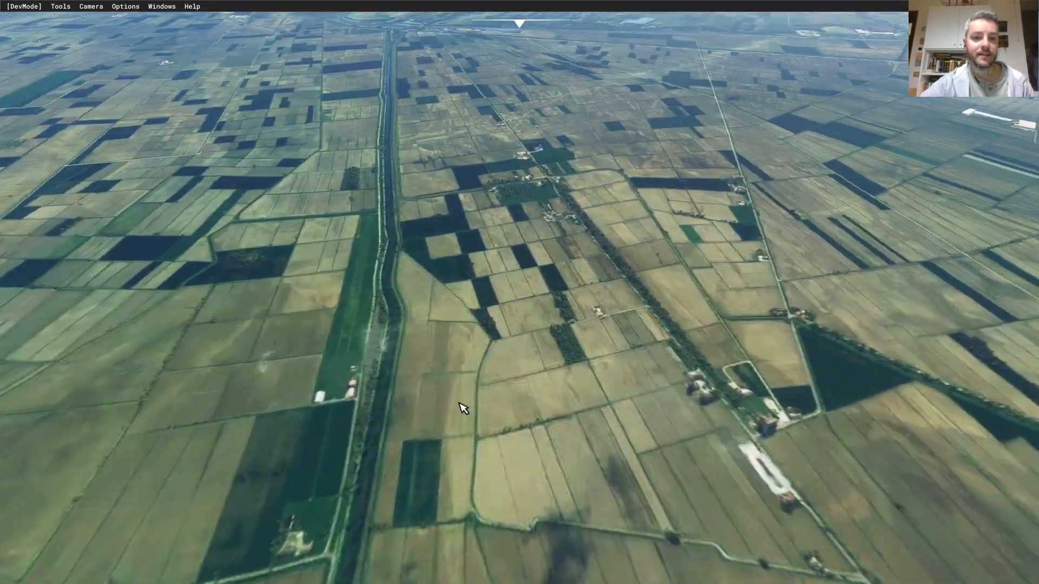
pyautogui.press('a')
pyautogui.press('w')
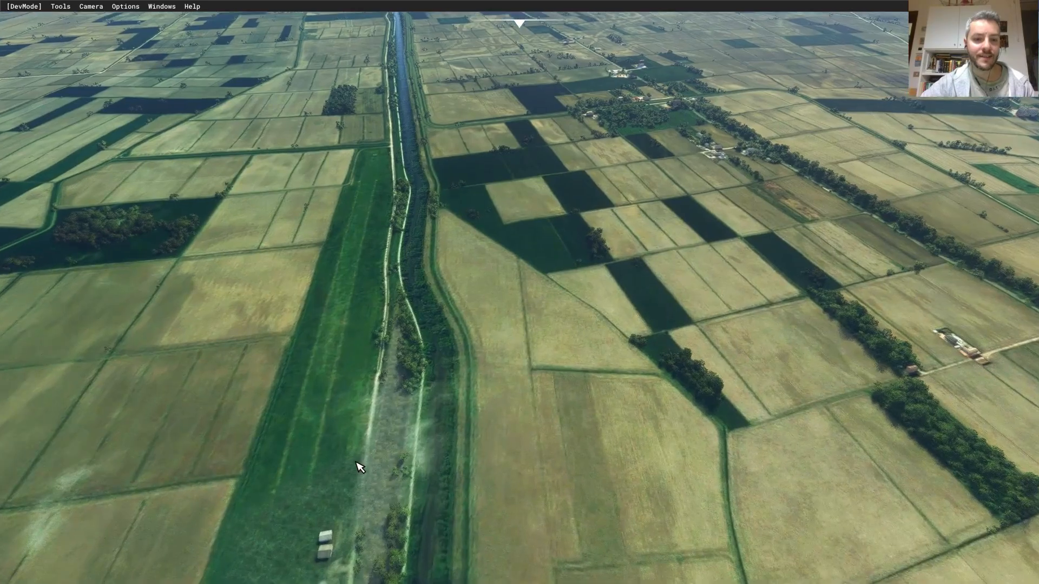
pyautogui.moveTo(360, 467); pyautogui.dragTo(473, 514, button='right')
pyautogui.press('w')
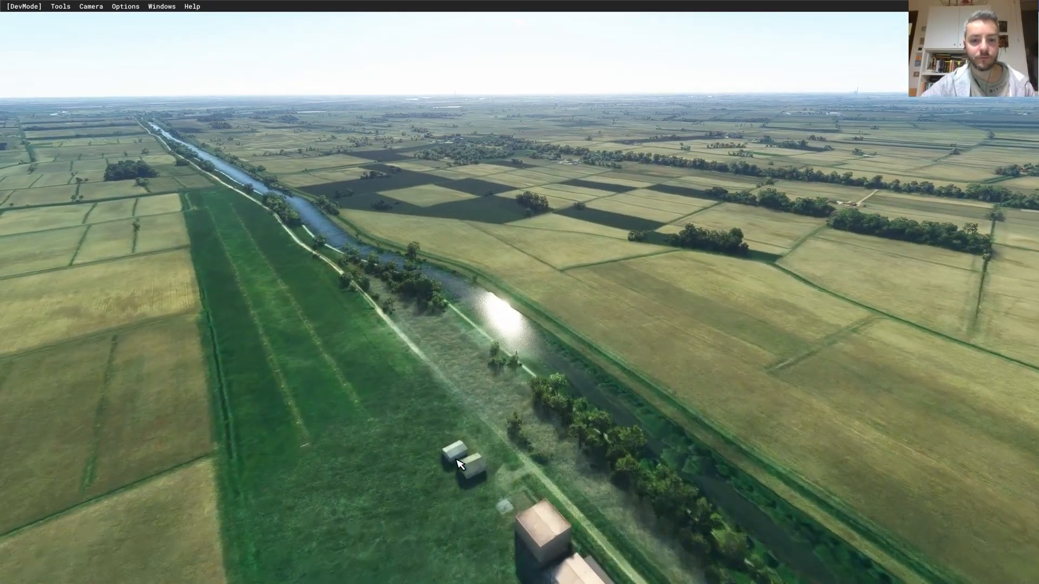
pyautogui.press('f')
pyautogui.moveTo(394, 427); pyautogui.dragTo(452, 441, button='right')
# - Circle the hangars, view the airstrip from above, and sink low by the runway cones and river
pyautogui.press('a')
pyautogui.press('a')
pyautogui.press('r')
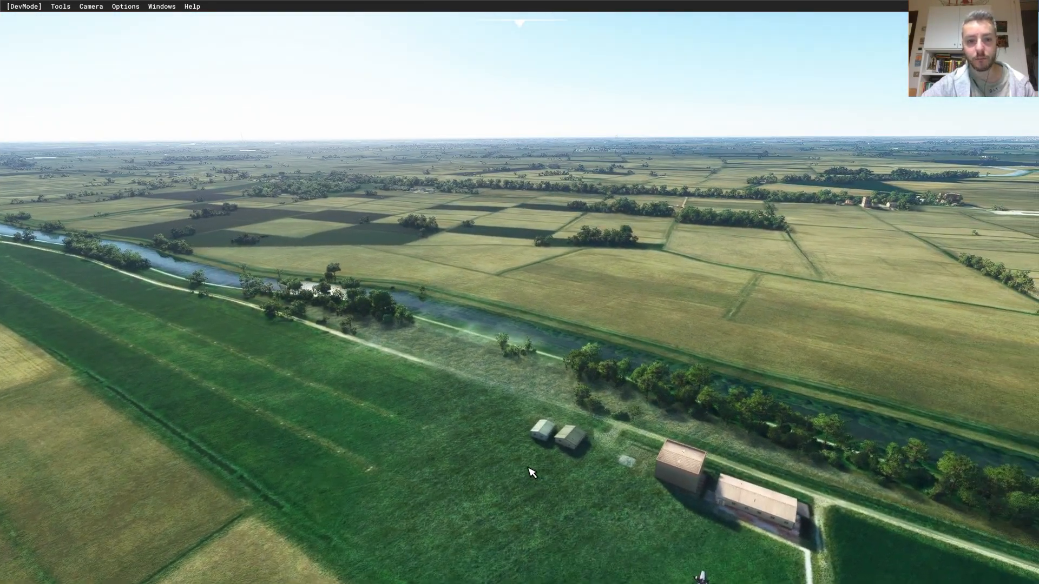
pyautogui.press('r')
pyautogui.moveTo(528, 468); pyautogui.dragTo(289, 524, button='right')
pyautogui.press('s')
pyautogui.moveTo(383, 317); pyautogui.dragTo(385, 454, button='right')
pyautogui.press('w')
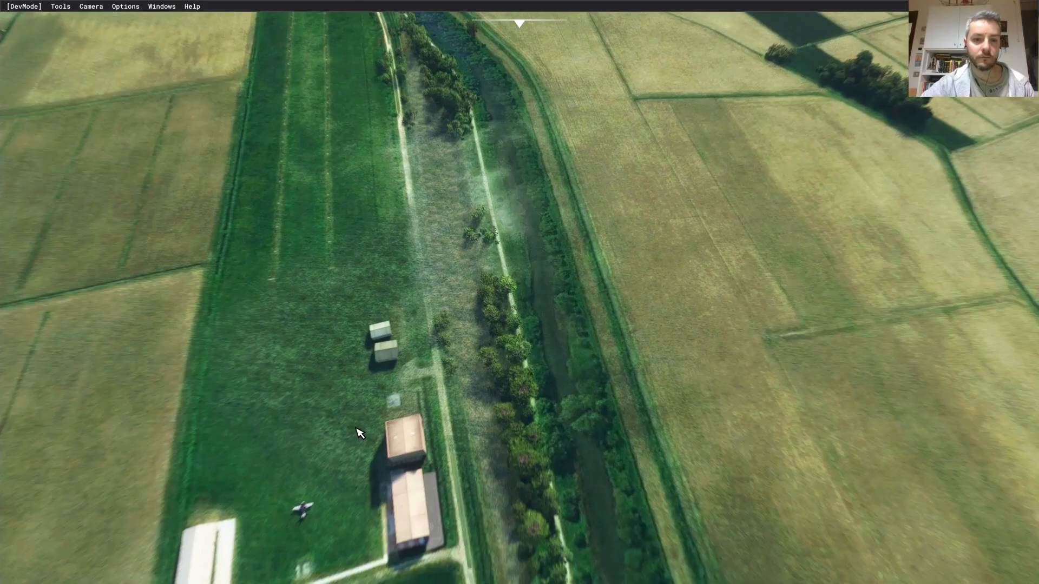
pyautogui.press('a')
pyautogui.moveTo(506, 564); pyautogui.dragTo(639, 291, button='right')
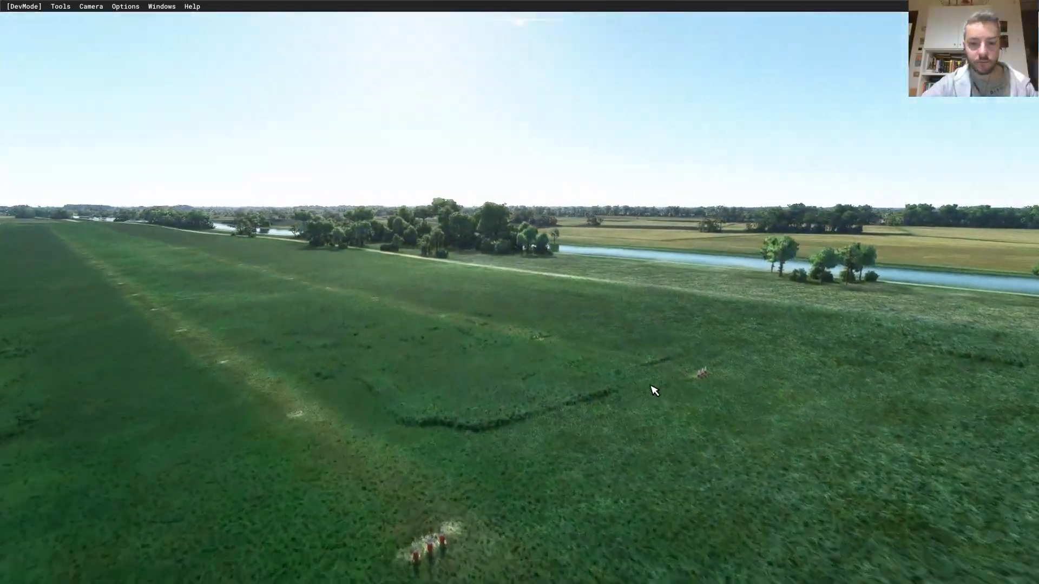
pyautogui.moveTo(651, 386); pyautogui.dragTo(679, 372, button='right')
pyautogui.press('f')
pyautogui.press('f')
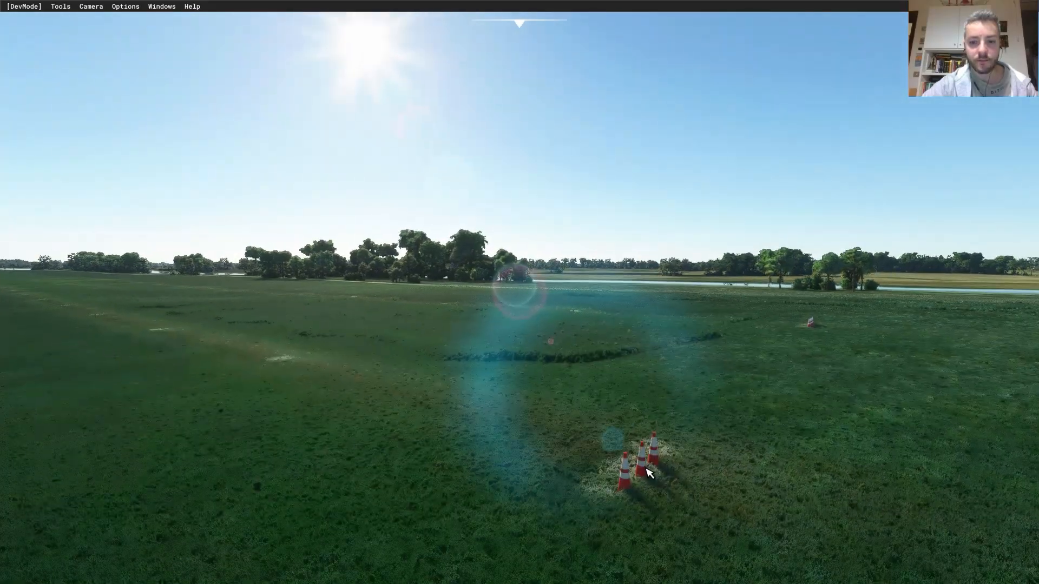
pyautogui.press('d')
pyautogui.press('r')
pyautogui.moveTo(720, 363); pyautogui.dragTo(600, 406, button='right')
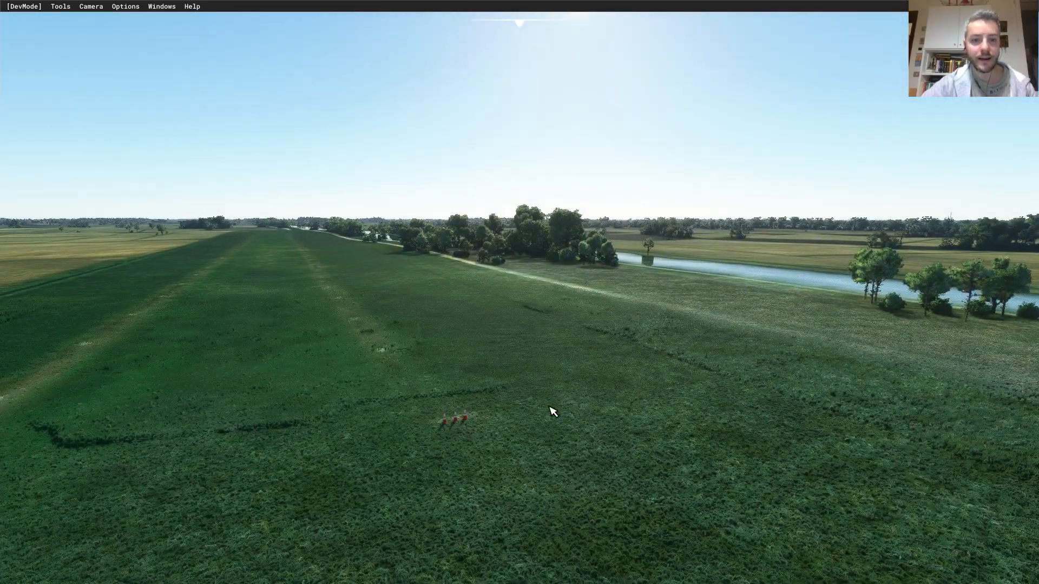